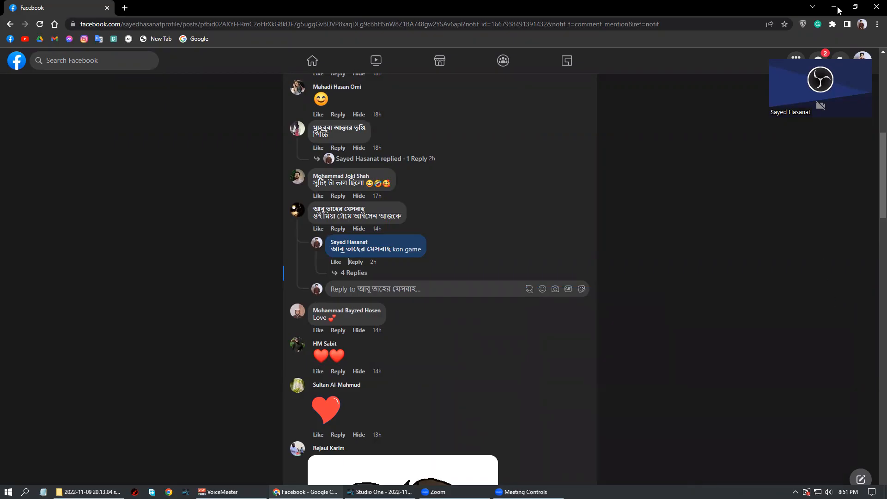
Minimize the browser, close the meeting recording folder and switch to the Studio One song window
click(839, 10)
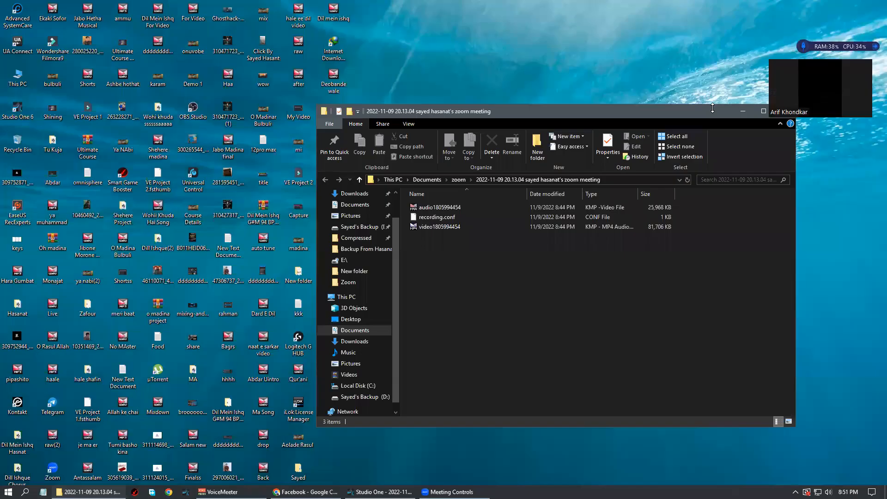
drag(706, 108, 667, 120)
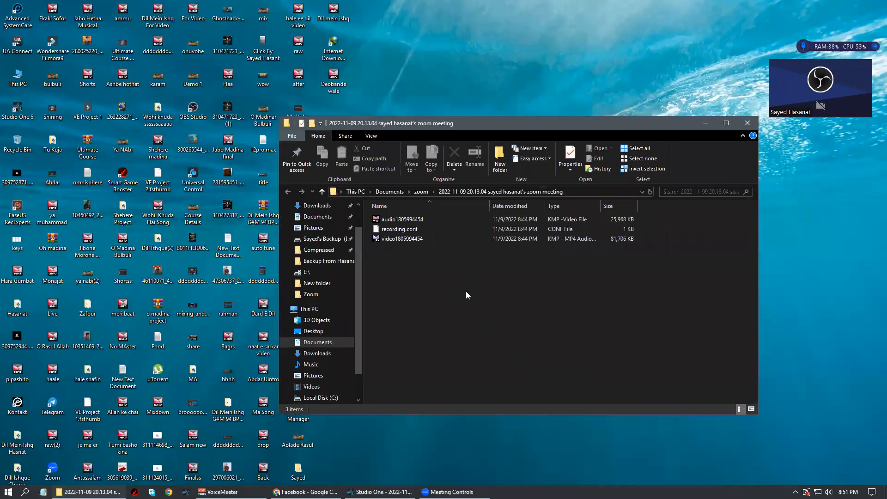
click(747, 123)
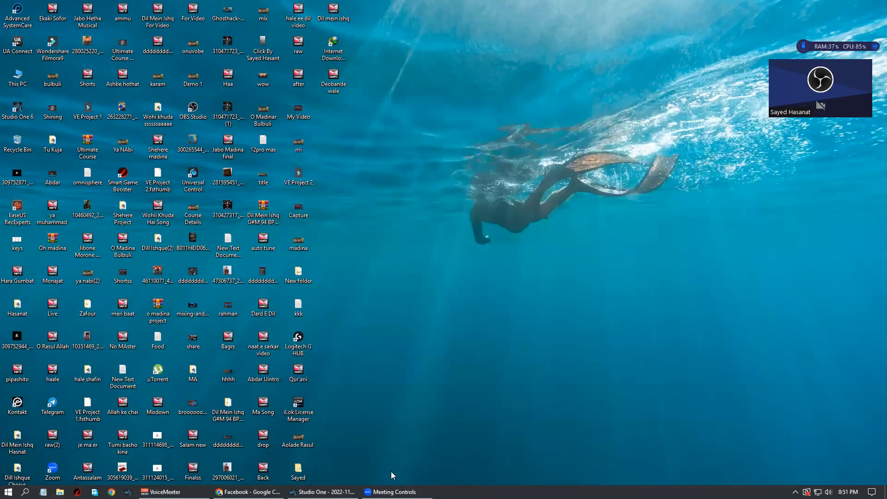
click(322, 492)
click(401, 315)
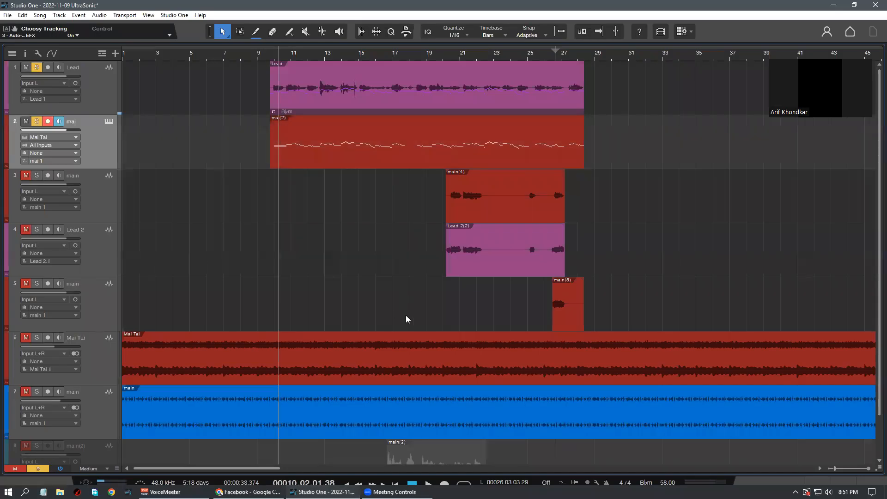
scroll(410, 311, up, 1)
scroll(369, 298, down, 3)
scroll(281, 225, up, 1)
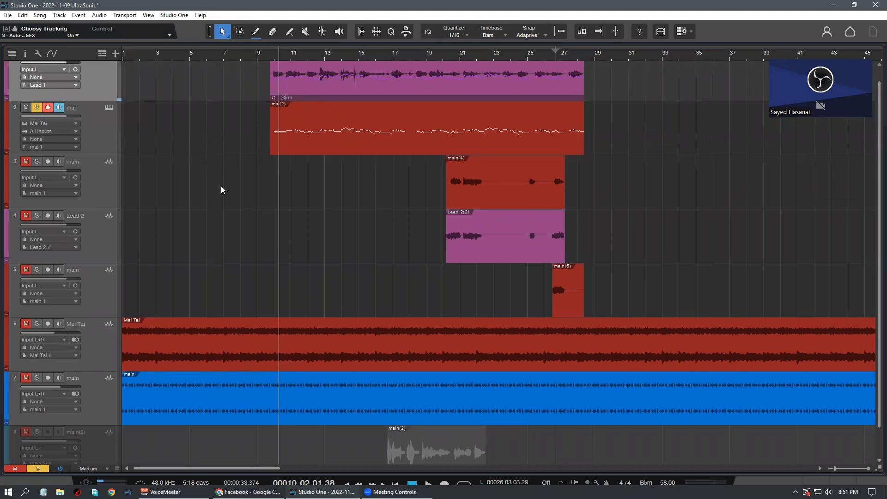
scroll(210, 226, up, 1)
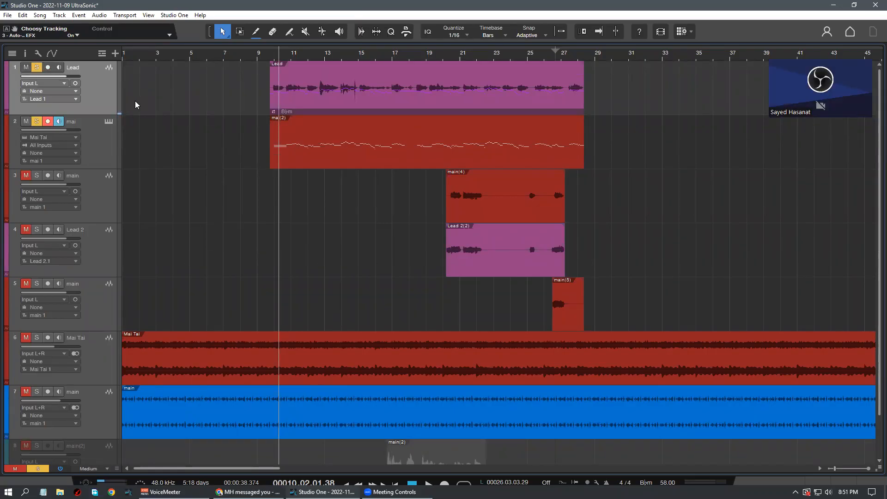
click(113, 218)
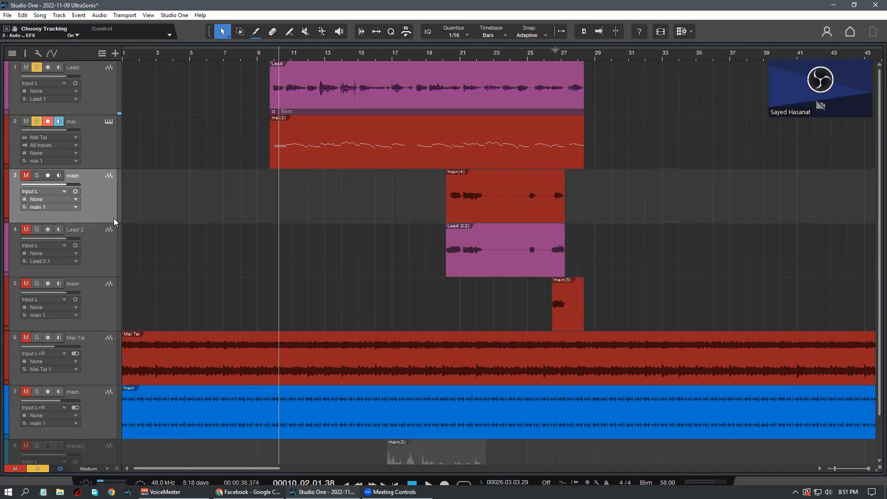
click(107, 68)
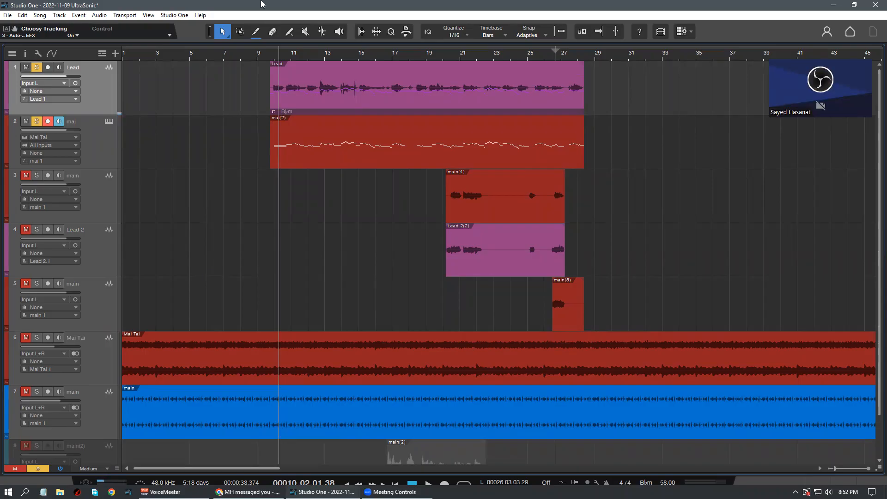
drag(760, 99, 685, 137)
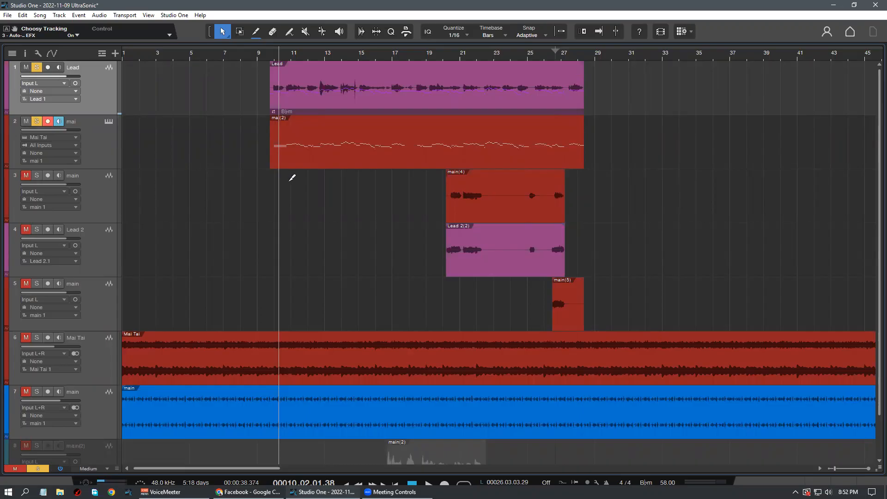
Disarm recording on the mai instrument track and select the Lead vocal track
scroll(291, 178, up, 2)
scroll(275, 69, up, 5)
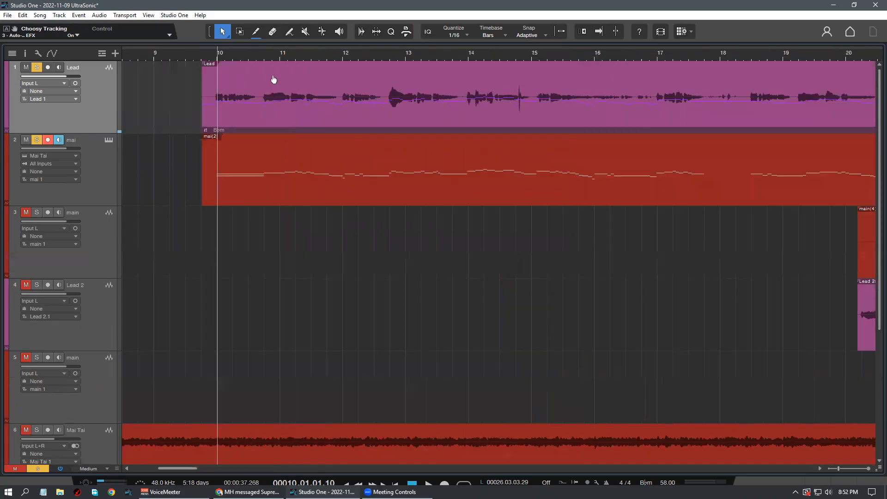
scroll(333, 271, down, 2)
scroll(334, 271, up, 2)
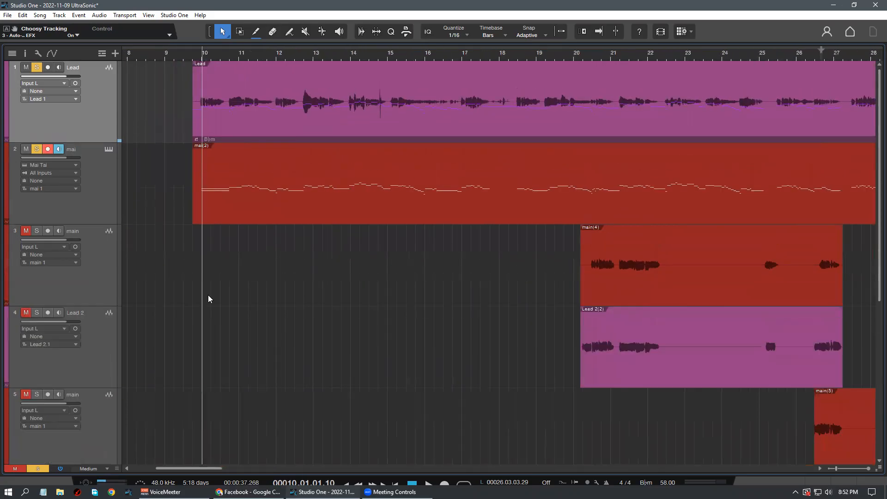
click(48, 149)
click(116, 260)
click(116, 125)
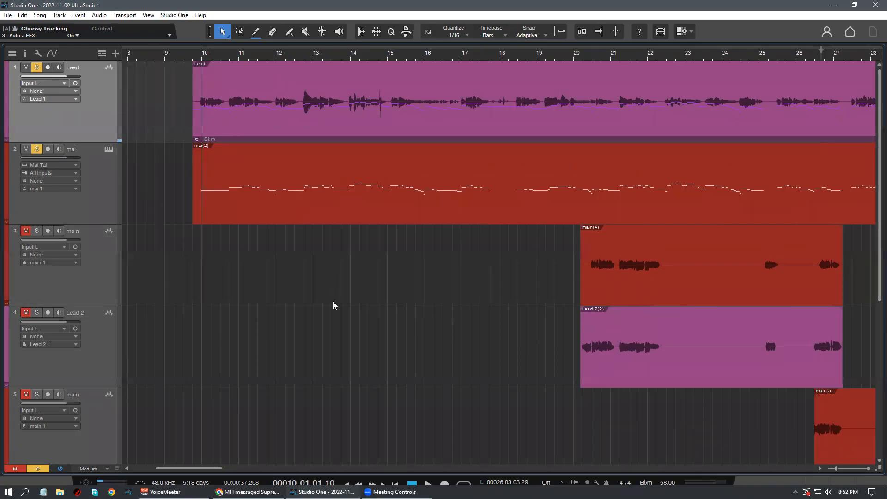
Trim the start of the Lead event to 9.04.03.72, just before bar 10, and give it a very short fade-in
scroll(334, 305, down, 3)
scroll(335, 305, up, 3)
scroll(199, 76, up, 4)
click(199, 121)
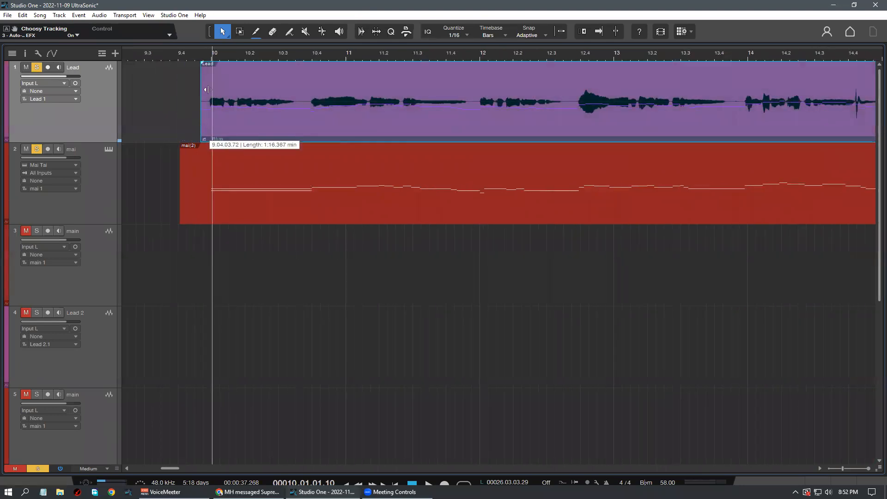
scroll(216, 65, down, 4)
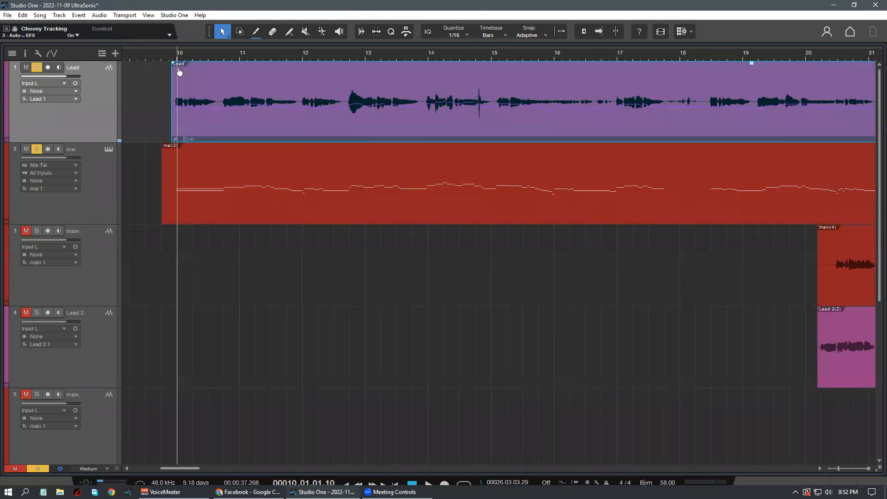
scroll(196, 59, down, 4)
scroll(195, 55, up, 1)
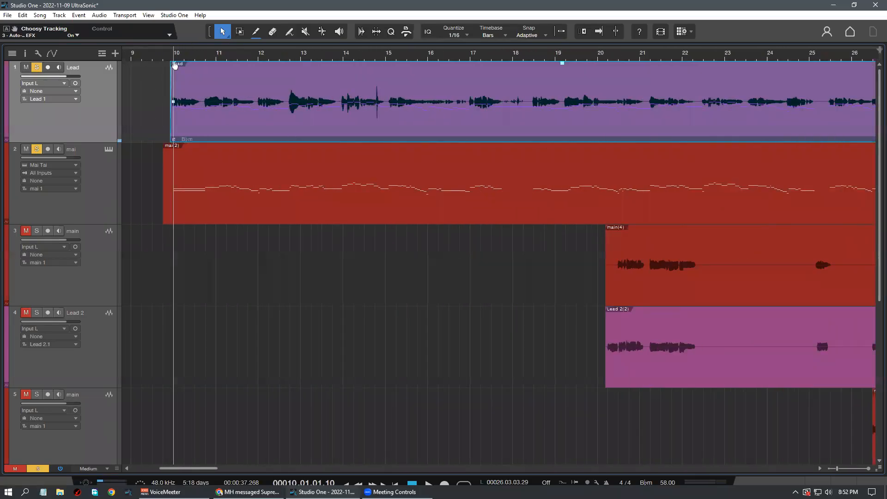
scroll(197, 67, up, 1)
Play the song briefly from bar 10 and open the mai(2) part for note editing
key(space)
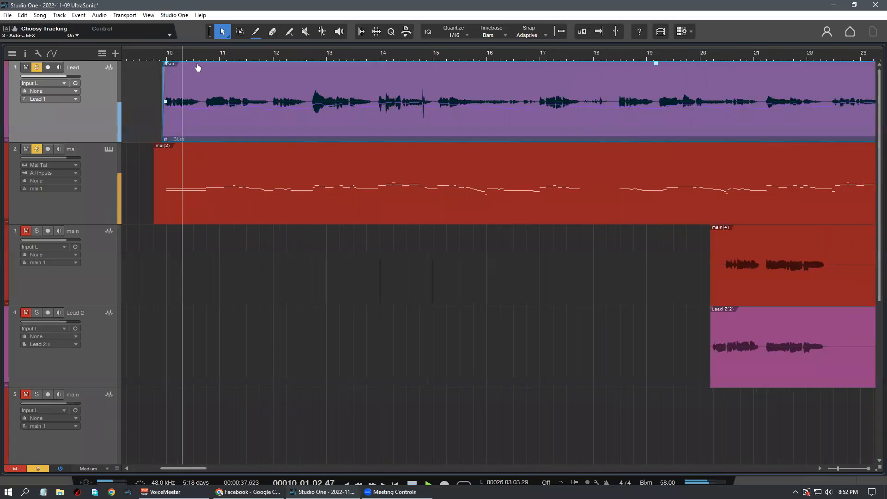
double_click(205, 223)
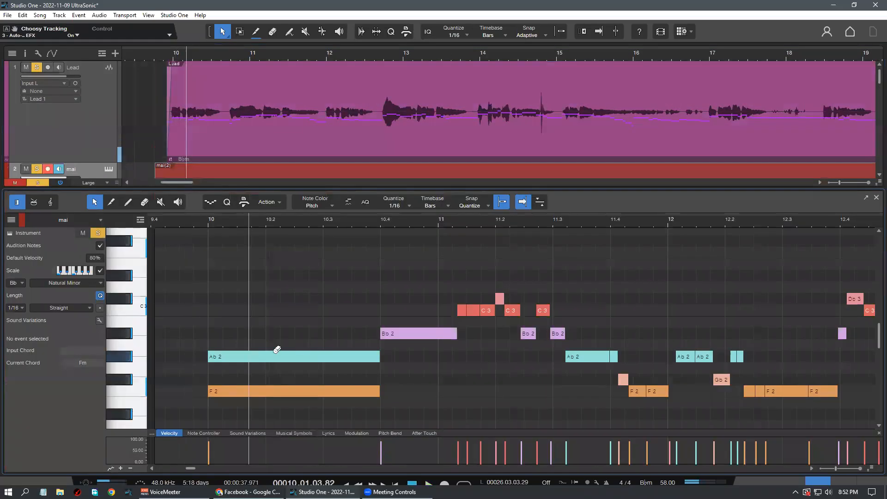
scroll(300, 347, down, 3)
scroll(342, 350, down, 1)
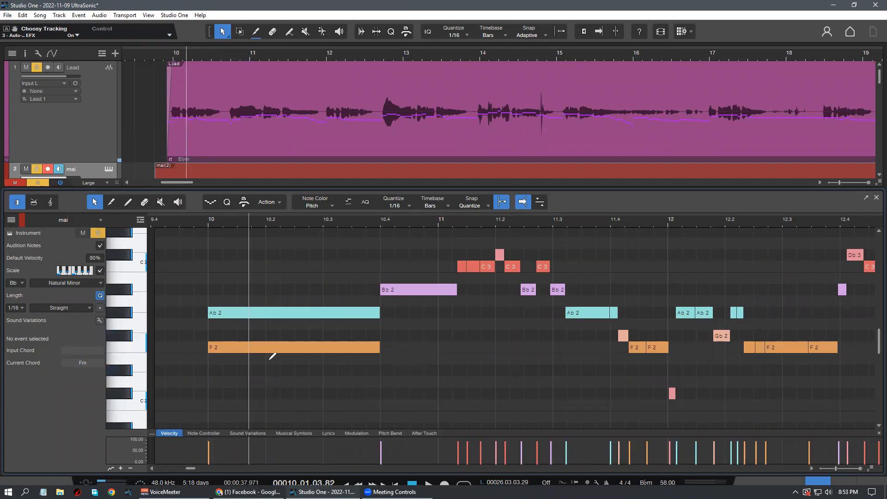
Select the two long opening notes, Ab 2 and F 2, and place the playback cursor just before bar 10
drag(309, 391, 318, 287)
scroll(297, 339, down, 3)
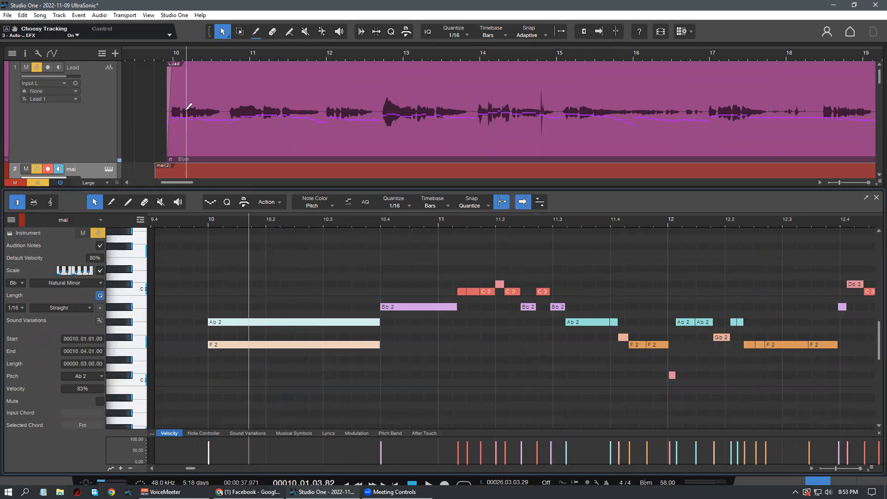
scroll(183, 111, down, 3)
click(167, 55)
scroll(129, 127, up, 3)
scroll(92, 138, down, 1)
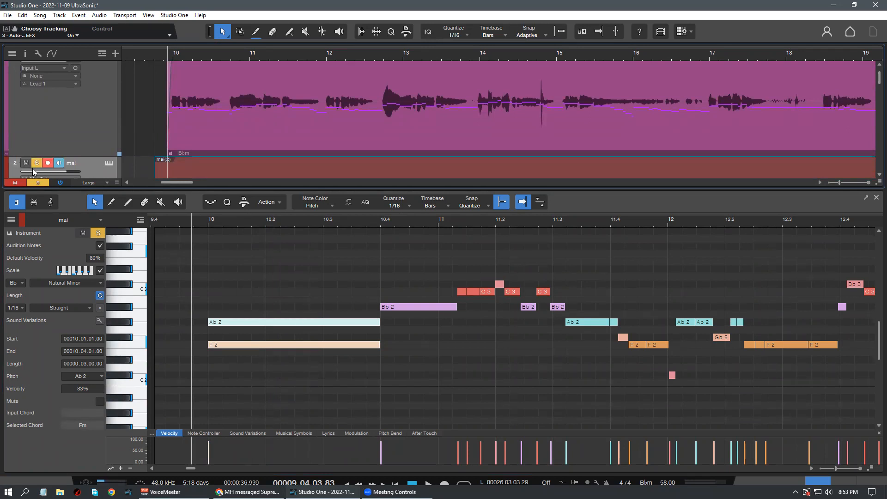
click(344, 374)
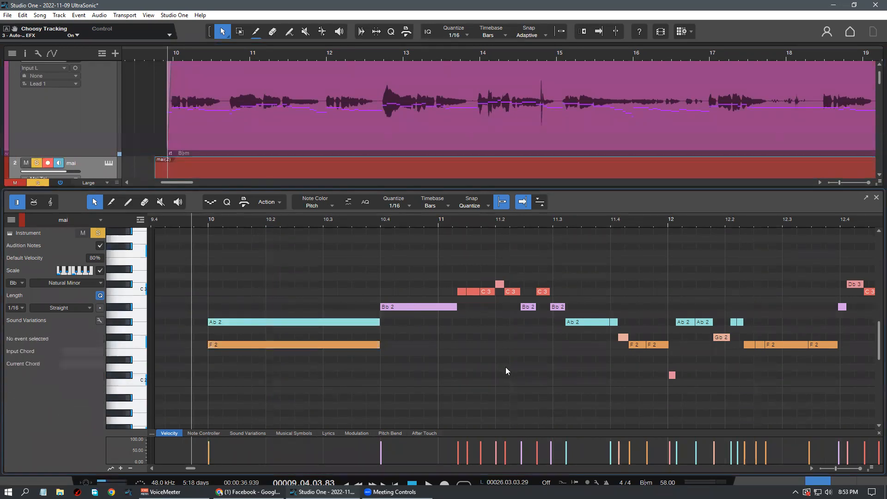
Examine the mai part's melody notes from bar 10 onward, auditioning the Bb 2 and C 3 notes around bar 11
drag(416, 222, 327, 217)
click(342, 306)
click(359, 292)
scroll(376, 326, up, 1)
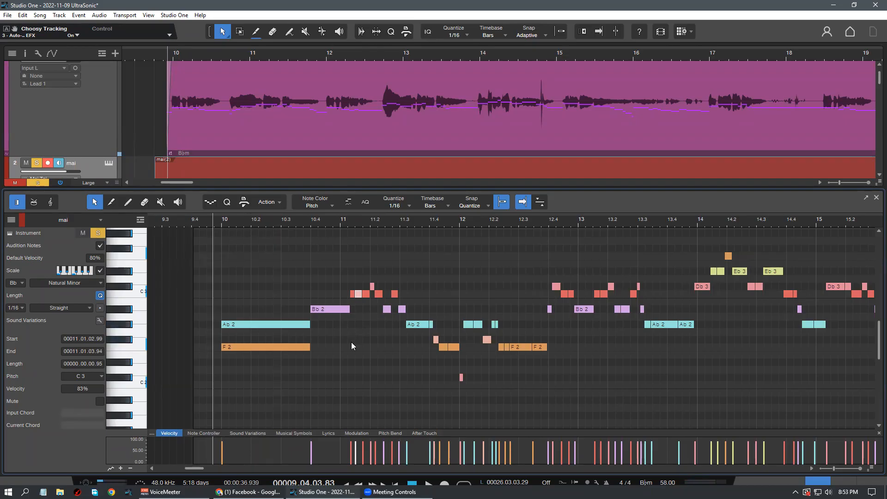
scroll(234, 243, up, 4)
scroll(234, 243, down, 1)
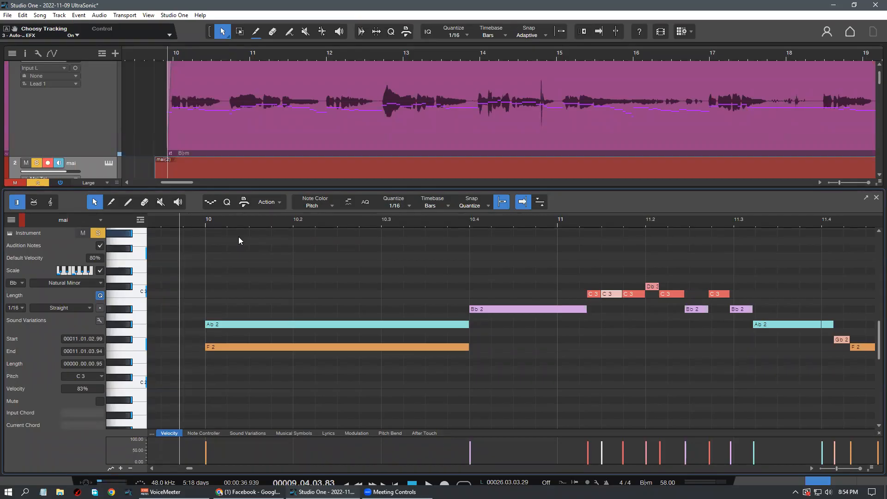
scroll(207, 124, up, 1)
scroll(203, 127, down, 3)
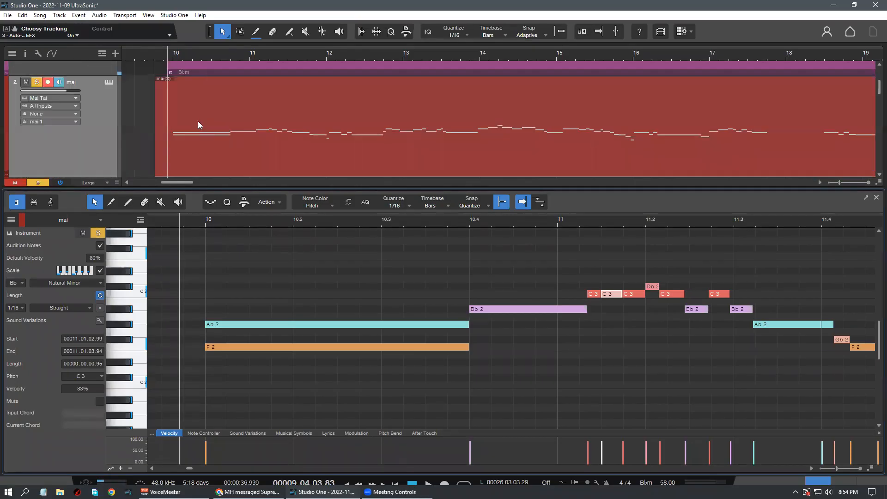
scroll(199, 129, up, 1)
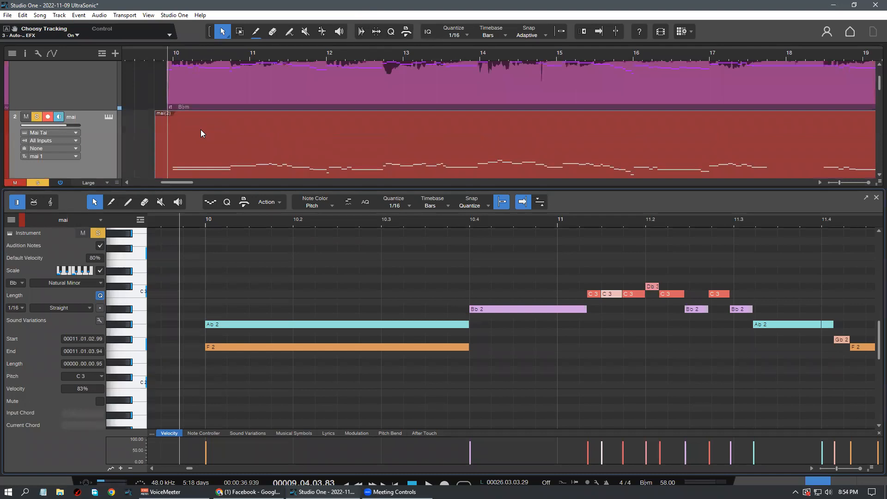
scroll(296, 323, up, 1)
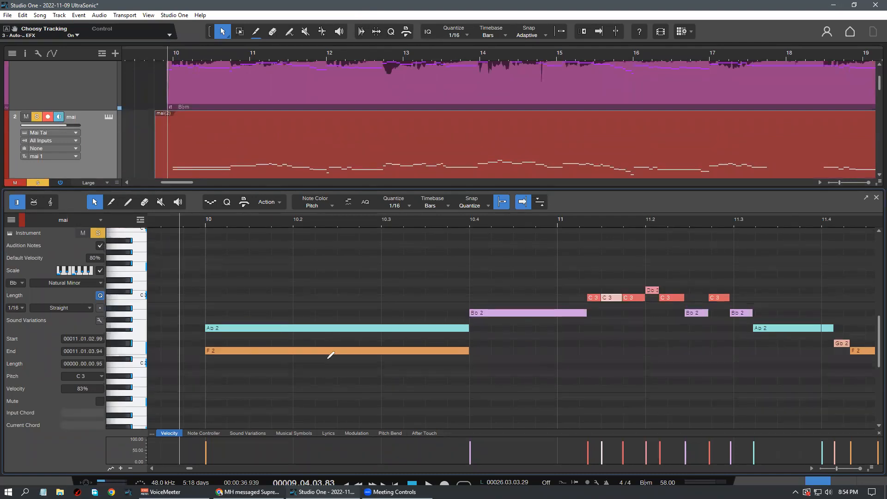
Raise the two long opening notes at bar 10, Ab 2 and F 2, by one octave
drag(318, 384, 282, 315)
key(space)
drag(316, 391, 271, 279)
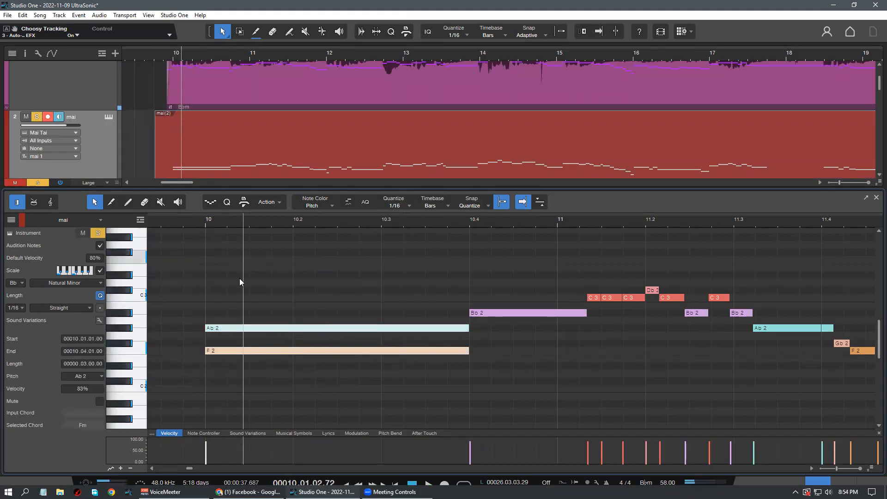
key(shift+Up)
Play back the two raised opening notes from bar 10, stop before the Bb 2 note and clear the selection
key(space)
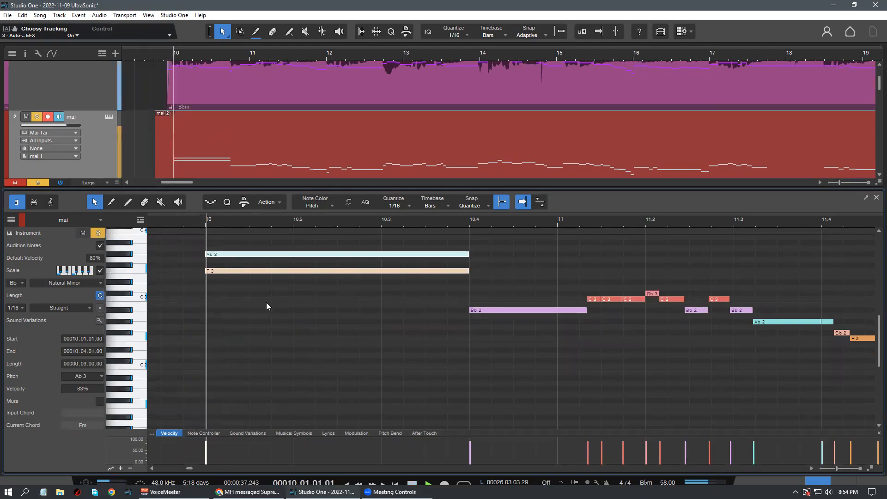
scroll(323, 319, up, 1)
drag(409, 221, 286, 226)
key(space)
scroll(388, 371, up, 2)
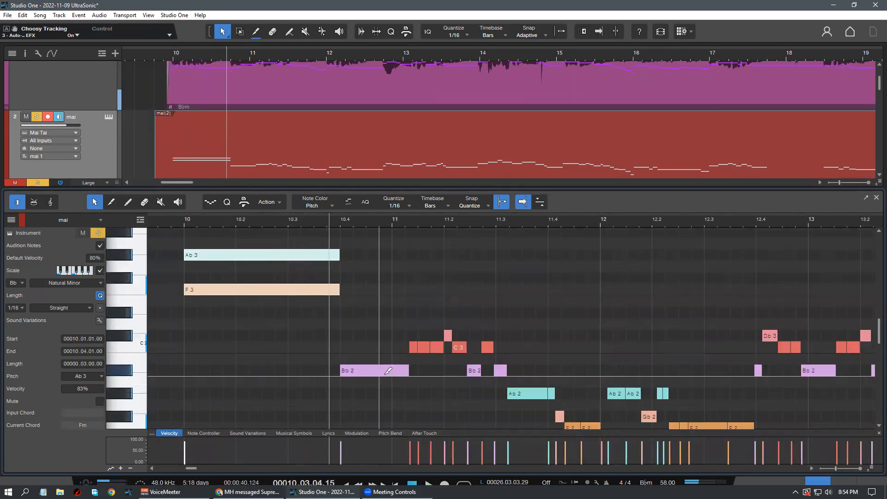
scroll(356, 360, up, 2)
click(334, 344)
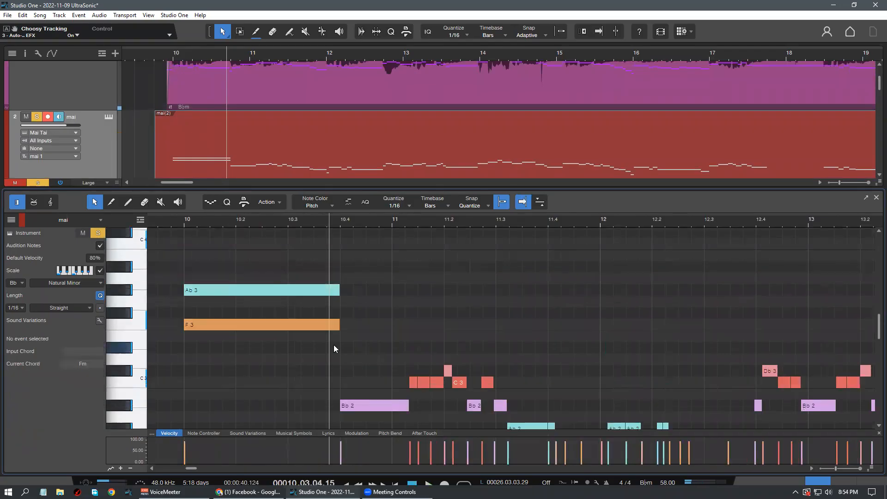
Audition the long Bb 2 note and the second C 3 note of the phrase around bar 11
scroll(367, 374, down, 1)
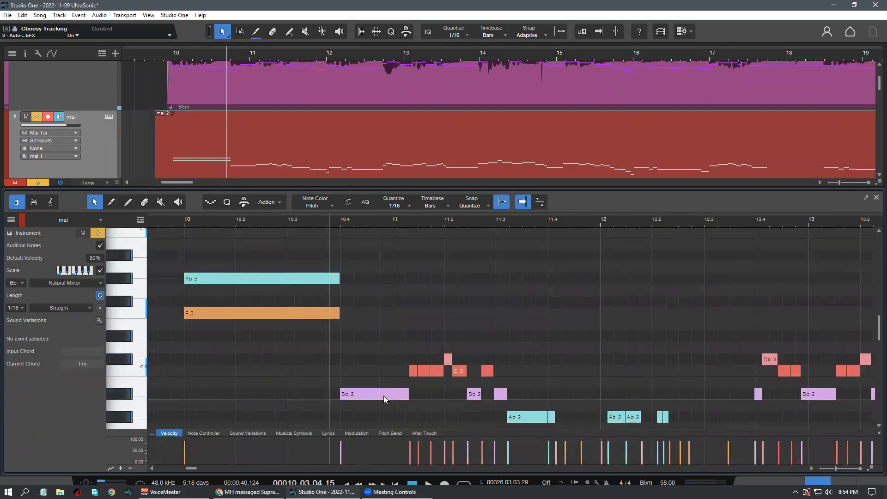
scroll(512, 281, down, 1)
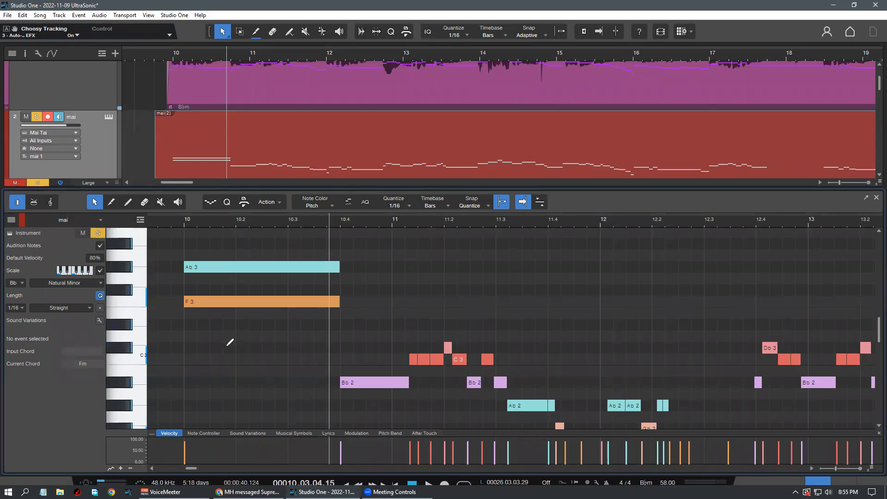
scroll(228, 345, down, 1)
scroll(393, 361, up, 1)
scroll(441, 383, down, 1)
click(379, 362)
click(424, 344)
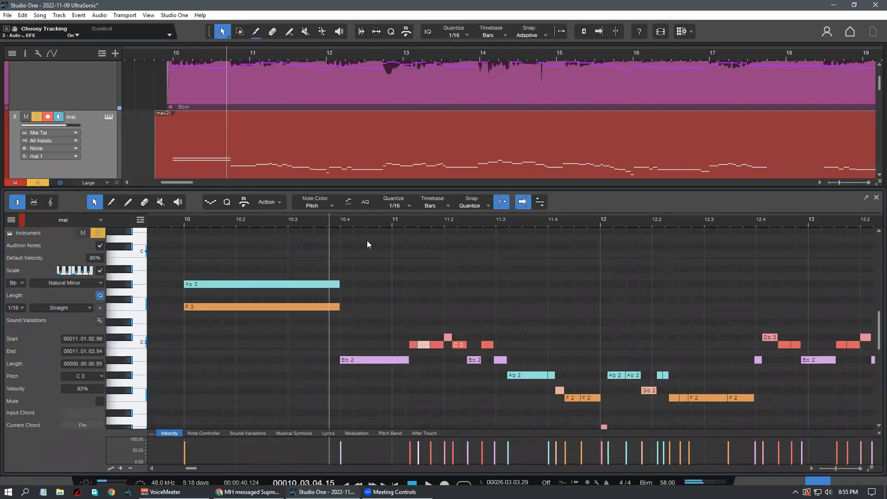
Resume playback of the phrase and mute the Lead vocal track
key(space)
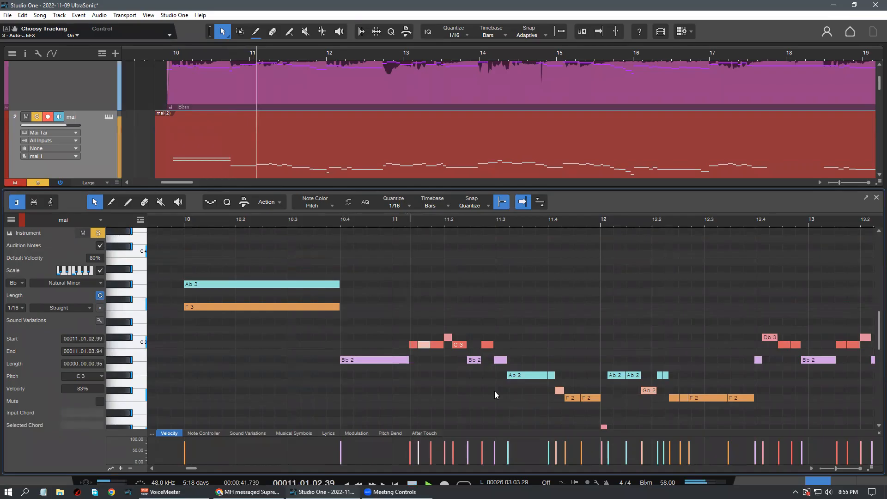
scroll(18, 90, up, 2)
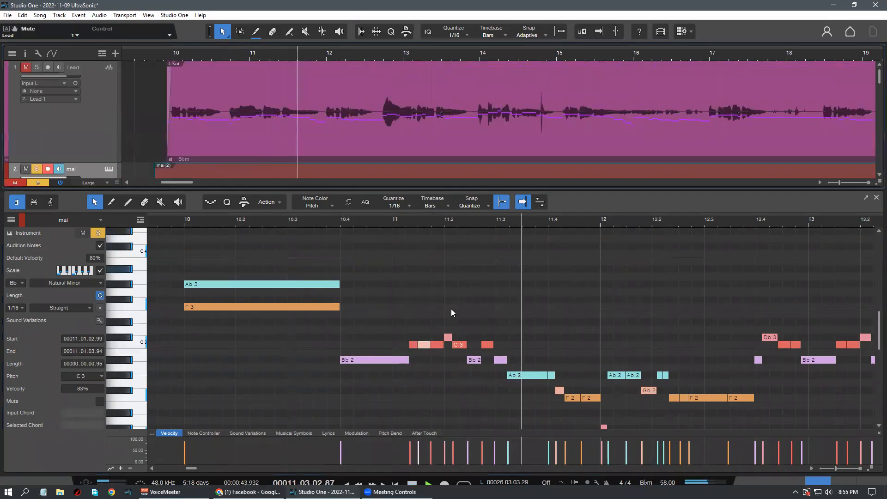
Raise all melody notes after the two long opening notes by one octave
scroll(572, 323, down, 2)
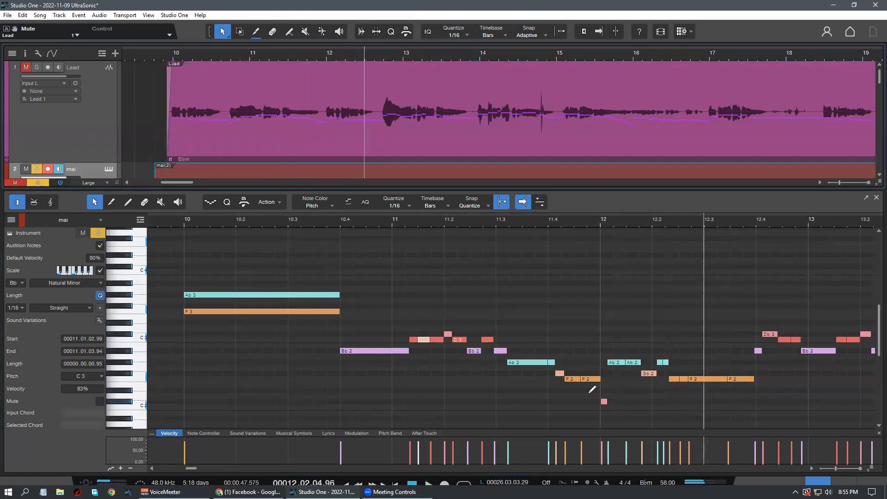
scroll(710, 411, up, 2)
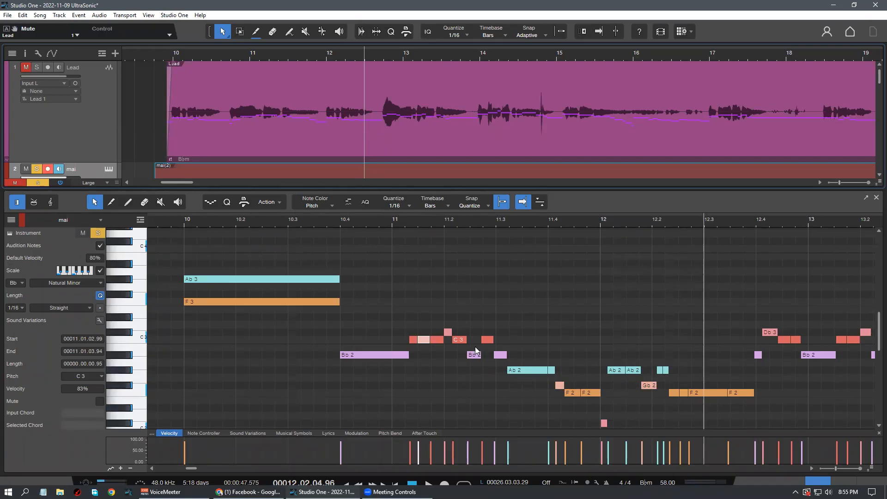
click(452, 423)
scroll(450, 355, down, 1)
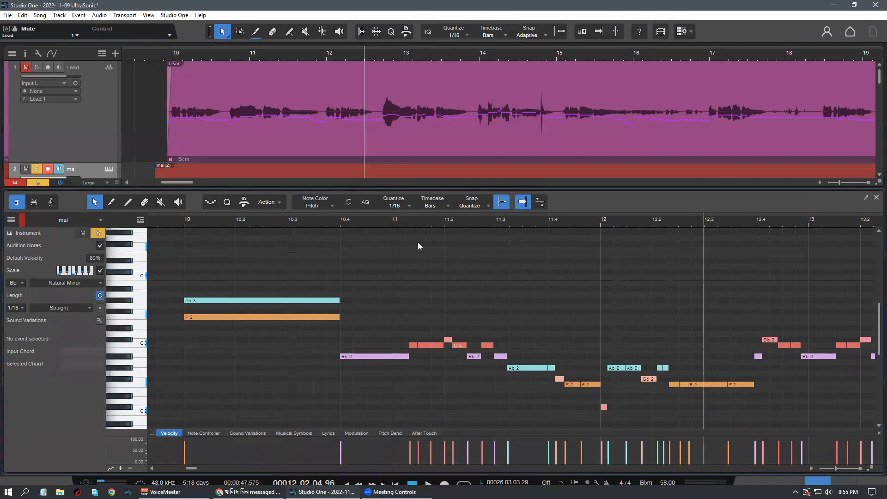
key(w)
key(w)
key(w)
key(w)
key(w)
key(w)
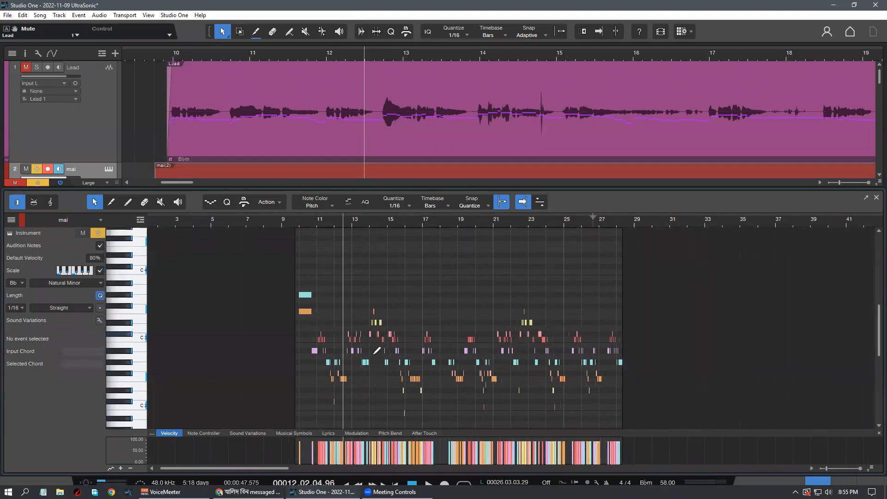
drag(297, 422, 639, 321)
drag(587, 292, 320, 358)
key(shift+Up)
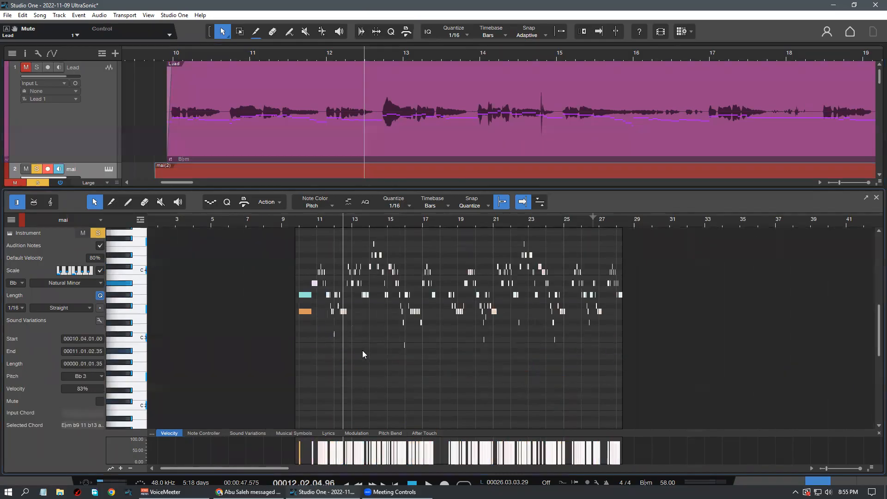
Lower the selected melody notes back down by one octave
scroll(358, 346, down, 2)
click(304, 222)
drag(321, 220, 382, 254)
scroll(277, 299, up, 2)
drag(294, 211, 325, 224)
scroll(402, 334, up, 2)
drag(396, 224, 313, 201)
key(shift+Down)
scroll(329, 283, down, 2)
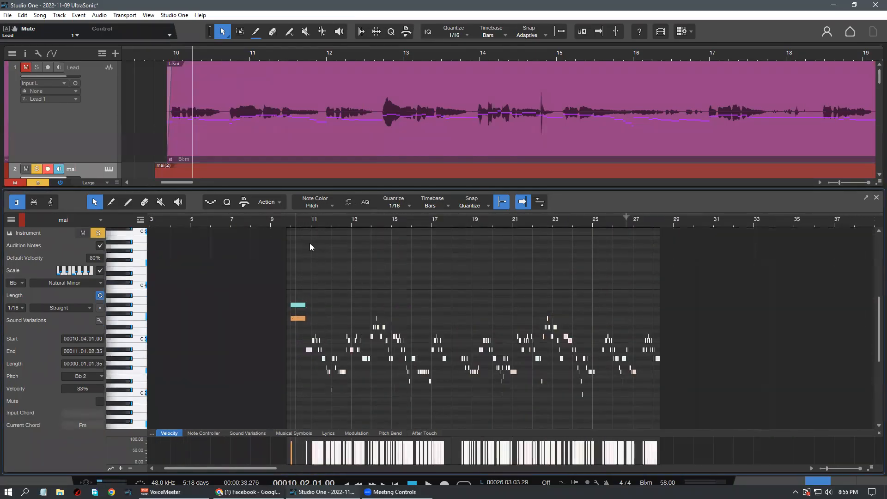
Try the long Bb 2 note at bar 10.4 an octave higher at Bb 3, and undo the change
scroll(310, 244, up, 8)
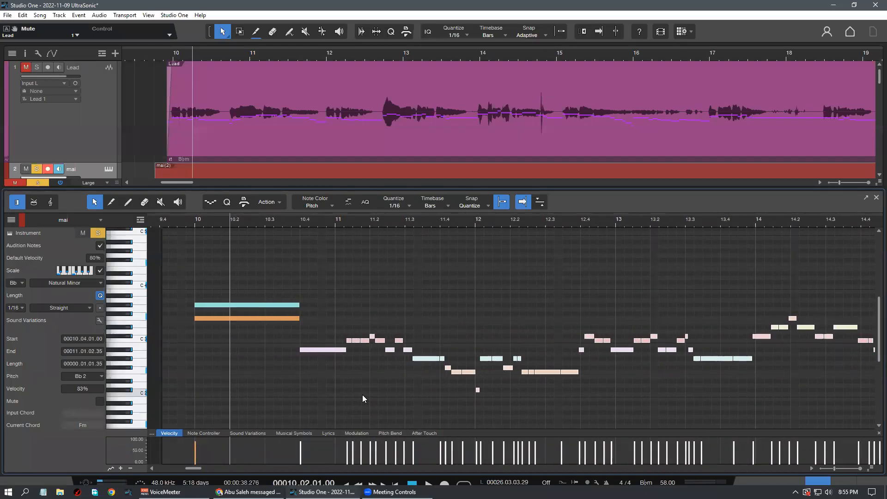
click(362, 394)
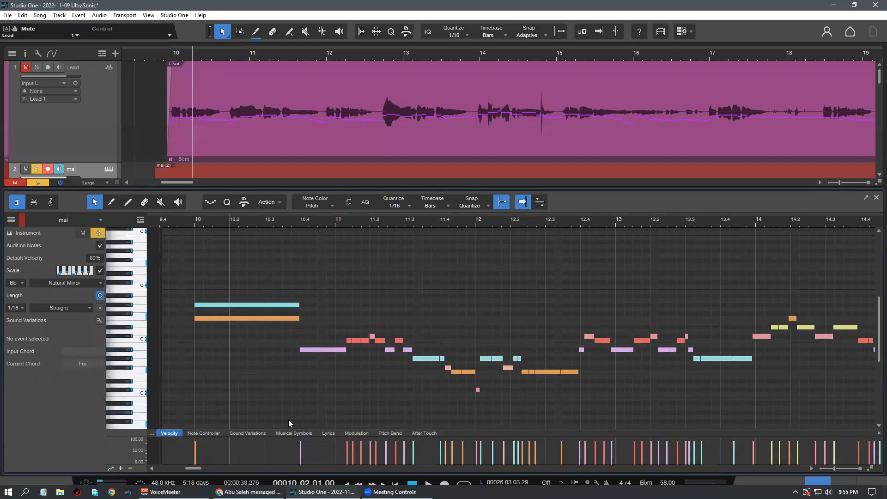
scroll(322, 367, up, 2)
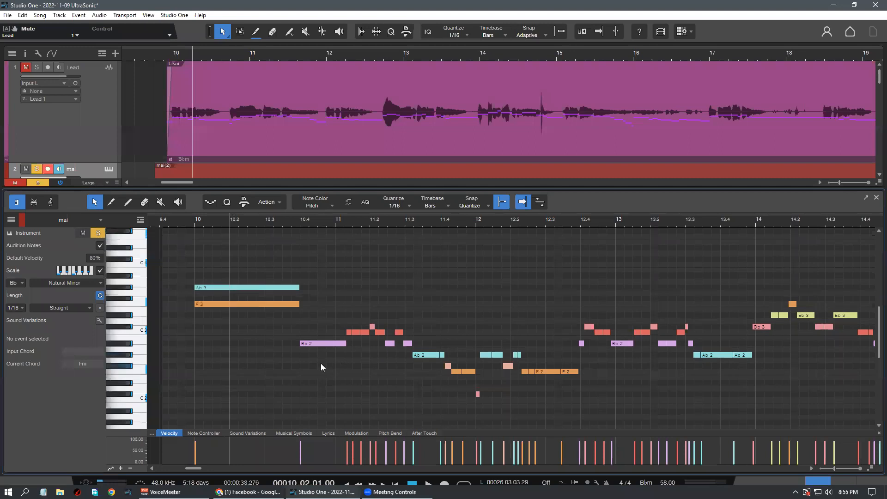
click(310, 343)
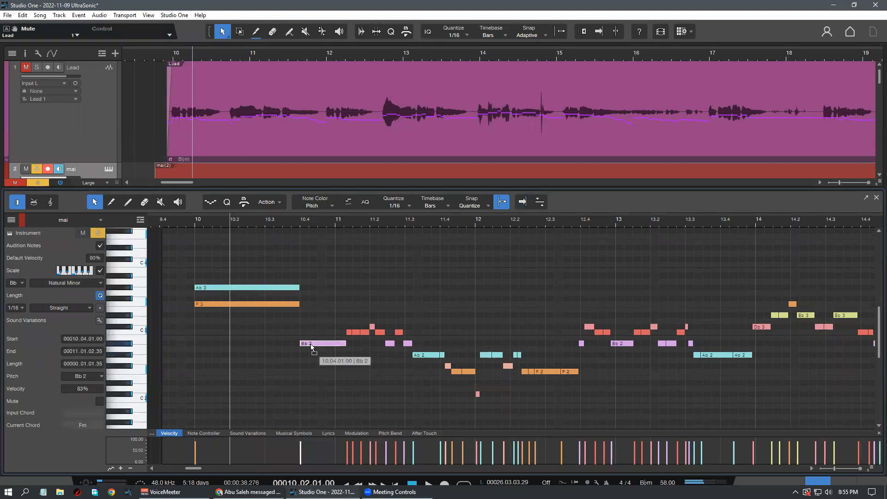
drag(312, 340, 313, 276)
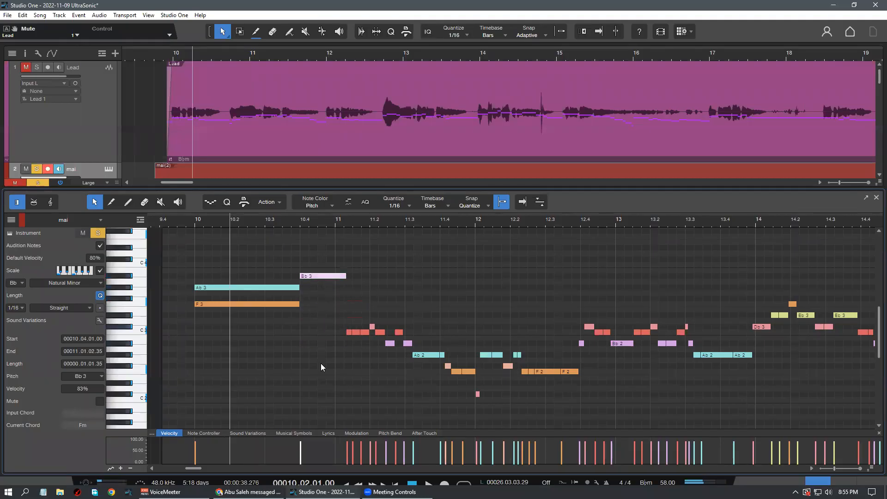
click(312, 326)
key(ctrl+z)
drag(326, 391, 348, 270)
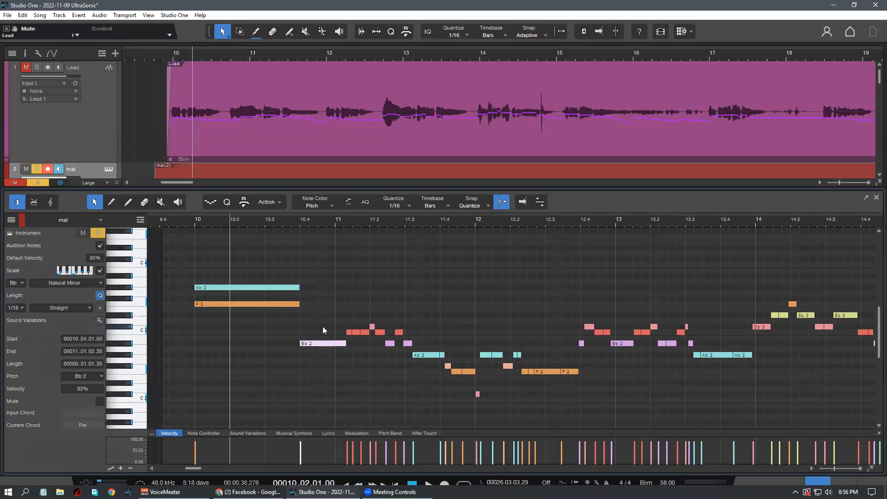
Raise the long note at bar 10.4 octave by octave up to Bb 5
drag(316, 219, 283, 217)
key(shift+Up)
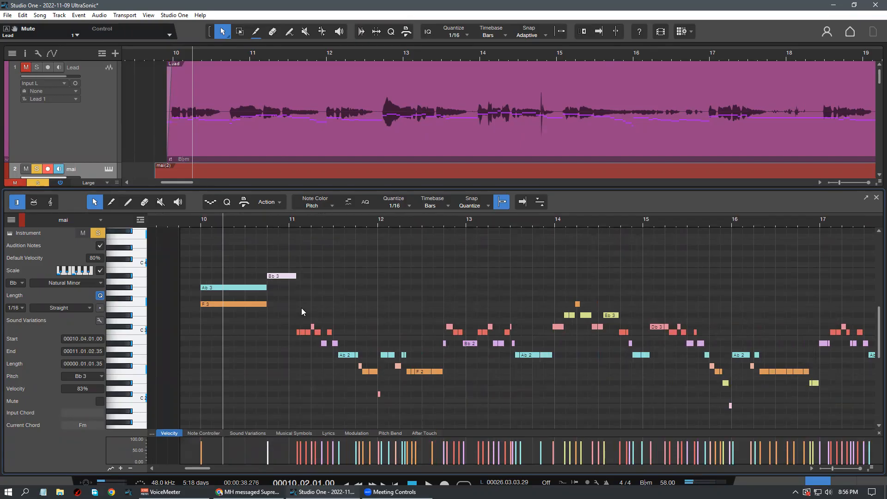
scroll(293, 313, down, 2)
key(shift+Up)
key(shift+Up)
key(shift+Up)
key(shift+Up)
key(shift+Up)
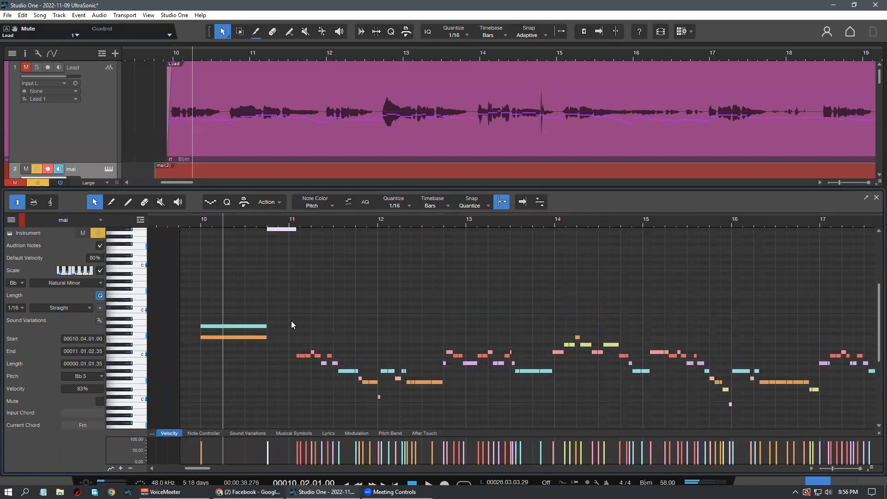
Lower the long note at bar 10.4 octave by octave down to C -2
key(shift+Down)
key(shift+Down)
key(shift+Down)
key(shift+Down)
key(shift+Down)
key(shift+Down)
key(shift+Down)
key(shift+Down)
key(shift+Down)
key(shift+Down)
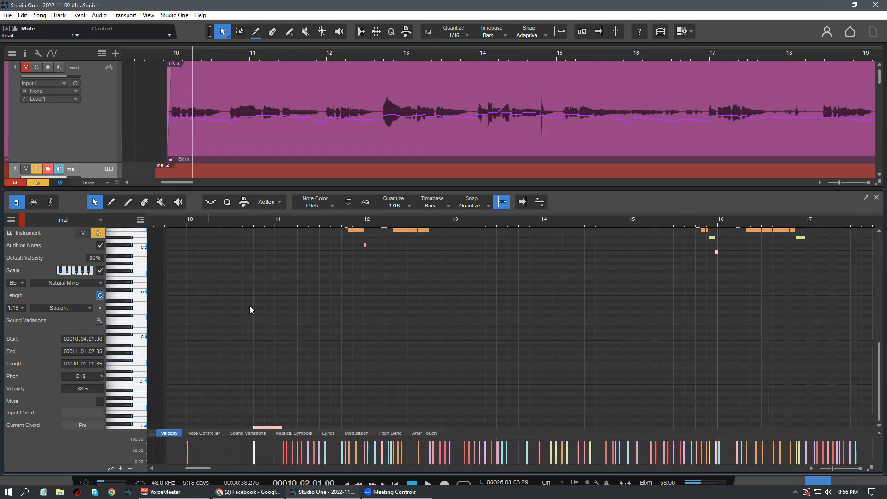
scroll(265, 328, down, 2)
scroll(272, 347, down, 1)
Raise the long note at bar 10.4 octave by octave to C 4
key(shift+Up)
key(shift+Up)
key(shift+Up)
key(shift+Up)
key(shift+Up)
key(shift+Up)
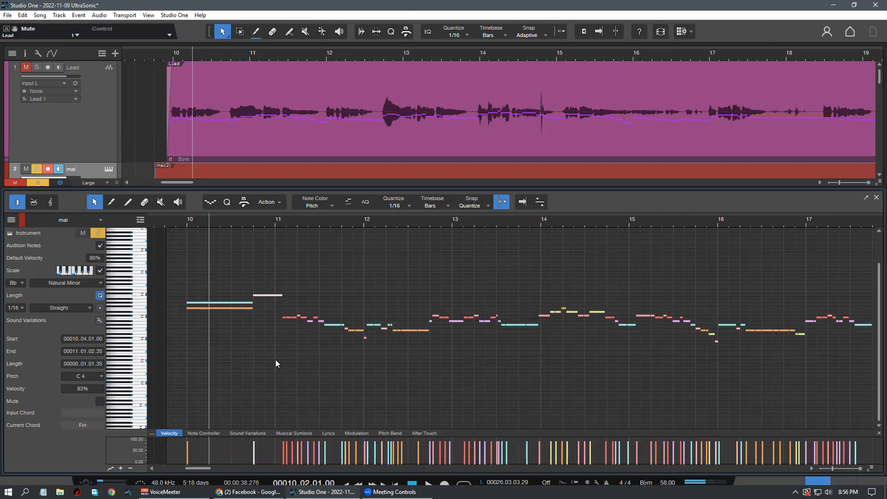
Select every melody note after the long C 4 note and raise them by one octave
scroll(280, 360, up, 1)
scroll(299, 336, up, 4)
scroll(273, 300, down, 3)
drag(273, 219, 246, 195)
drag(506, 407, 243, 326)
drag(274, 288, 500, 419)
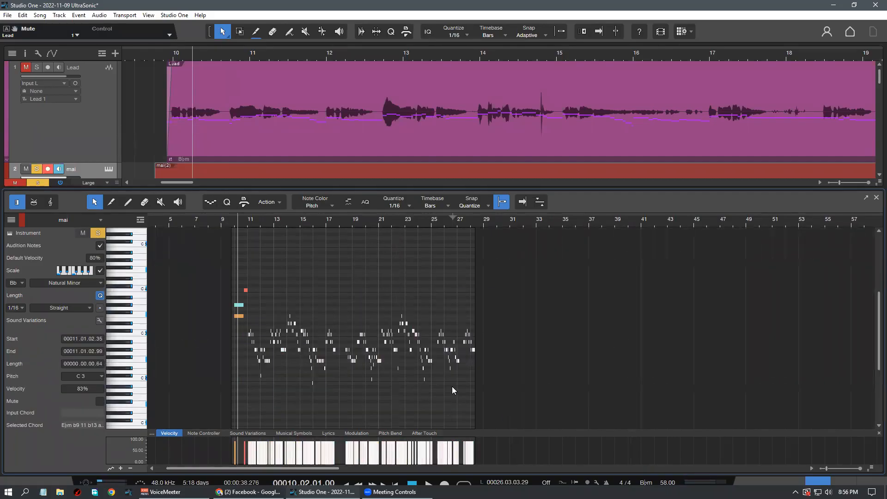
key(shift+Up)
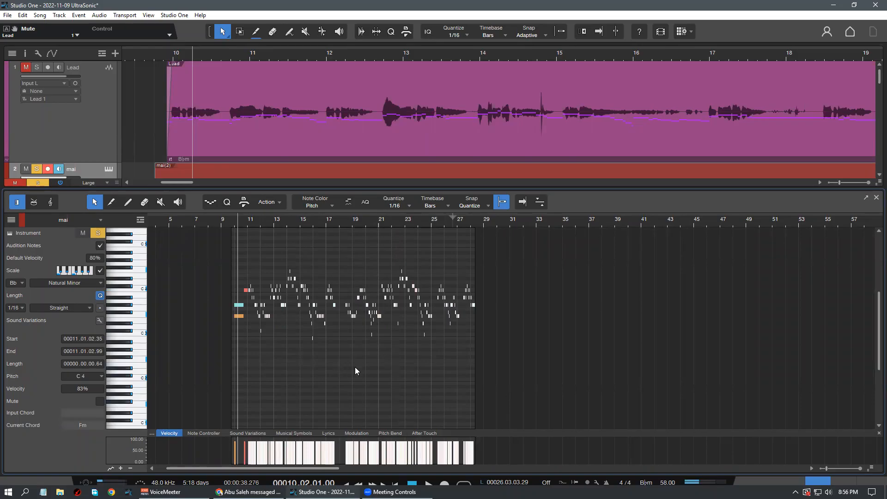
Unmute and solo the Lead vocal track, and play it with the raised melody from bar 10
drag(239, 221, 262, 255)
click(186, 219)
key(space)
scroll(297, 291, up, 1)
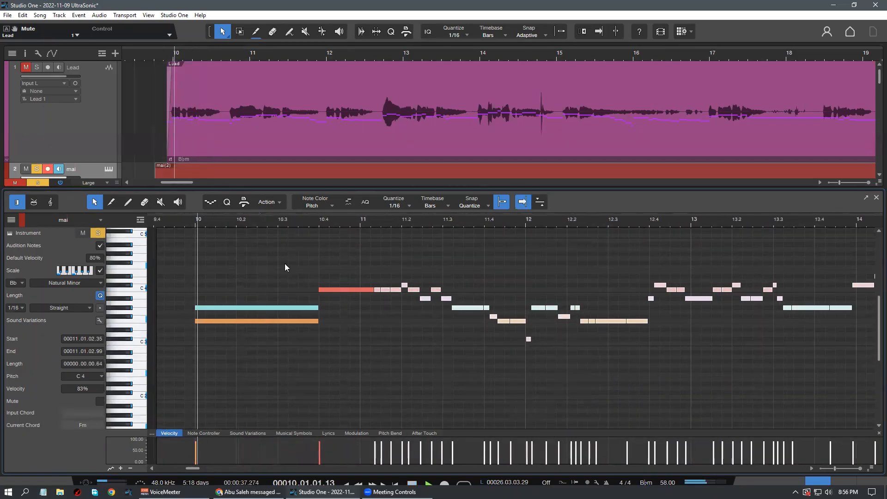
drag(259, 220, 239, 228)
key(f)
click(26, 67)
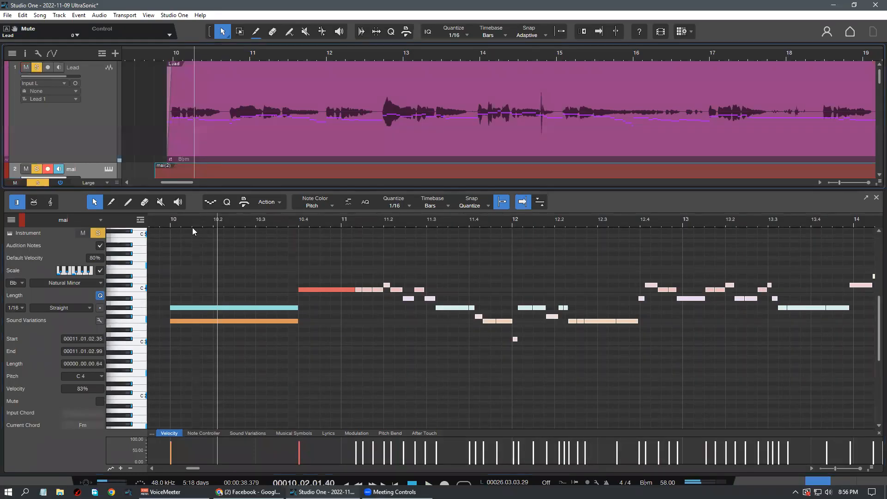
key(space)
scroll(285, 328, up, 1)
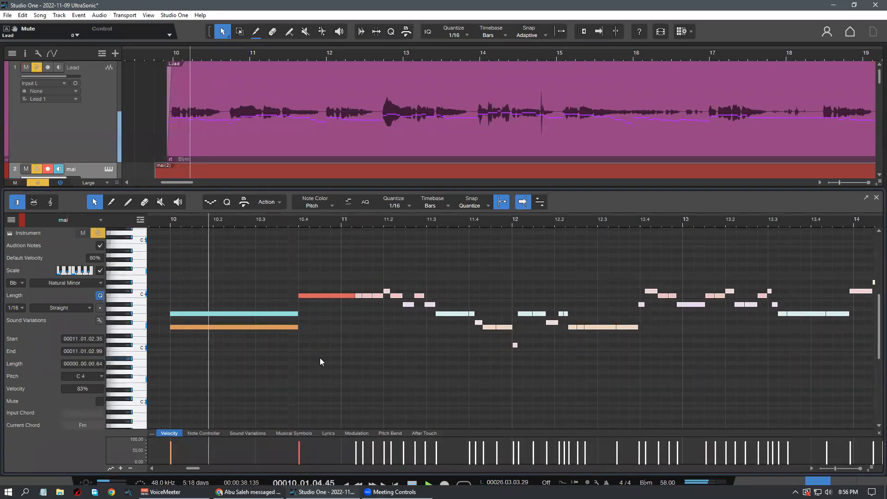
scroll(359, 352, up, 1)
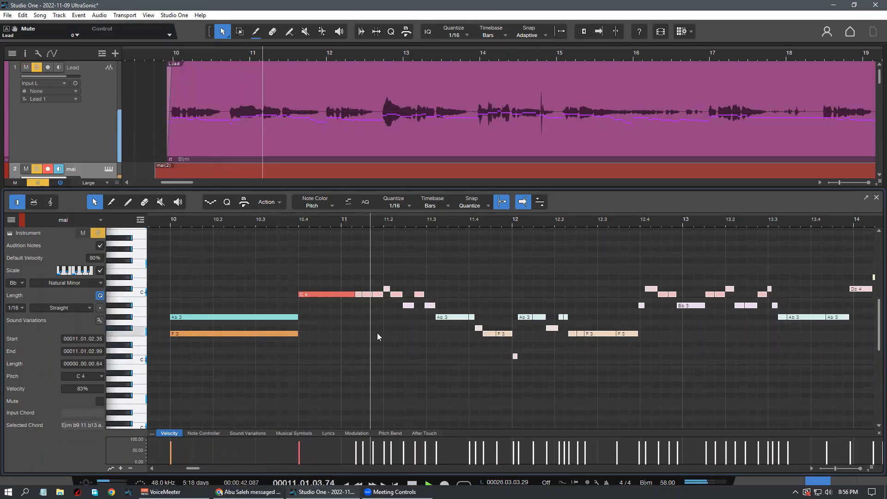
Merge the adjoining C 4 notes from bar 10.4 to 11.2 and delete the short Db 4 note after them
click(387, 350)
drag(341, 310, 373, 287)
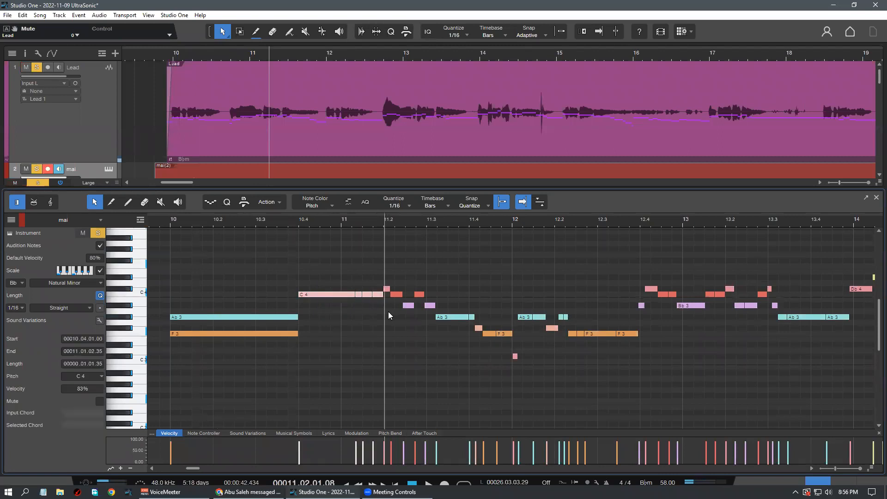
click(387, 289)
key(Delete)
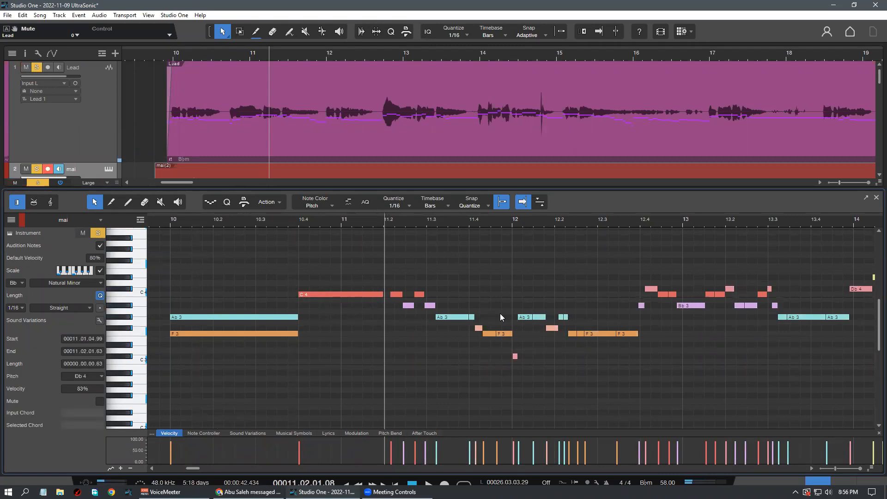
key(ctrl+z)
key(Delete)
Merge the long C 4 note with the short C 4 note just after bar 11.2
drag(341, 314, 399, 293)
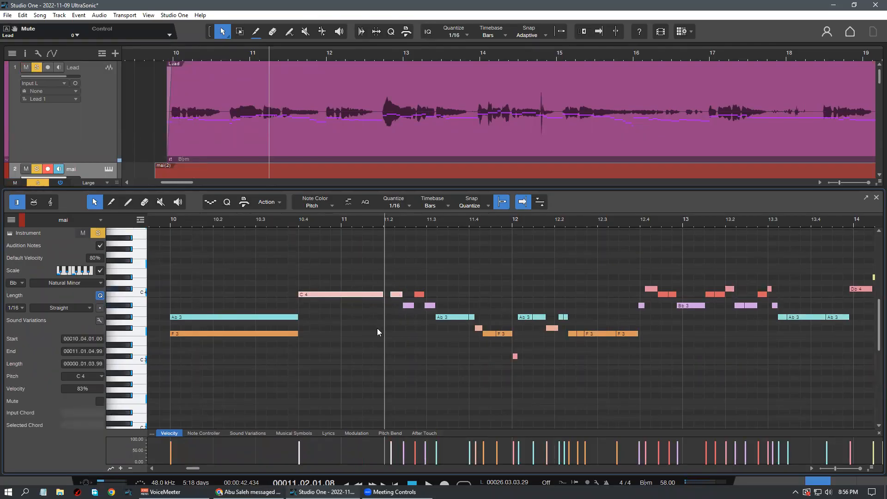
click(377, 329)
drag(352, 313, 398, 281)
key(g)
click(401, 347)
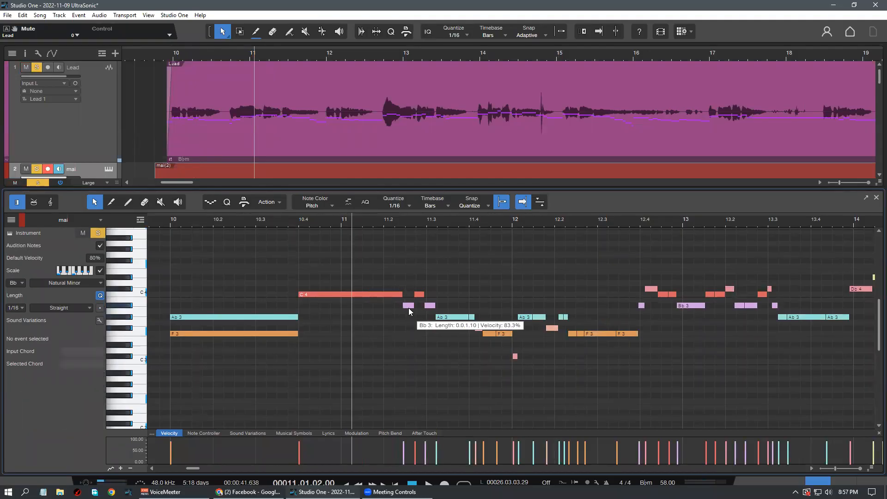
Delete the short passing notes between bars 11.2 and 12, and merge the remaining fragments into single C 4, Ab 3 and F 3 notes
click(409, 308)
key(Delete)
drag(425, 313, 541, 361)
key(g)
click(427, 331)
click(480, 352)
double_click(480, 328)
key(g)
key(Delete)
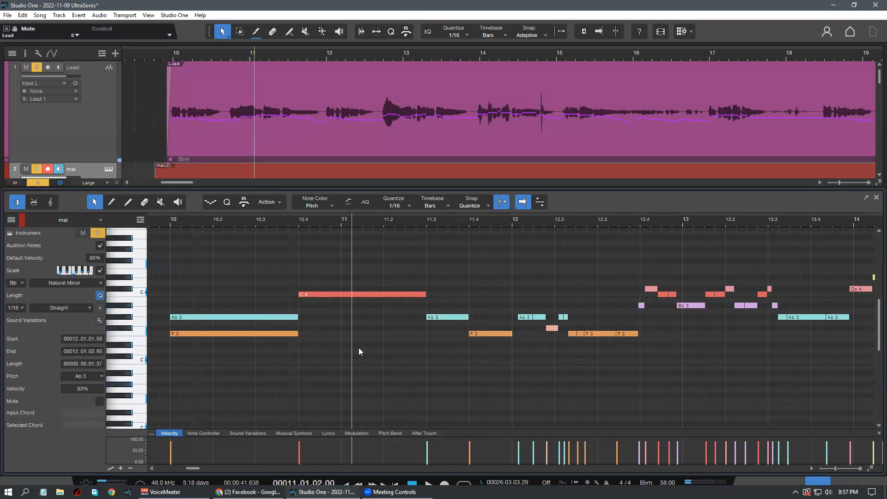
Play back the simplified phrase from just before bar 10.4 and audition the long C 4 note
click(274, 221)
key(space)
scroll(347, 363, up, 1)
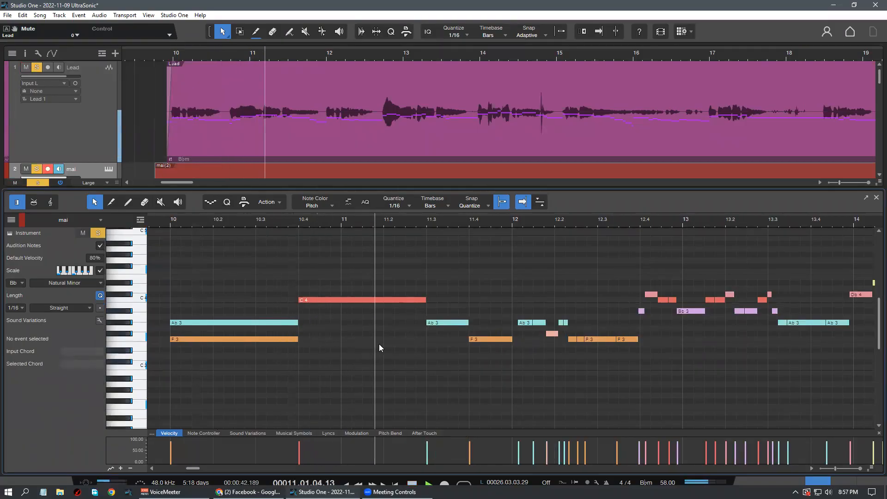
scroll(346, 331, up, 1)
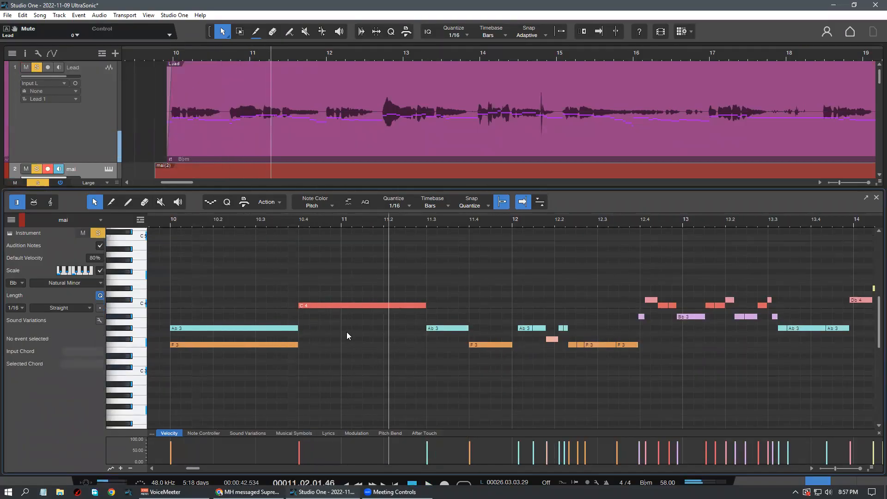
click(339, 304)
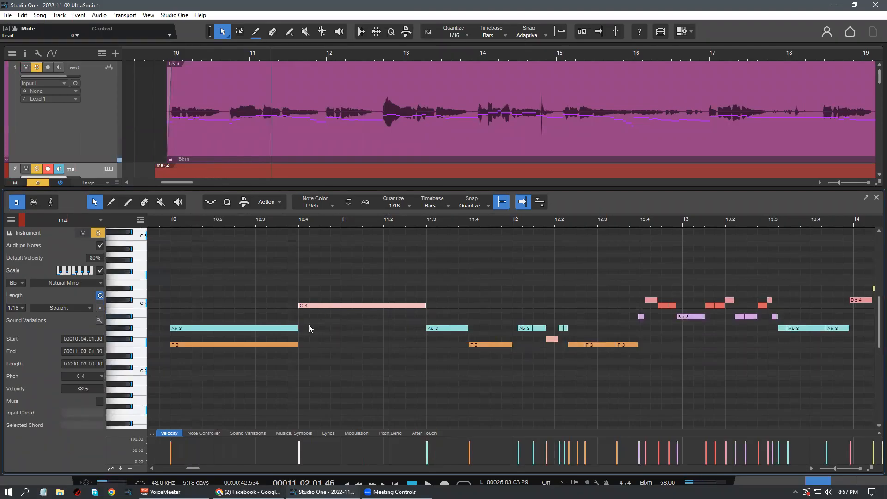
Extend the Ab 3 note at bar 11.3 back to start at 10.4, and play it together with the C 4 note
click(418, 332)
drag(427, 328, 299, 328)
key(space)
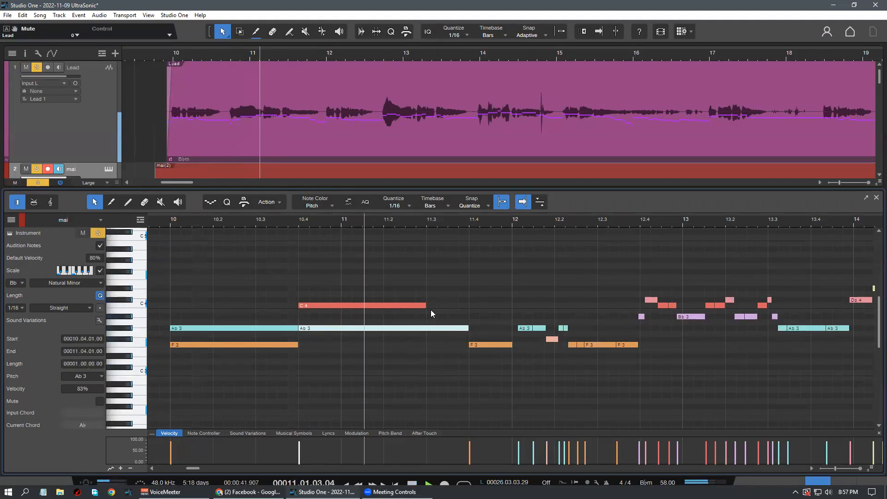
Stop playback and lengthen the C 4 note to end at bar 11.4, matching the Ab 3 note below it
key(space)
drag(428, 306, 469, 367)
scroll(421, 373, up, 1)
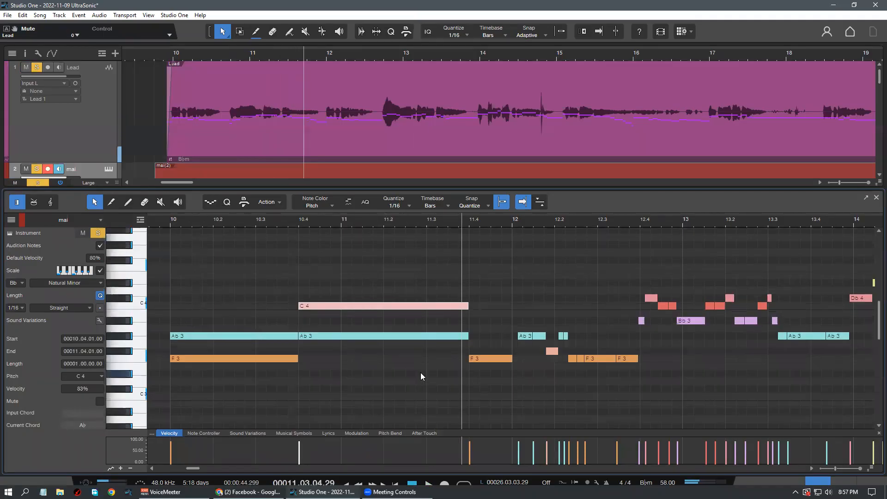
click(419, 372)
Lengthen the opening F 3 note from bar 10 to end at bar 11.4
click(274, 221)
scroll(300, 282, down, 1)
scroll(328, 319, up, 1)
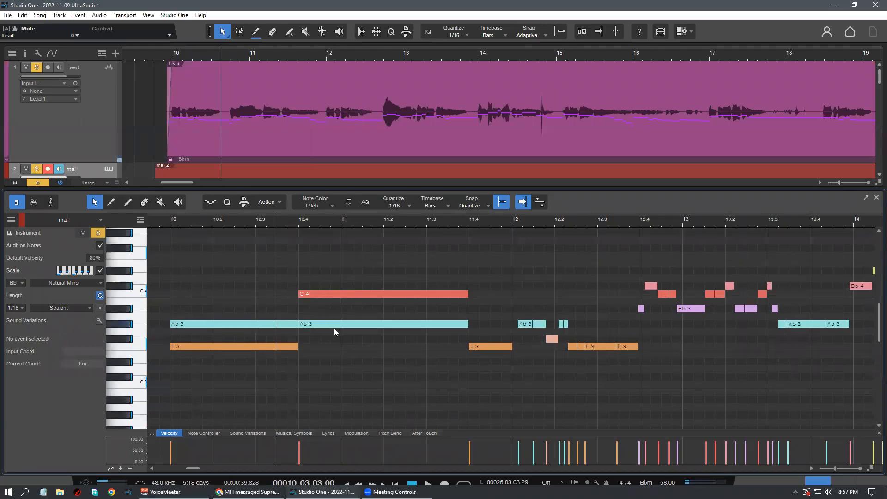
drag(302, 349, 468, 351)
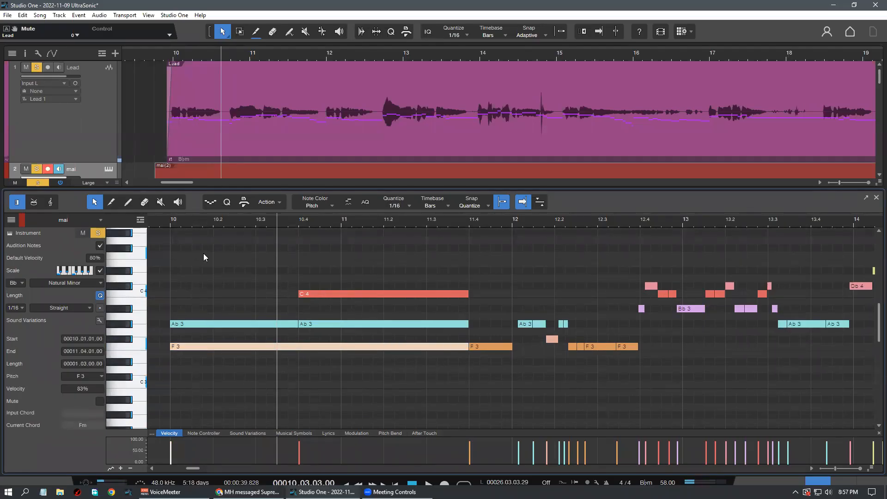
Play back the lengthened F 3, Ab 3 and C 4 notes with the vocal from bar 10 and clear the note selection
click(165, 222)
key(space)
scroll(317, 329, down, 1)
click(326, 369)
scroll(375, 381, up, 1)
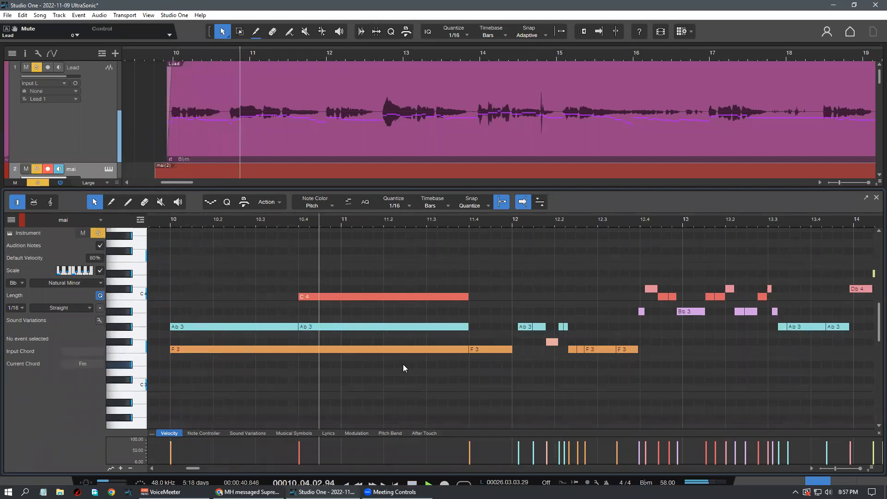
Stop playback, extend the Ab 3 note near bar 12 back to start at 11.4, and lengthen the F 3 note below to 12.2
drag(438, 217, 392, 245)
key(space)
scroll(440, 332, up, 2)
drag(412, 350, 382, 356)
drag(440, 329, 394, 329)
drag(437, 365, 477, 367)
Delete the stray short notes around bar 12.2 and merge the neighbouring Ab 3 notes into one held note
click(472, 349)
key(Delete)
drag(415, 315, 497, 338)
key(g)
click(483, 359)
key(Delete)
Play back the held F 3, Ab 3 and C 4 notes with the vocal through bar 12
click(209, 220)
key(space)
scroll(254, 227, down, 3)
scroll(326, 305, down, 3)
scroll(349, 335, up, 1)
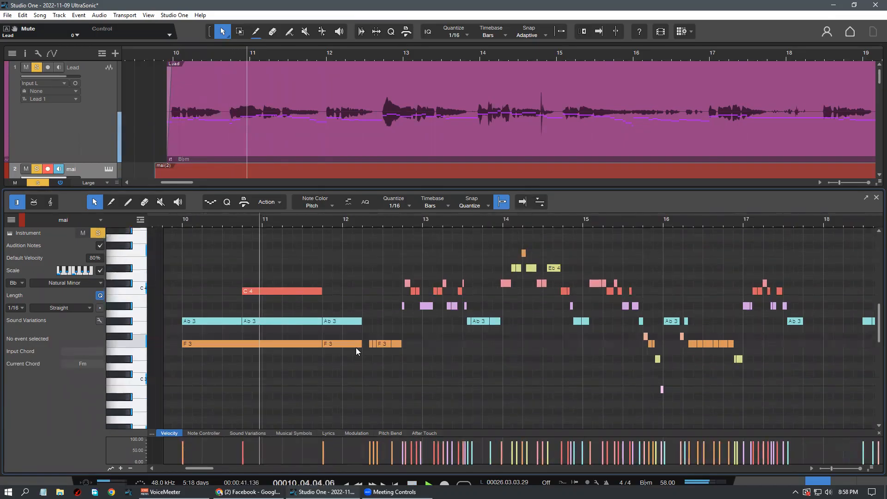
scroll(368, 314, up, 2)
scroll(336, 224, up, 3)
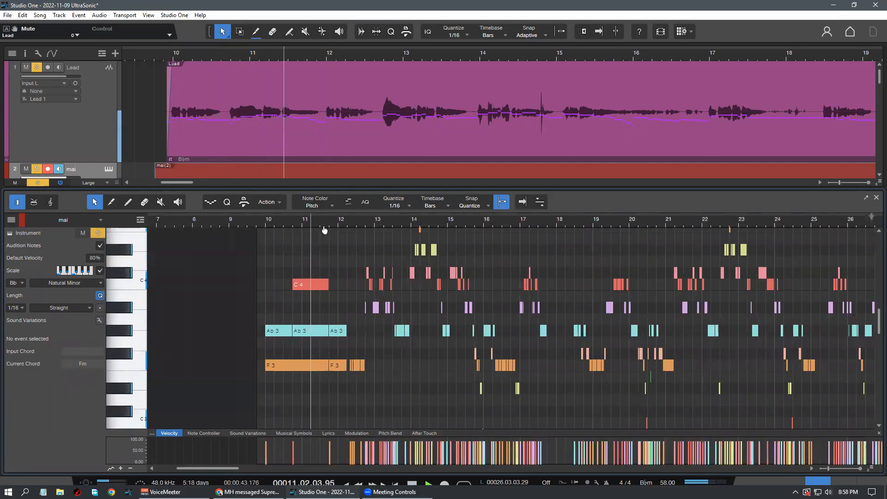
scroll(390, 309, down, 2)
scroll(391, 330, up, 1)
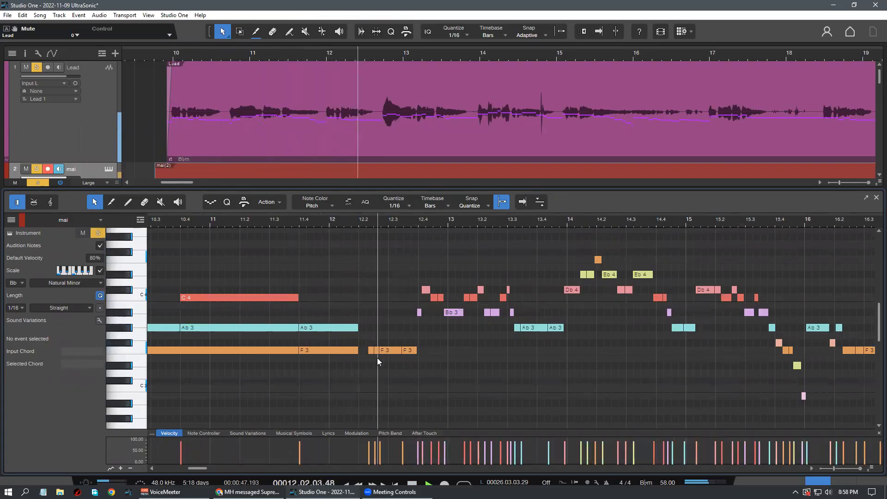
Merge the F 3 notes from bar 11.4 onward into one ending at 12.4, and lengthen the Ab 3 note above to match
drag(438, 364, 346, 350)
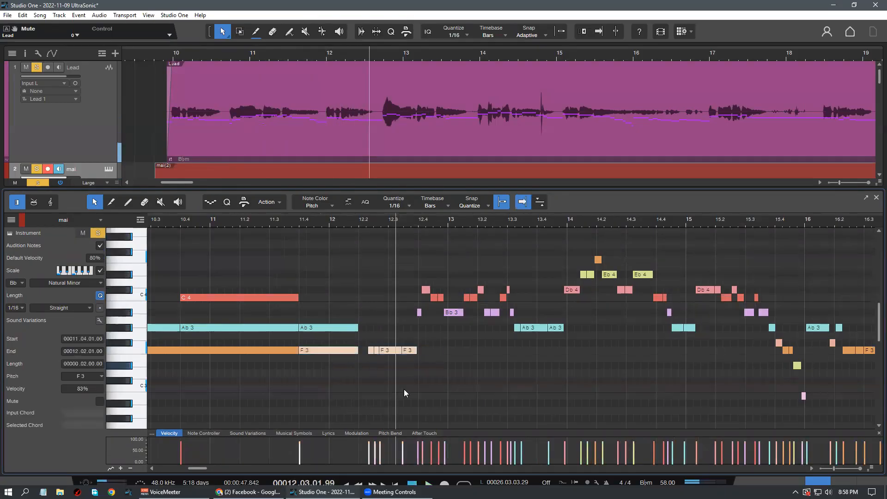
key(g)
scroll(406, 376, up, 1)
click(309, 230)
drag(337, 217, 392, 245)
drag(405, 319, 450, 319)
click(450, 353)
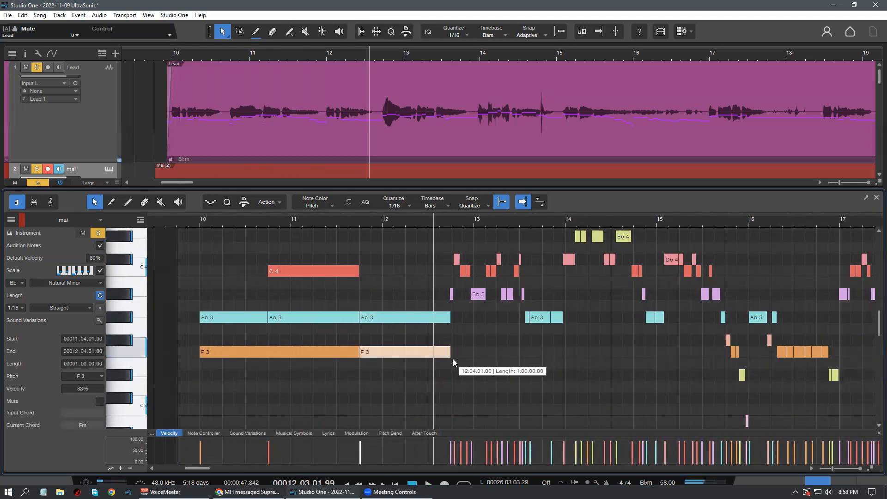
Merge the long F 3 notes into one from bar 10 to 12.4, and the two later Ab 3 notes into one from 10.4
click(390, 362)
scroll(406, 378, up, 1)
drag(421, 401, 248, 328)
drag(432, 401, 239, 326)
drag(427, 402, 336, 316)
key(g)
click(419, 402)
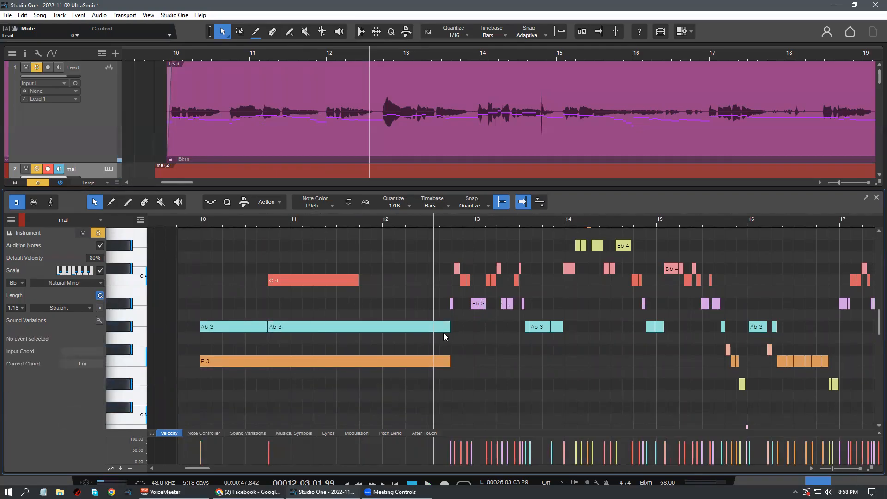
Play back the merged notes from just before bar 10, and audition C 4 and the keys above it on the piano keyboard
click(194, 221)
scroll(214, 223, up, 2)
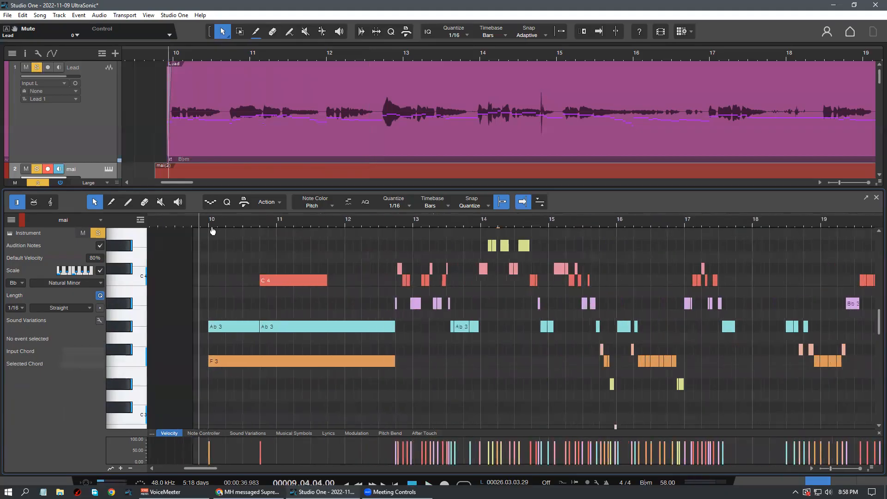
key(space)
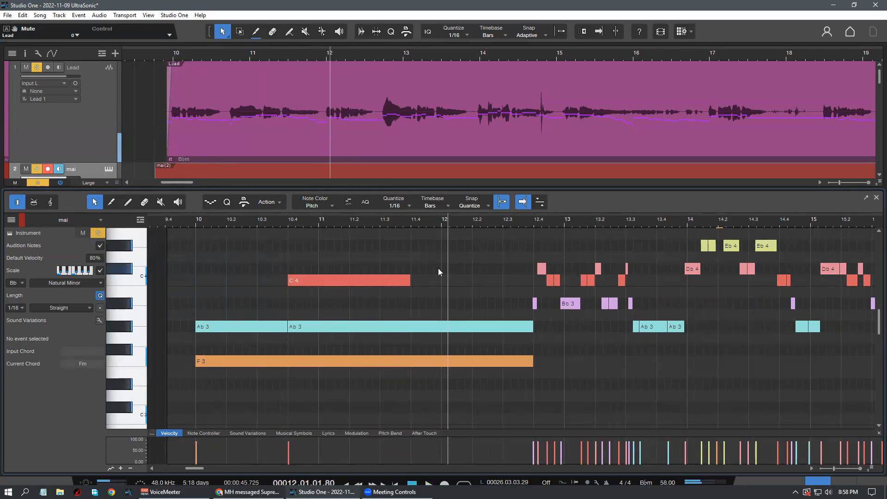
click(144, 276)
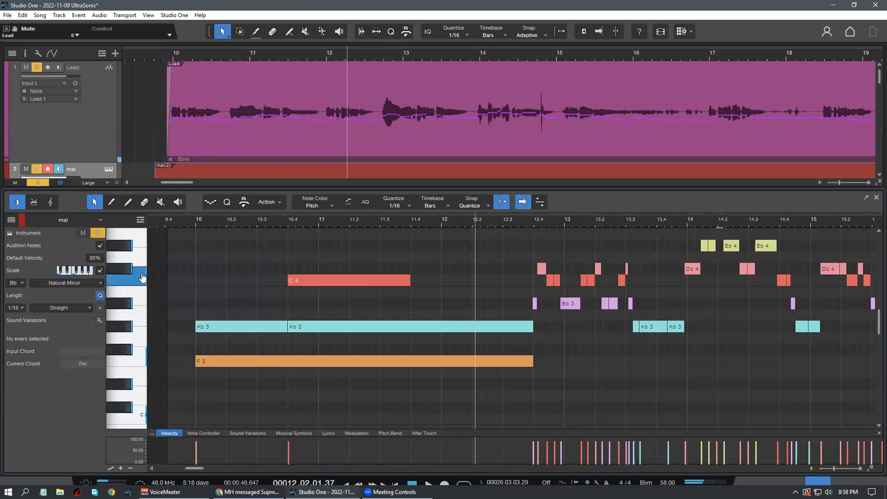
click(126, 271)
click(126, 250)
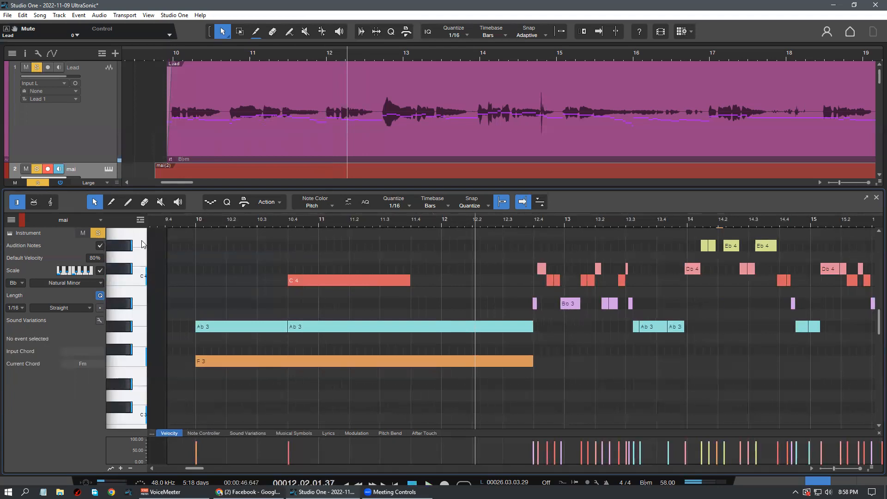
Draw an F 4 note from bar 11.4 to 12.4 above the held notes
scroll(151, 255, up, 1)
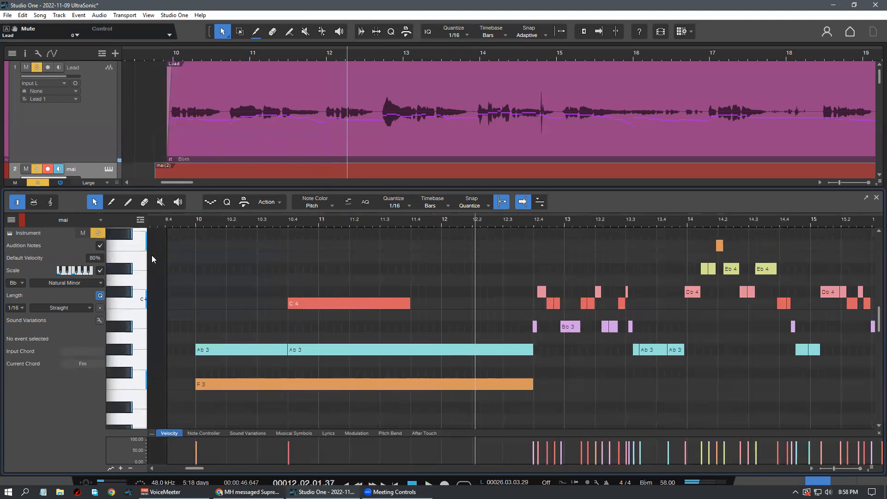
click(413, 245)
drag(472, 267, 535, 252)
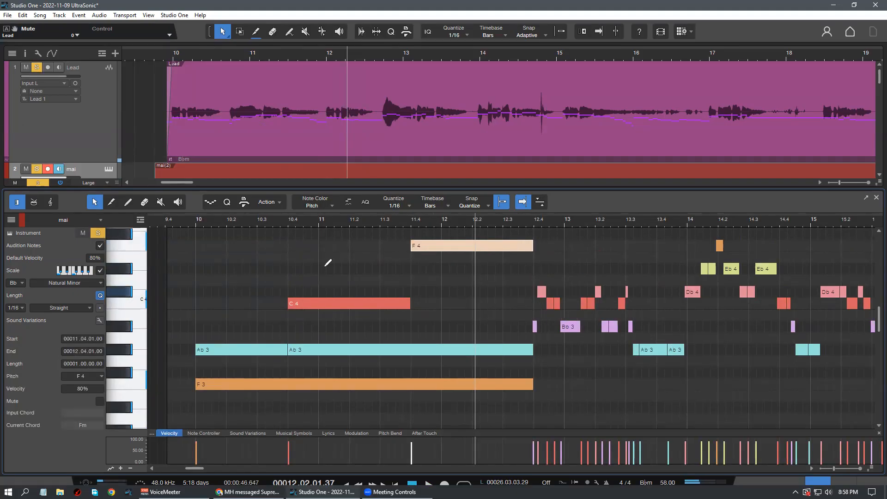
Play back the passage from just before bar 10 to hear the F 4 note with the chord and the vocal
scroll(327, 261, down, 1)
click(187, 219)
key(space)
scroll(397, 359, up, 1)
click(449, 314)
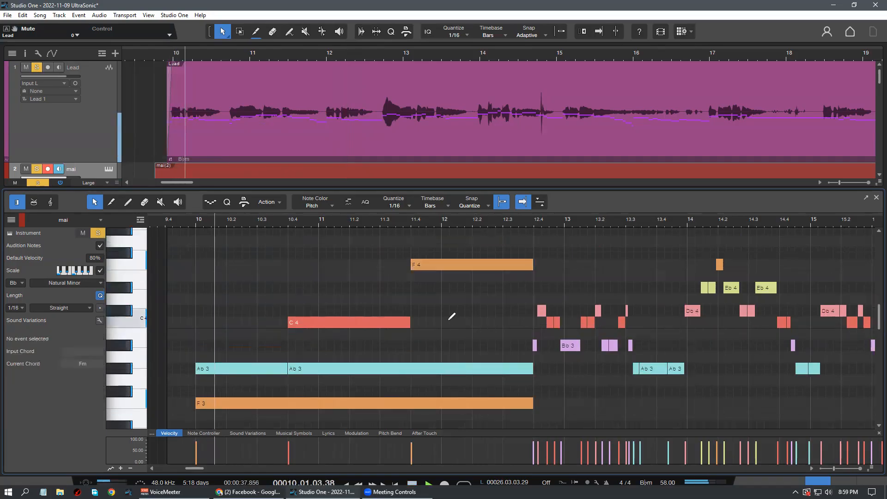
scroll(450, 315, down, 1)
scroll(448, 318, up, 1)
scroll(446, 320, down, 1)
scroll(504, 342, down, 1)
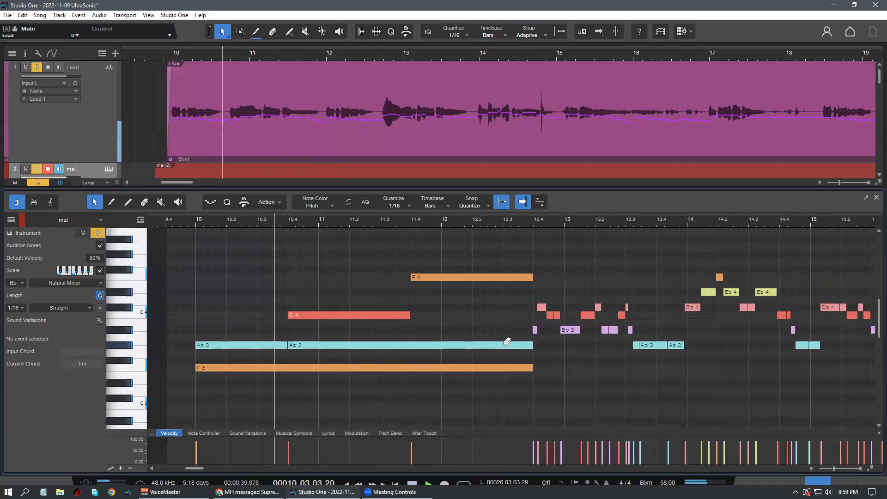
scroll(454, 311, up, 1)
scroll(456, 315, up, 3)
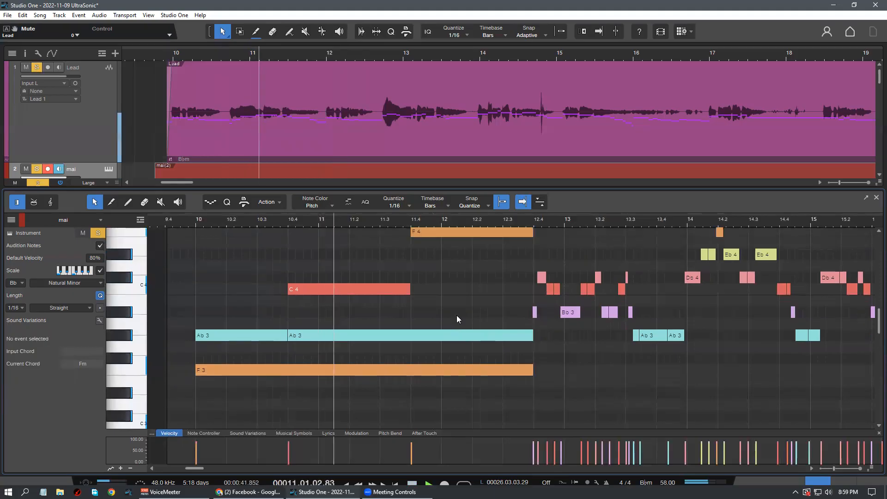
scroll(459, 309, down, 1)
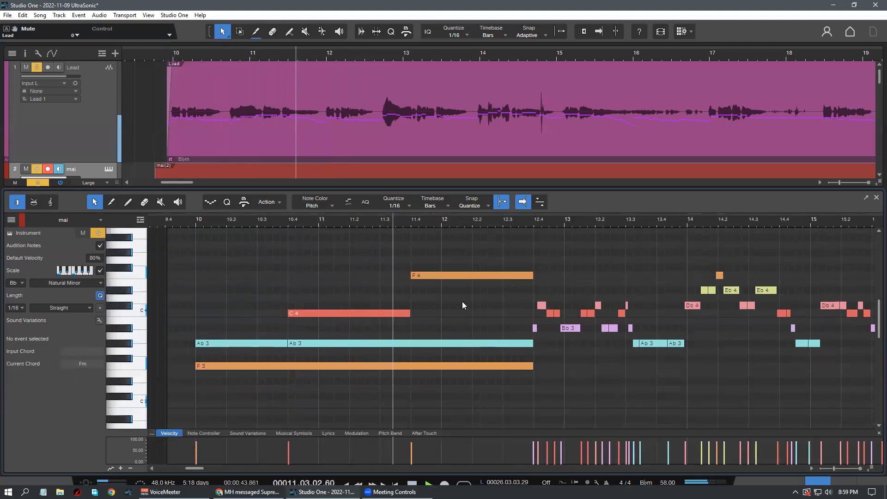
scroll(508, 316, down, 1)
scroll(512, 316, up, 1)
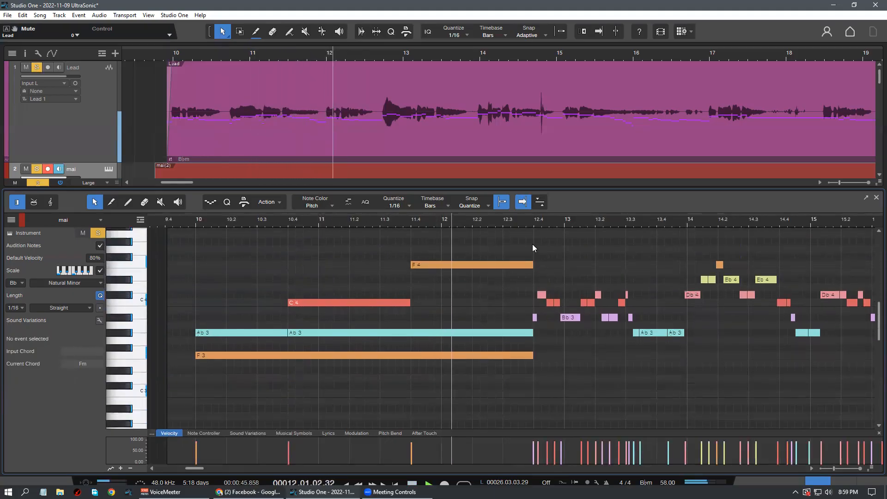
scroll(482, 314, down, 2)
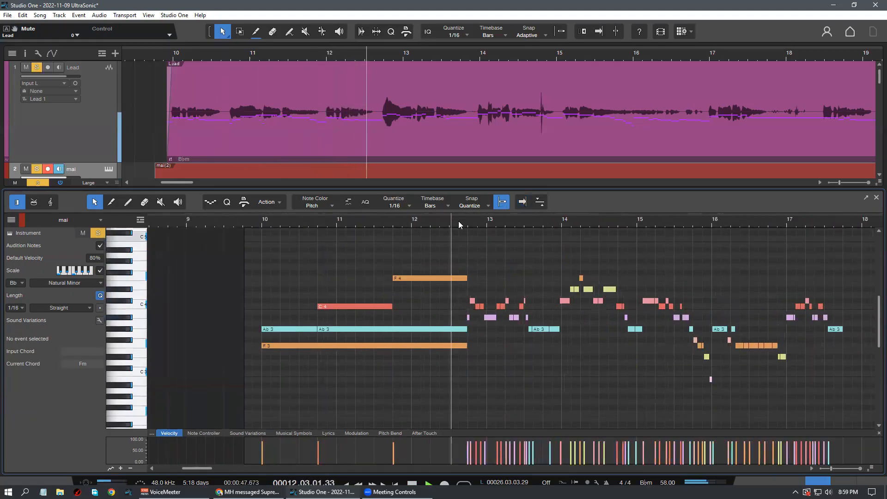
key(f)
scroll(463, 245, up, 3)
scroll(390, 337, up, 1)
scroll(368, 340, down, 1)
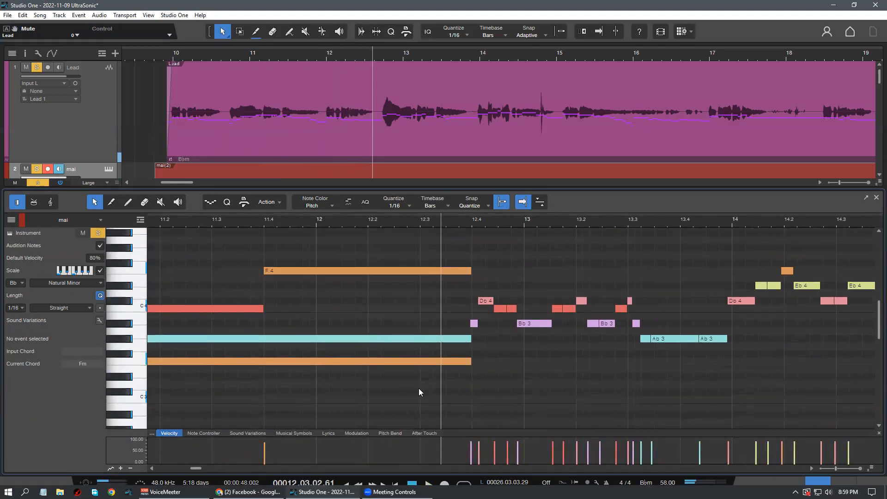
Audition the long F 3 note and the F 4 note alternately to compare them an octave apart
click(384, 361)
click(351, 270)
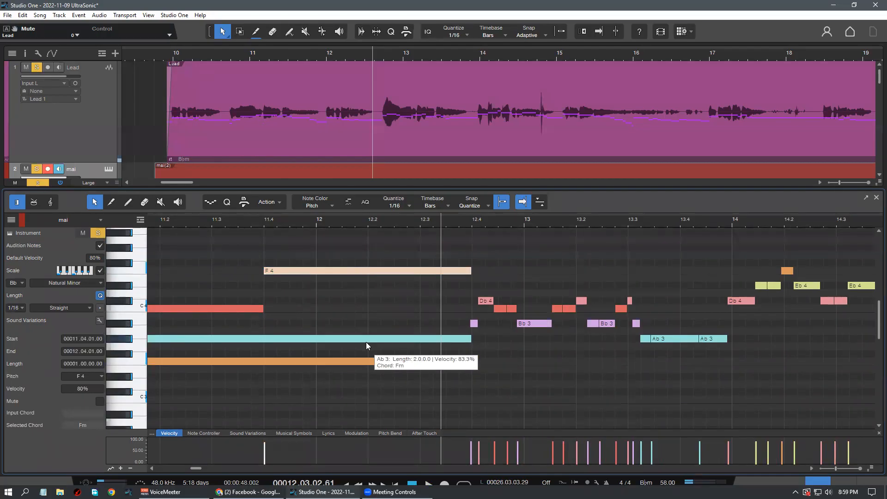
click(381, 360)
click(364, 270)
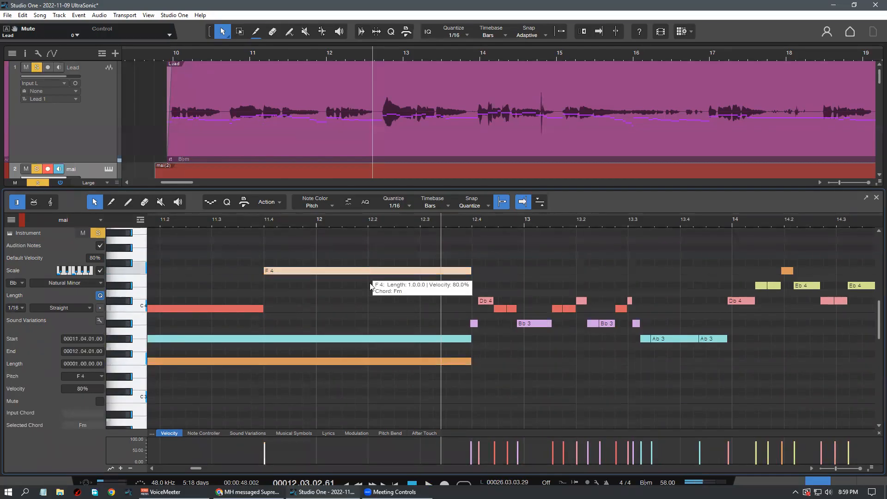
click(378, 376)
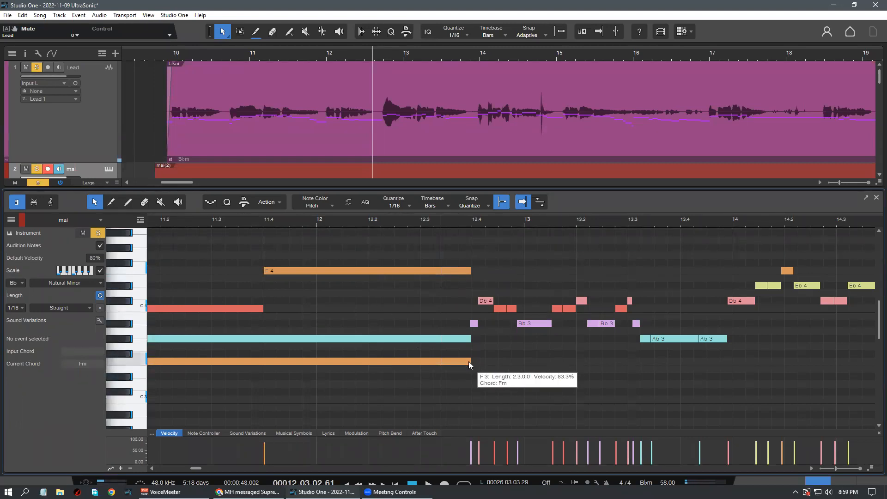
Try transposing the long F 3 note up an octave, undo the transposition, and clear the selection
mouse_move(468, 361)
mouse_down()
mouse_move(408, 402)
mouse_move(498, 408)
mouse_move(463, 414)
mouse_move(460, 363)
mouse_move(475, 369)
mouse_up()
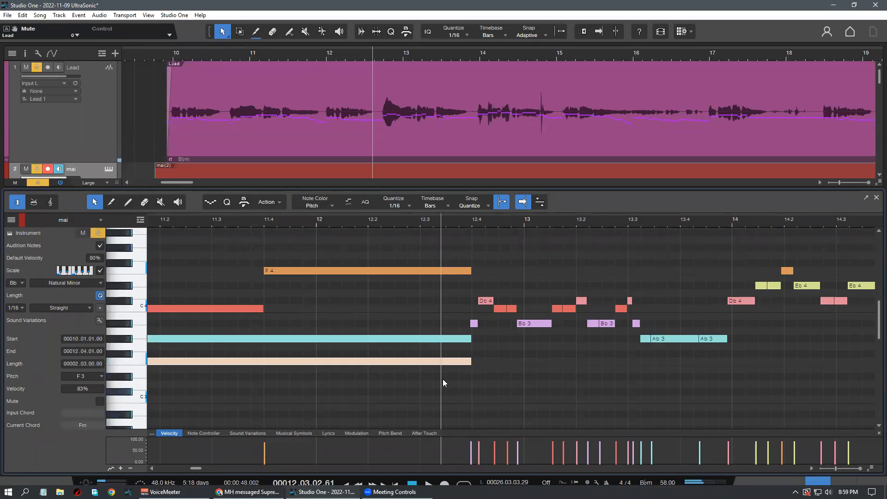
key(shift+Up)
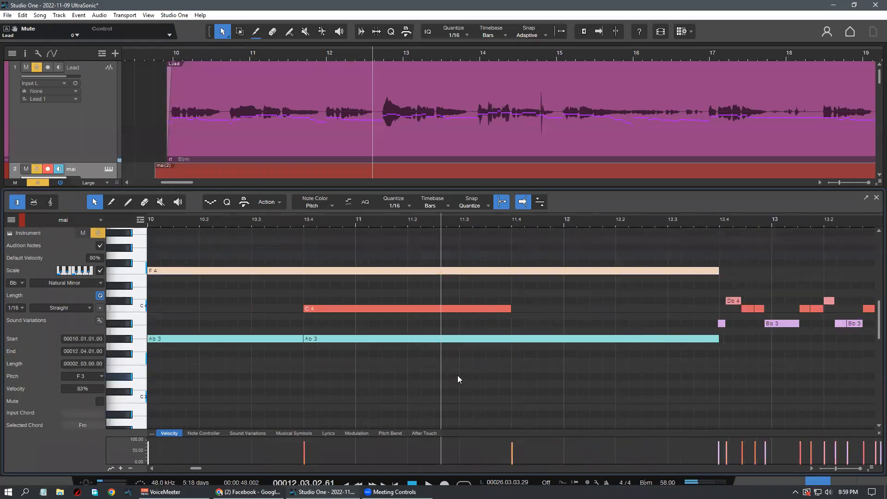
drag(388, 222, 403, 299)
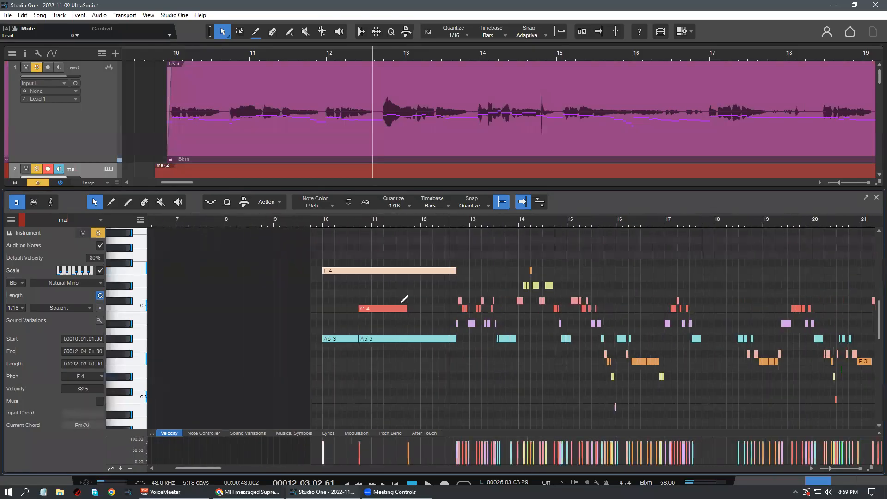
key(ctrl+z)
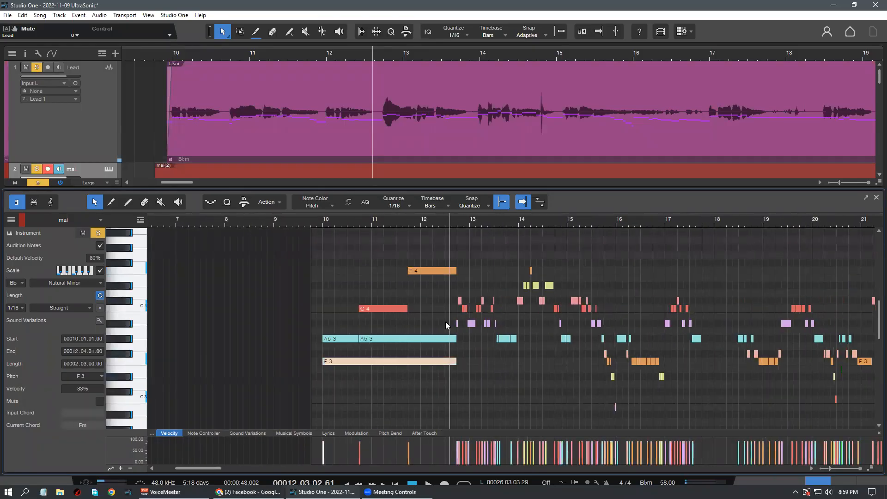
click(433, 300)
Draw a Db 4 note from bar 11.4 to 12.4 between the Ab 3 and F 4 notes, and move it down to C 4
drag(418, 226, 402, 244)
scroll(440, 310, up, 1)
scroll(441, 311, down, 1)
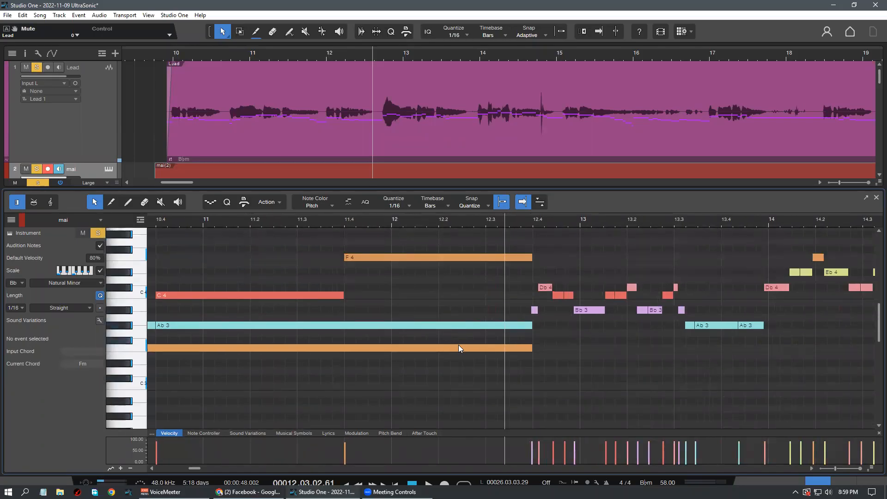
double_click(345, 287)
drag(358, 289, 532, 334)
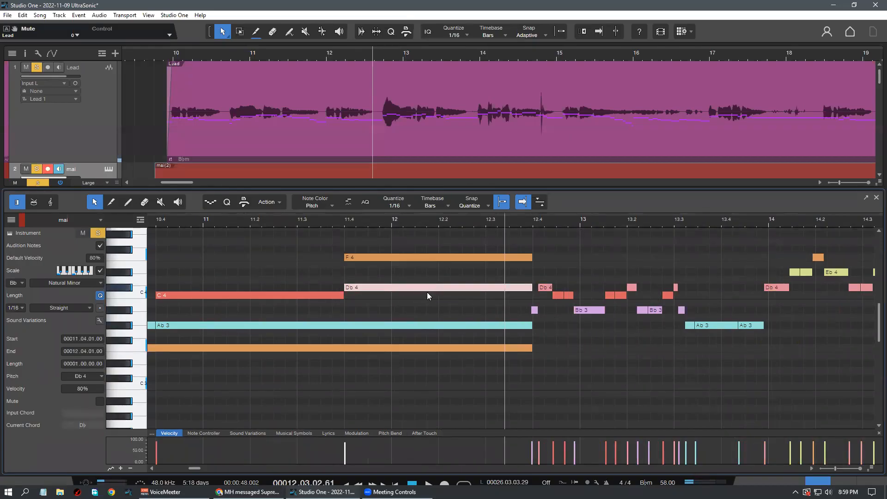
click(427, 296)
click(431, 290)
drag(431, 290, 430, 295)
Play back the passage from about bar 11.2 to hear the added C 4 in the chord
click(274, 221)
key(space)
scroll(437, 384, down, 2)
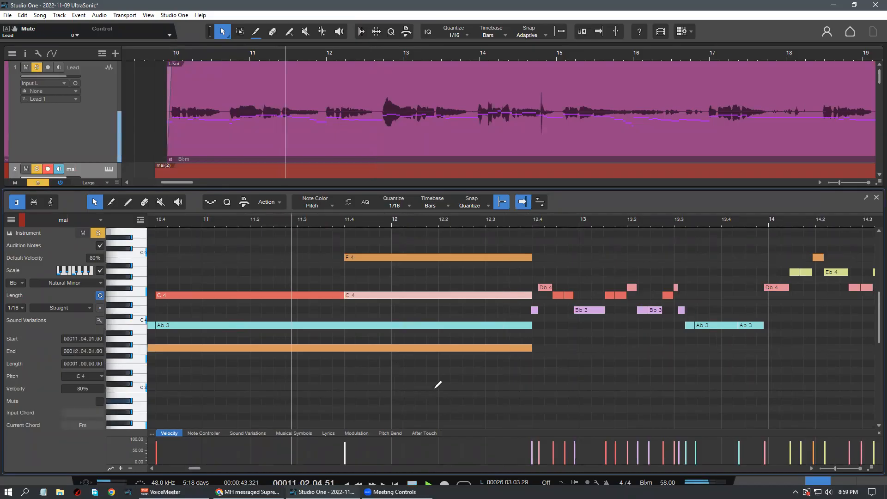
mouse_move(390, 219)
mouse_down()
mouse_move(378, 217)
mouse_move(392, 211)
mouse_move(366, 218)
mouse_move(416, 217)
mouse_up()
key(f)
scroll(430, 381, up, 1)
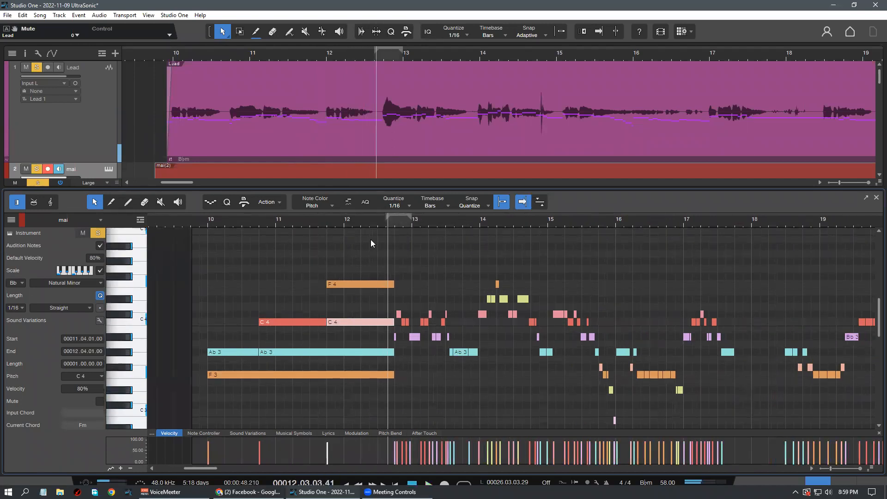
Clear the note selection and play back the F 3, Ab 3, C 4 and F 4 build-up with the vocal from just before bar 10
click(236, 268)
click(198, 223)
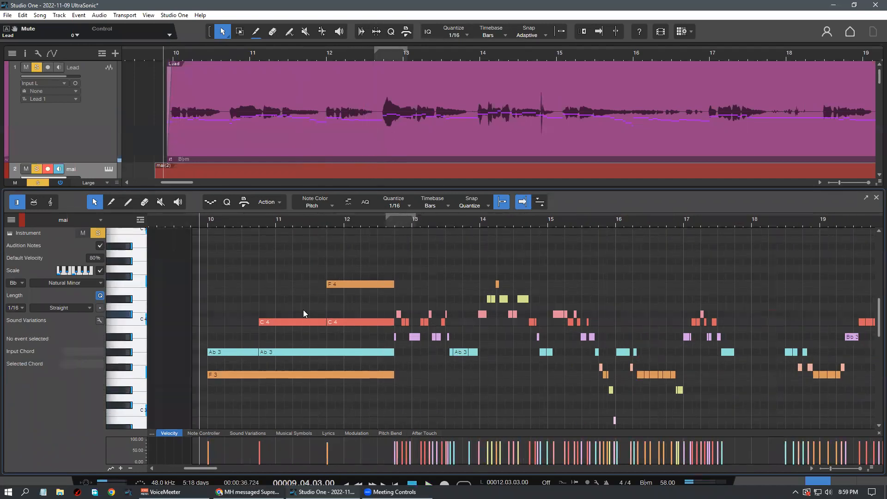
drag(274, 223, 295, 316)
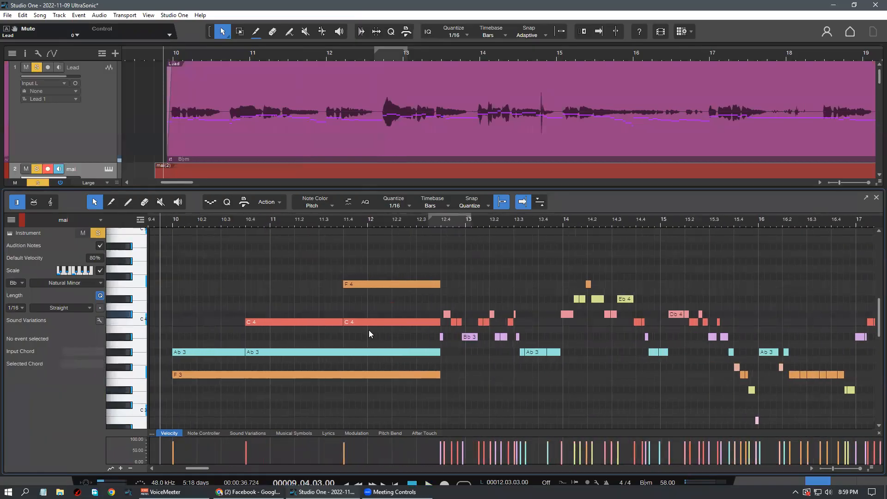
key(space)
scroll(365, 342, down, 1)
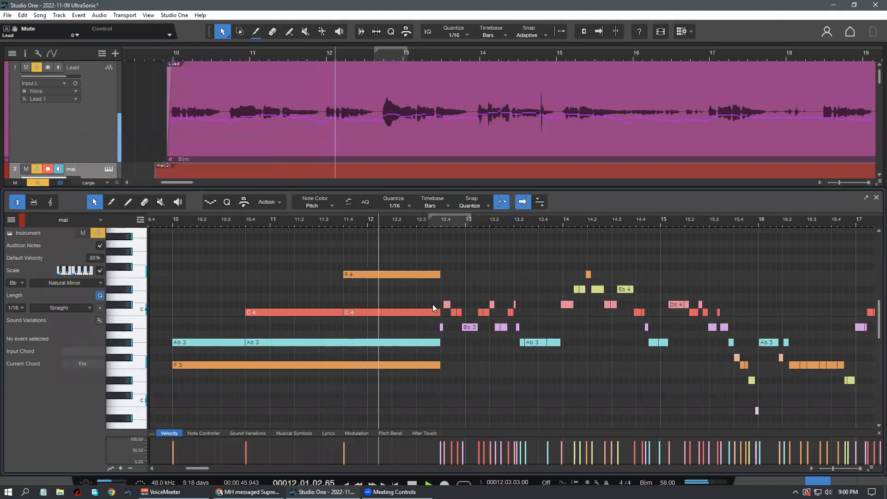
drag(445, 223, 439, 254)
key(space)
scroll(430, 346, down, 2)
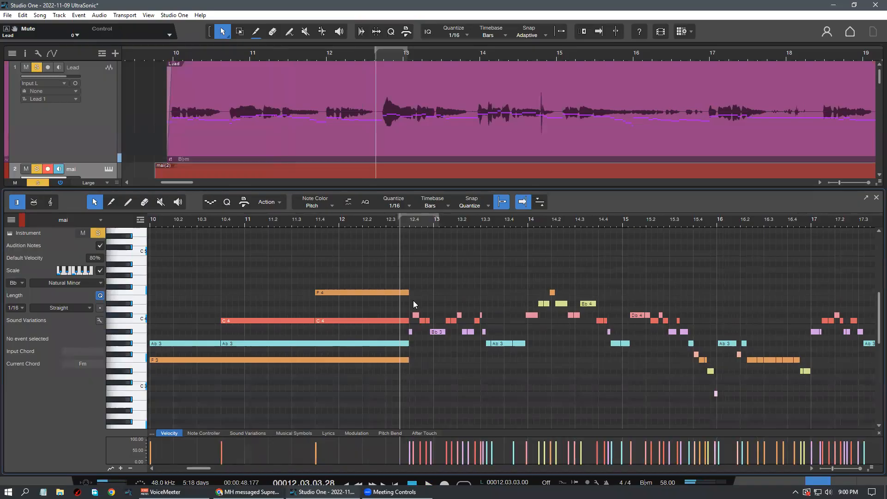
mouse_move(435, 216)
mouse_down()
mouse_move(438, 234)
mouse_move(441, 226)
mouse_up()
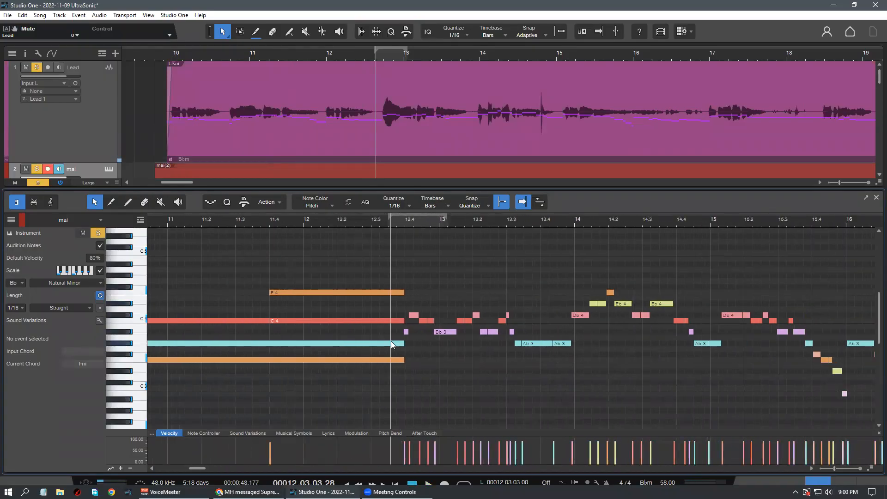
Play back the passage from about bar 12.4 to just past bar 13 to hear the chord change
scroll(494, 371, up, 2)
drag(418, 224, 321, 233)
scroll(395, 335, down, 2)
key(space)
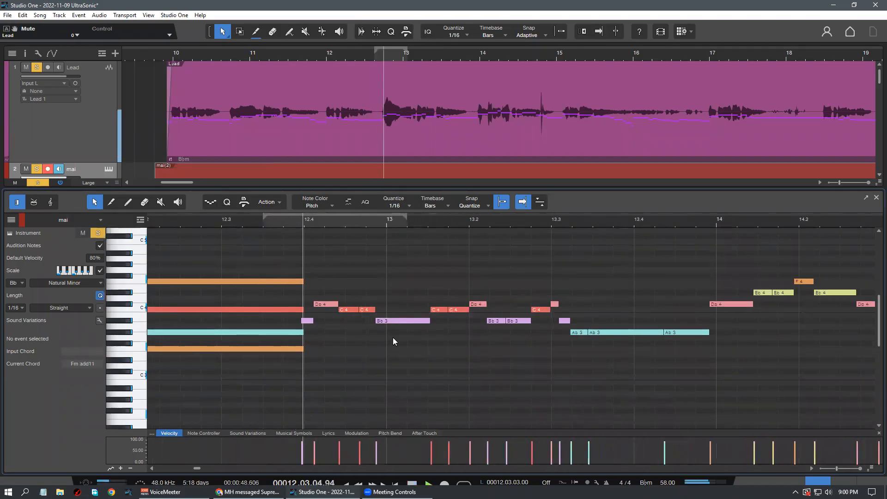
key(space)
scroll(342, 337, up, 2)
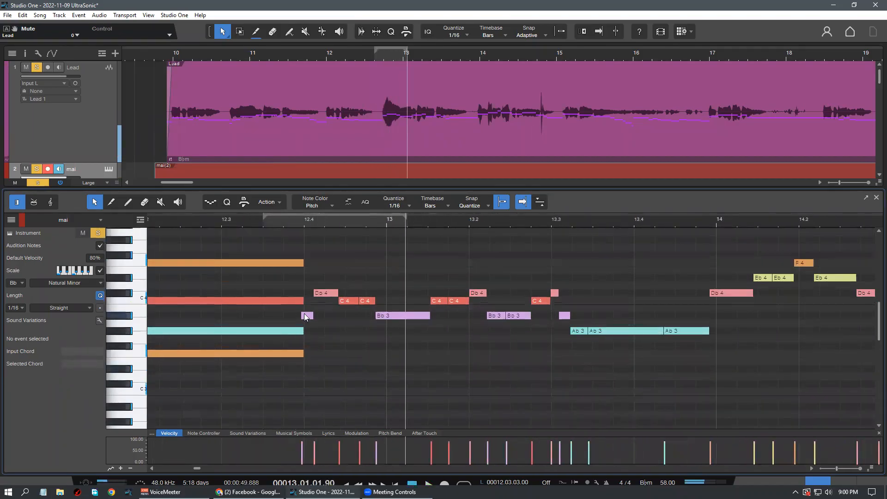
Delete the short Bb 3 note at bar 12.4 and stretch the following Db 4 and Bb 3 notes back to start at 12.4
double_click(307, 316)
drag(312, 297, 345, 300)
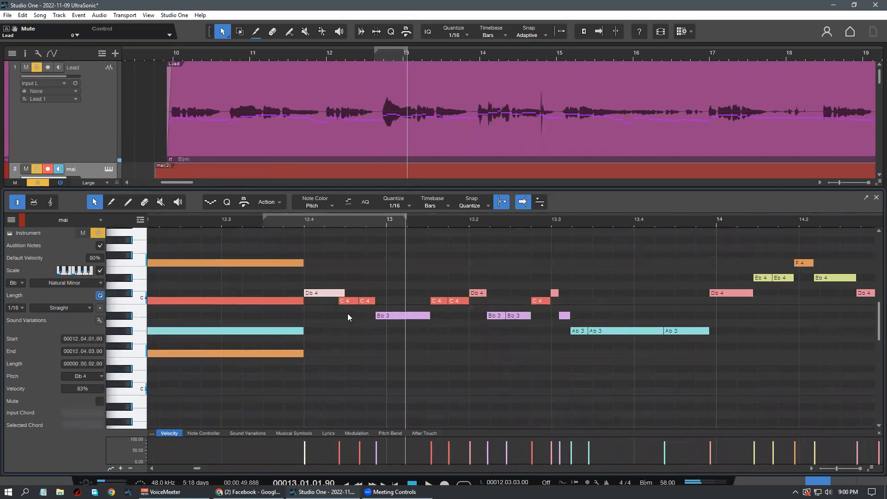
click(345, 301)
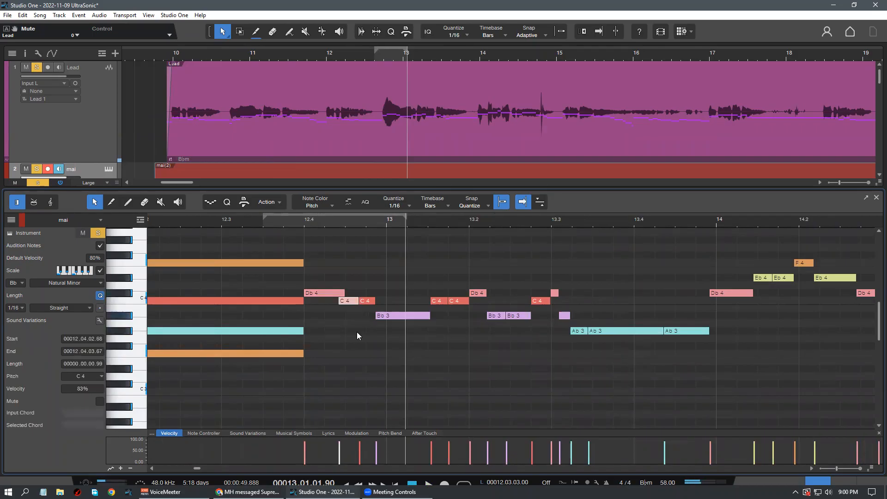
drag(377, 317, 308, 323)
Delete the two C 4 notes before bar 13 and hold the Db 4 to 13.1.3, ending the Bb 3 at the same point
click(349, 301)
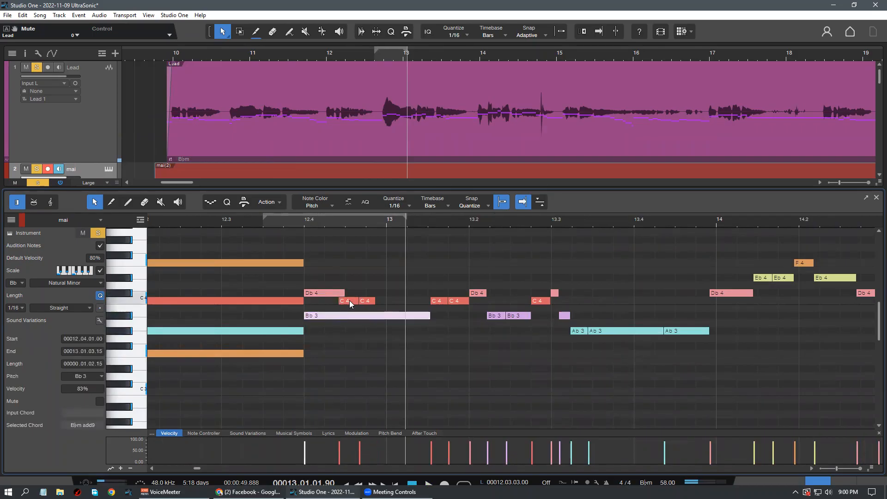
key(Delete)
click(359, 301)
key(Delete)
drag(344, 293, 427, 294)
click(430, 318)
Play back the Db 4 and Bb 3 pair with the vocal from just before bar 12.3
click(199, 220)
key(space)
click(415, 354)
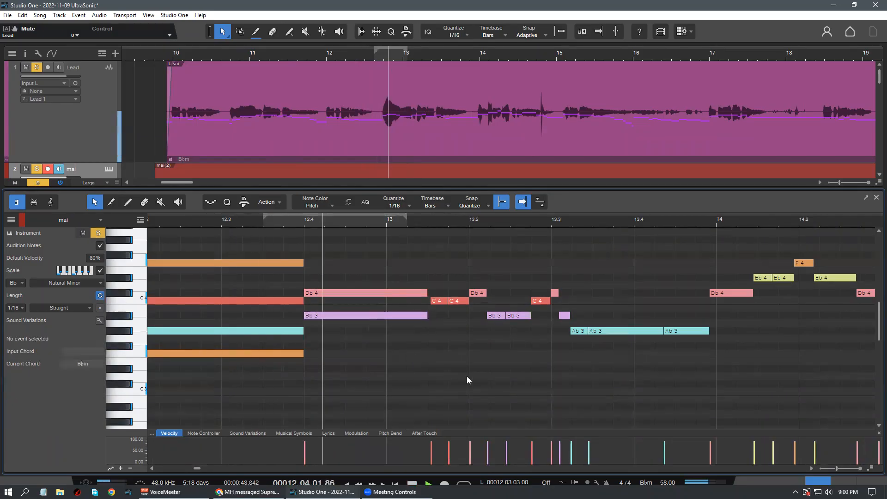
key(space)
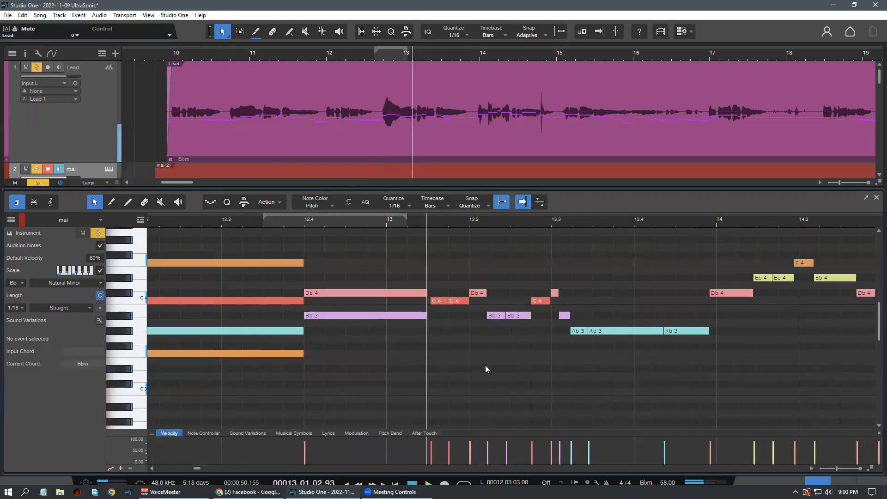
Start the C 4 at bar 13.1.3, delete the Db 4 at 13.2, and merge the two C 4 notes into one ending at 13.2.1
drag(432, 300, 428, 301)
drag(412, 218, 382, 221)
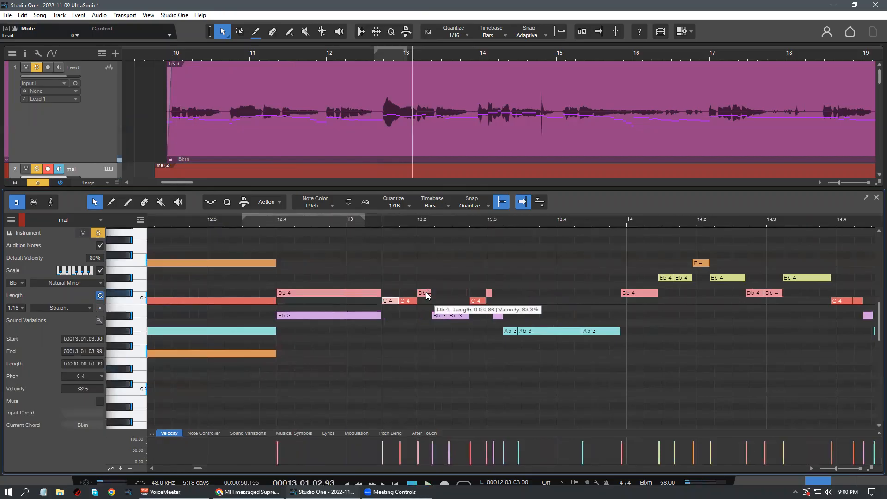
double_click(426, 293)
drag(416, 324, 387, 296)
key(g)
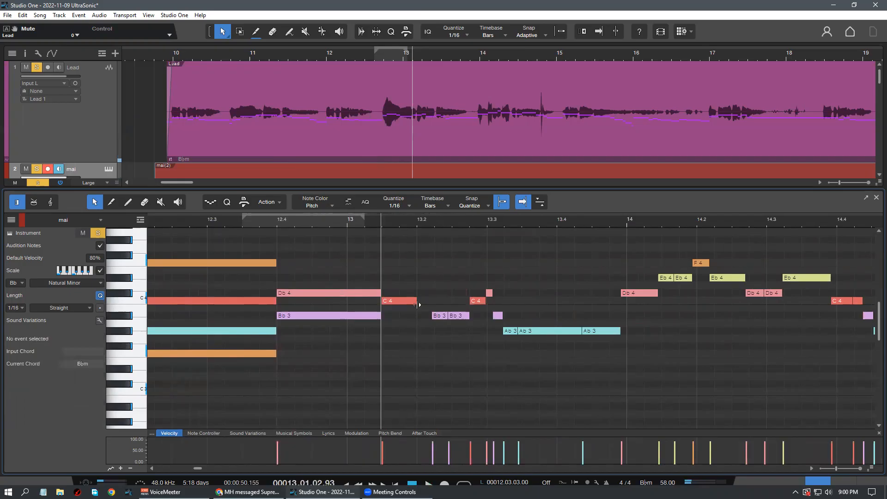
drag(451, 321, 413, 332)
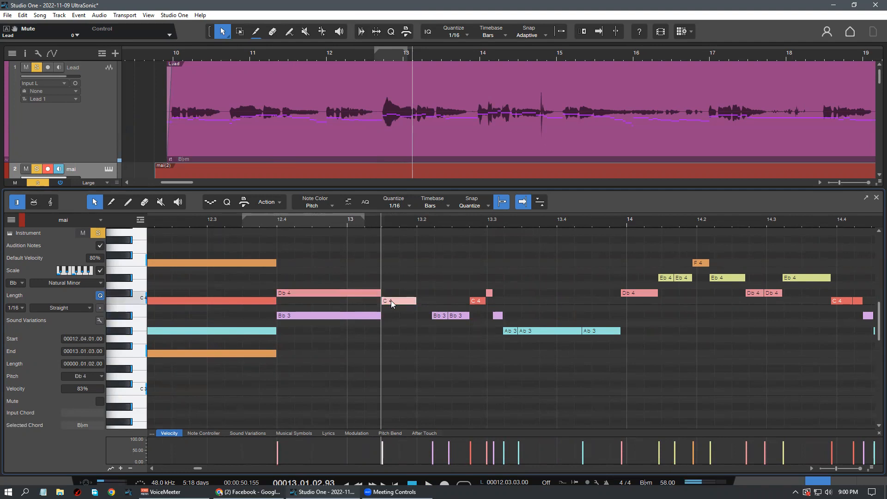
Draw an Ab 3 note below the C 4 at bar 13.1.3 and extend both notes to 13.3.1
click(369, 318)
double_click(389, 331)
drag(398, 332, 405, 291)
click(430, 359)
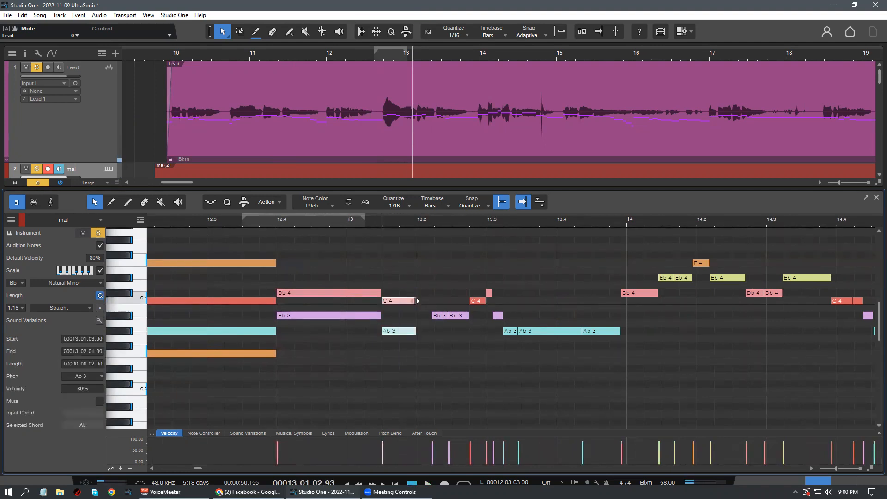
drag(415, 331, 485, 352)
Delete the two Bb 3 notes between bars 13.2 and 13.3 and merge the overlapping C 4 notes into one
click(414, 312)
drag(413, 312, 416, 312)
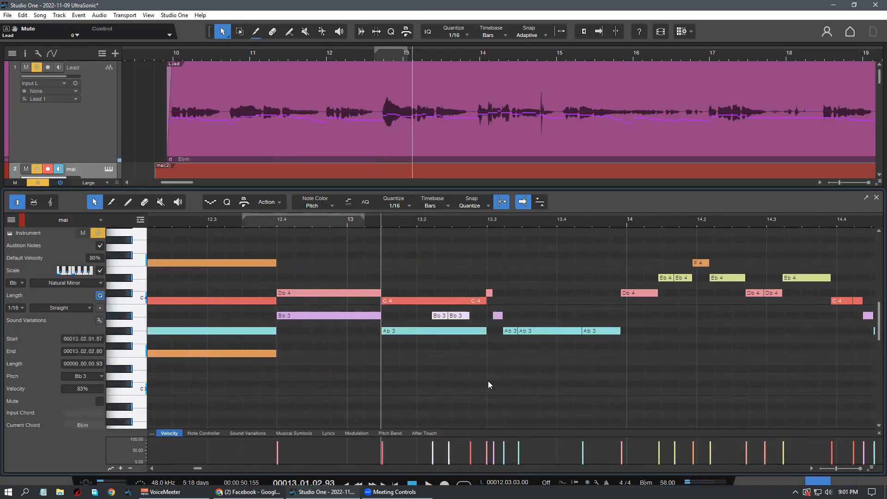
key(Delete)
drag(435, 275, 483, 312)
key(g)
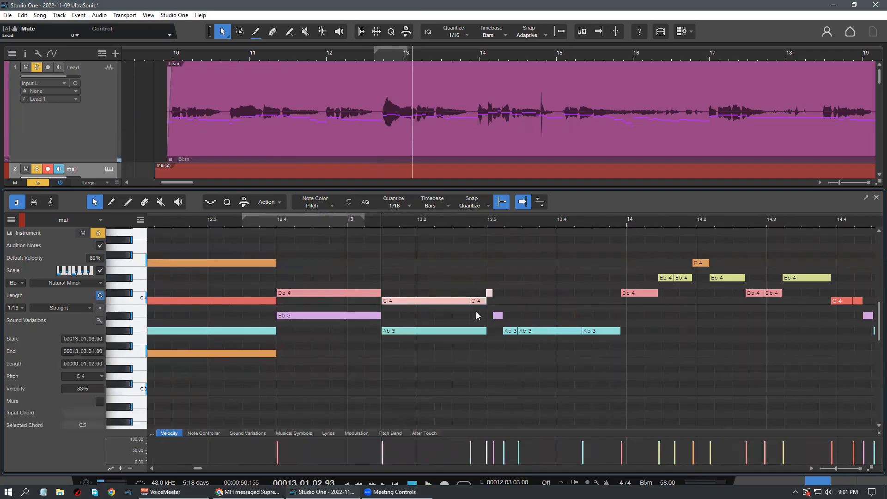
Play back the simplified passage from about bar 12.3 to 13.3
click(508, 376)
click(225, 223)
key(space)
scroll(266, 220, down, 3)
scroll(271, 222, up, 1)
scroll(360, 307, down, 2)
scroll(391, 347, up, 1)
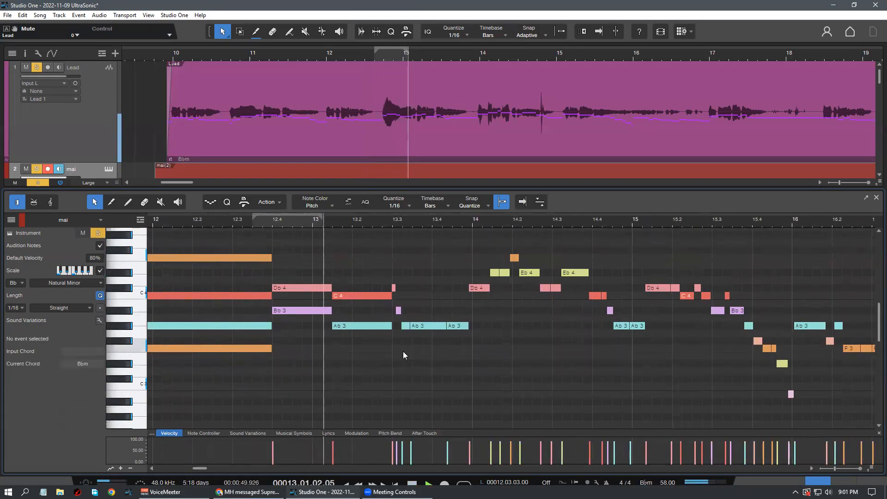
scroll(452, 372, down, 1)
key(space)
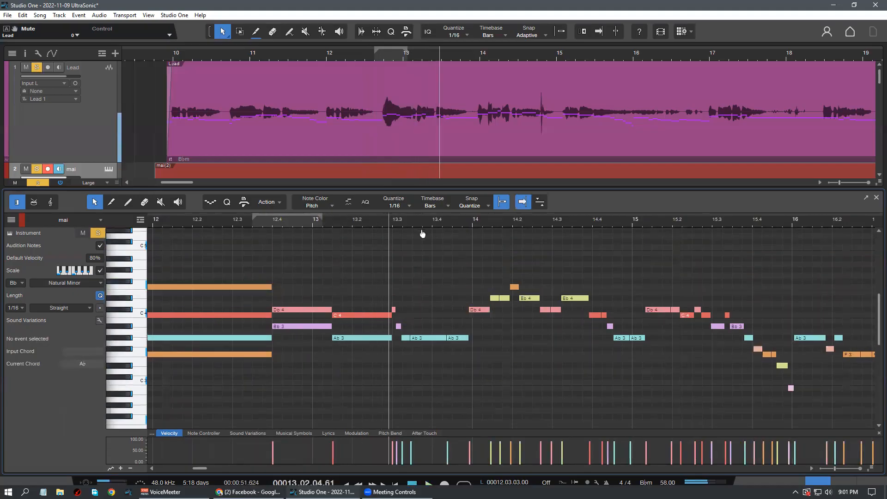
Delete the short Db 4 and Bb 3 notes at bar 13.3 and merge the Ab 3 notes into one held until just before bar 14
scroll(429, 223, up, 3)
click(366, 326)
drag(350, 310, 359, 327)
double_click(359, 327)
double_click(348, 308)
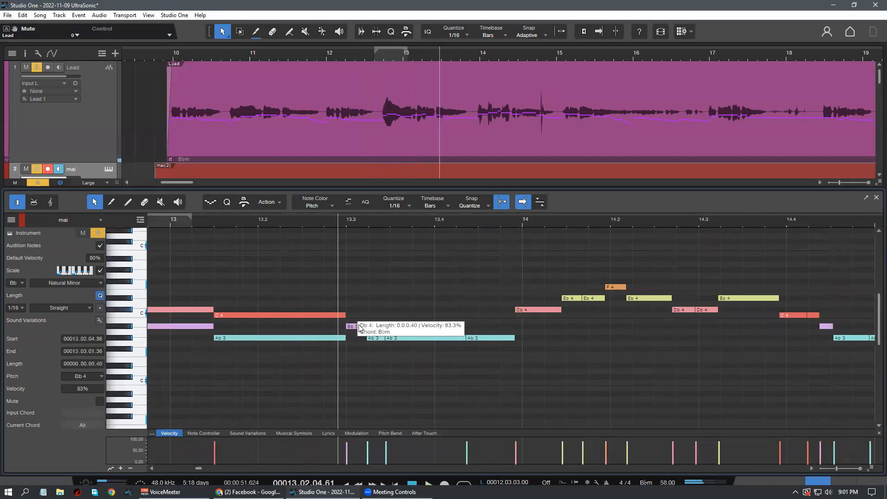
double_click(358, 325)
double_click(358, 325)
drag(415, 370, 351, 318)
key(g)
Duplicate the held C 4 note, place the copy on Db 4 at bar 13.3.1, and play back the passage
drag(364, 326, 321, 300)
key(d)
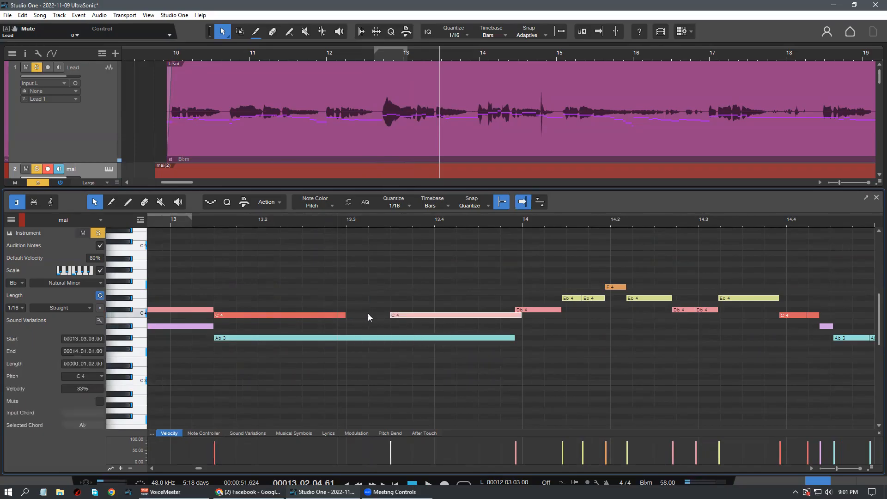
drag(397, 315, 356, 312)
click(232, 222)
key(space)
drag(232, 222, 239, 216)
scroll(329, 335, up, 1)
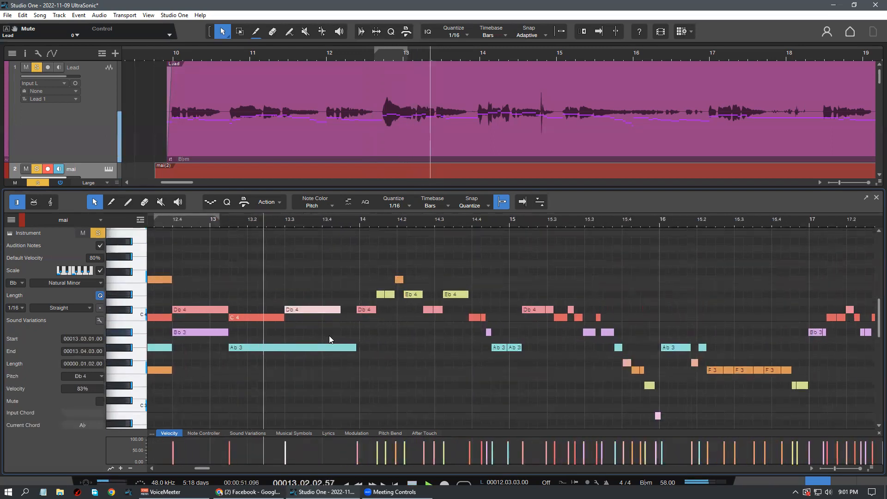
Move the copied note at bar 13.3 down to C 4 and play back the passage from about bar 13.2
key(f)
drag(332, 310, 333, 317)
click(260, 217)
click(371, 364)
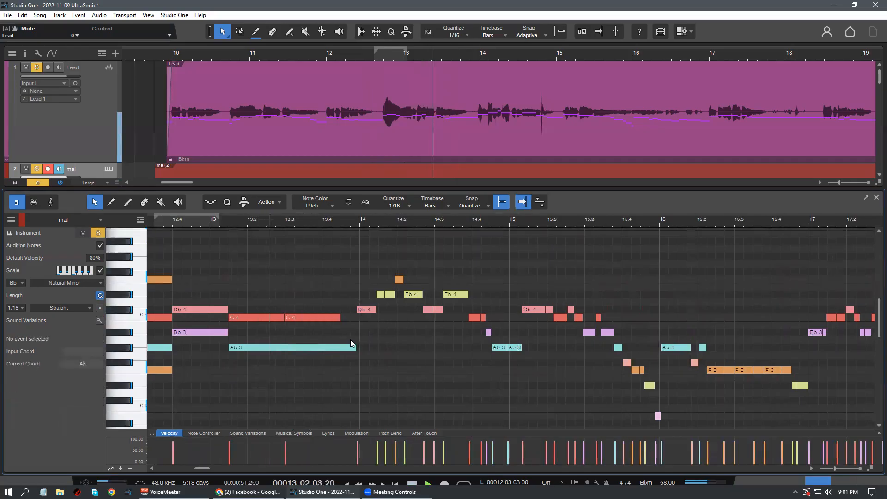
Move the C 4 at bar 13.3 up to Eb 4, play it back, and shorten it to end at 13.4.2
drag(330, 324, 329, 294)
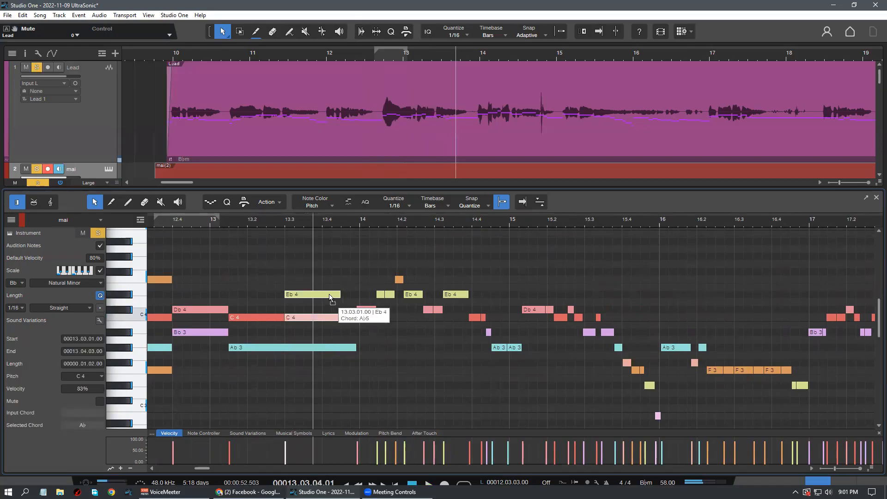
click(270, 219)
key(f)
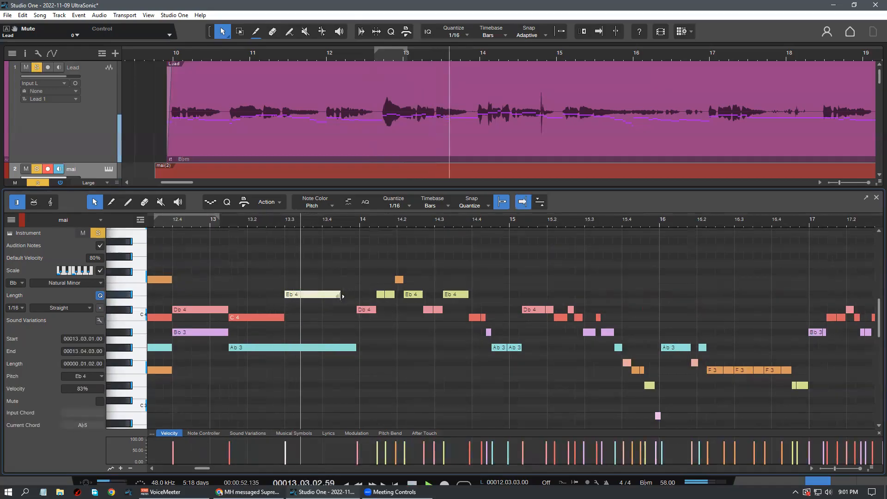
drag(341, 296, 331, 321)
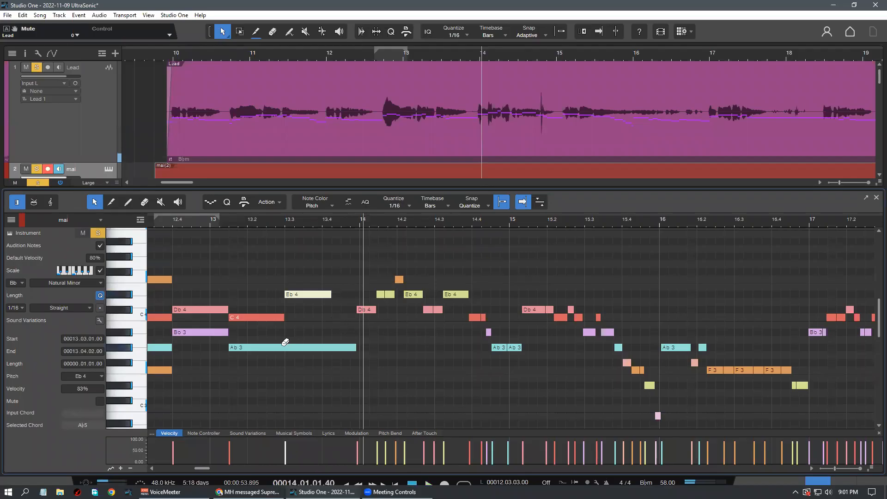
Add a C 4 note below the Eb 4, held from bar 13.3.1 to 13.4.3
click(290, 316)
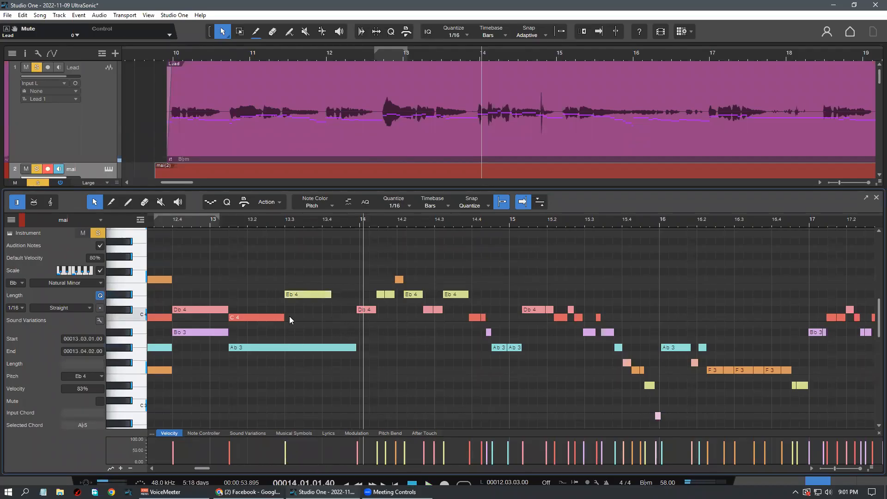
double_click(300, 318)
drag(303, 318, 330, 332)
click(142, 315)
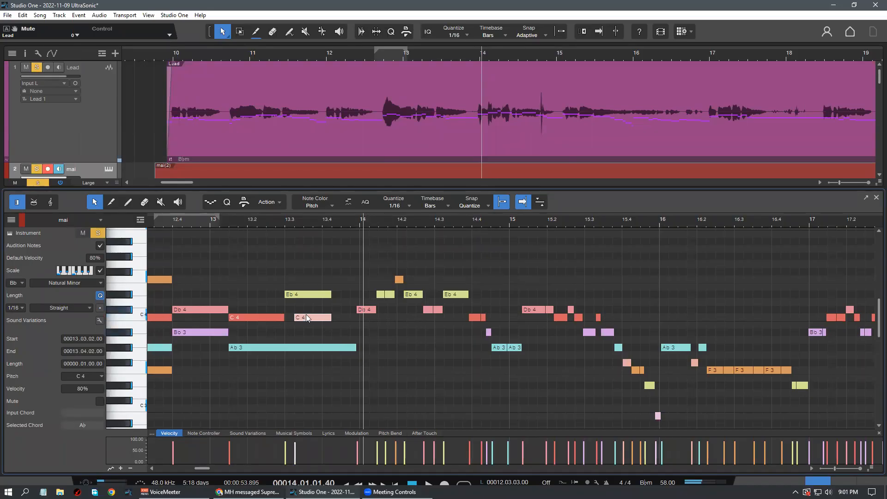
drag(295, 318, 341, 324)
key(ctrl+z)
click(387, 348)
Play back the held notes with the vocal from just before bar 12.4 to about bar 14
click(161, 219)
key(space)
drag(202, 220, 221, 234)
scroll(309, 303, down, 2)
drag(299, 224, 361, 293)
drag(338, 225, 395, 312)
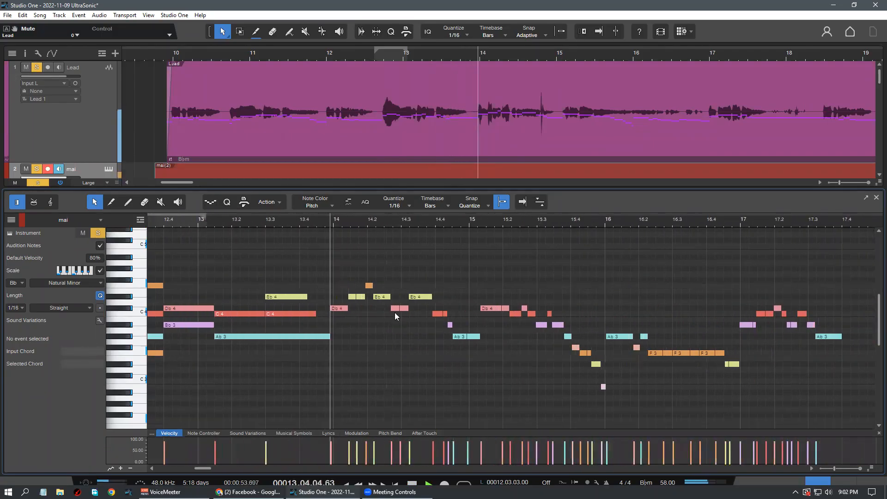
key(f)
drag(345, 216, 307, 281)
key(space)
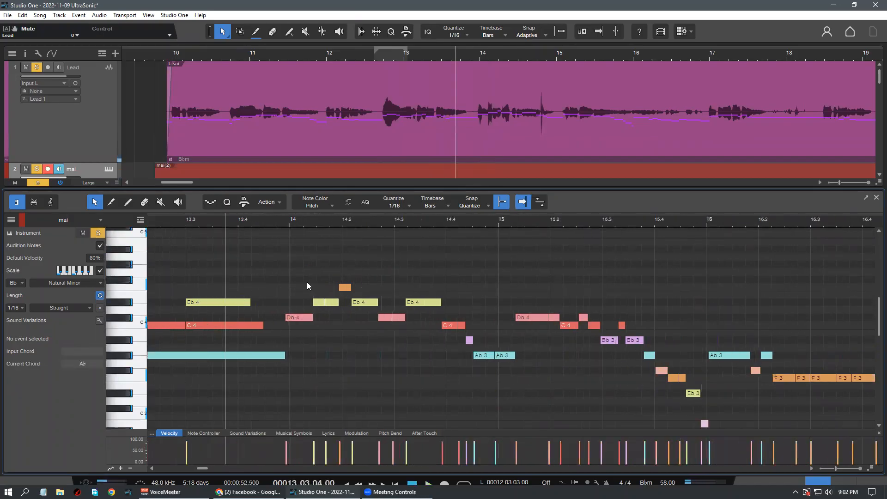
Trim the start of the Db 4 note to bar 14 and play back from 13.3.4 to bar 15
drag(286, 318, 292, 319)
click(283, 334)
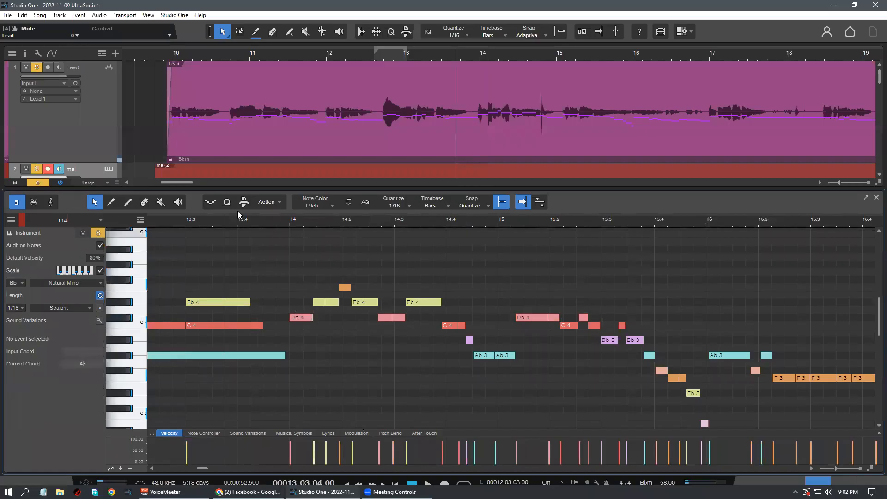
key(space)
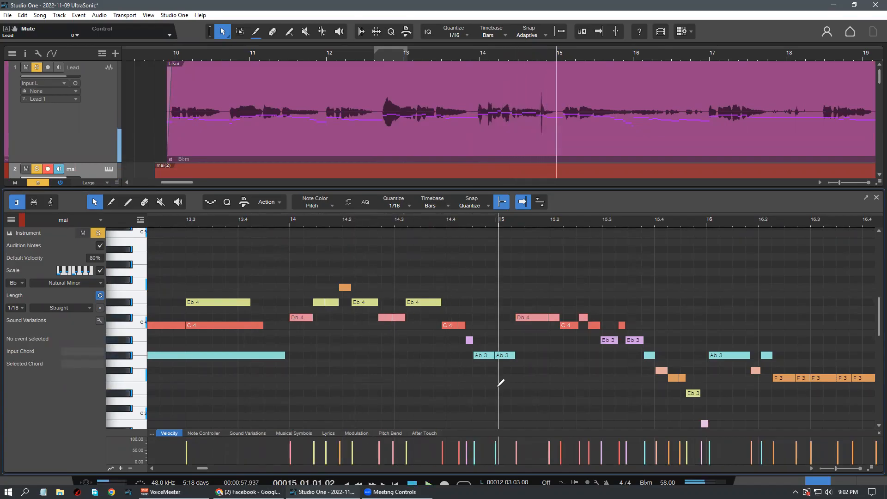
Merge the two Ab 3 notes around bar 15 into a single note
scroll(522, 389, down, 1)
drag(474, 351, 472, 347)
key(g)
click(520, 386)
Start the Eb 4 at bar 14, try extending the Eb 4 and Db 4 to 14.2.1 with playback, and undo those last extensions
scroll(301, 349, up, 2)
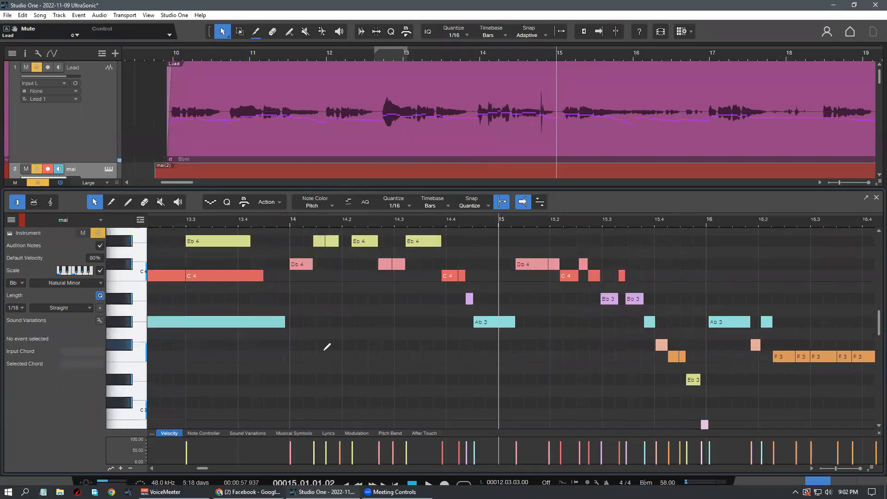
scroll(326, 347, down, 2)
scroll(323, 323, up, 1)
drag(314, 291, 342, 290)
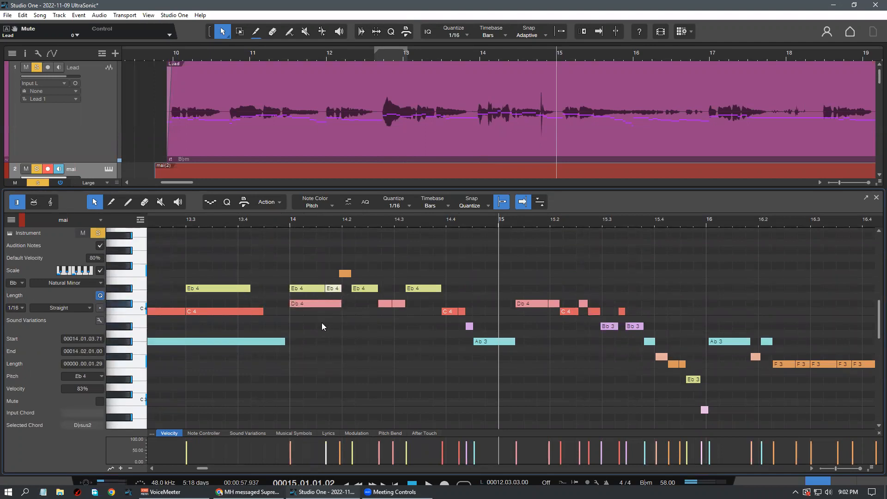
click(280, 222)
key(space)
click(348, 351)
key(space)
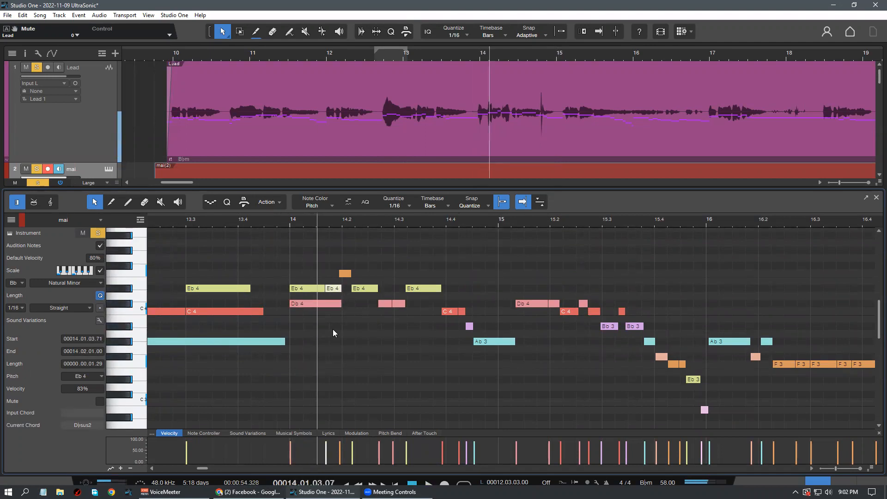
key(ctrl+z)
key(ctrl+z)
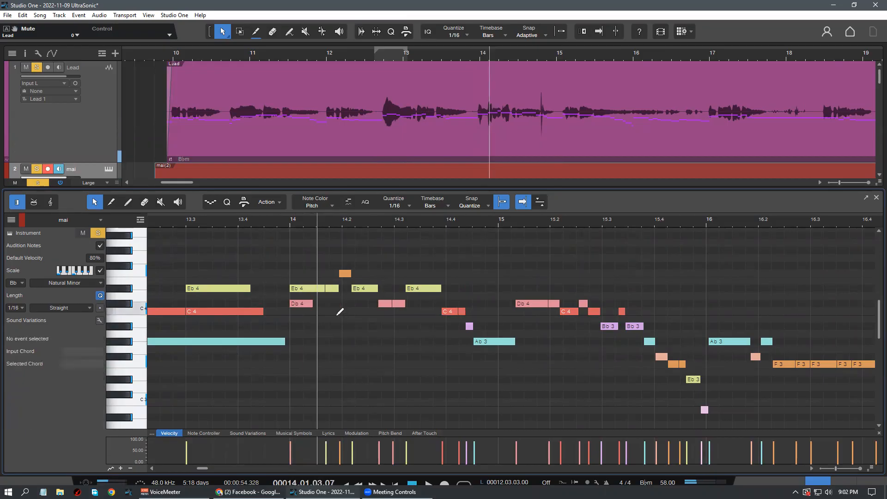
Lower the Db 4 at bar 14 to a C 4 held to 14.2.1 and merge the Eb 4 notes above it to the same length
drag(306, 304, 342, 290)
click(315, 288)
drag(342, 304, 305, 286)
key(g)
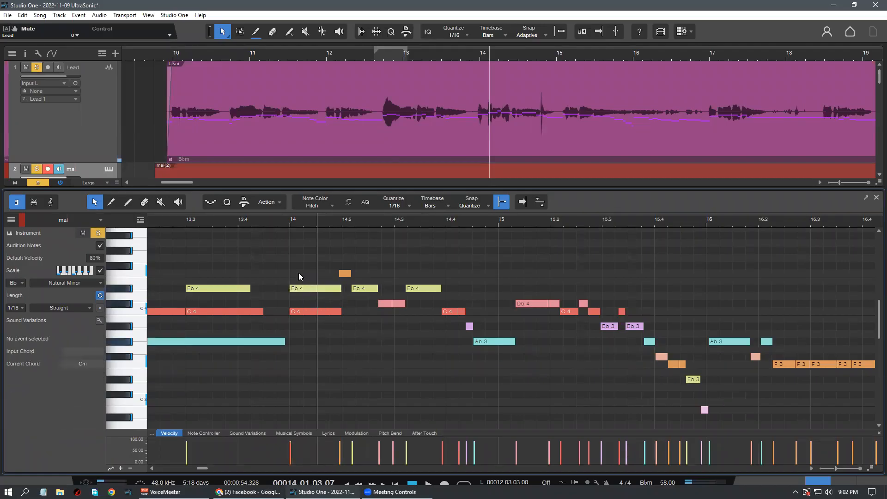
Play back from 13.3.3 into bar 14, then undo the C 4 and Eb 4 edits made at bar 14
click(226, 221)
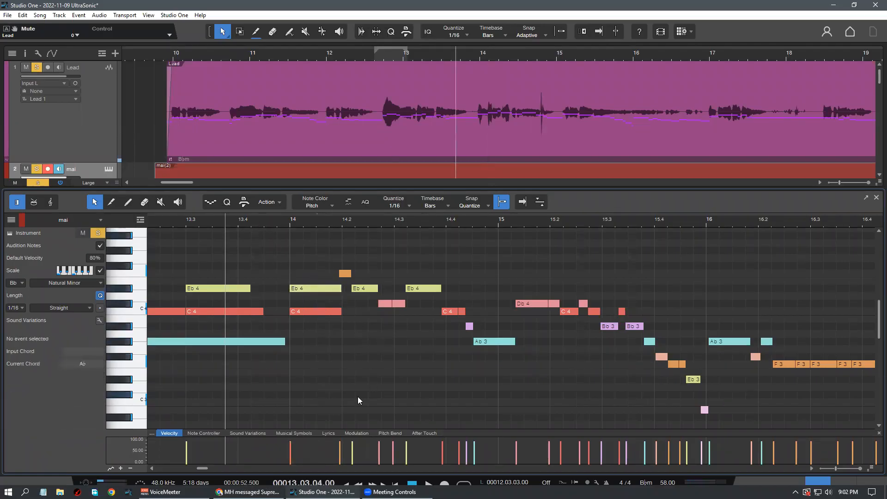
key(f)
key(space)
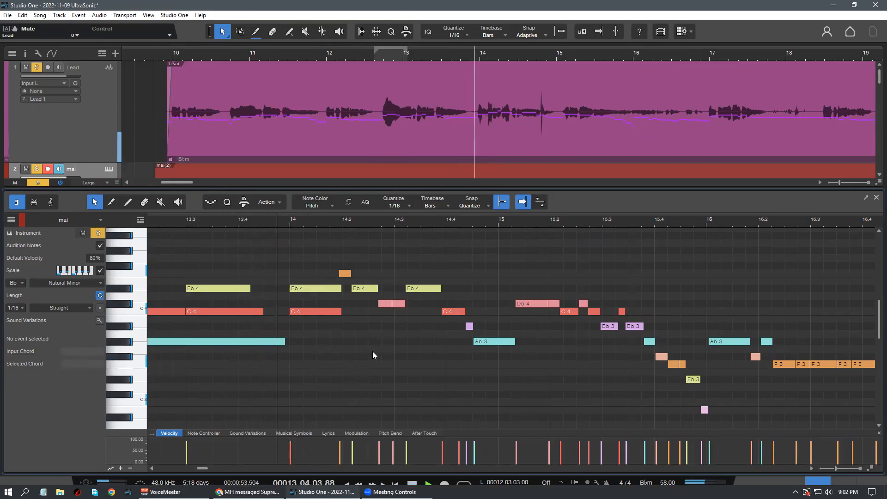
key(space)
key(ctrl+z)
key(ctrl+z)
key(ctrl+z)
key(ctrl+z)
key(ctrl+z)
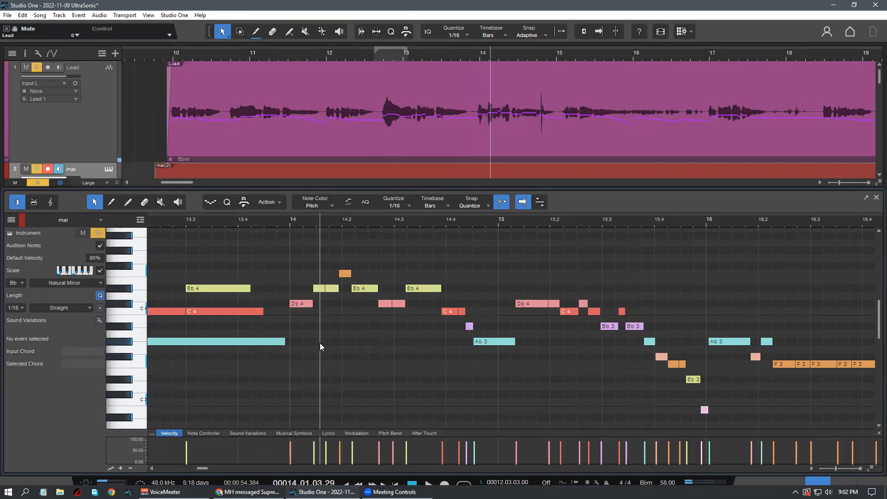
Delete the two short Eb 4 notes in bar 14, hold Db 4 and F 4 from 14.1.1 to 14.2.1, and play back
click(300, 304)
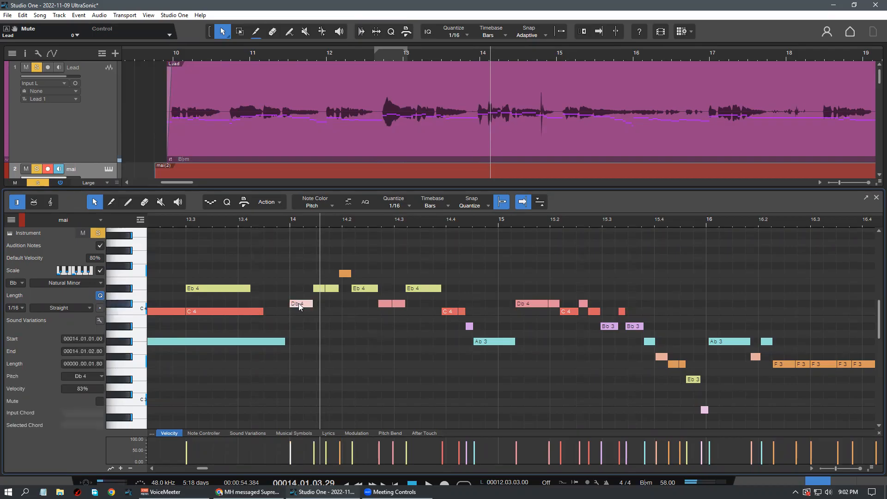
click(318, 289)
key(Delete)
click(331, 289)
key(Delete)
drag(340, 274, 349, 317)
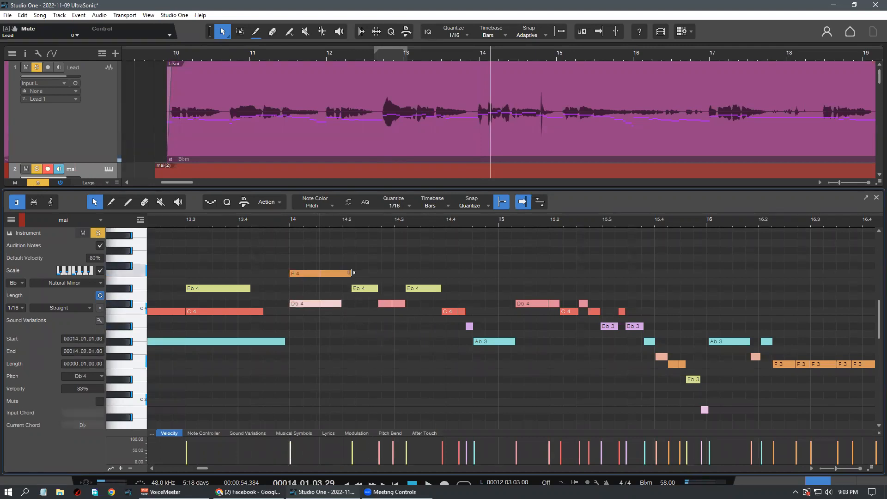
drag(348, 272, 341, 273)
click(199, 218)
key(space)
click(303, 350)
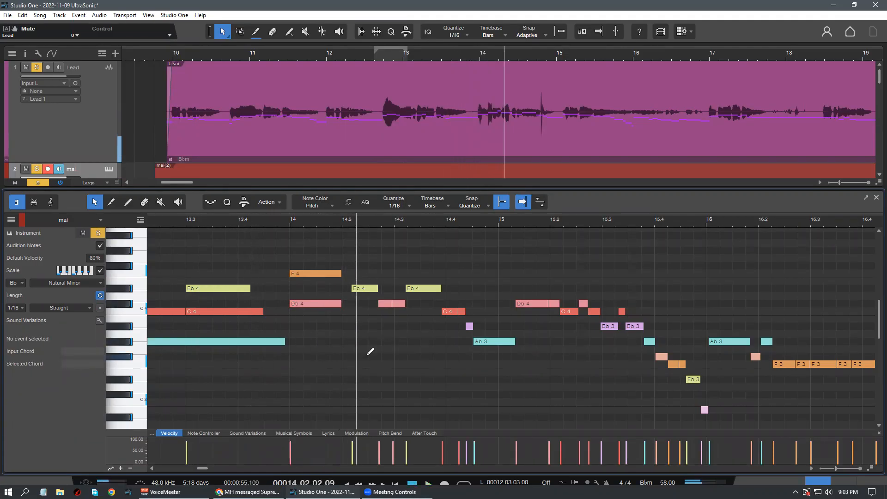
Start the Eb 4 at 14.2.1, delete the Db 4 notes below, and merge the Eb 4 notes into one held to 14.4.1
drag(353, 288, 342, 288)
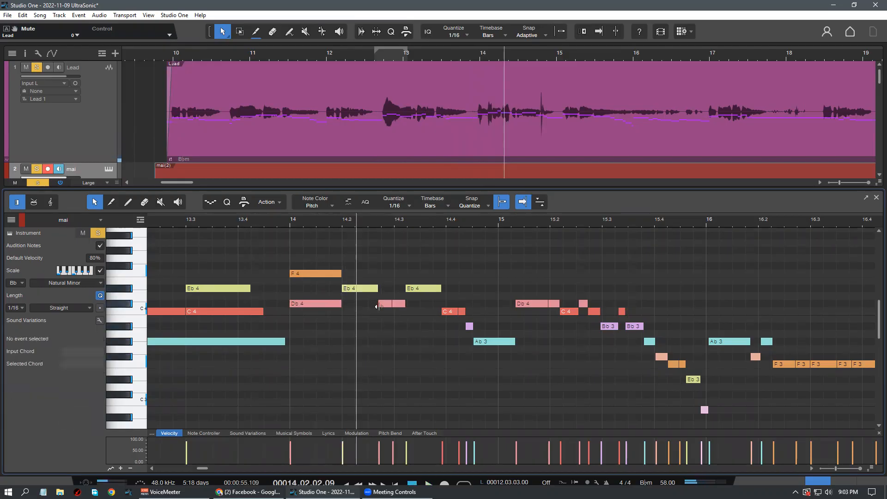
drag(381, 323, 364, 280)
key(Delete)
key(g)
click(396, 309)
drag(440, 291, 449, 289)
Add a C 4 from 14.2.1 to 14.4.1 underneath the long Eb 4
click(373, 330)
double_click(345, 312)
drag(436, 325, 445, 327)
click(445, 326)
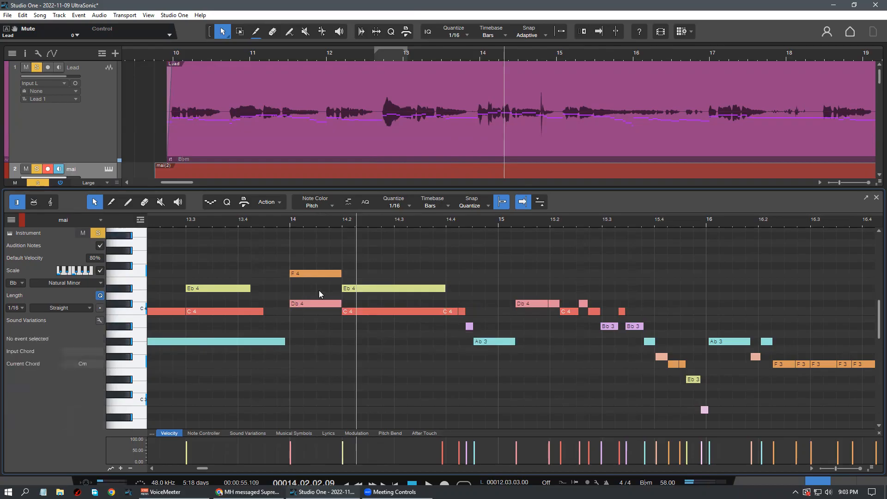
Merge the C 4 notes after 14.2.1 and end both the C 4 and the Eb 4 at 14.4.2
click(356, 288)
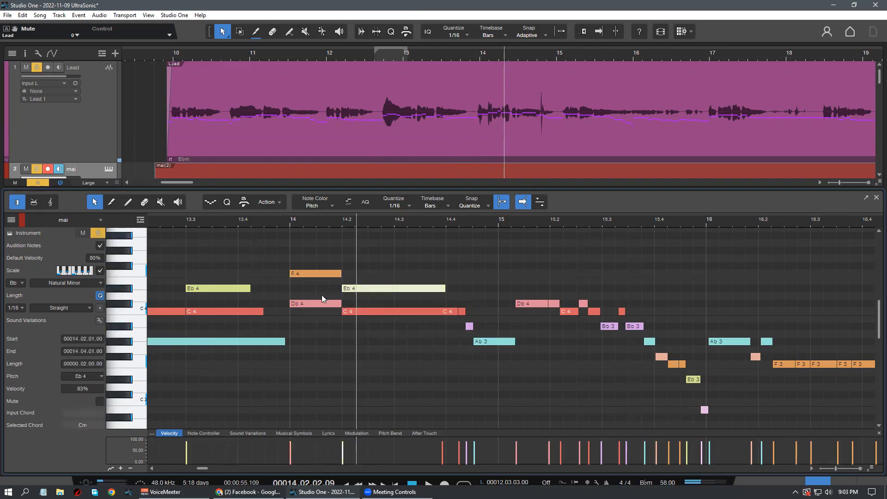
drag(328, 353, 458, 292)
key(g)
click(453, 355)
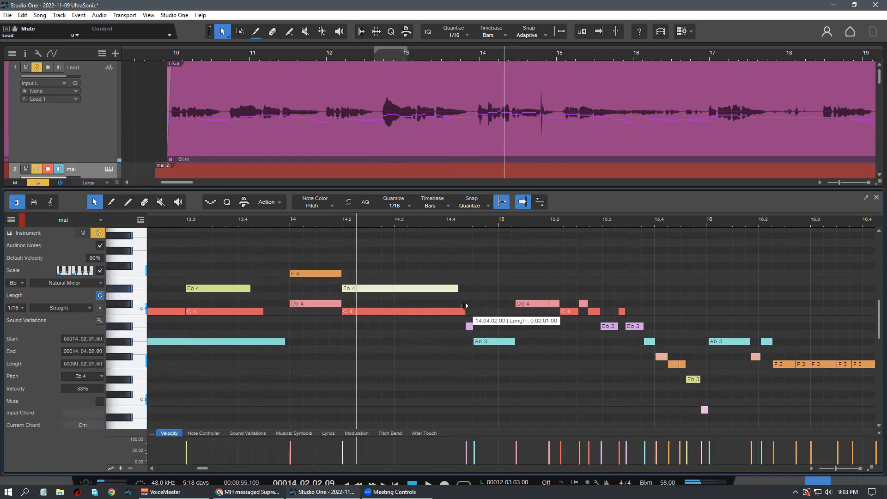
click(460, 313)
Play back the chords from bar 13 to the end of bar 14
click(217, 224)
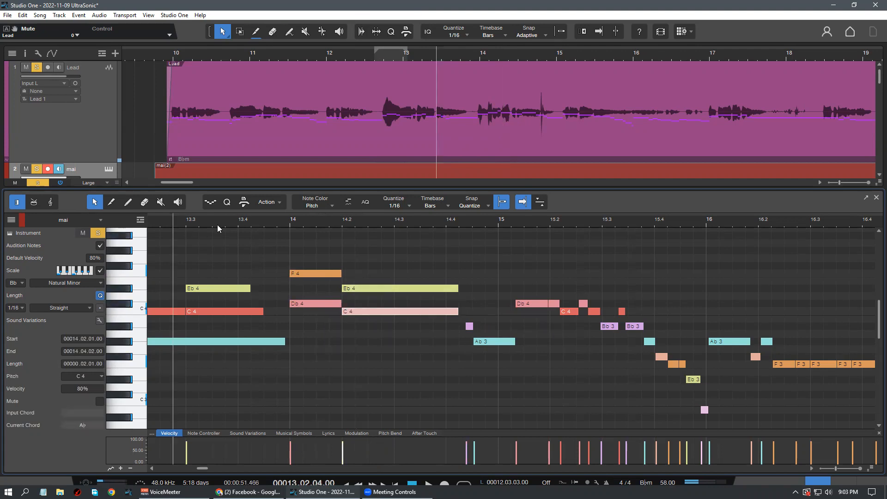
key(space)
key(w)
key(w)
key(w)
scroll(265, 322, down, 2)
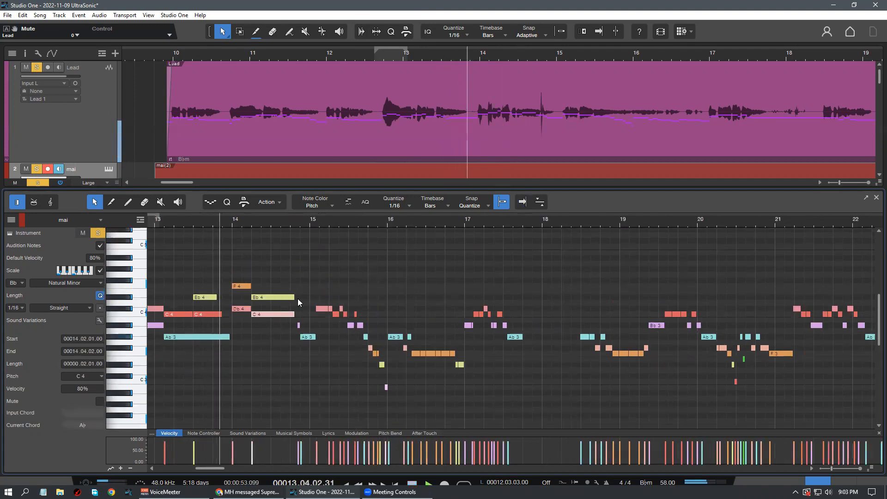
drag(261, 220, 262, 228)
mouse_move(328, 229)
mouse_down()
mouse_move(314, 223)
mouse_move(332, 232)
mouse_up()
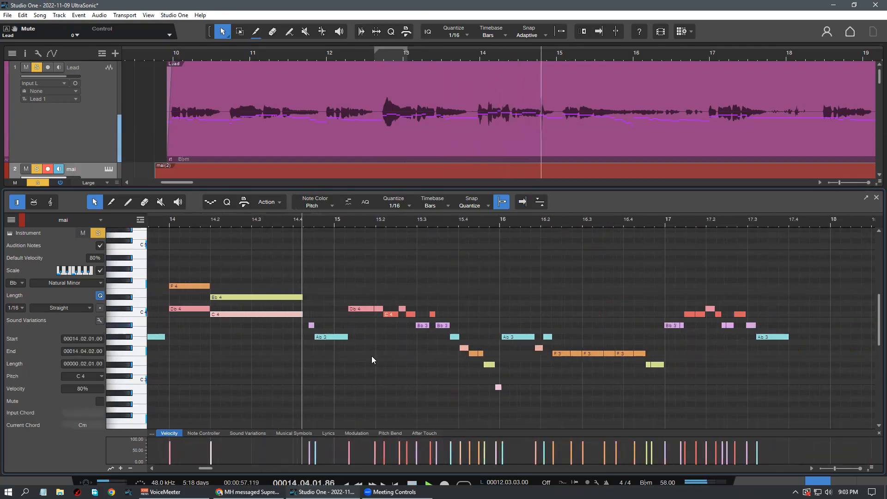
key(space)
Delete the short Bb 3, start Ab 3 and Db 4 together at 14.4.2 with Ab 3 held to 15.2.1, and play back
double_click(311, 325)
drag(315, 338, 301, 339)
drag(349, 309, 374, 339)
click(218, 218)
key(space)
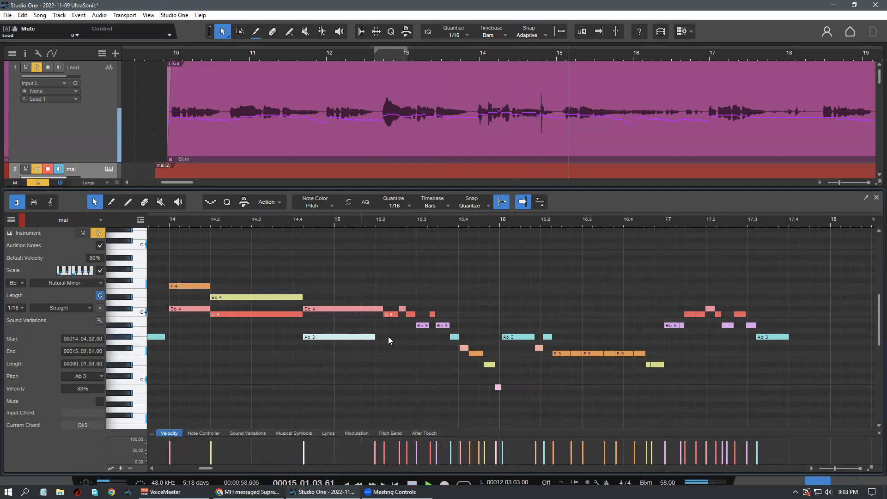
key(space)
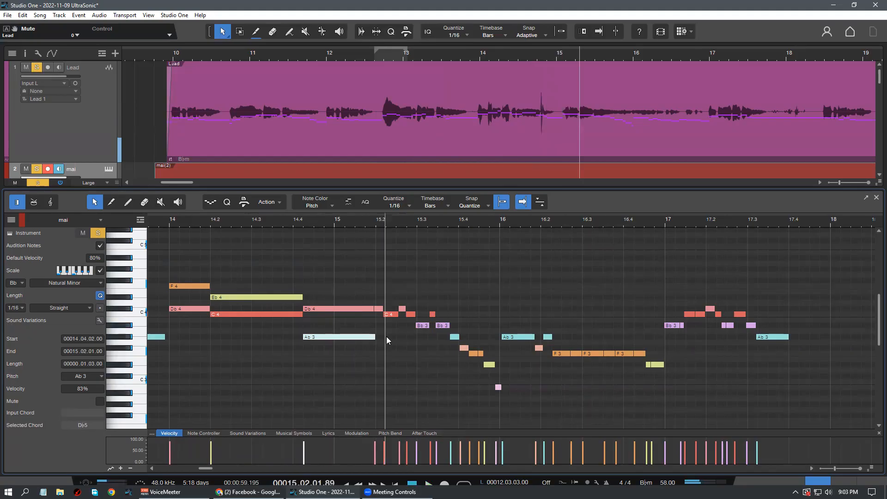
Try adding a Gb 4 from 14.4.2 to 15.2.1 above the Db 4 and play it back
mouse_move(355, 223)
mouse_down()
mouse_move(363, 232)
mouse_move(367, 222)
mouse_up()
click(172, 223)
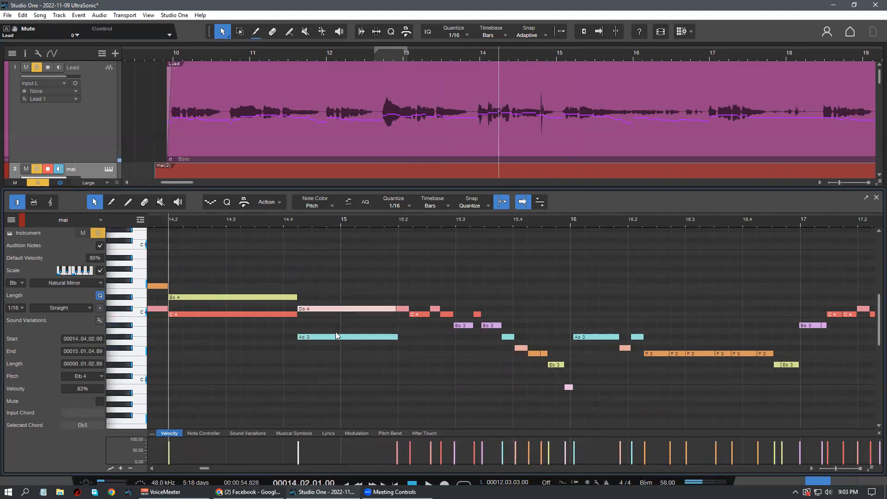
click(297, 280)
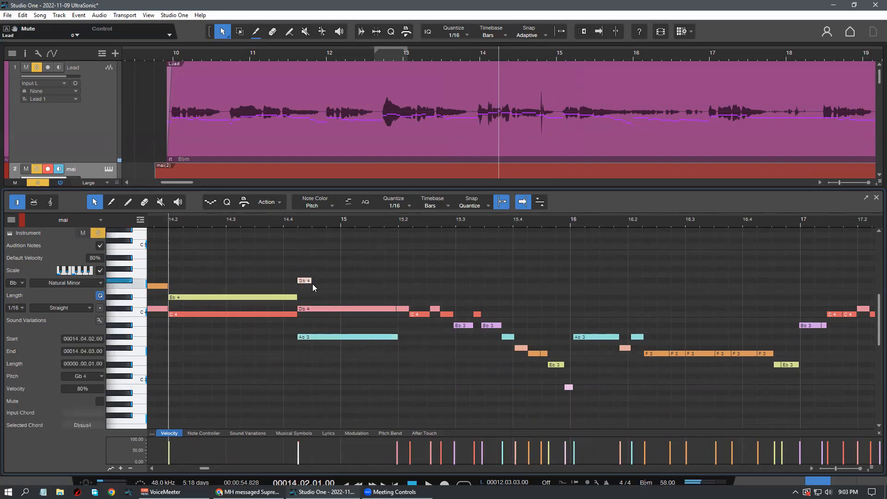
drag(312, 280, 398, 280)
key(space)
click(332, 350)
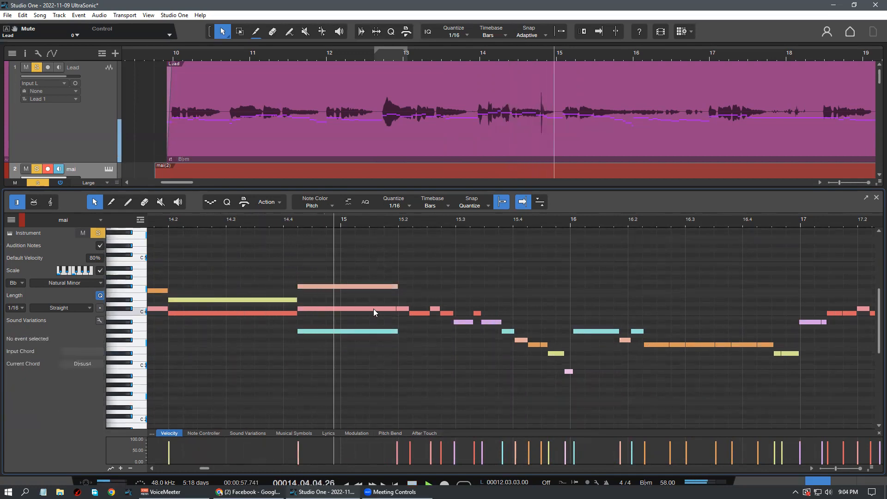
Try lowering the Gb 4 at 14.4.2 to F 4 and play back the chord
click(365, 286)
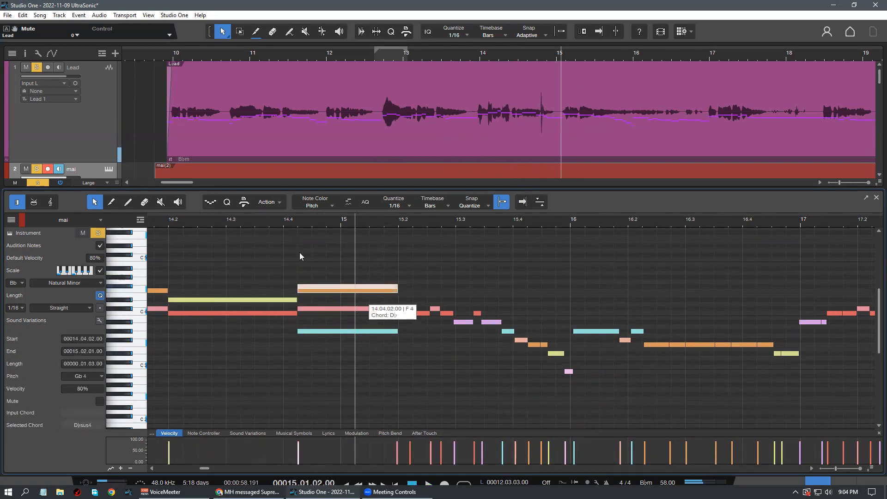
click(272, 220)
mouse_move(346, 294)
mouse_down()
mouse_move(343, 301)
mouse_move(336, 292)
mouse_up()
click(278, 221)
key(space)
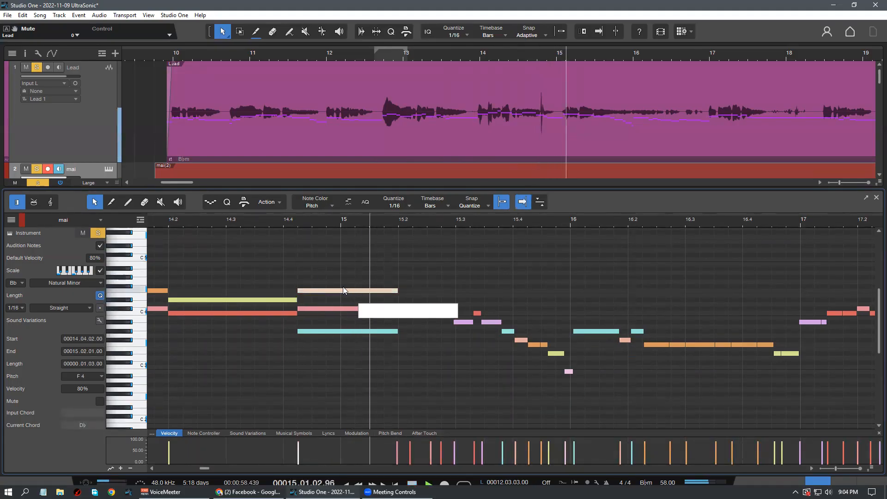
Play the chord at 14.4.2 again and delete the F 4 at its top
click(213, 224)
scroll(368, 372, down, 2)
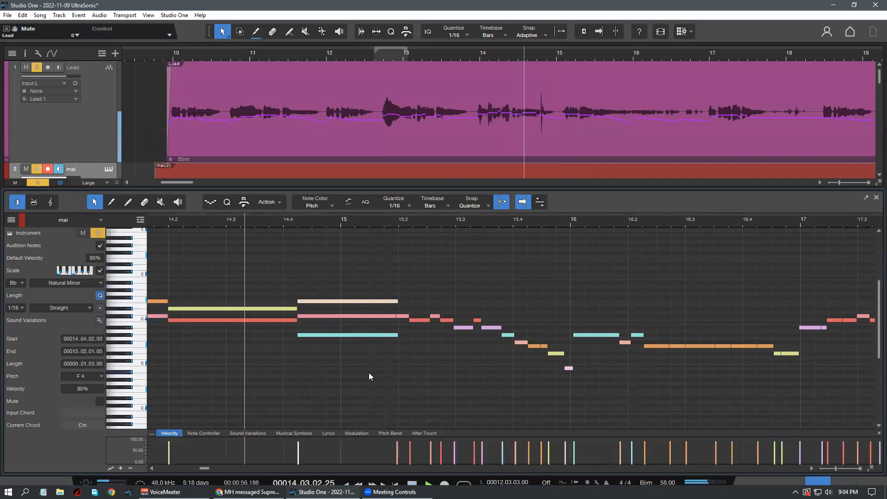
click(369, 372)
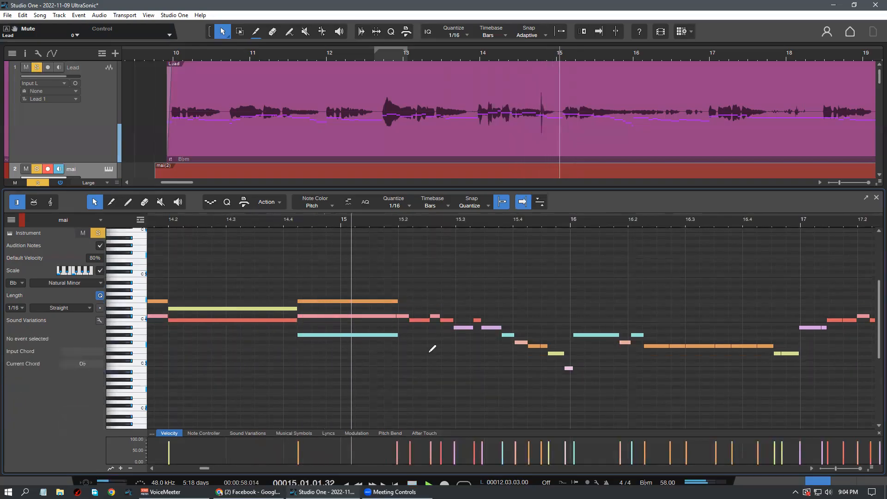
scroll(383, 314, up, 2)
click(364, 293)
key(Delete)
Play back from 14.2.1, delete the short Db 4 notes after 15.2.1, and start the C 4 at 15.2.1
click(168, 218)
scroll(268, 304, down, 2)
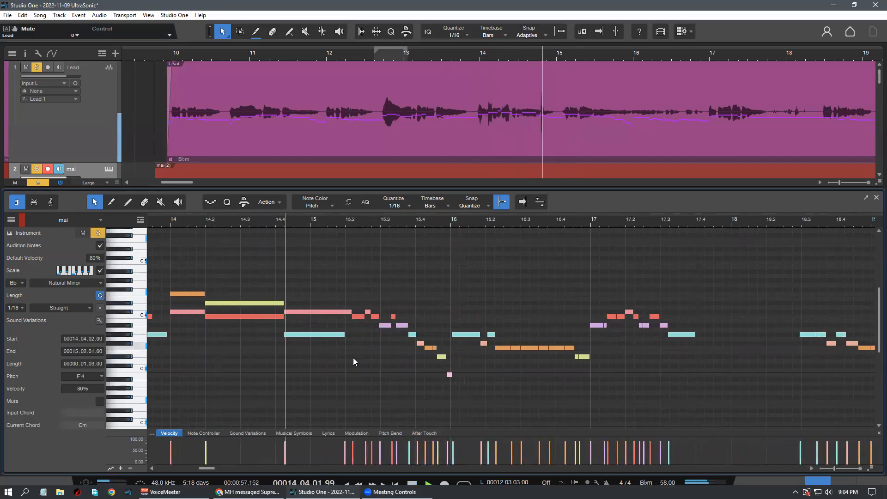
scroll(347, 217, down, 3)
scroll(345, 216, up, 3)
key(space)
click(323, 312)
key(Delete)
drag(317, 311, 319, 316)
click(351, 313)
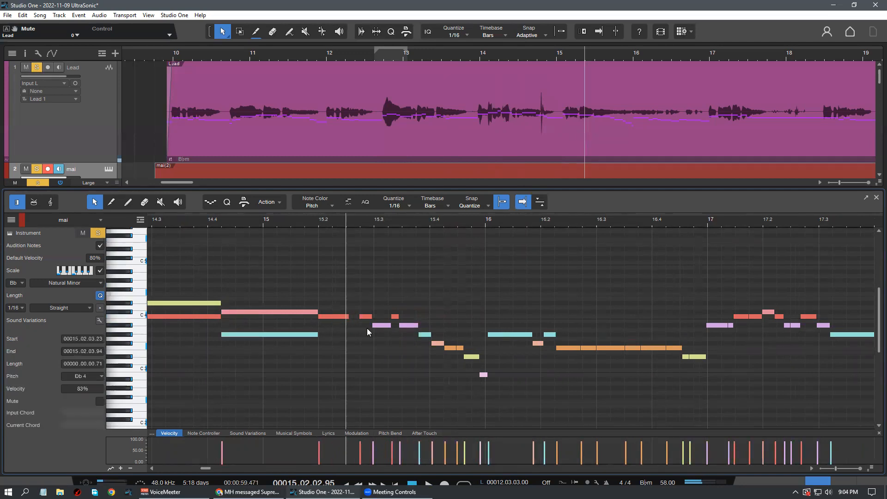
Merge the two C 4 notes from 15.2.1 into a single note
click(369, 327)
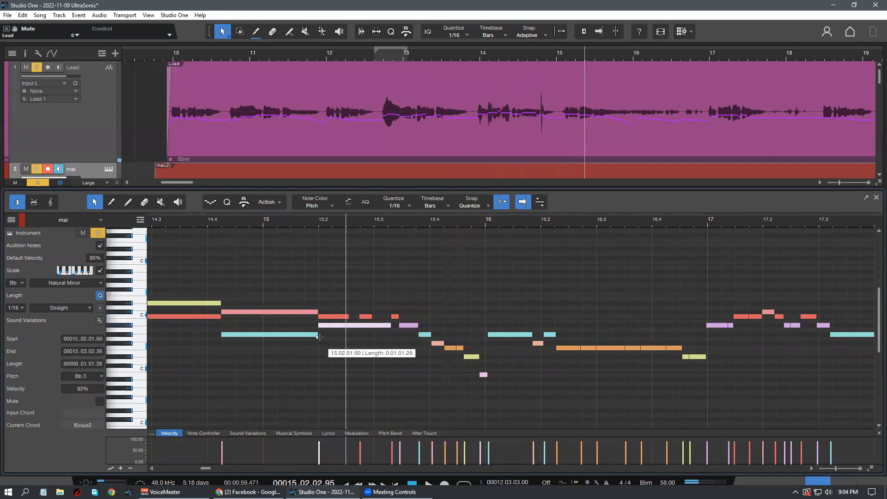
drag(373, 332, 336, 304)
key(g)
click(356, 349)
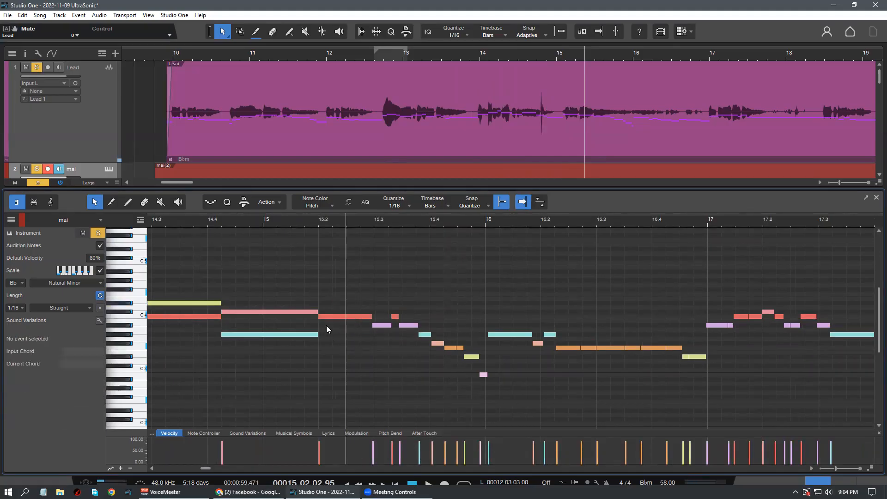
Add an Ab 3 from 15.2.1 to 15.3.1 below the C 4, end the C 4 at 15.3.1, and play back
click(324, 316)
double_click(321, 327)
drag(323, 326, 324, 330)
drag(334, 335, 374, 336)
click(374, 318)
click(332, 365)
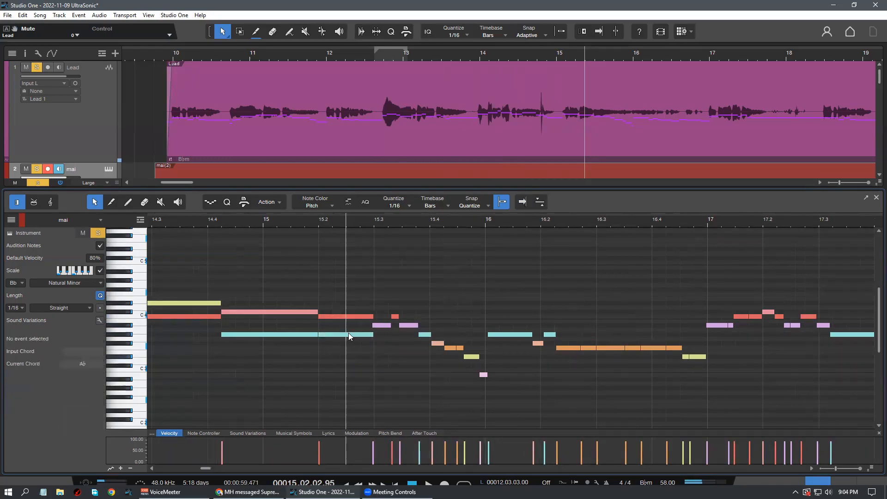
key(space)
key(f)
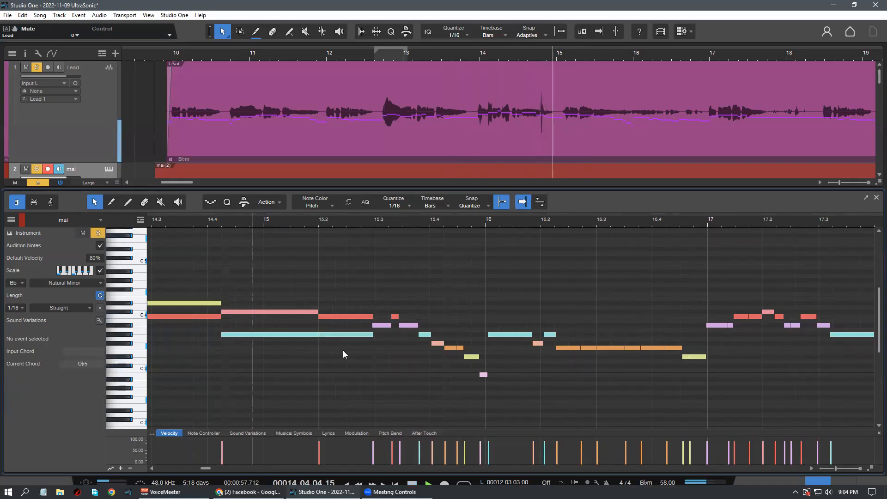
Delete the short C 4 after 15.3.1 and merge the Bb 3 notes into one from 15.3.1 to 15.4.1
click(395, 317)
key(Delete)
key(g)
drag(381, 310, 429, 326)
click(399, 352)
Try adding an Eb 4 from 15.2.1 to 15.3.1 above the C 4 and play back the passage
click(296, 300)
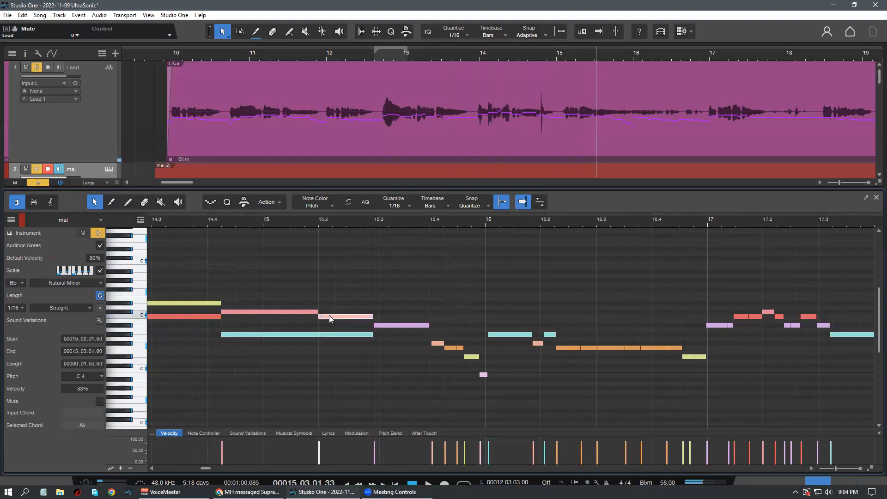
click(214, 317)
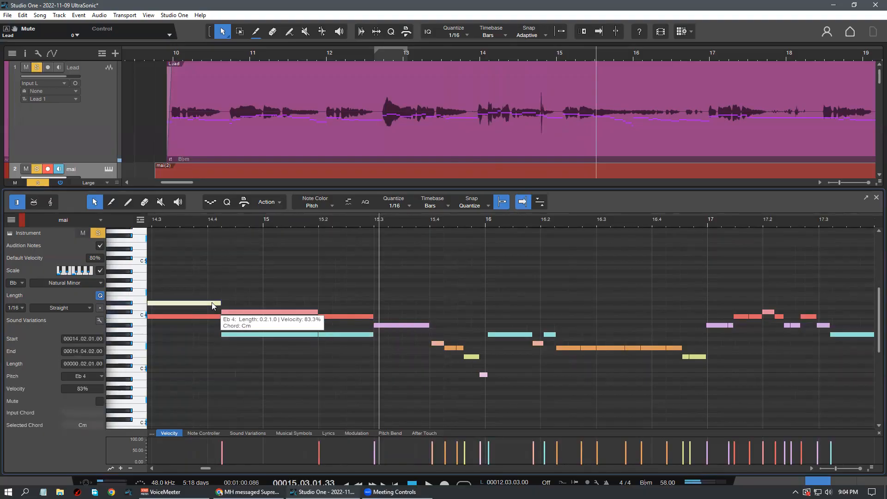
click(353, 324)
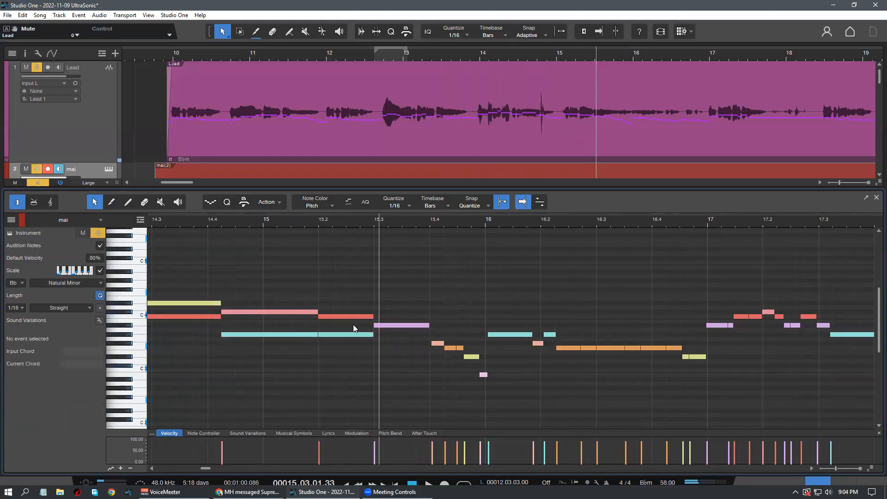
double_click(334, 303)
click(301, 401)
click(193, 220)
key(space)
scroll(231, 218, down, 5)
scroll(283, 259, up, 2)
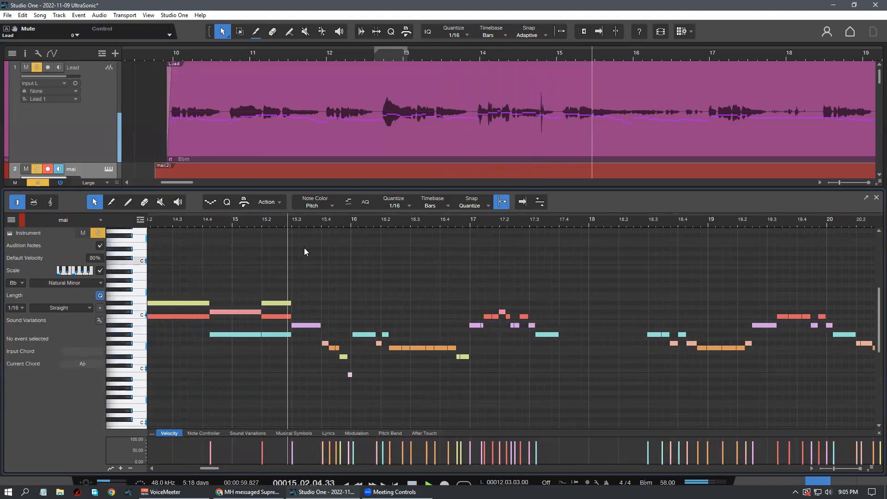
scroll(305, 219, up, 2)
key(f)
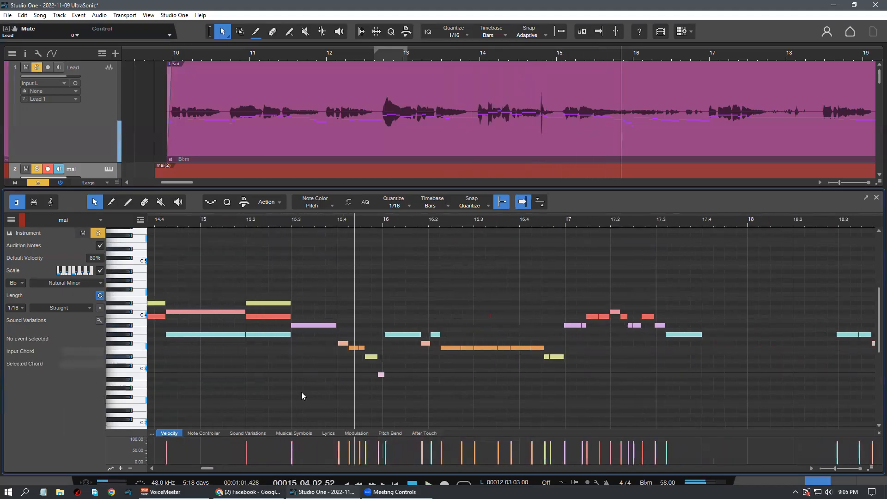
Remove the Eb 4 at 15.2.1 and play back the remaining C 4 and Ab 3
click(263, 304)
key(space)
key(space)
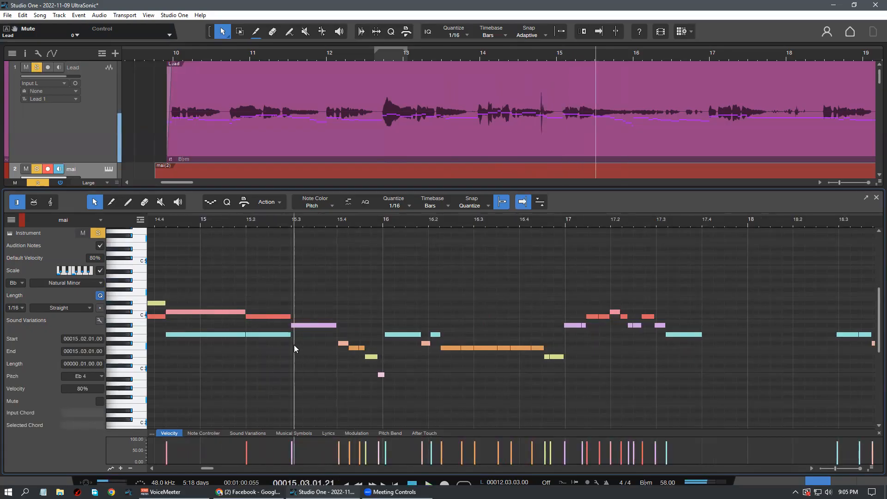
Add a Gb 3 from 15.3.1 to 15.4.1 below the Bb 3 and play back the passage
double_click(292, 342)
drag(301, 343, 336, 343)
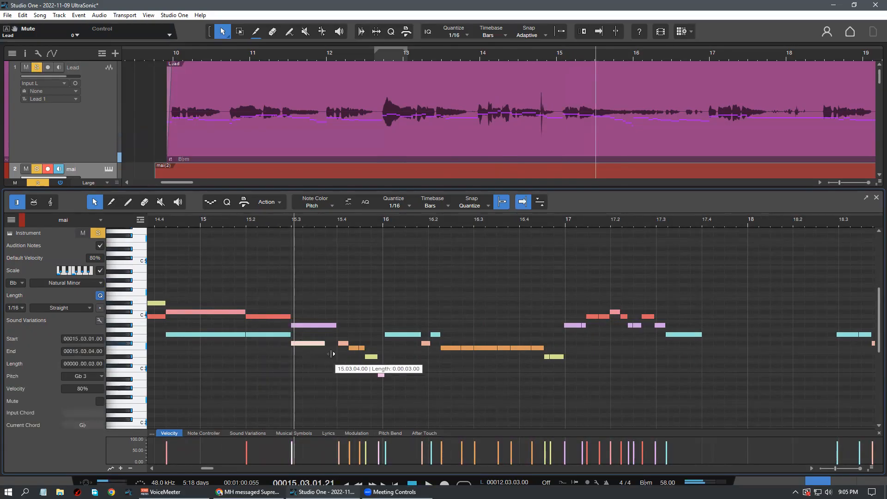
click(211, 221)
key(space)
click(317, 375)
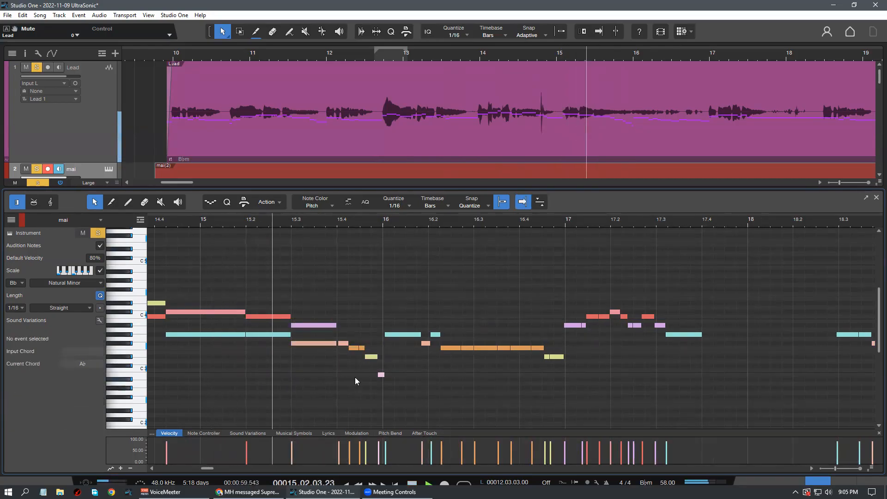
key(space)
Delete the short Gb 3 and Eb 3 after 15.4.1 and merge the F 3 notes into one from 15.4.1 to 16.1.1
mouse_move(346, 354)
mouse_down()
mouse_move(315, 340)
mouse_move(341, 361)
mouse_move(348, 347)
mouse_move(337, 347)
mouse_move(381, 354)
mouse_move(347, 338)
mouse_up()
key(g)
click(341, 332)
click(335, 325)
double_click(372, 357)
click(366, 370)
click(261, 229)
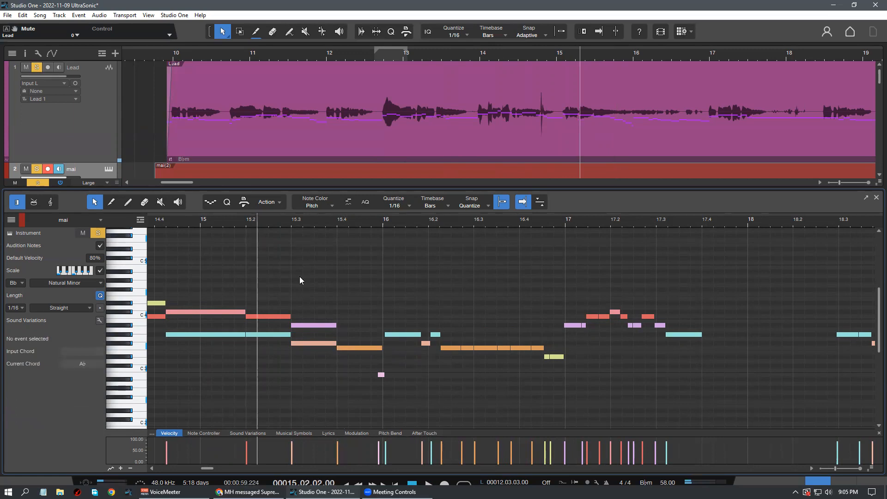
Add an Ab 3 from 15.4.1 to 16.1.1 above the F 3 and play back the passage
drag(340, 334, 383, 344)
click(222, 220)
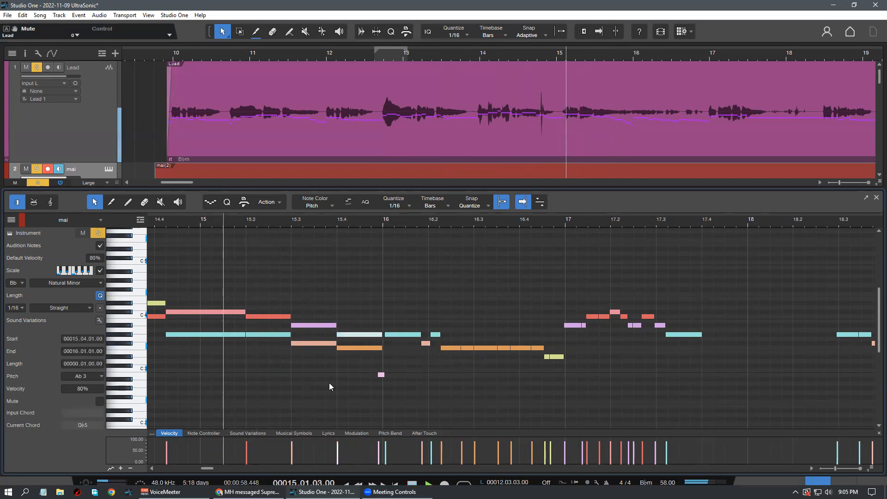
click(329, 382)
key(space)
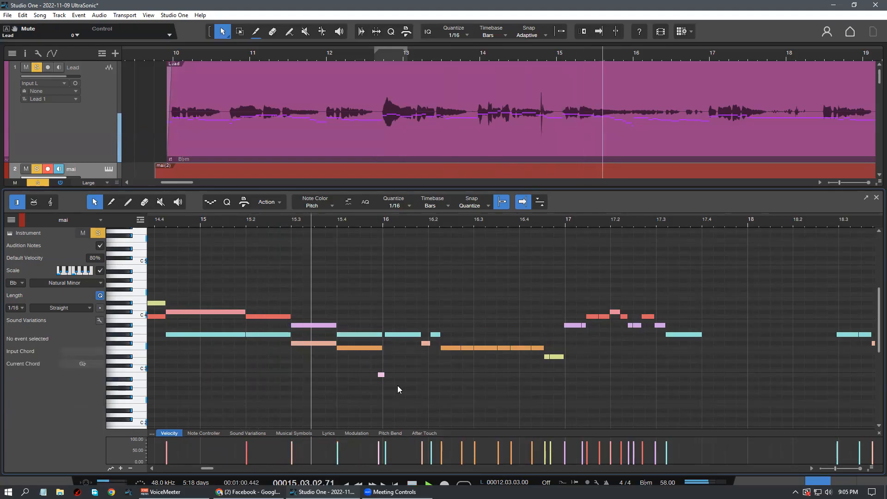
key(space)
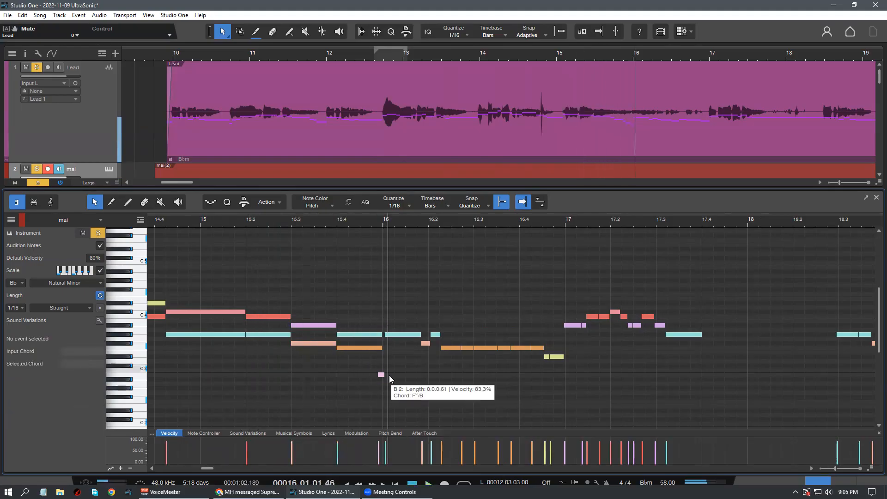
Delete the short B 2 at the start of bar 16 and play back the passage from bar 15
click(380, 375)
mouse_move(379, 375)
mouse_down()
mouse_move(362, 375)
mouse_move(370, 374)
mouse_up()
key(Delete)
click(201, 222)
key(space)
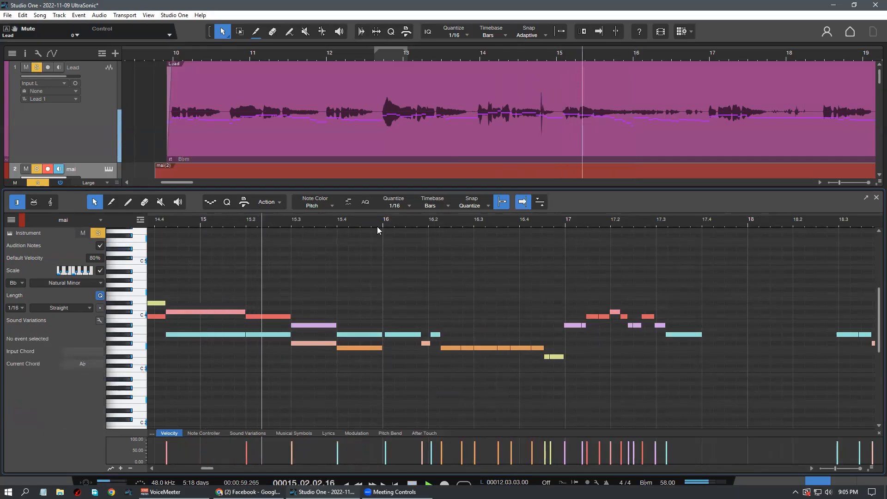
scroll(334, 220, down, 3)
scroll(384, 354, up, 2)
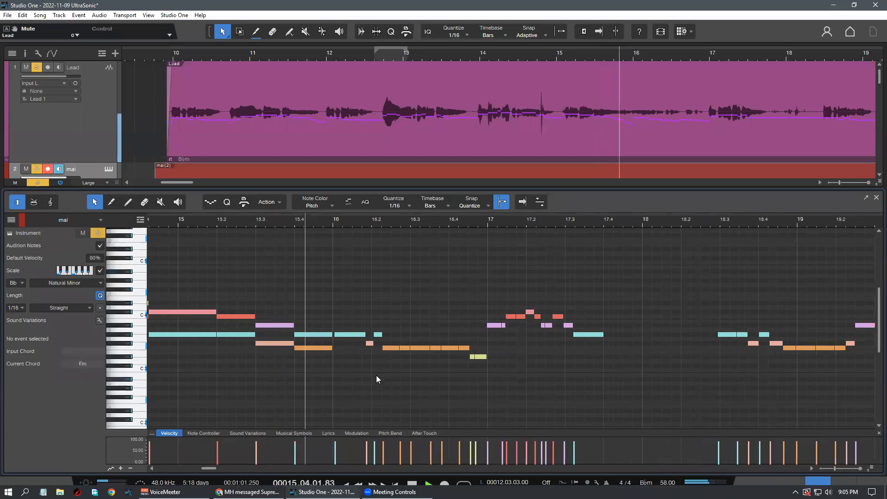
key(space)
Start the first Ab 3 of bar 16 at 16.1.1 and play back the passage
click(332, 335)
key(f)
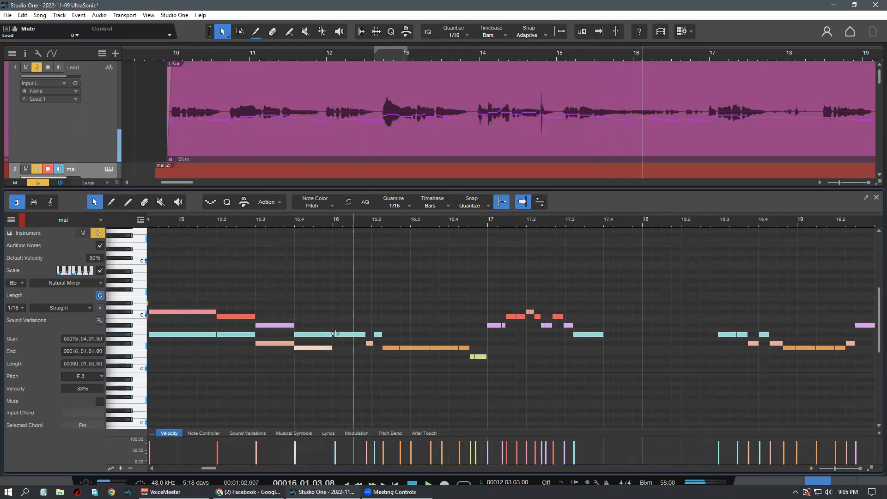
click(341, 350)
click(287, 221)
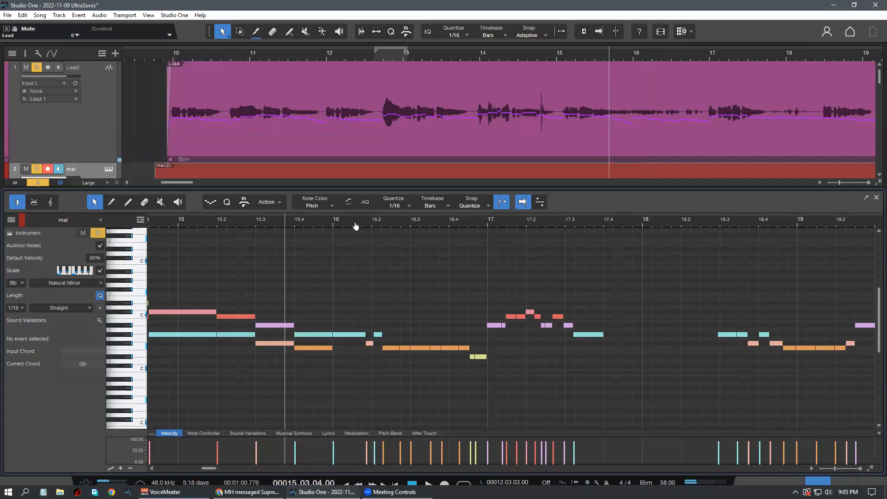
drag(356, 222, 356, 294)
key(space)
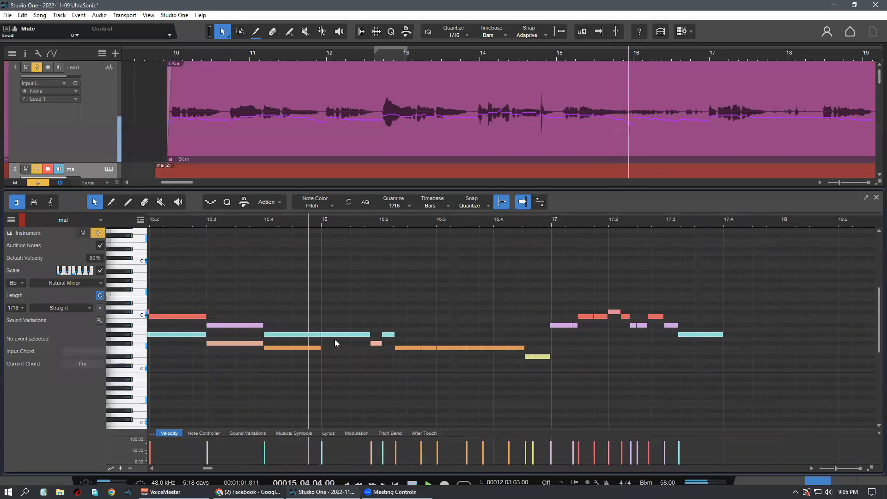
Add a C 4 from 16.1.1 to 16.2.1, delete the short Gb 3, and end the Ab 3 at 16.2.1
double_click(318, 321)
drag(318, 322, 379, 336)
double_click(377, 345)
click(216, 222)
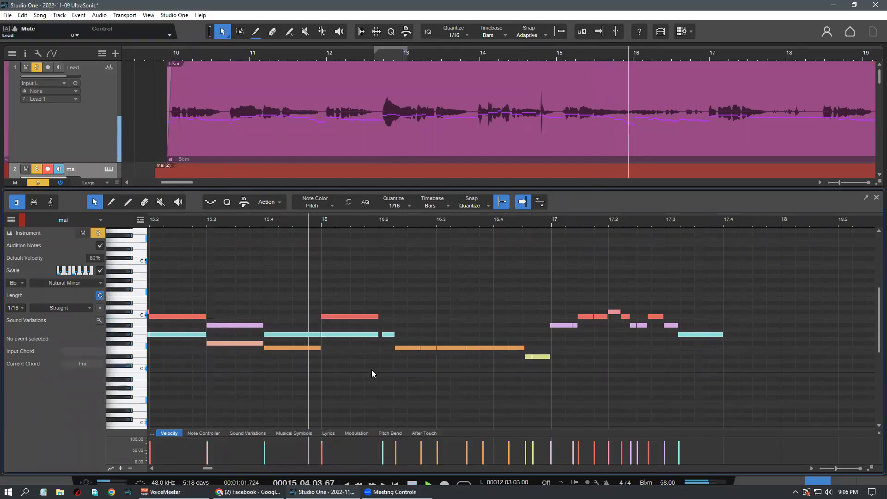
click(381, 336)
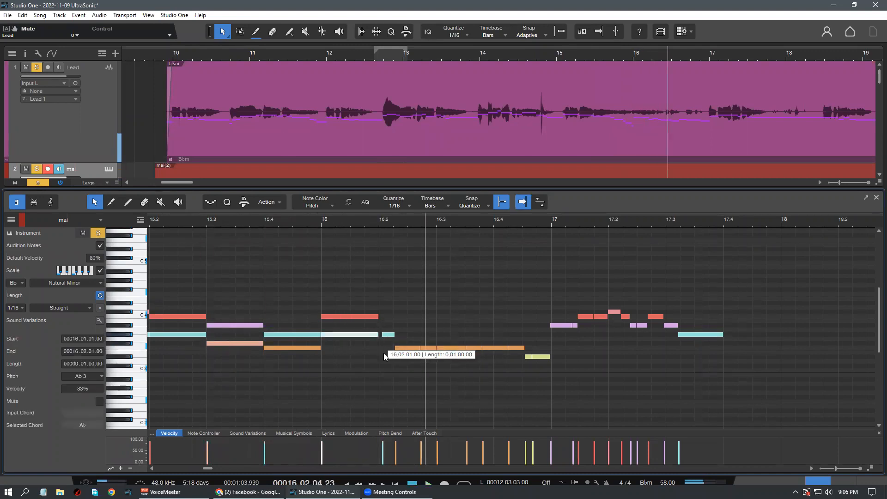
Extend the F 3 from 15.4.1 to end at 16.2.1 below the Ab 3 and play back the passage
click(192, 334)
click(340, 335)
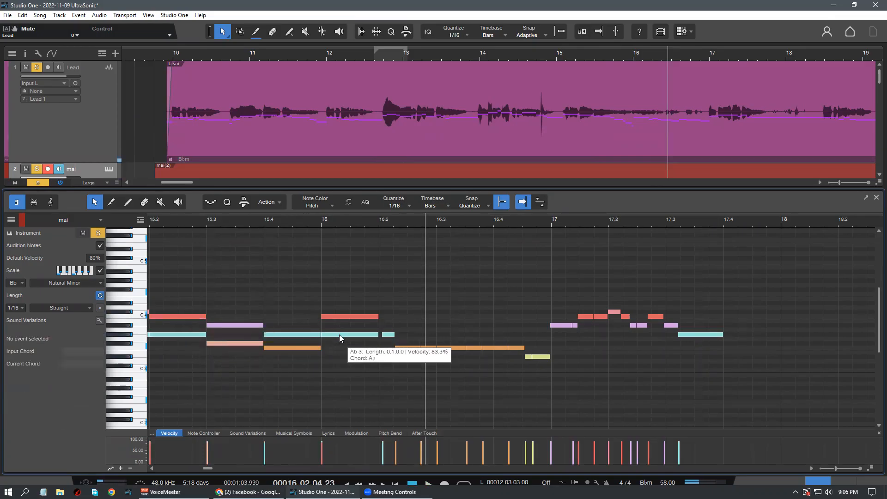
click(347, 363)
click(269, 223)
drag(324, 348, 379, 357)
key(space)
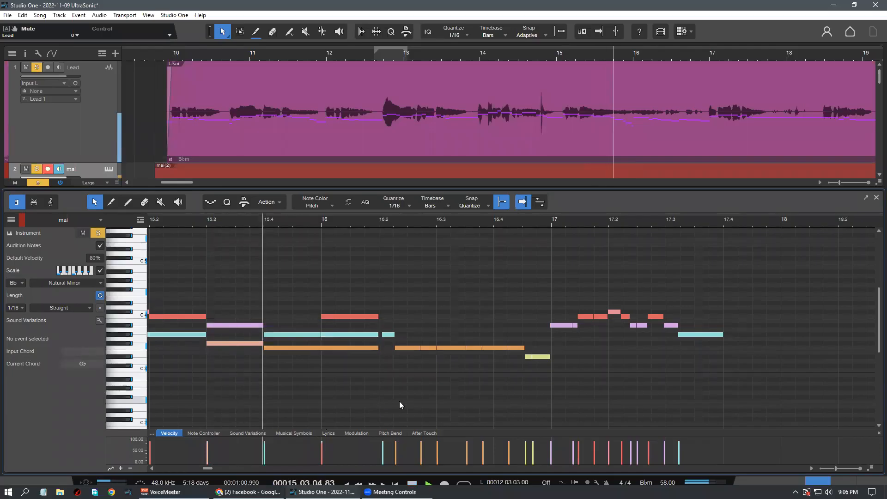
Delete the short Ab 3 just after 16.2.1
click(390, 335)
key(Delete)
drag(379, 359, 375, 309)
click(393, 355)
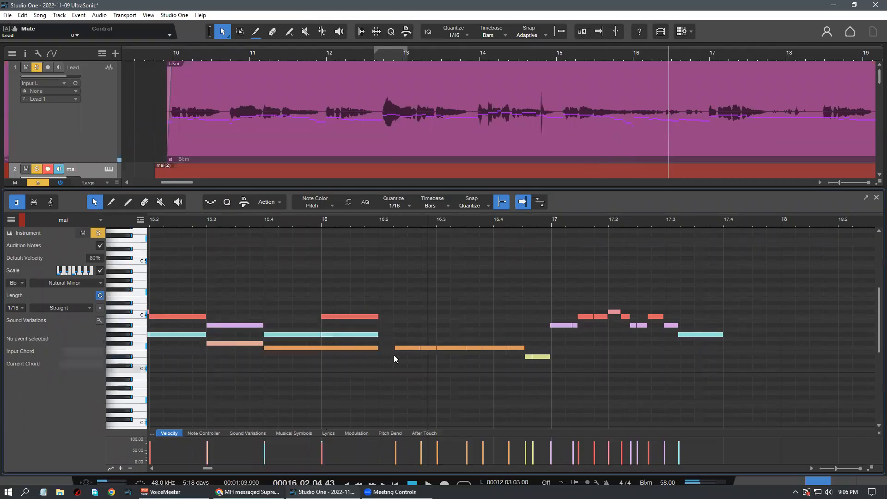
Start the next F 3 at 16.2.1, merge its repeated notes into one ending near 16.4.3, and play back
drag(396, 348, 379, 353)
drag(381, 370, 523, 336)
key(g)
click(322, 266)
key(space)
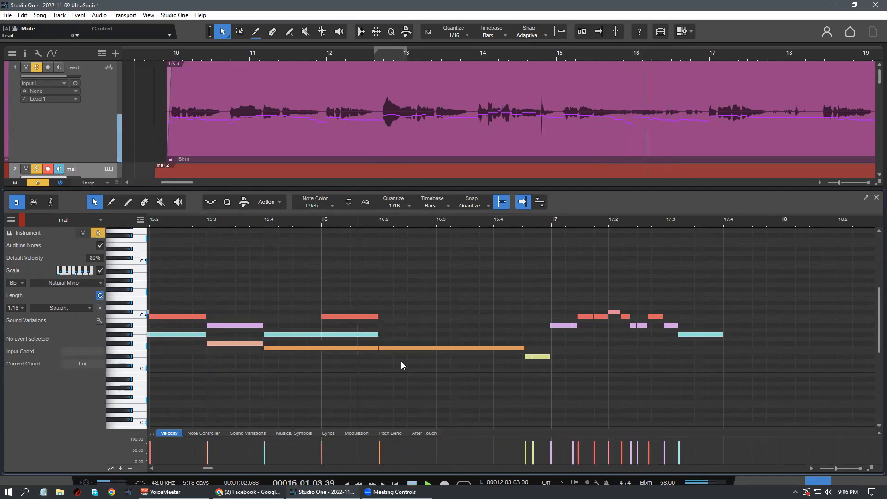
key(space)
Add an Ab 3 from 16.2.1 to 16.4.3, end the F 3 at 16.4.3, and play back
double_click(381, 330)
drag(392, 333, 521, 378)
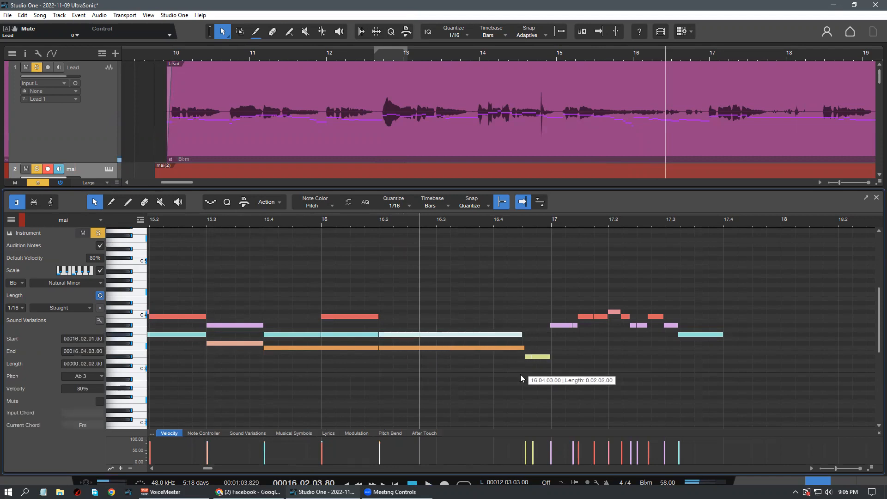
click(522, 373)
drag(524, 348, 521, 348)
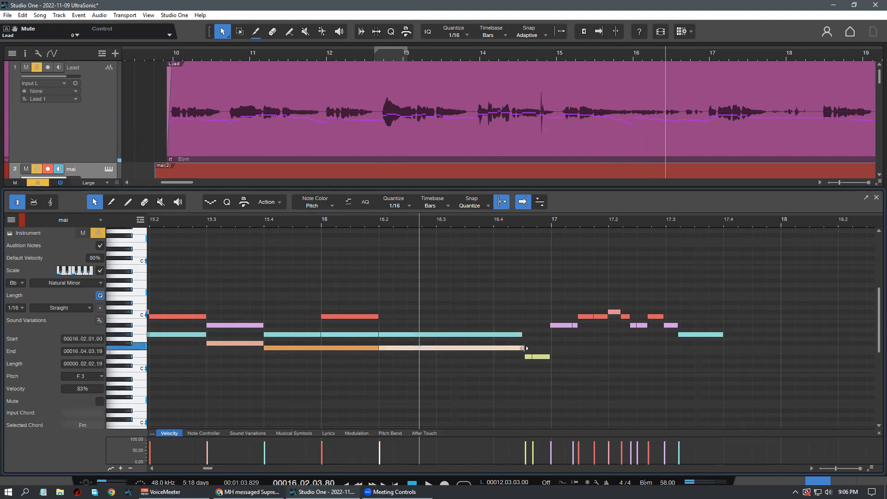
click(272, 221)
key(space)
click(418, 395)
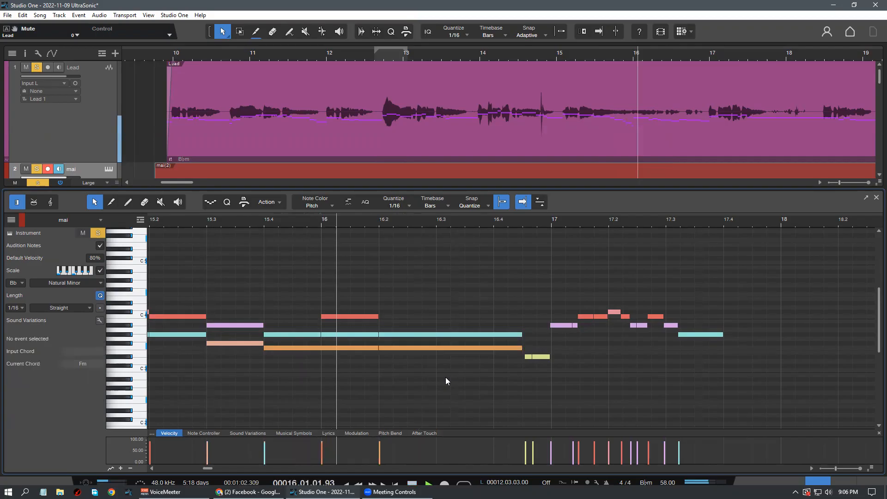
Play back the chord passage from bar 14 through bar 16 against the lead vocal
drag(481, 223, 443, 241)
key(f)
drag(495, 381, 460, 356)
mouse_move(409, 221)
mouse_down()
mouse_move(336, 216)
mouse_move(386, 218)
mouse_move(377, 225)
mouse_move(392, 217)
mouse_up()
click(323, 220)
key(space)
scroll(432, 377, down, 1)
scroll(430, 355, down, 1)
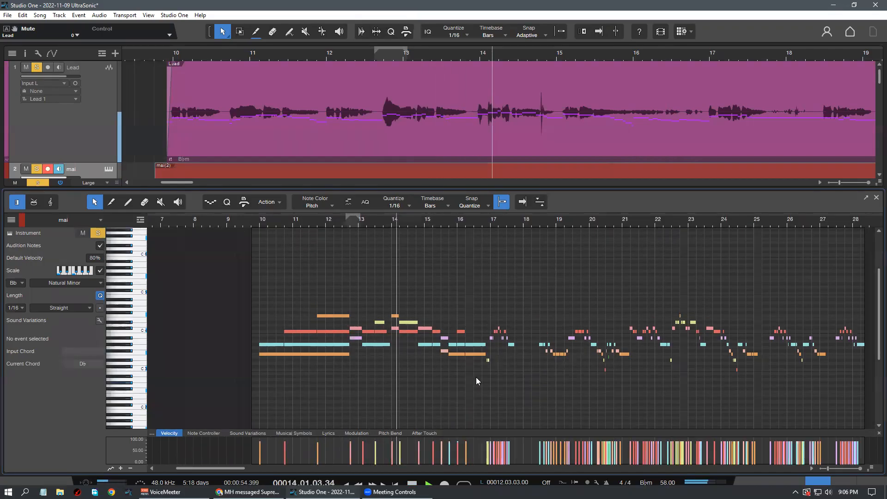
drag(433, 224, 432, 227)
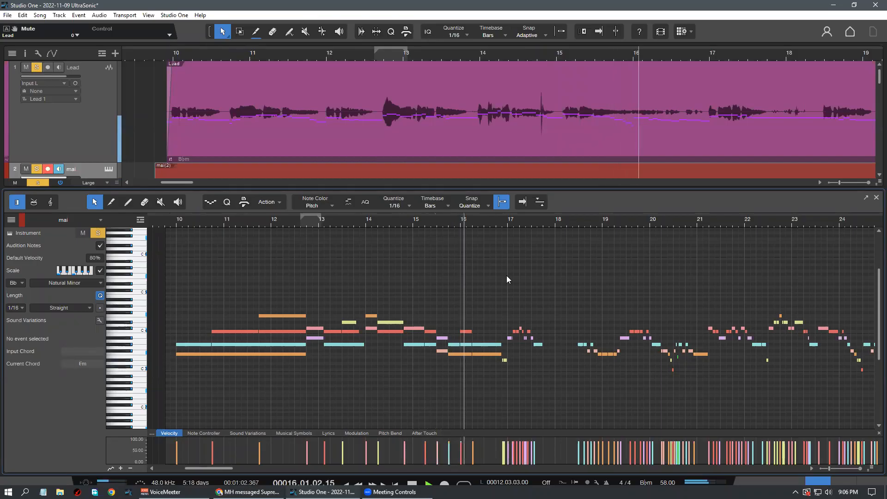
drag(499, 226, 480, 241)
key(space)
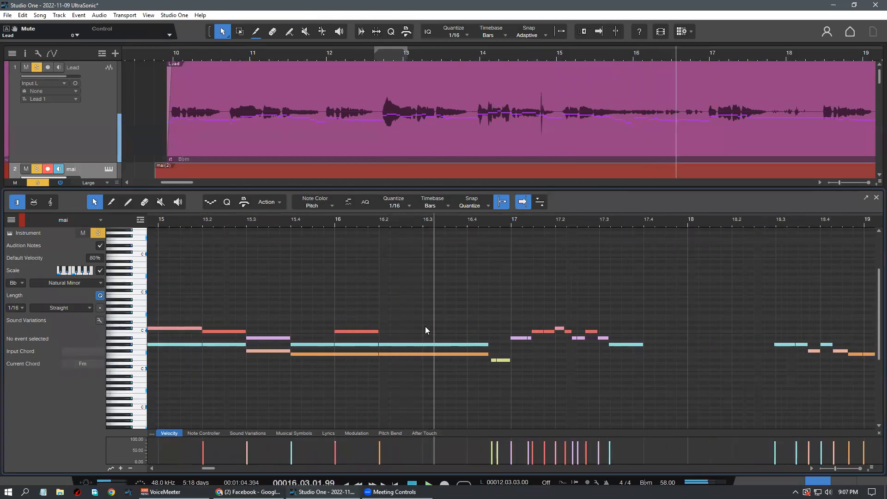
Add a C 4 from 16.3.1 to 16.4.3 above the Ab 3 and play back from bar 16
mouse_move(424, 328)
mouse_down()
mouse_move(488, 329)
mouse_move(441, 332)
mouse_up()
click(330, 217)
key(space)
click(443, 376)
click(338, 217)
key(space)
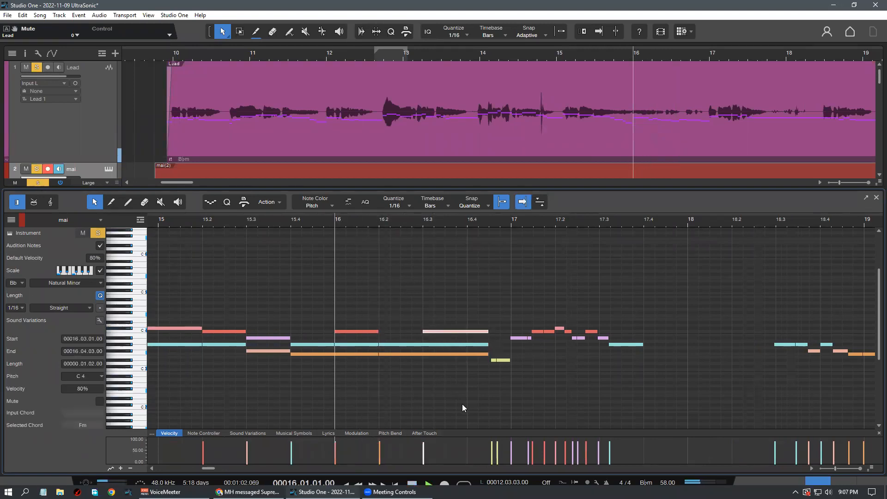
click(462, 404)
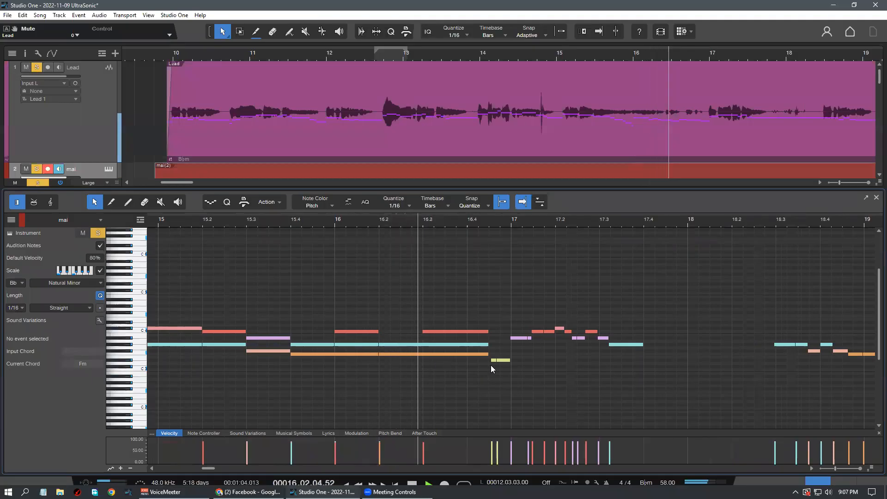
Try an Eb 4 above the chord at 16.3.1 and play back
click(483, 331)
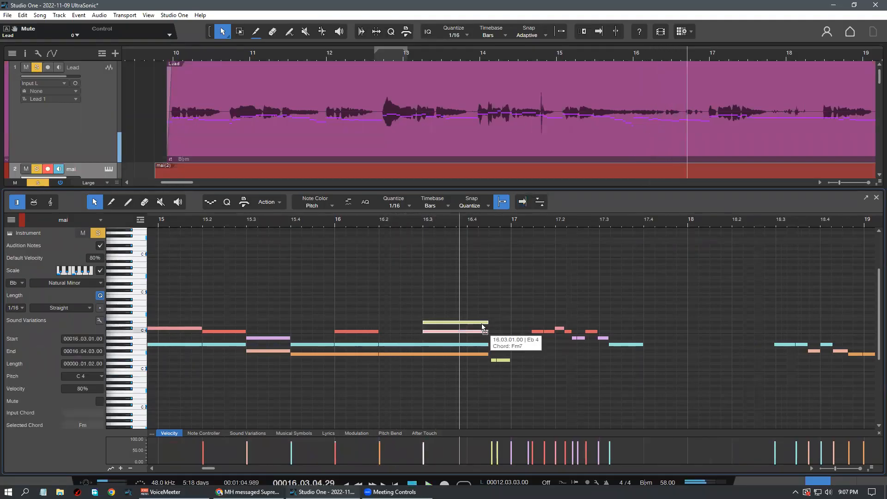
key(space)
key(f)
key(space)
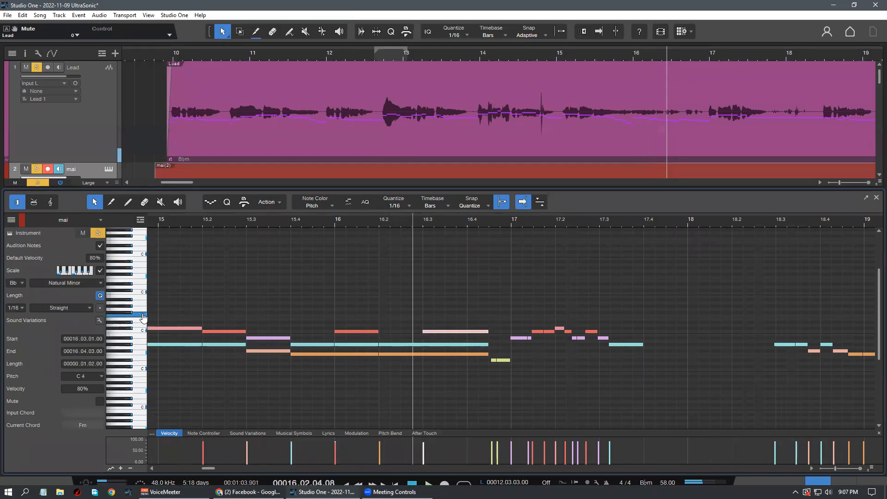
Move the C 4 at 16.3.1 up to F 4 and play back the passage
drag(431, 331, 430, 316)
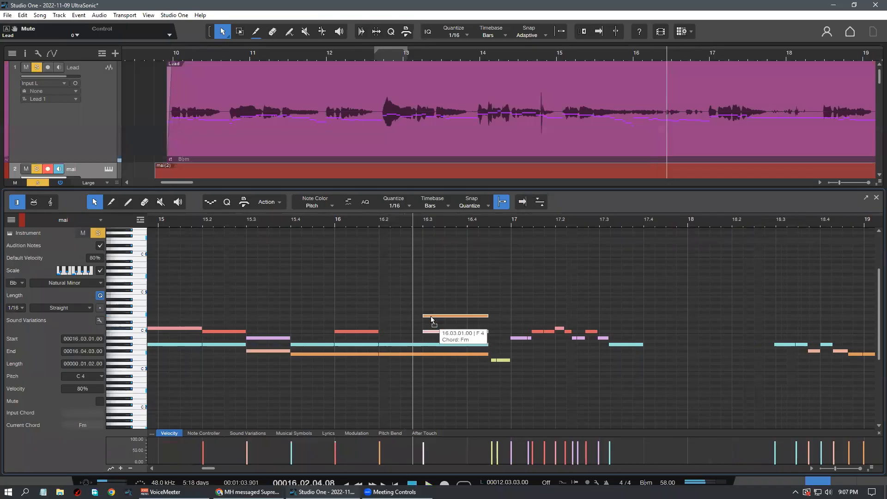
click(315, 234)
key(space)
scroll(452, 341, down, 1)
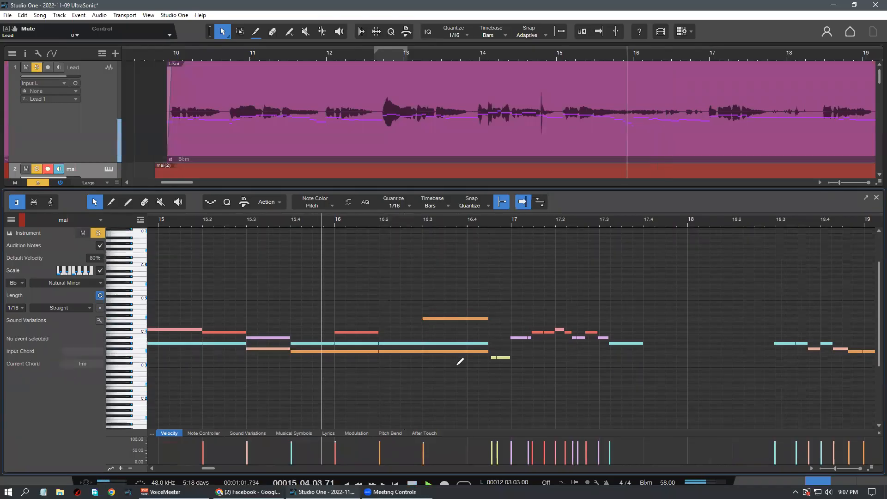
scroll(436, 376, up, 1)
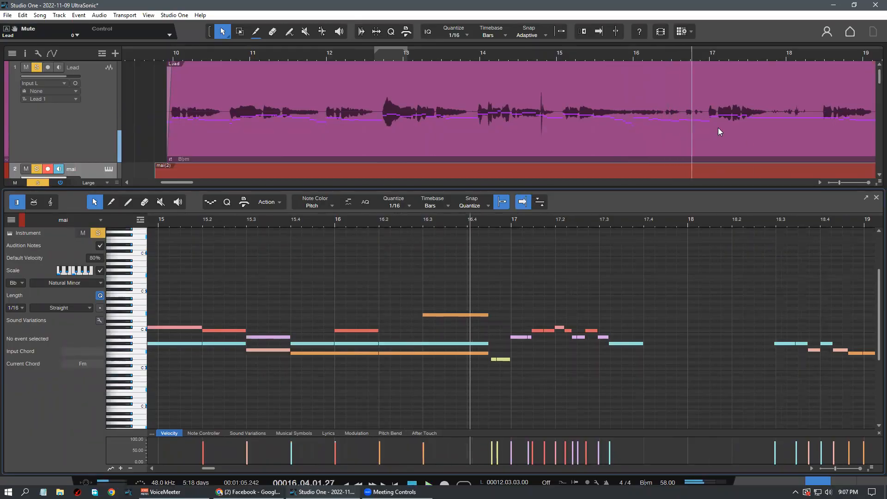
Split the lead vocal between 16.3 and 16.4 and just before bar 17, and delete the piece between the splits
ctrl+click(681, 121)
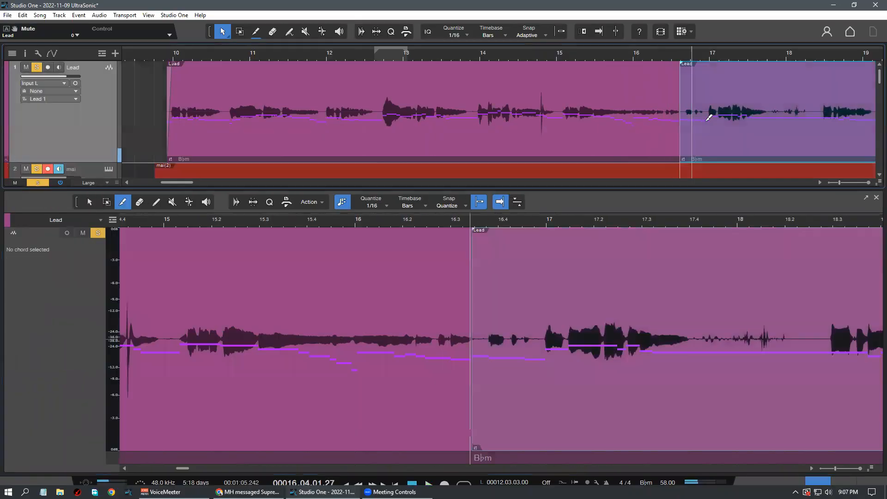
alt+click(709, 111)
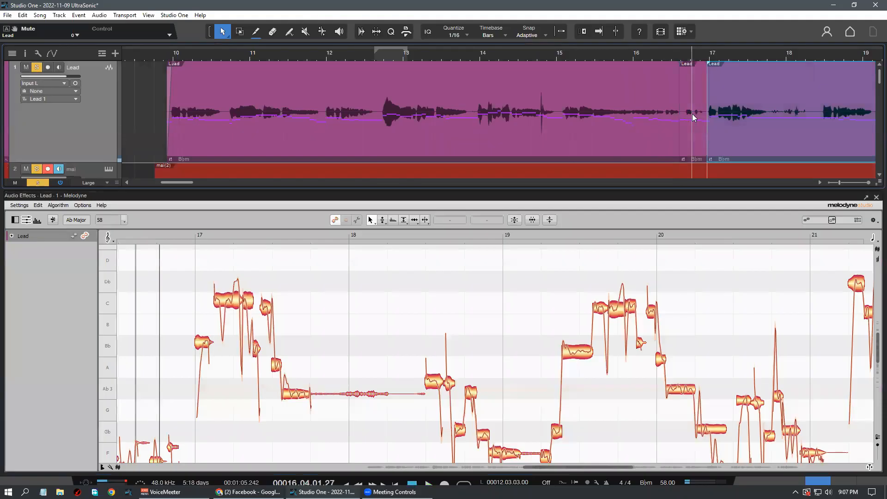
click(692, 114)
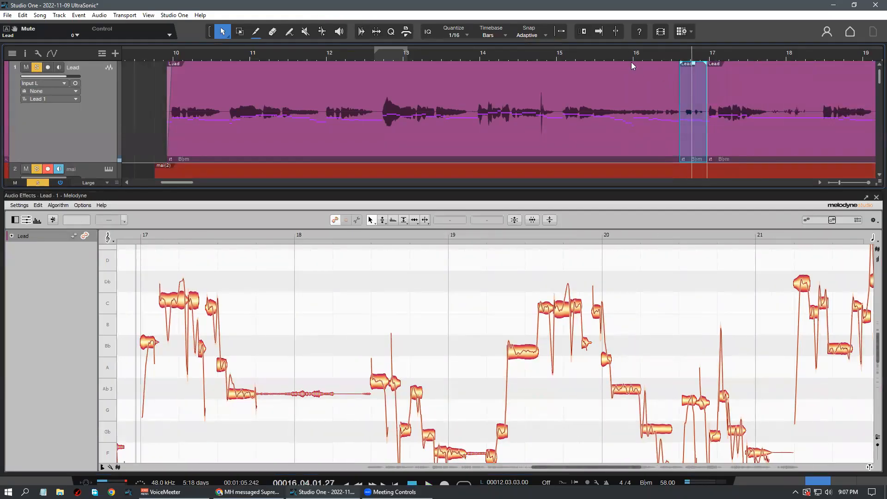
click(630, 56)
key(Delete)
key(F2)
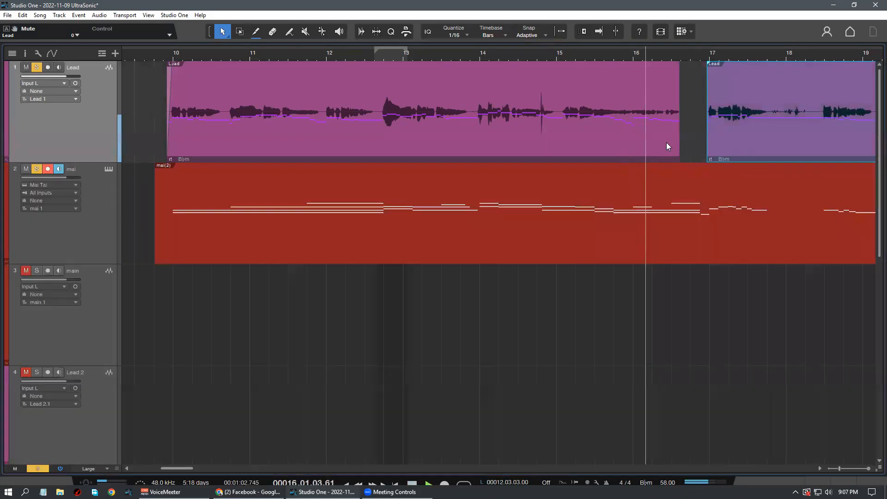
drag(680, 79, 547, 55)
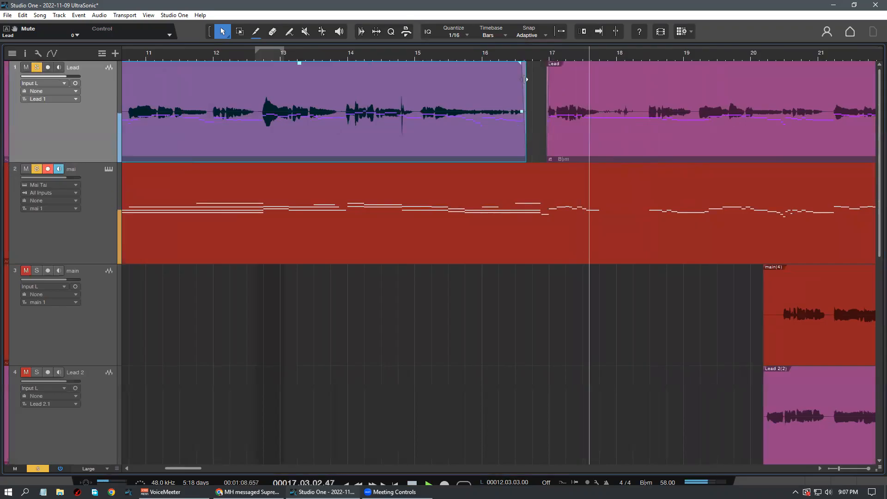
Open the mai part for note editing and play back the passage through bar 16
click(460, 53)
double_click(564, 227)
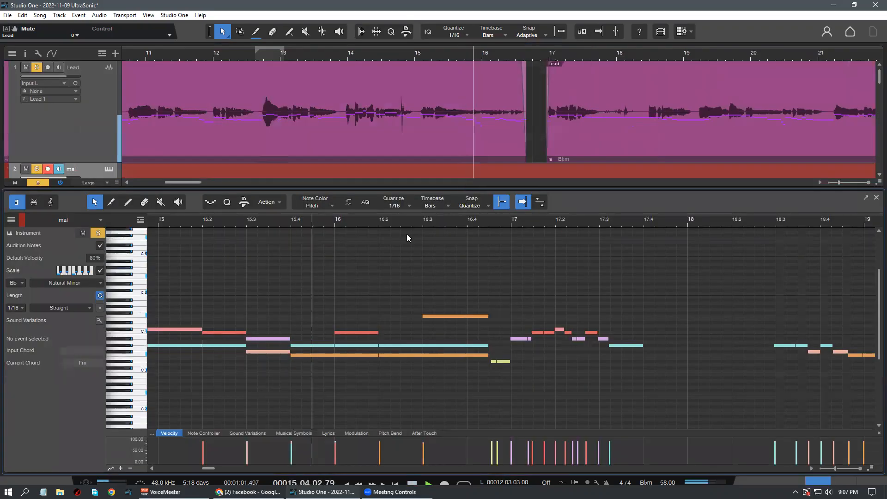
drag(353, 220, 311, 297)
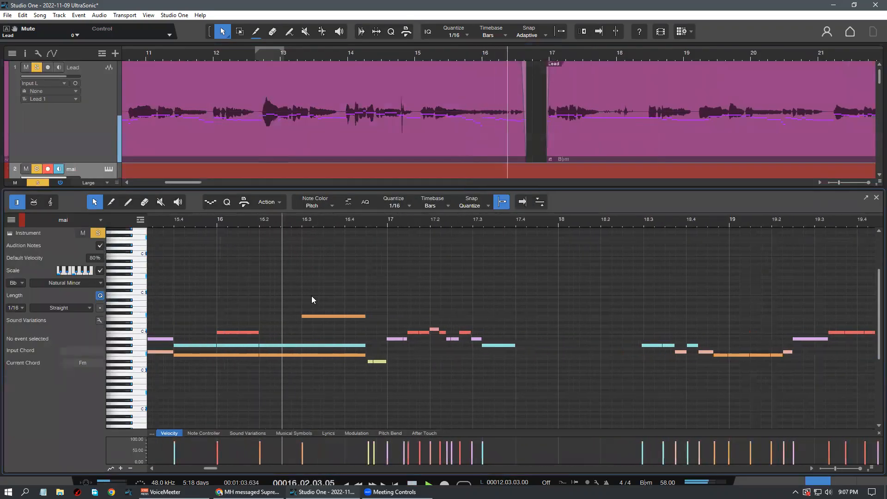
key(f)
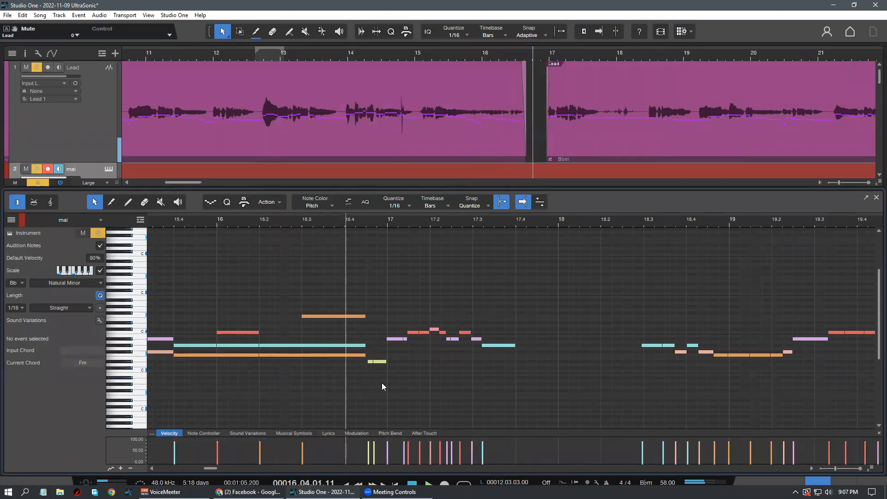
Delete the two short low notes between the end of the bar 16 chord and bar 17
click(369, 362)
drag(368, 361, 365, 361)
scroll(369, 224, up, 4)
key(space)
key(space)
key(Delete)
Play back into bar 17 and merge its first two Bb 3 notes into one from 17.1.1 to 17.1.3
click(399, 339)
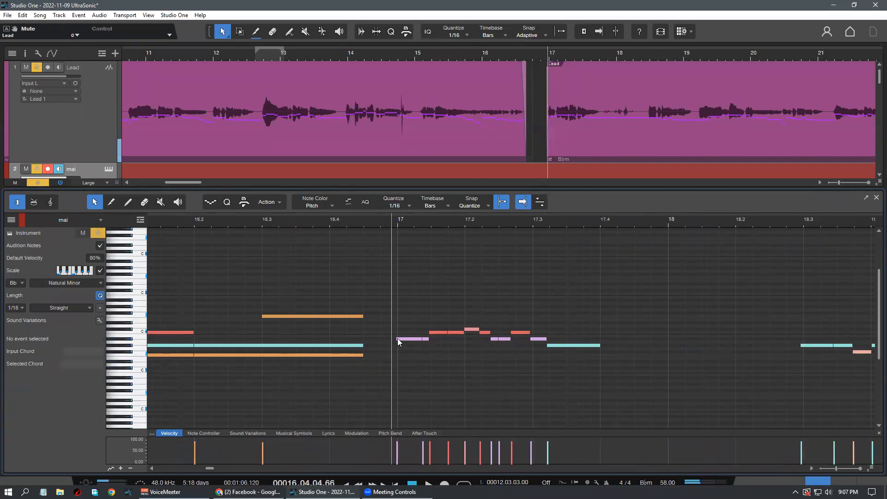
click(314, 220)
key(space)
scroll(323, 219, down, 6)
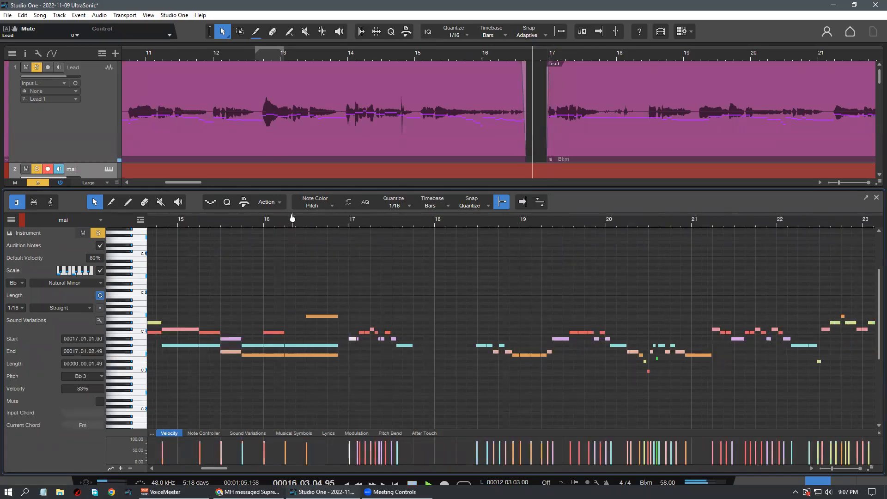
scroll(292, 219, up, 5)
mouse_move(312, 353)
mouse_down()
mouse_move(285, 336)
mouse_move(318, 351)
mouse_up()
key(g)
click(318, 350)
click(307, 339)
scroll(310, 351, up, 2)
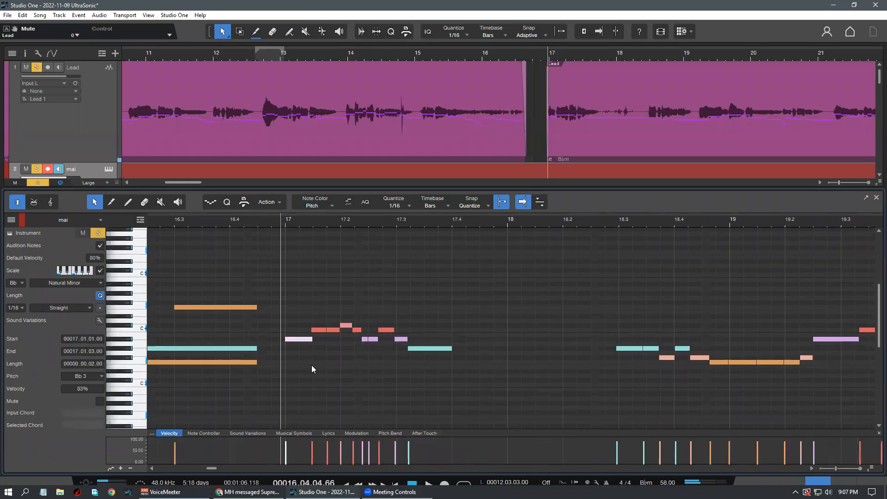
Play back bar 17, merge the two adjacent C 4 notes and start the merged note at 17.1.3
key(space)
key(space)
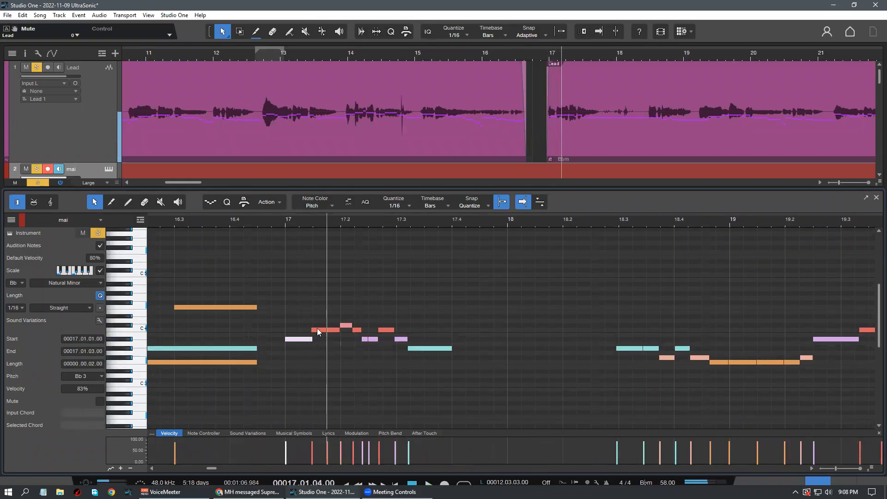
drag(341, 358, 321, 327)
key(g)
drag(312, 329, 314, 330)
click(325, 354)
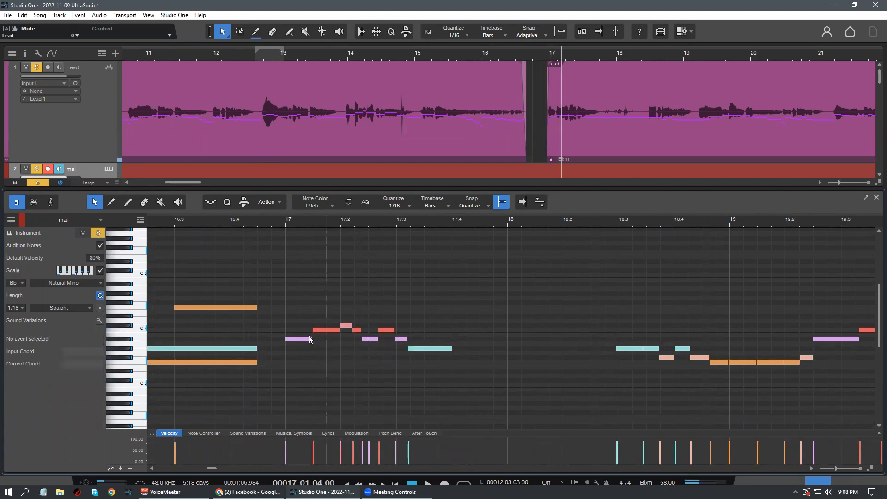
Try extending the C 4 back to 17.1.1 in place of the Bb 3, and play back
click(285, 221)
scroll(331, 236, up, 2)
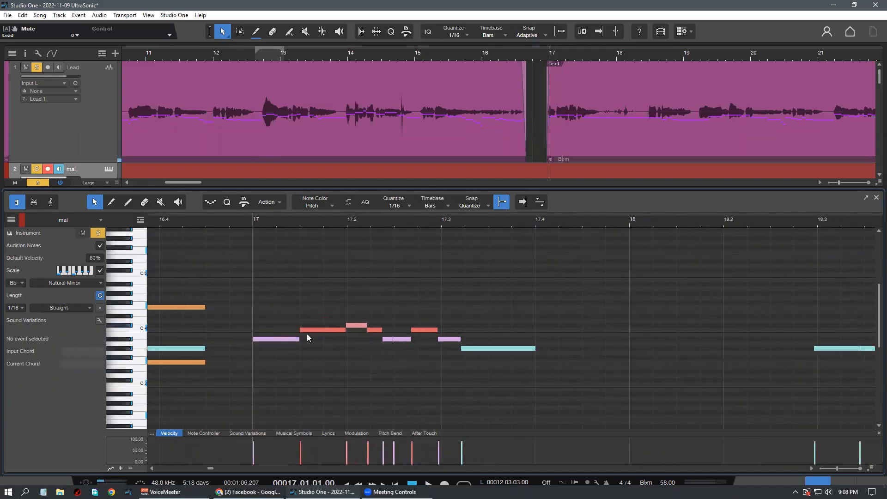
drag(302, 330, 253, 330)
key(ctrl+z)
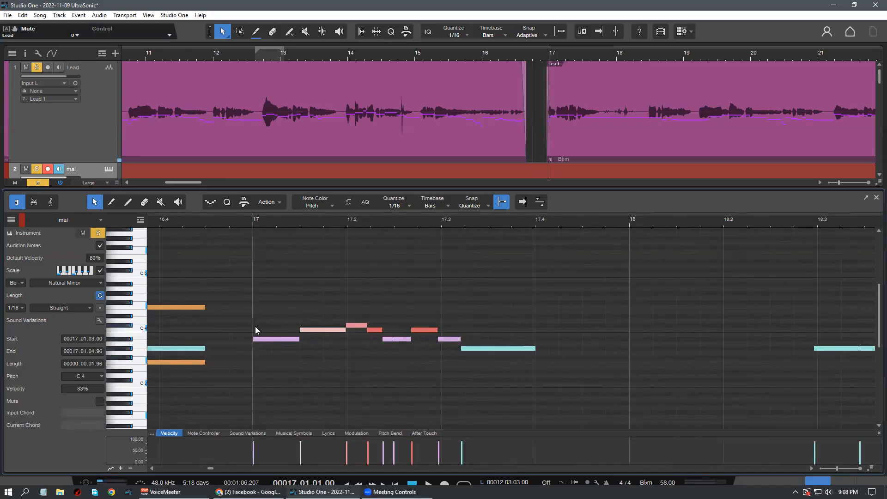
click(291, 338)
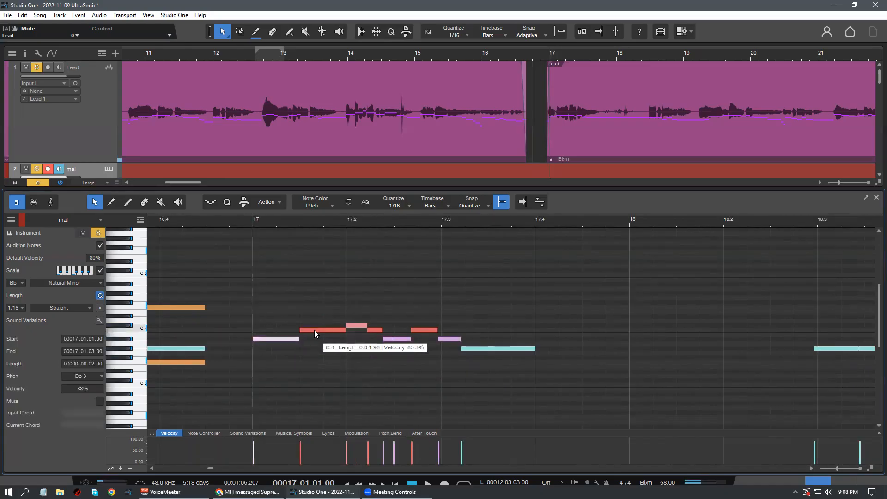
drag(299, 329, 263, 337)
click(262, 340)
key(Delete)
click(183, 224)
key(space)
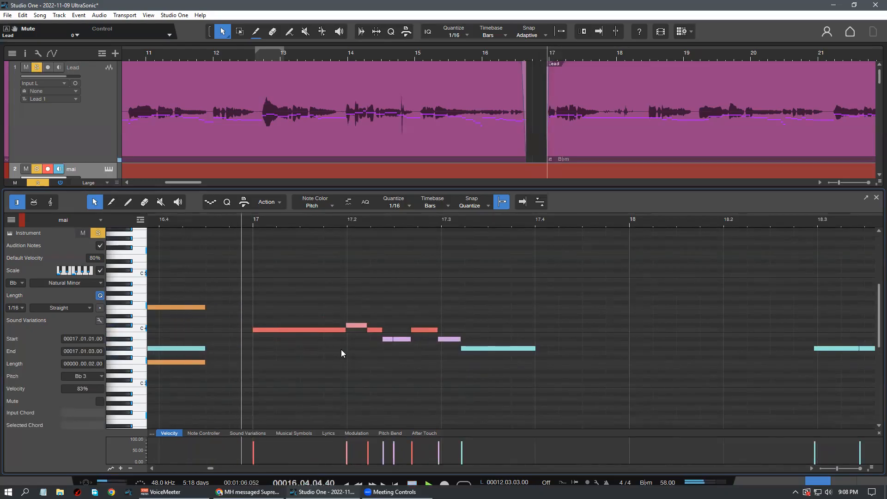
Try removing the Db 4 in bar 17 and merging the C 4 notes into one held from 17.1.1
key(Delete)
drag(371, 341, 300, 305)
key(g)
click(255, 251)
key(space)
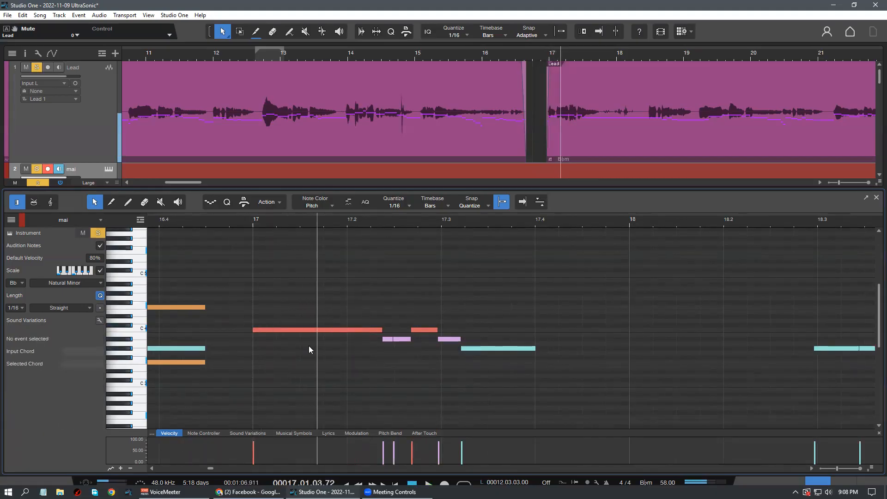
Try adding a held Ab 3 below the C 4, starting at 17.1.1
double_click(256, 348)
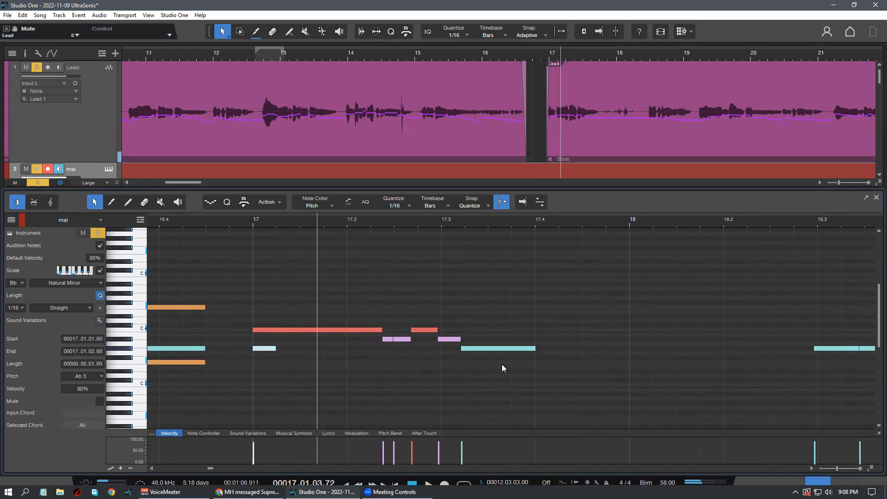
drag(276, 349, 394, 349)
click(223, 331)
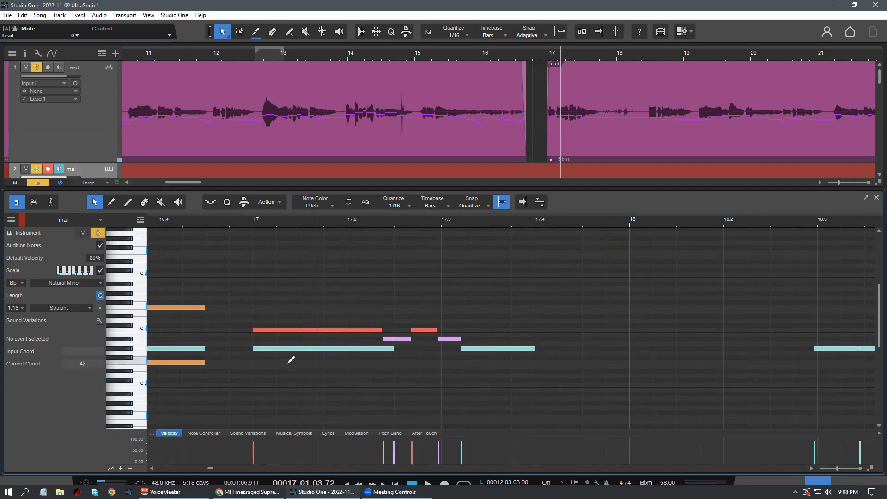
Undo the trial chord at the start of bar 17, back to the separate Bb 3, C 4 and Db 4 notes
mouse_move(271, 220)
mouse_down()
mouse_move(288, 205)
mouse_move(275, 212)
mouse_up()
key(ctrl+z)
key(ctrl+z)
key(ctrl+z)
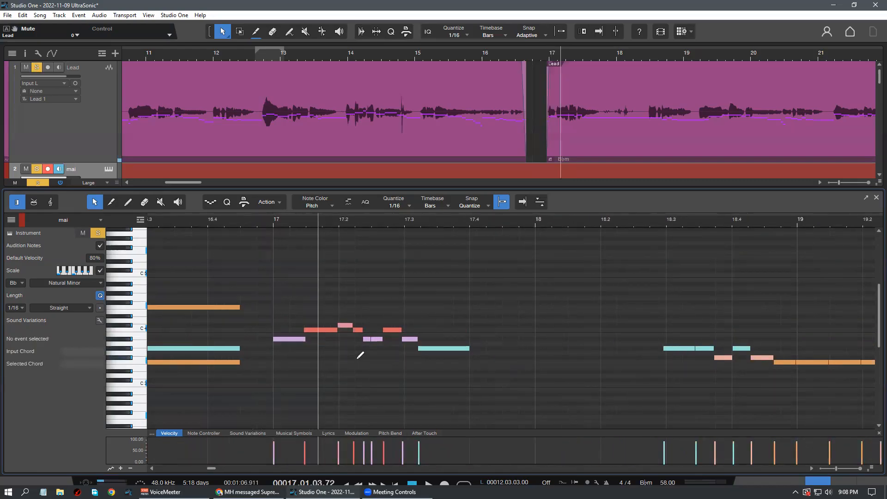
Remove the first C 4 in bar 17, hold Bb 3 and Db 4 together from 17.1.1 to 17.2.1, and play back
click(257, 214)
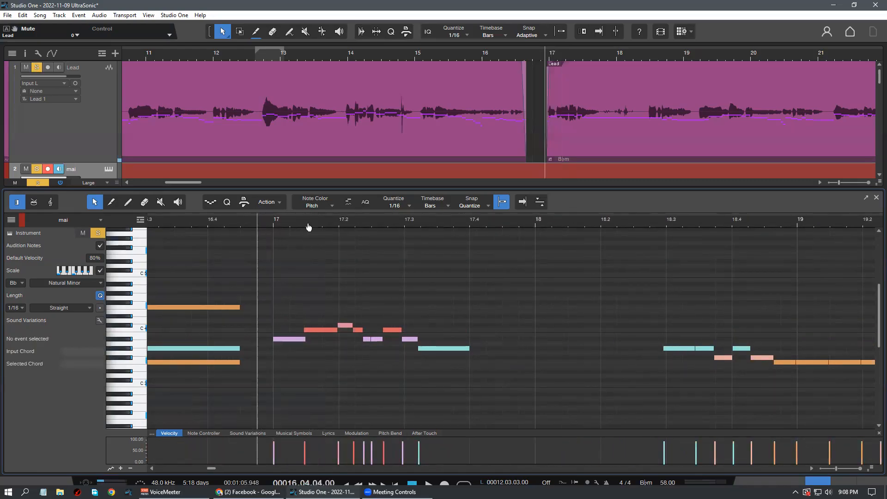
double_click(318, 330)
drag(304, 339, 273, 326)
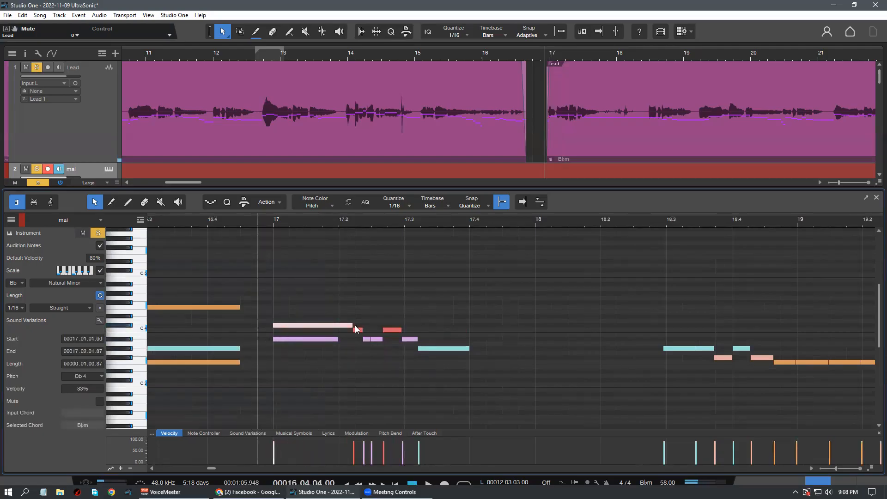
drag(342, 330, 338, 329)
click(339, 363)
key(space)
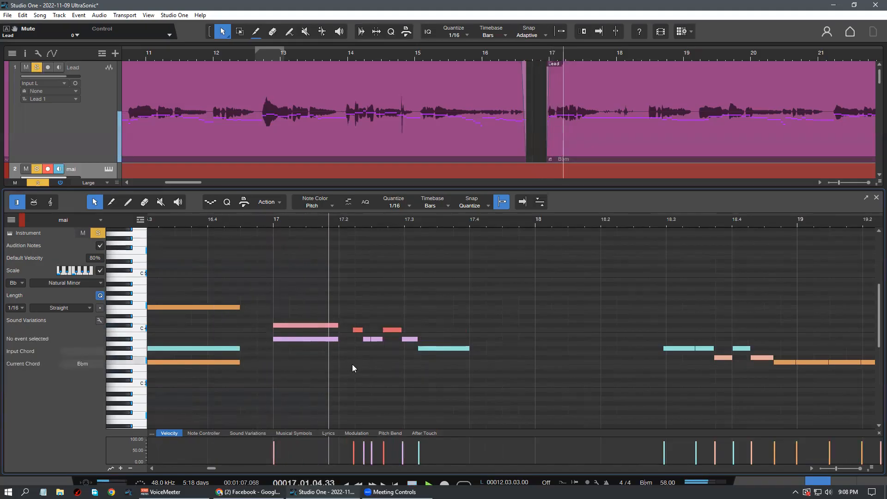
Extend the short C 4 back to 17.2.1, delete the two Bb 3 notes beneath, and merge the C 4 notes
drag(353, 329, 338, 329)
click(366, 339)
key(Delete)
click(377, 339)
key(Delete)
drag(387, 344, 344, 305)
key(g)
Delete the last Bb 3, start the Ab 3 at 17.2.1 and lengthen the C 4 to end with it before 17.4
click(379, 360)
drag(401, 330, 342, 365)
key(Delete)
click(421, 349)
drag(404, 330, 464, 337)
click(210, 245)
key(space)
key(w)
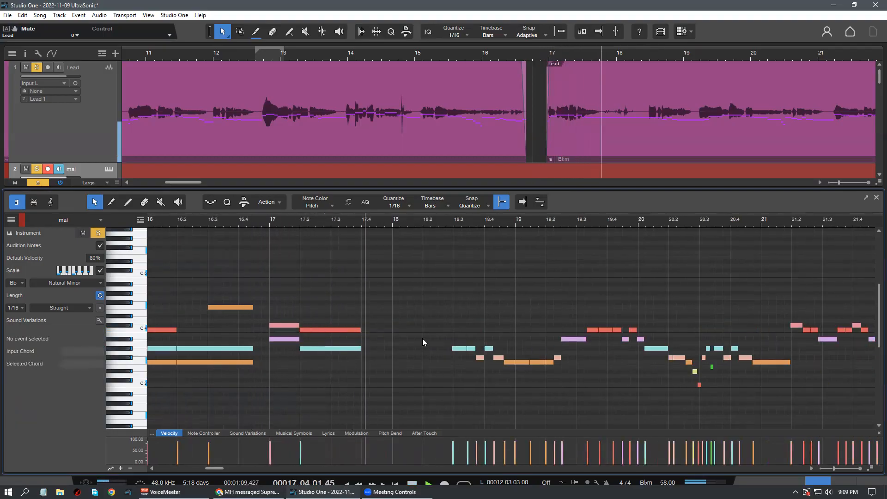
Play back the held chords through bars 16 and 17 with the lead vocal
scroll(368, 350, down, 1)
drag(300, 223, 385, 217)
click(267, 225)
drag(303, 225, 300, 231)
key(space)
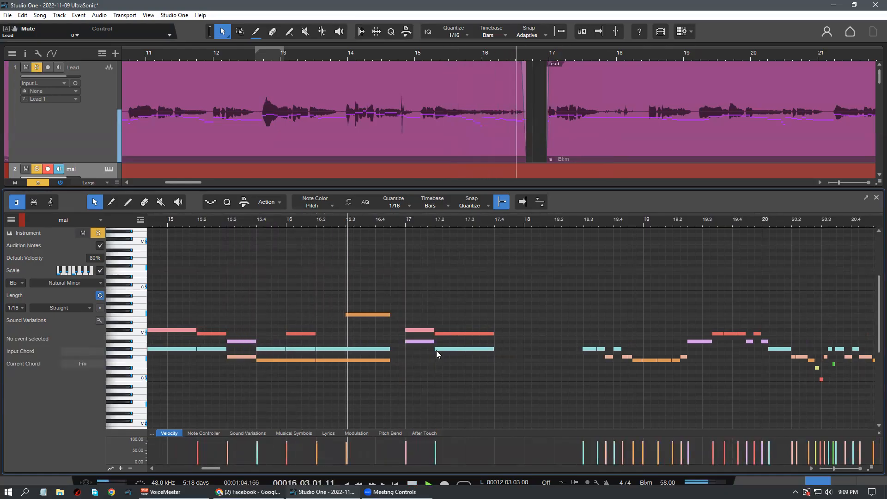
mouse_move(425, 220)
mouse_down()
mouse_move(441, 198)
mouse_move(430, 231)
mouse_up()
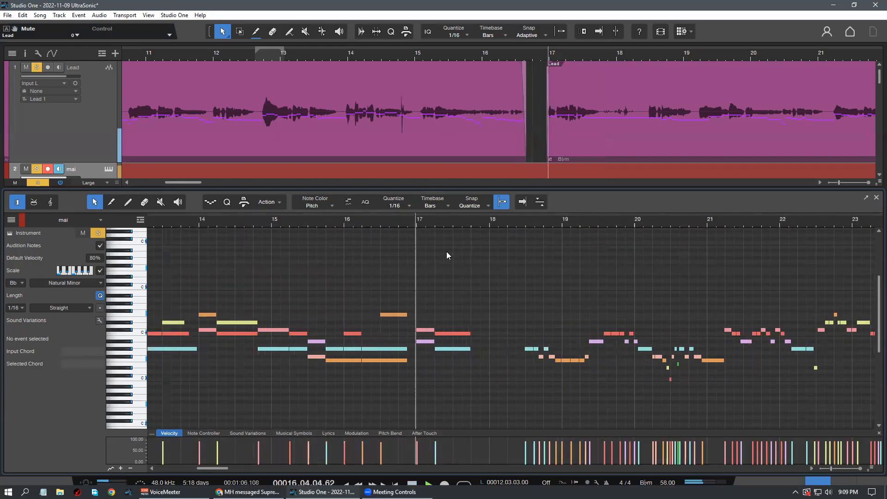
mouse_move(492, 221)
mouse_down()
mouse_move(490, 229)
mouse_move(553, 184)
mouse_up()
key(space)
scroll(471, 322, down, 1)
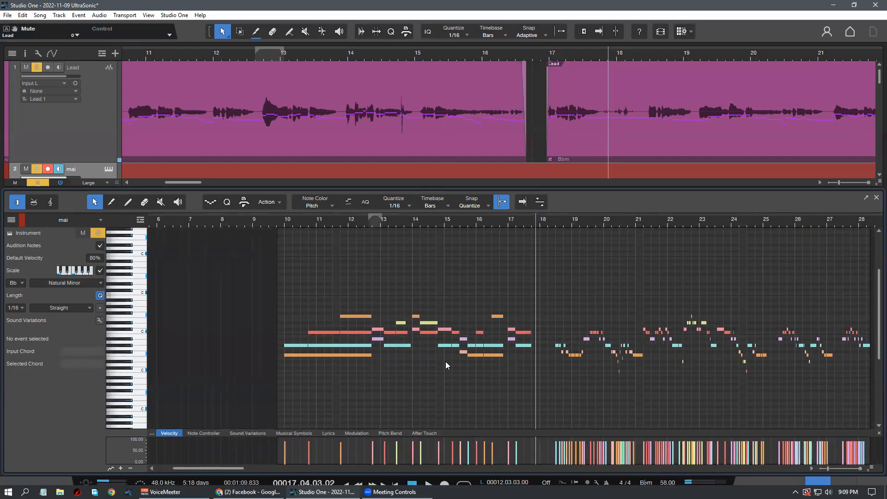
Play back the held chords from bar 10 and select the C 4 that starts at 10.4.1
drag(300, 381, 324, 406)
click(289, 222)
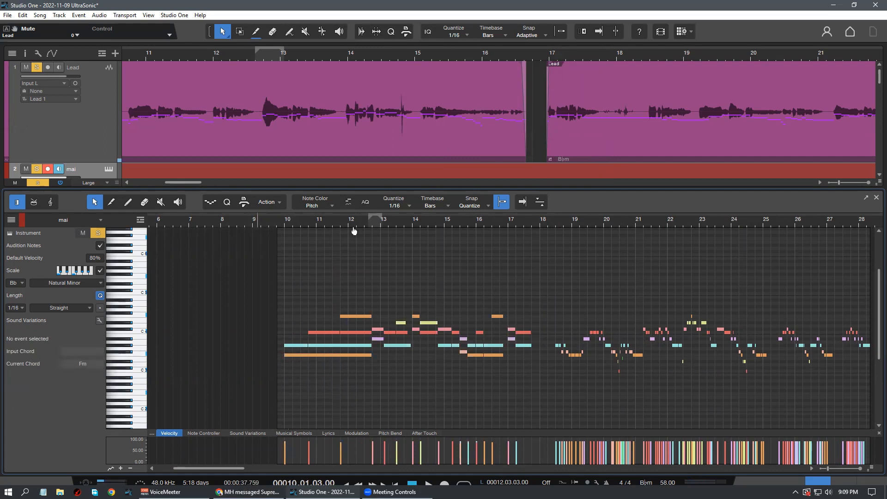
scroll(352, 235, up, 2)
scroll(331, 347, up, 1)
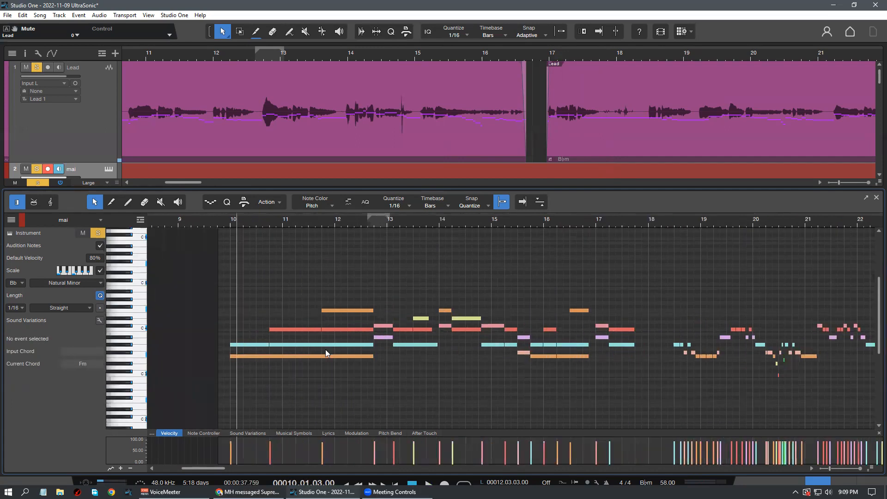
click(268, 225)
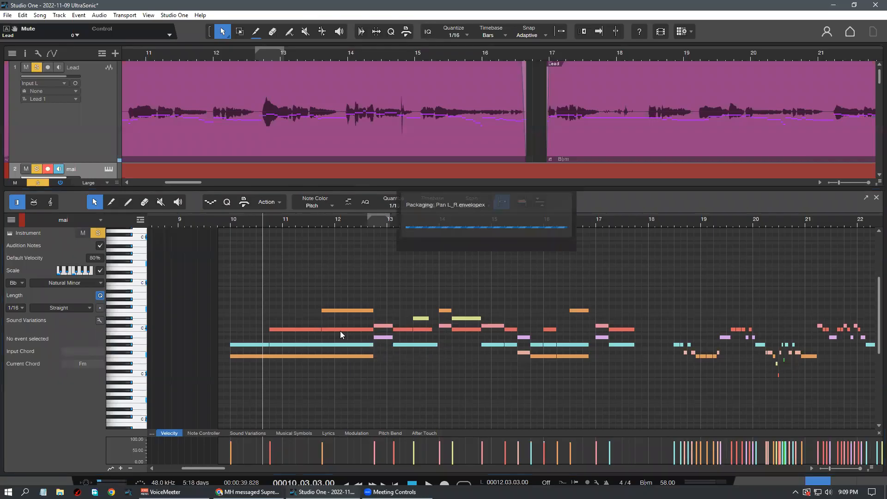
click(227, 219)
drag(284, 219, 270, 236)
key(space)
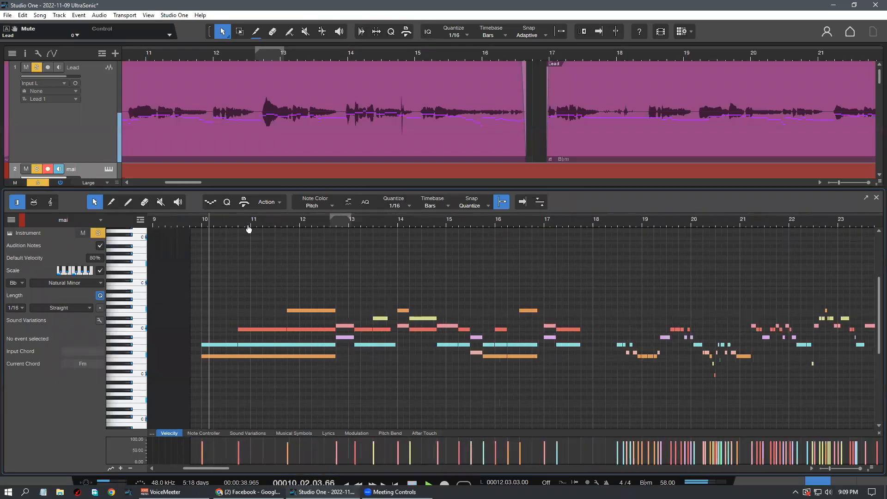
scroll(255, 314, up, 1)
key(space)
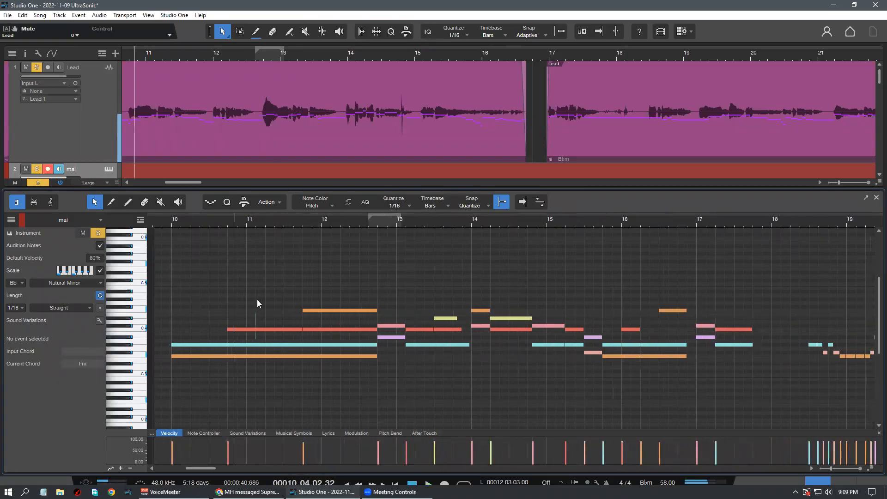
key(Left)
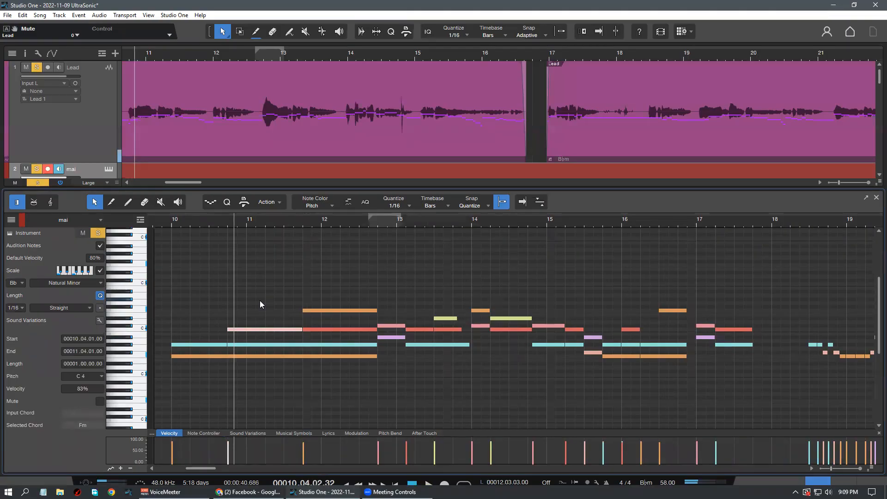
Lower the selected C 4 note at bar 10.4 by one octave to C 3 and play it back from bar 10
key(shift+Down)
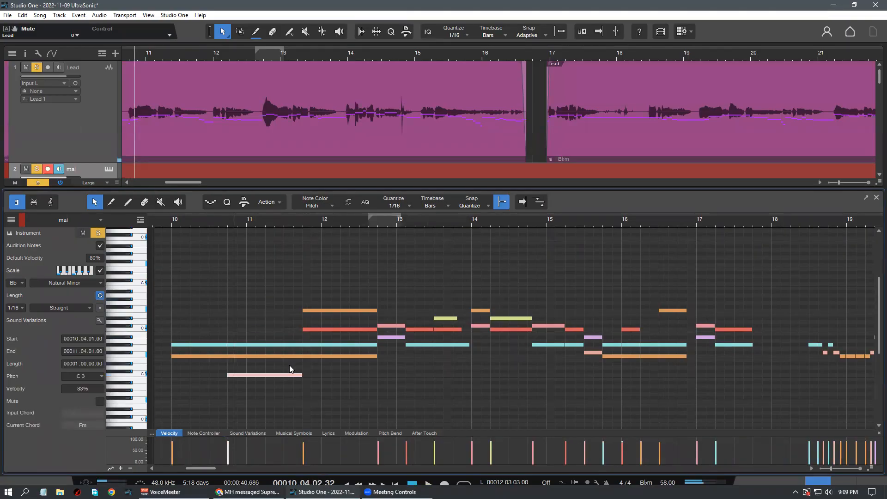
key(space)
click(177, 224)
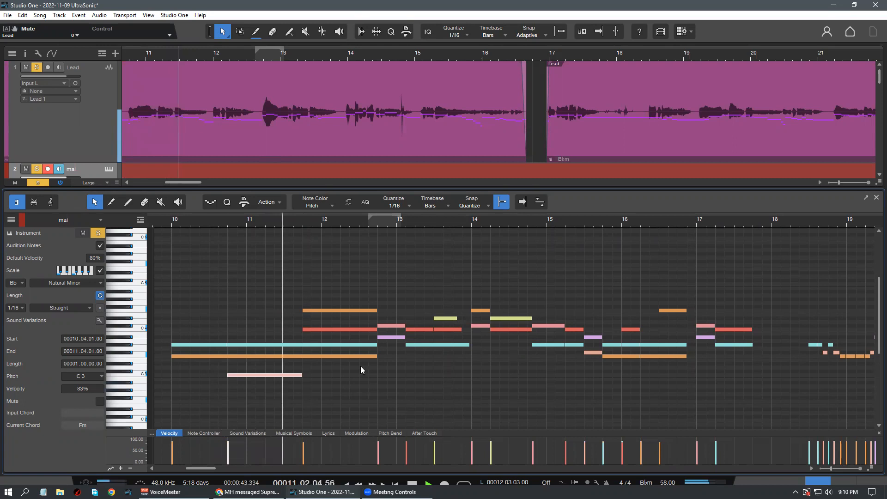
scroll(335, 224, down, 2)
scroll(338, 225, up, 2)
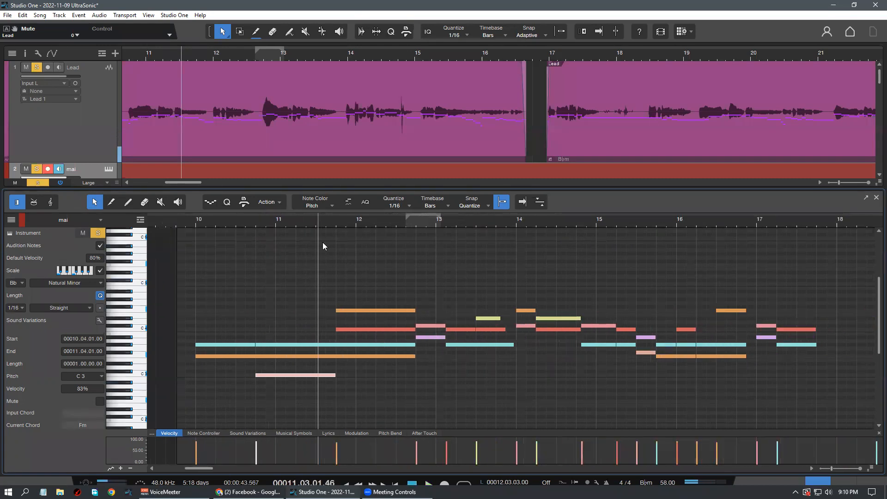
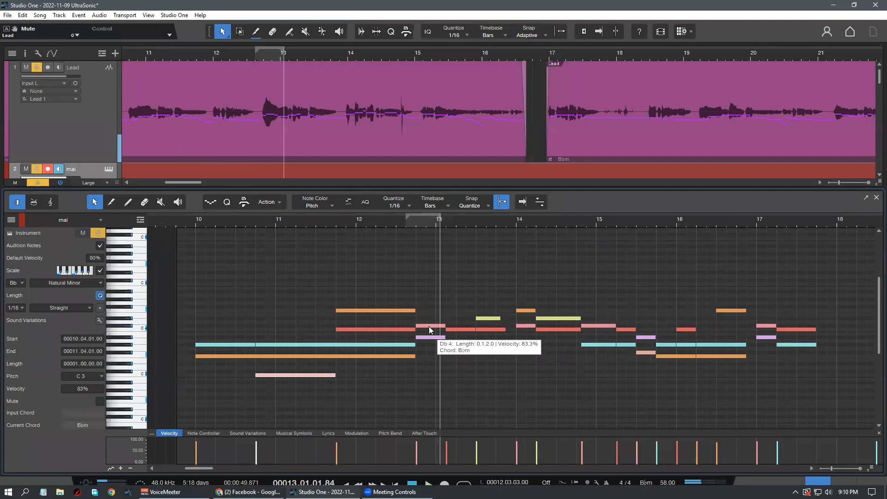
Add octave-lower copies of the Db 4 and Bb 3 notes at bar 12.4, aligned with the originals, and audition them
mouse_move(433, 342)
mouse_down()
mouse_move(427, 319)
mouse_move(437, 325)
mouse_up()
key(shift+Down)
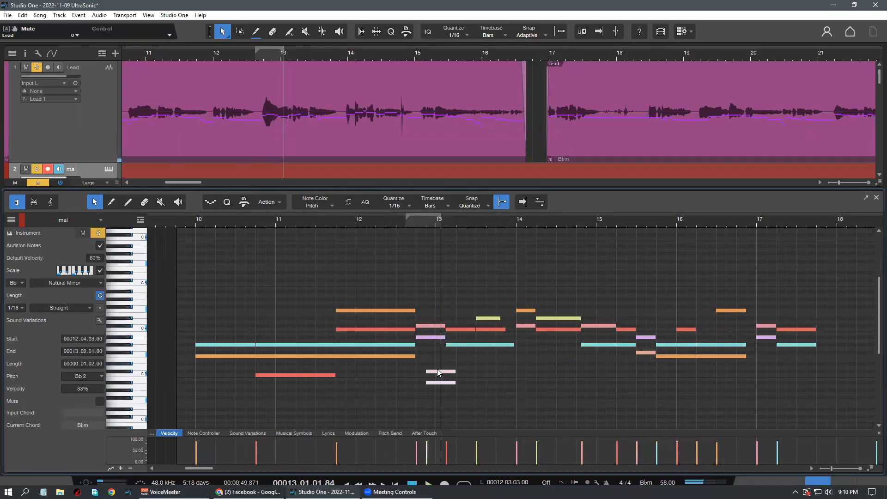
drag(433, 375, 423, 374)
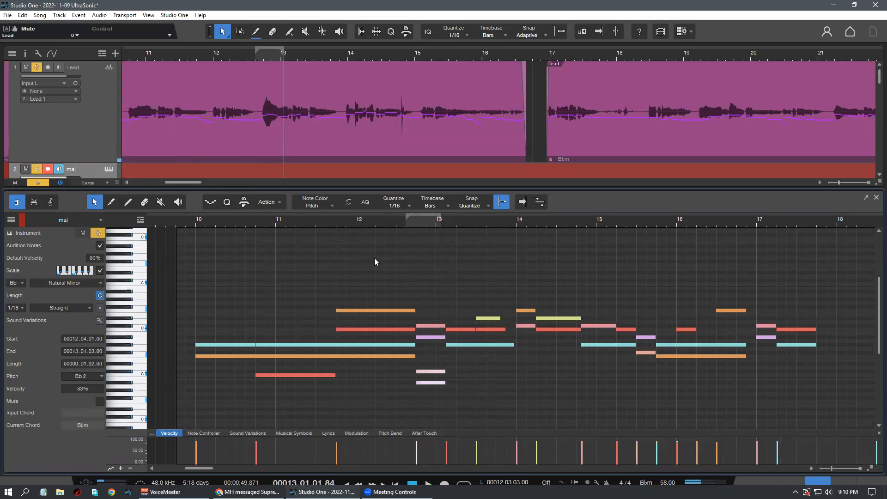
click(340, 218)
key(space)
scroll(340, 218, down, 6)
scroll(339, 235, up, 5)
scroll(370, 302, down, 1)
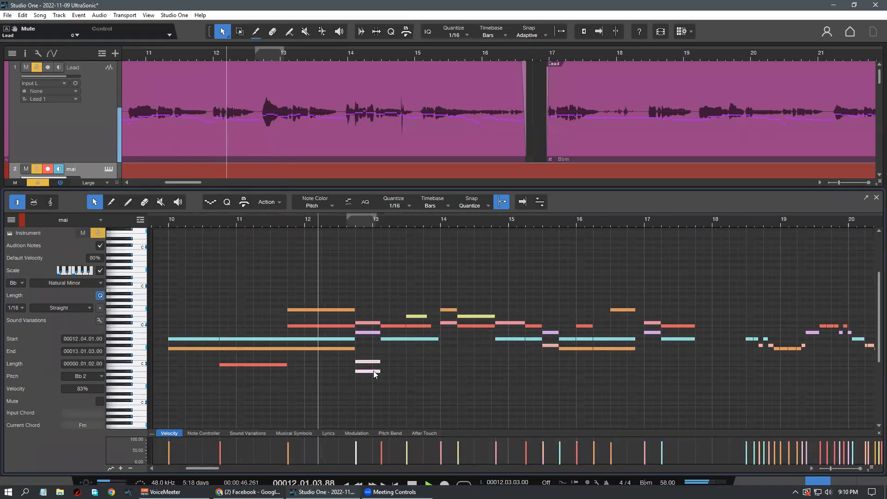
click(383, 383)
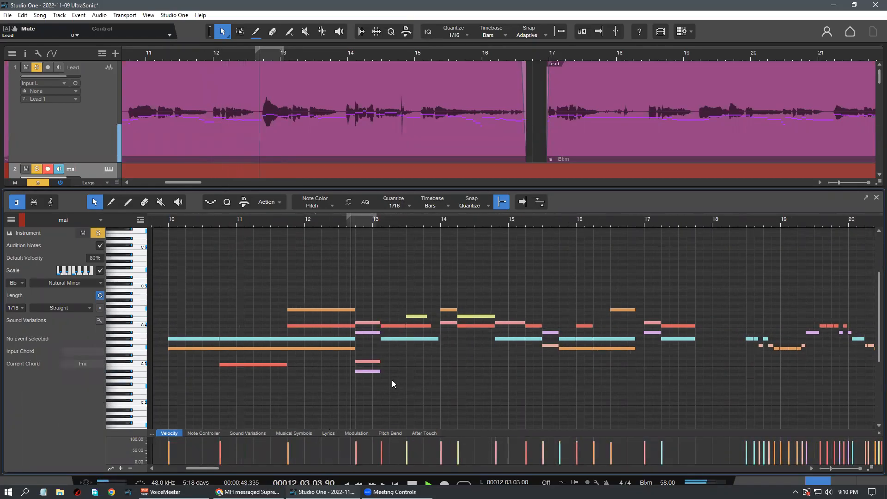
scroll(392, 227, up, 4)
scroll(387, 389, up, 1)
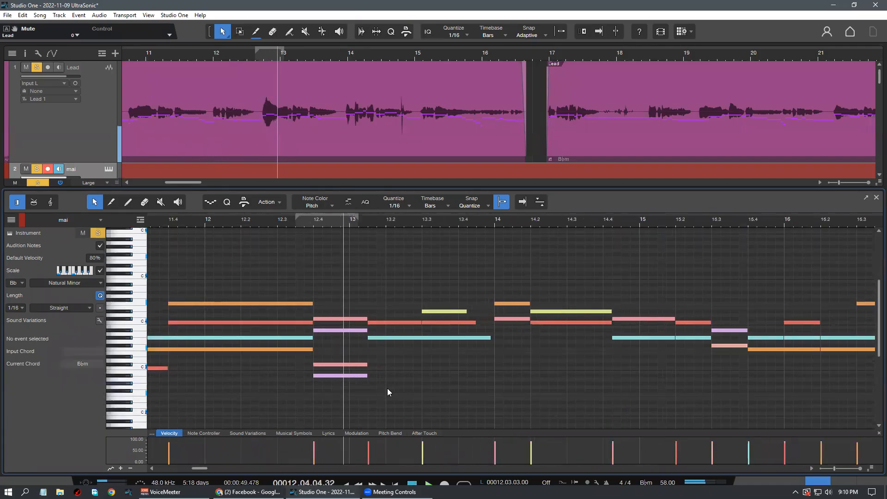
Delete the Bb 2 note at bar 12.4, raise the Db 3 note there to Gb 3, and play the passage
click(332, 375)
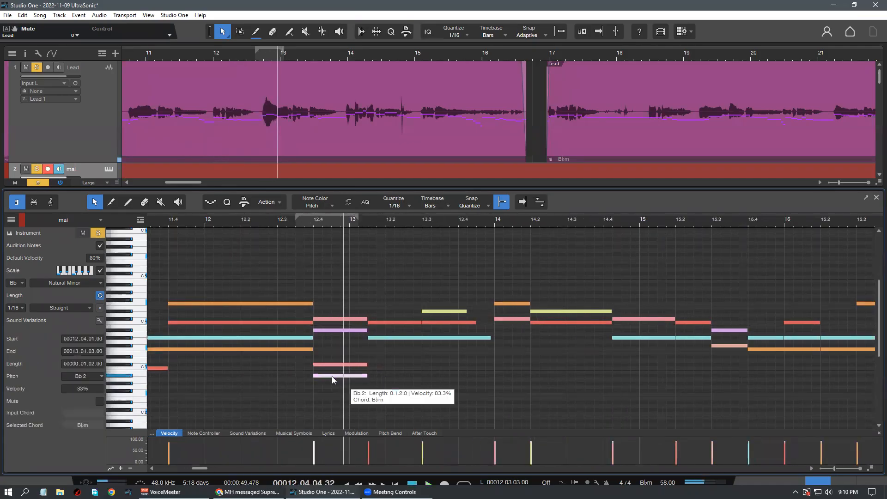
key(Delete)
click(332, 364)
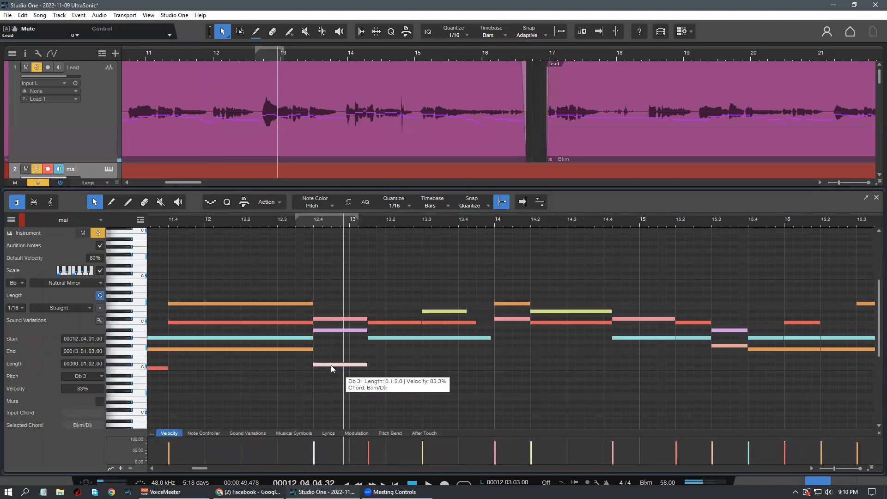
drag(333, 364, 334, 345)
click(336, 365)
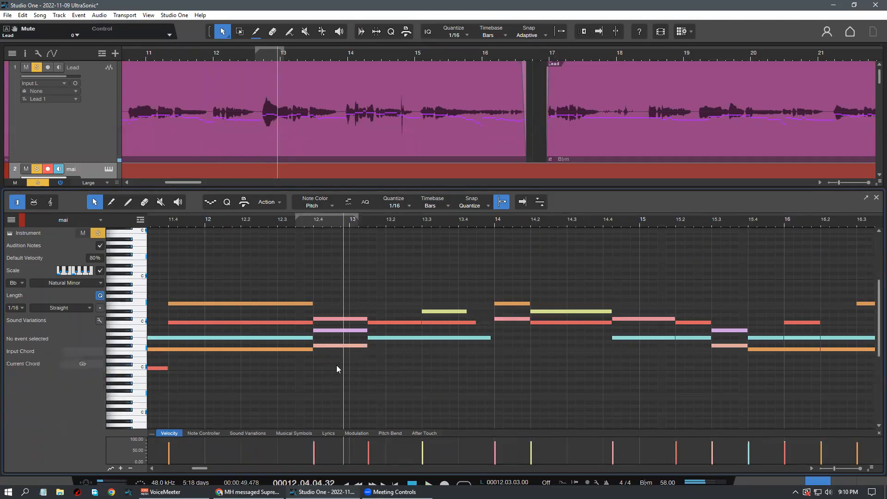
click(233, 221)
key(space)
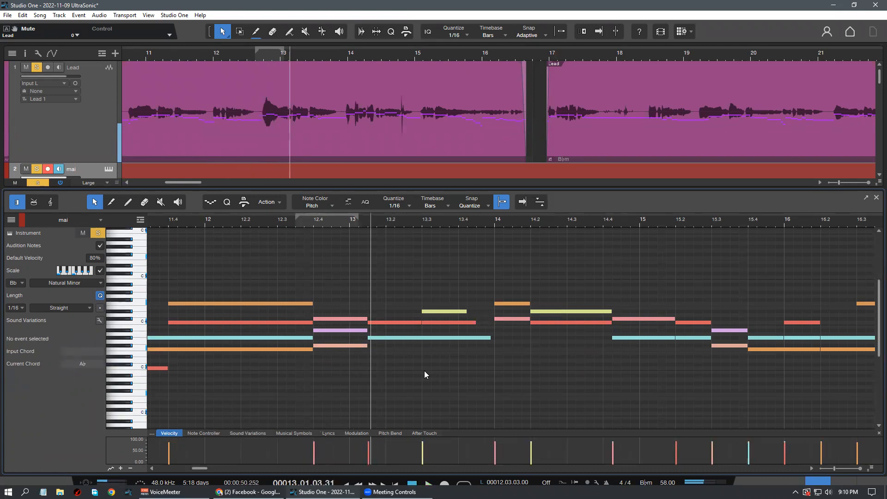
mouse_move(339, 223)
mouse_down()
mouse_move(345, 217)
mouse_move(341, 230)
mouse_up()
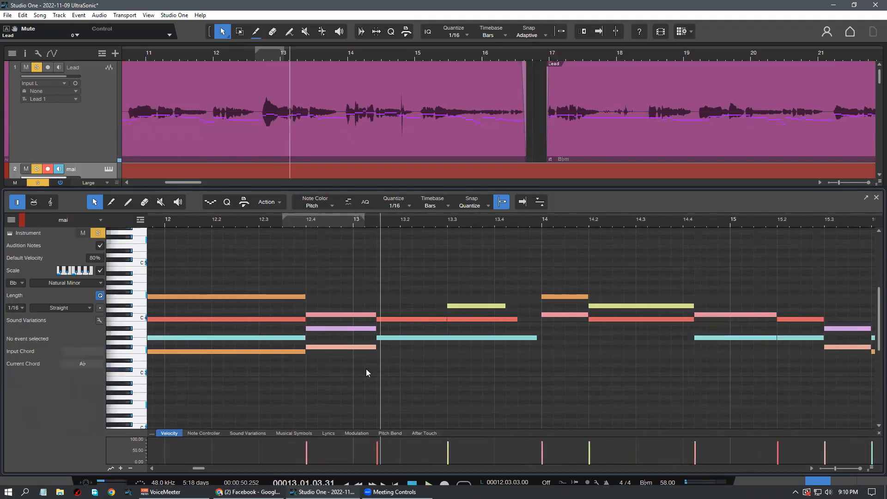
Delete the Gb 3 note at bar 12.4 and listen to the remaining Db 4 and Bb 3 notes
click(358, 347)
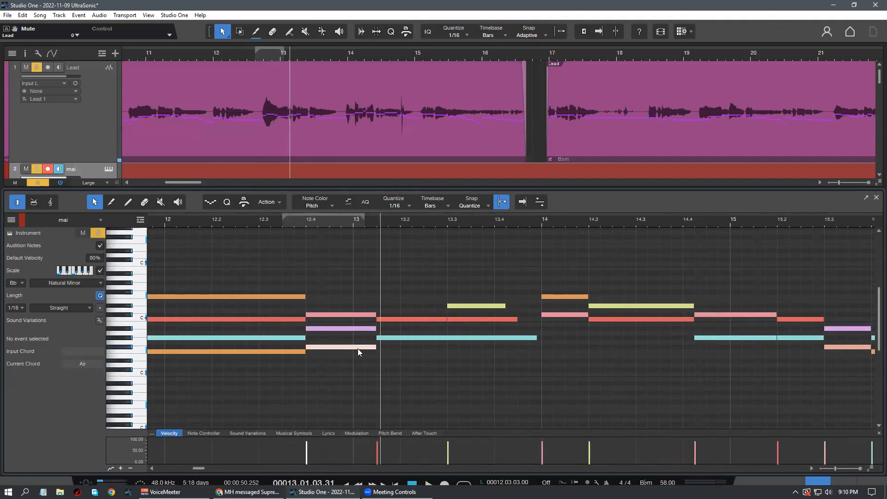
key(Delete)
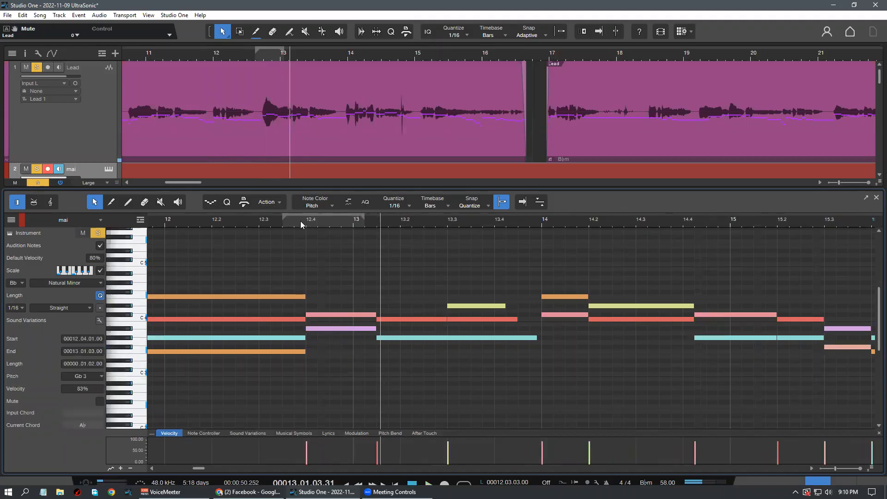
key(space)
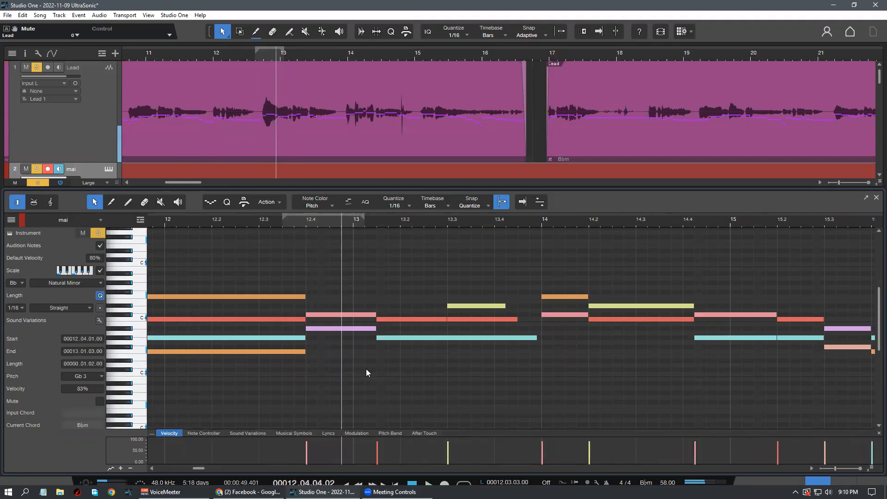
Add a Gb 3 note at bar 12.4 beneath Db 4 and Bb 3 with their same length, and audition it
scroll(339, 333, up, 2)
click(331, 297)
drag(331, 315, 334, 349)
click(338, 371)
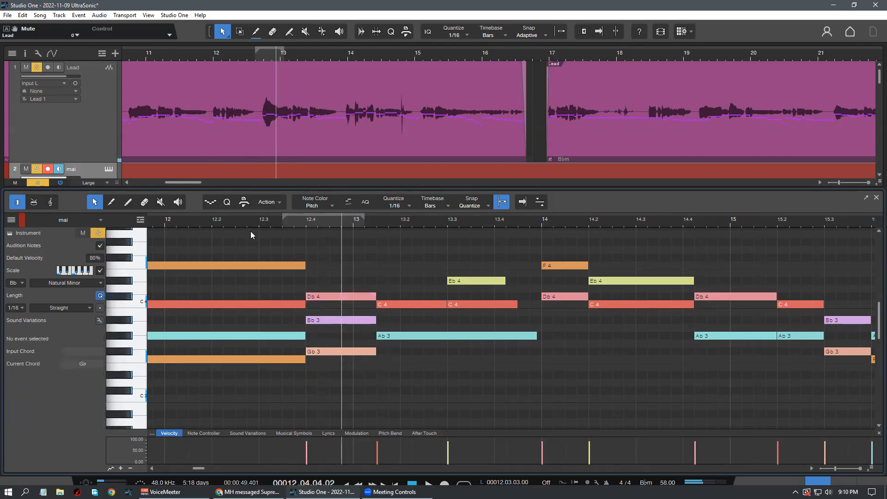
click(254, 226)
key(space)
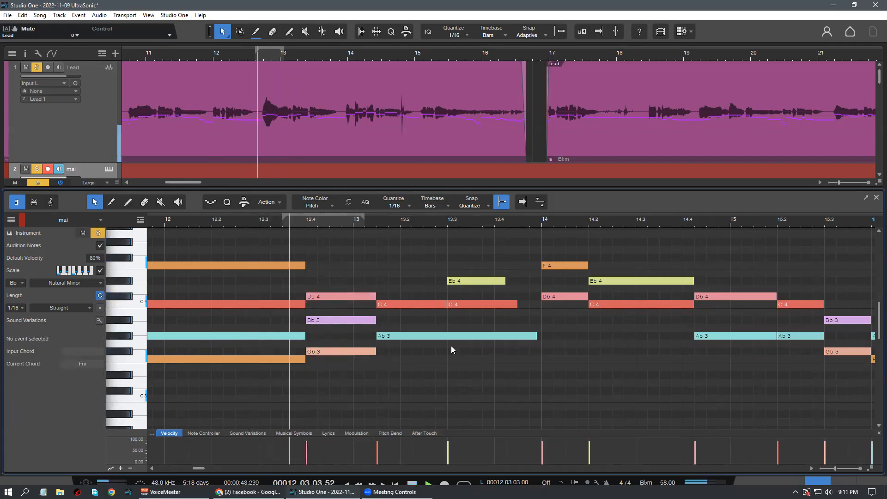
key(space)
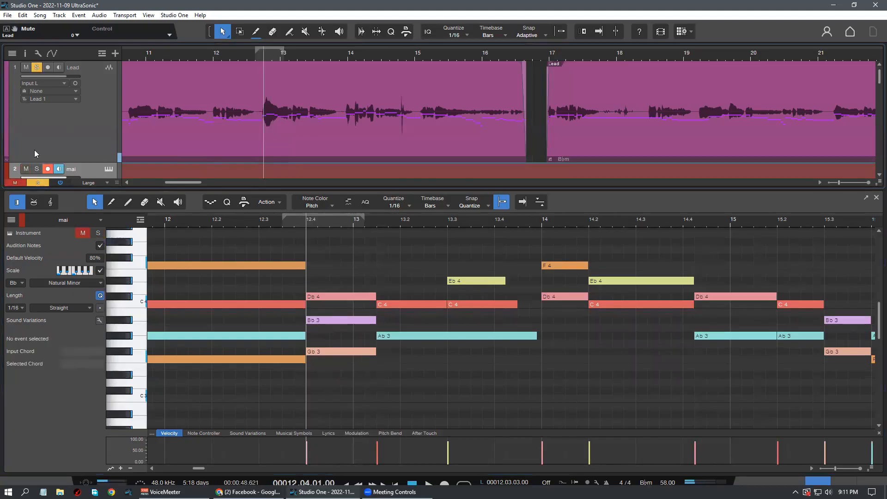
Listen to the Lead vocal on its own, then play it from about bar 12.3 with the mai track soloed again
click(26, 67)
key(space)
click(36, 67)
click(248, 218)
key(space)
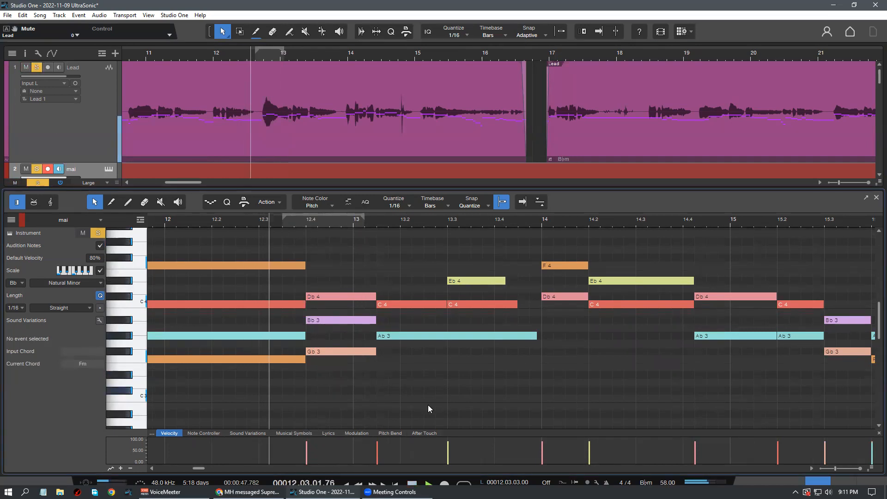
drag(388, 221, 365, 269)
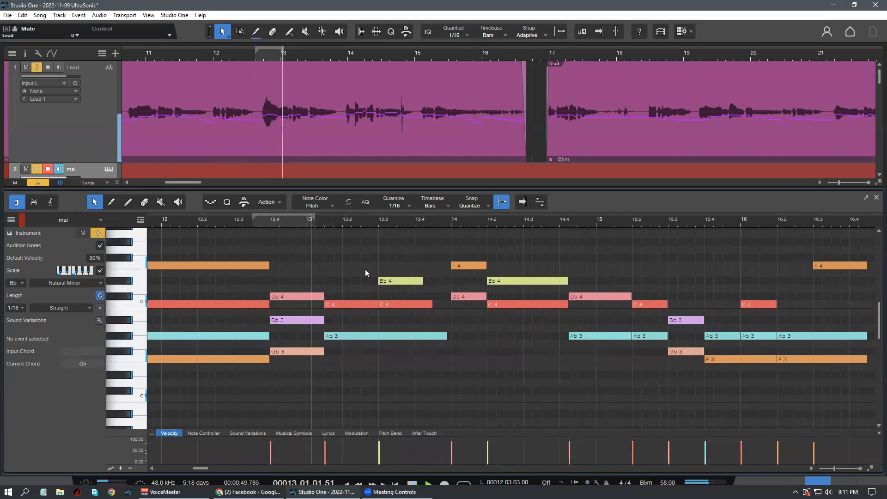
Add an F 3 note under the Ab 3 note from 13.1.3 to the start of bar 14, and play it back
double_click(329, 359)
drag(334, 359, 450, 360)
click(266, 279)
click(238, 221)
scroll(296, 286, down, 2)
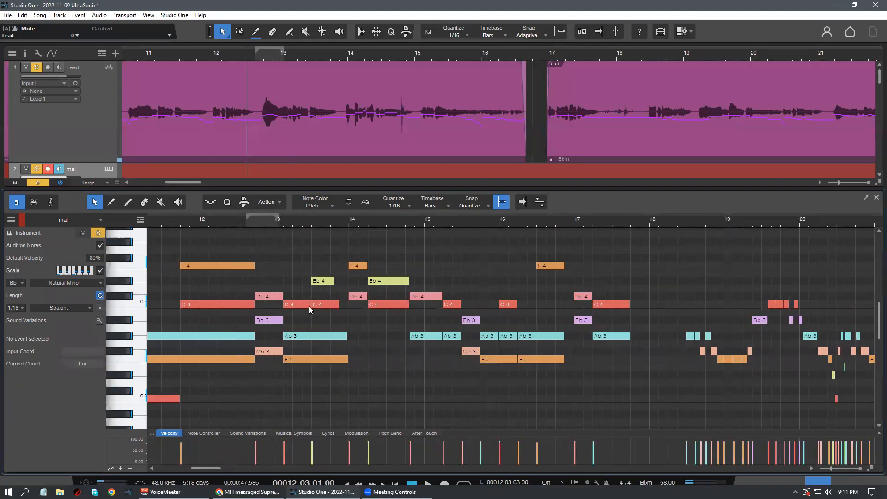
key(space)
scroll(331, 334, down, 1)
drag(298, 221, 298, 320)
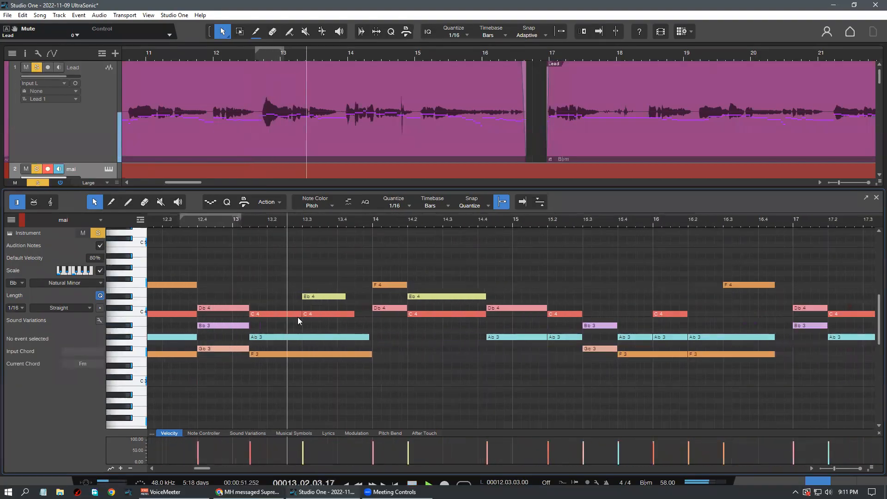
Lower the first C 4 note in bar 13, starting at 13.1.3, by one octave to C 3 and play it back
scroll(297, 325, up, 2)
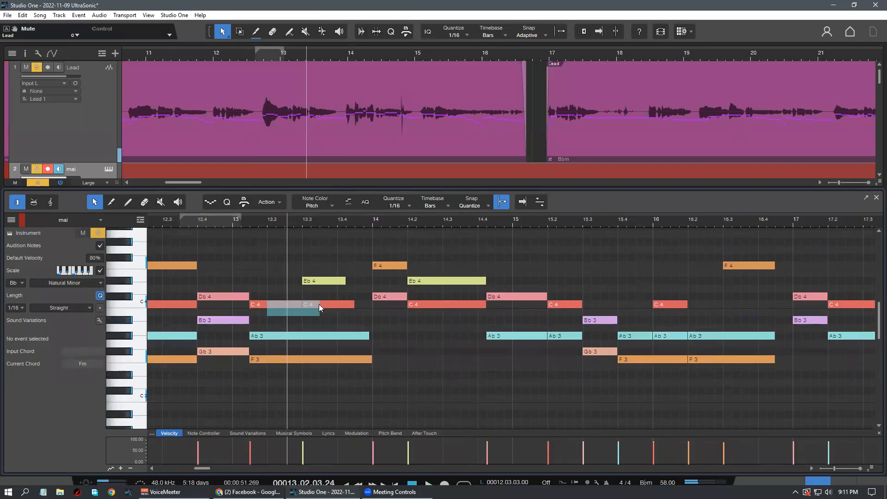
drag(293, 321, 321, 298)
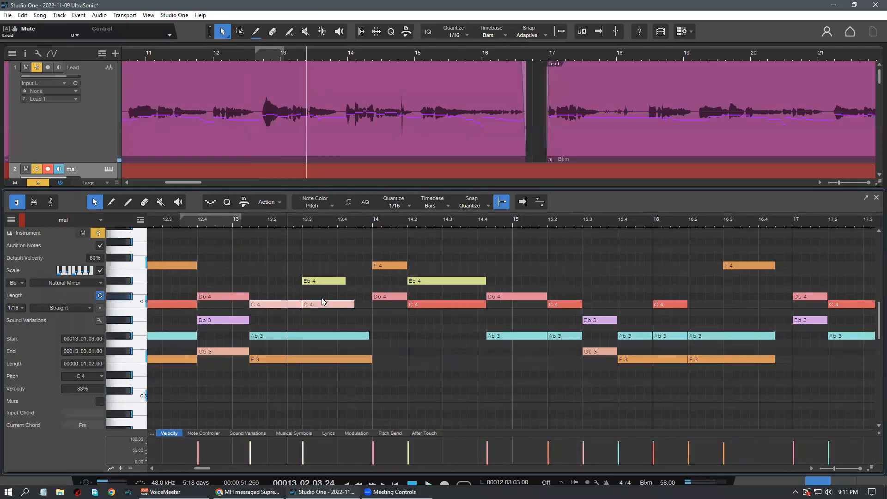
click(277, 304)
key(shift+Down)
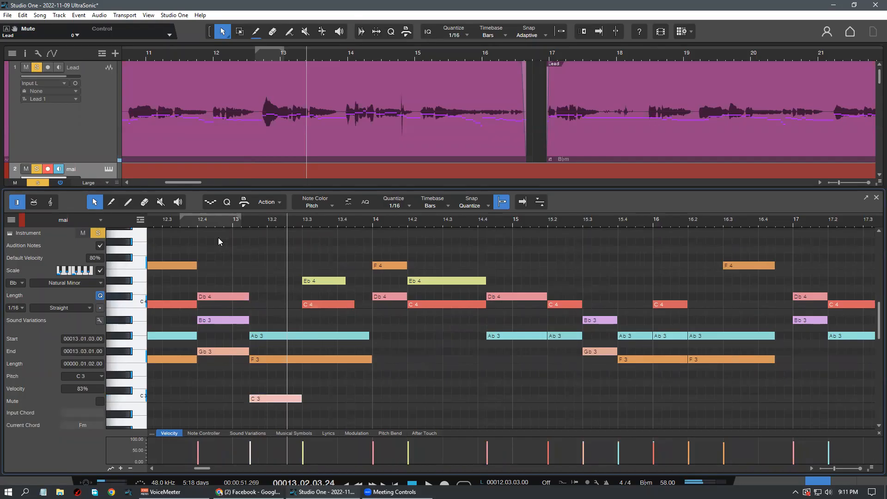
scroll(231, 258, down, 2)
key(space)
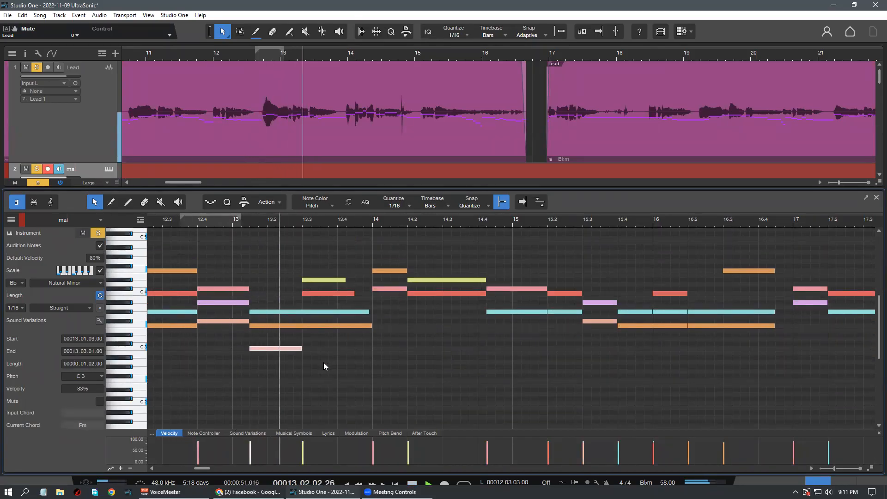
Lower the Eb 4 note at bar 13.3 by one octave and shorten the F 3 note to end at 13.3
drag(311, 255, 344, 286)
key(shift+Down)
click(348, 354)
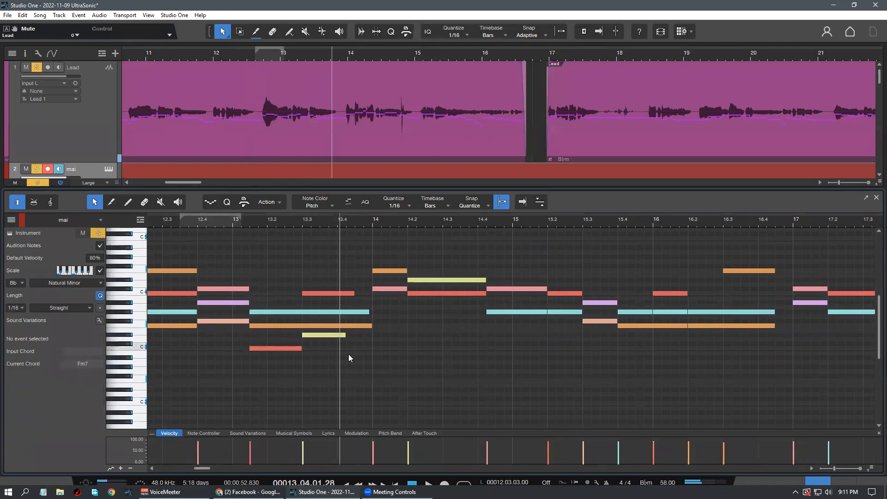
click(252, 218)
drag(373, 327, 302, 327)
key(space)
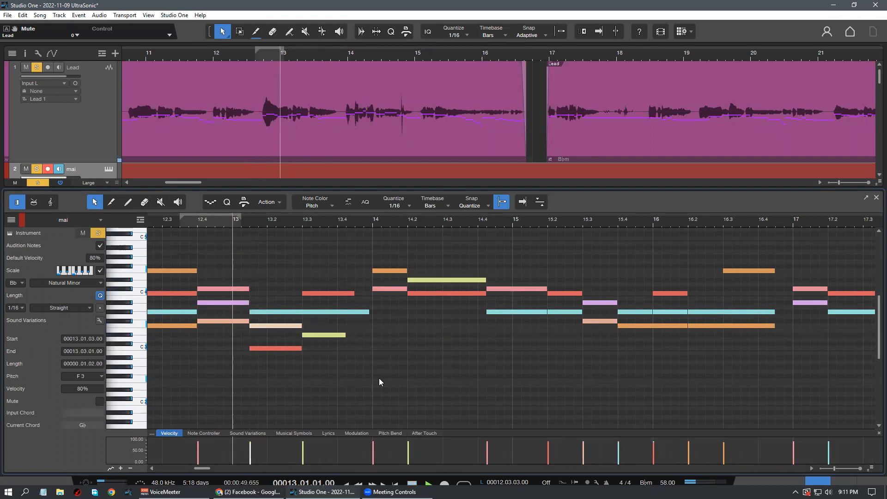
click(379, 378)
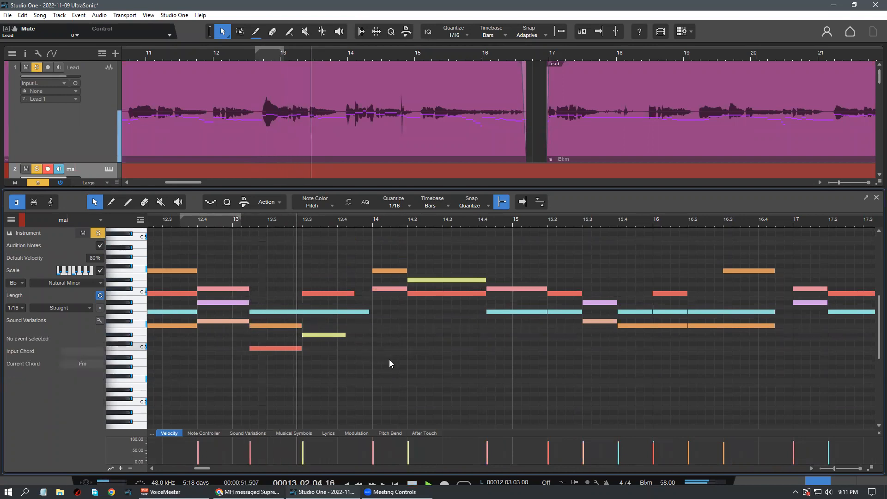
Move the Eb 3 note at bar 13.3 down to C 3 and listen to the result
drag(313, 333, 316, 344)
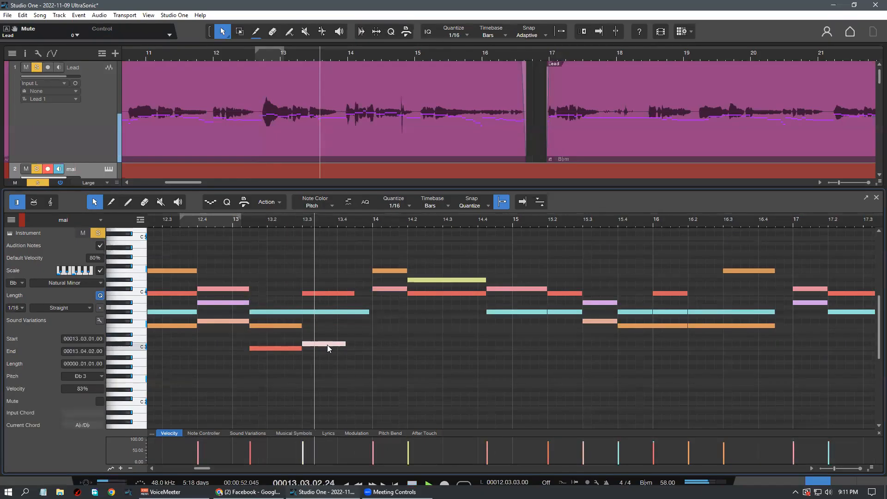
drag(327, 345, 328, 350)
key(space)
key(space)
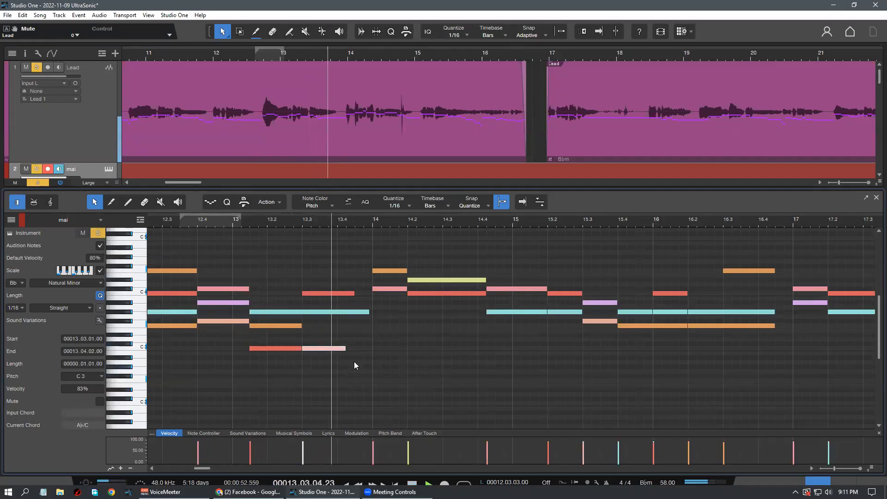
key(space)
Extend the F 3 note and the bar 13.3 C 3 note to 13.4.3, matching the C 4 above, and play back
drag(301, 325, 354, 348)
key(shift+Up)
key(space)
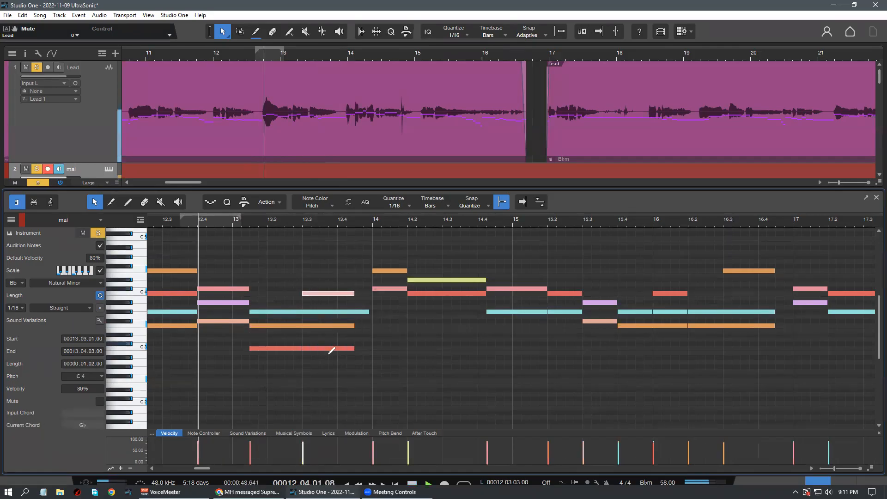
scroll(367, 374, down, 1)
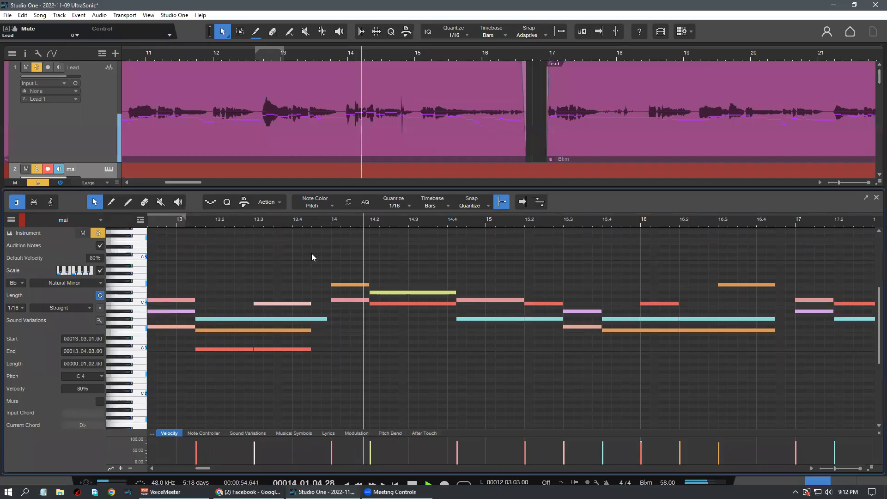
Try an octave-lower copy of the F 4 and Eb 4 notes in bar 14, play it back, and undo it
drag(376, 225, 307, 225)
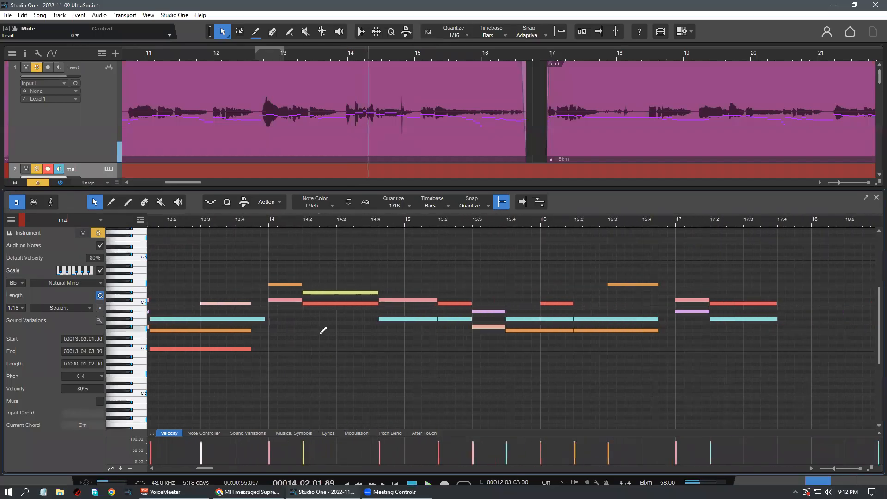
scroll(293, 347, up, 1)
click(226, 220)
key(space)
drag(269, 334, 309, 347)
drag(287, 262, 353, 296)
drag(282, 281, 283, 347)
click(216, 235)
click(202, 222)
key(space)
scroll(320, 364, down, 1)
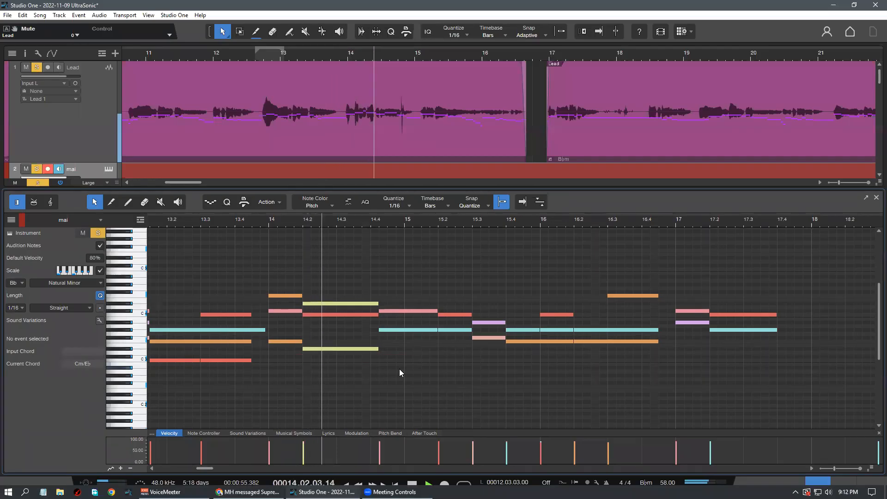
key(ctrl+z)
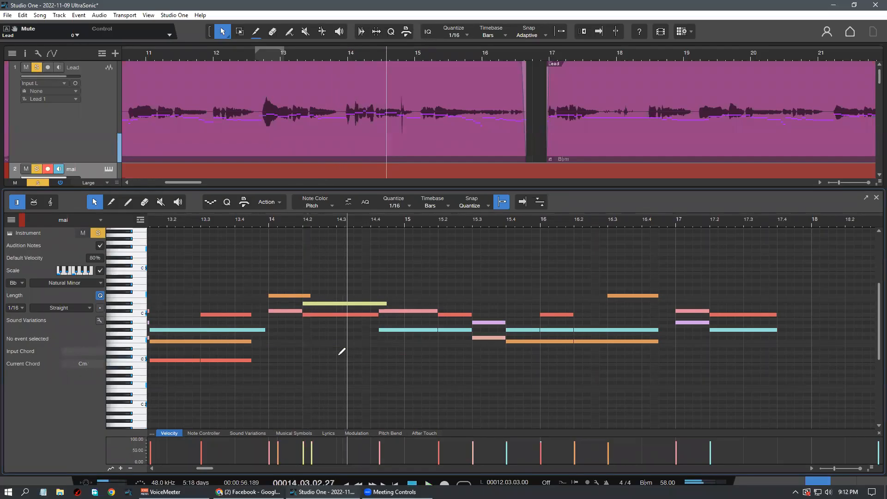
key(ctrl+z)
Lower all four notes of bar 14, from 14.1.1 to 14.4.2, by one octave and play back the passage
drag(277, 343, 344, 269)
key(shift+Down)
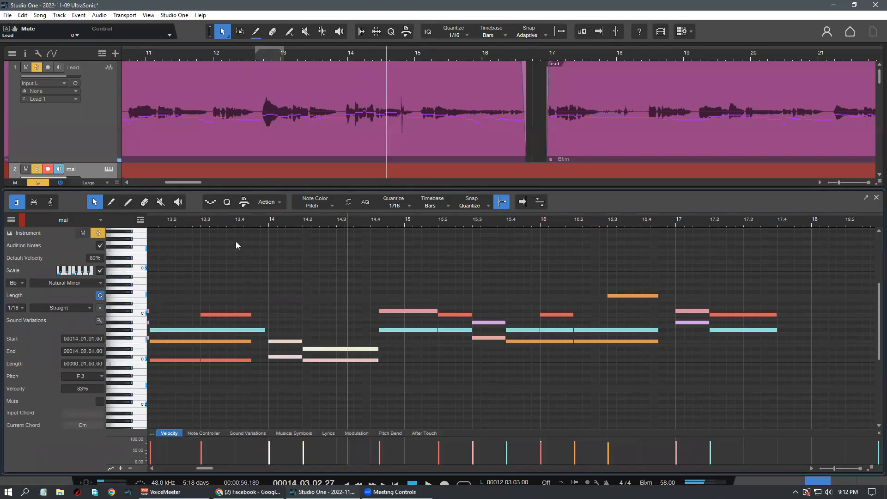
drag(206, 221, 218, 226)
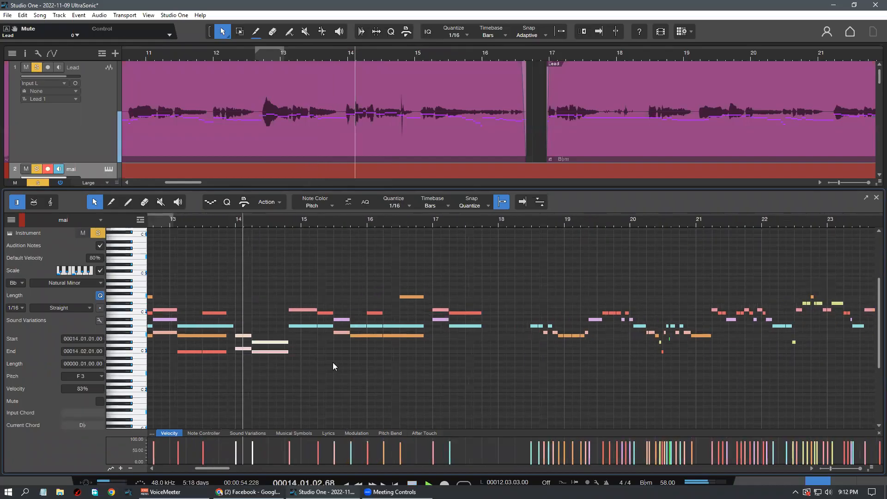
scroll(333, 360, up, 1)
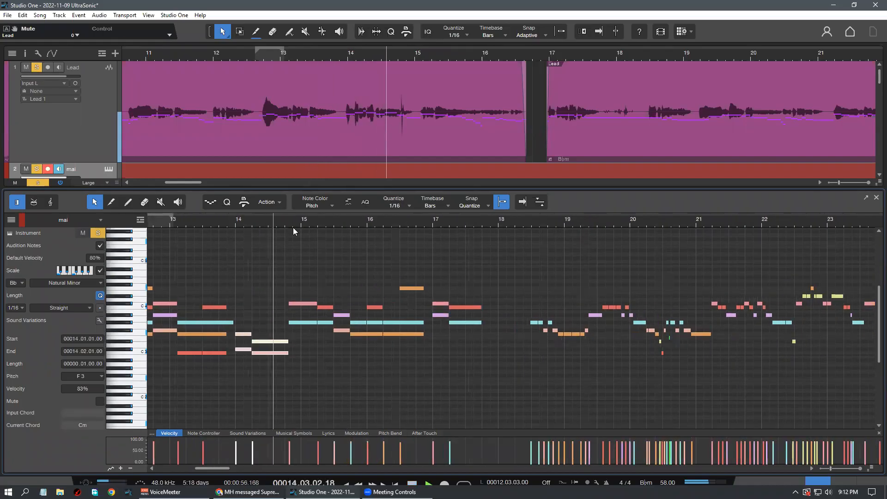
drag(282, 220, 303, 225)
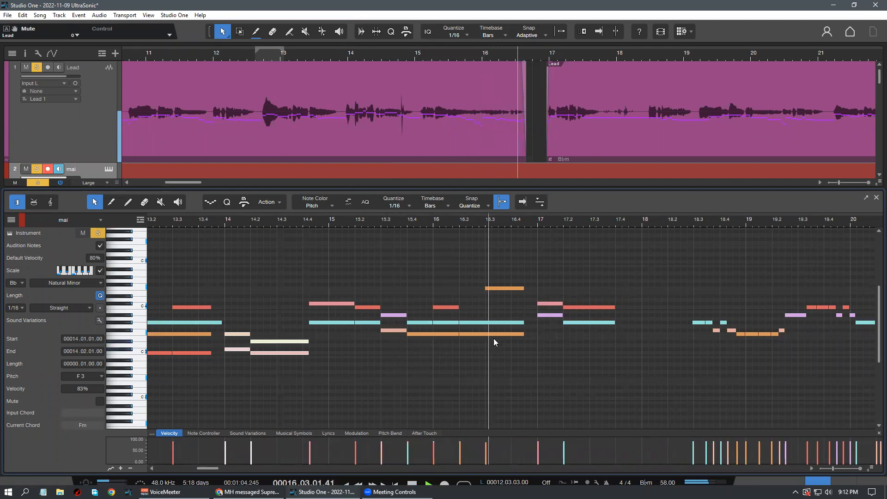
click(206, 222)
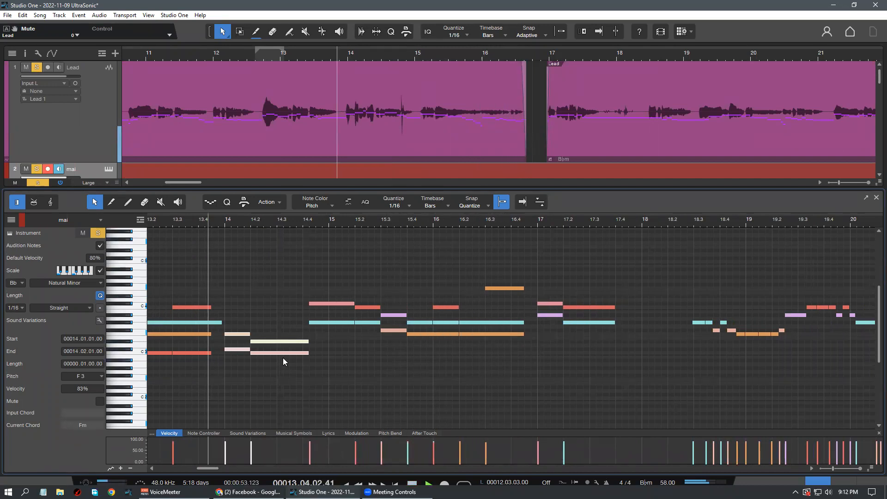
Raise only the Eb 3 note at 14.2 by one octave to Eb 4 and listen to the result
click(264, 334)
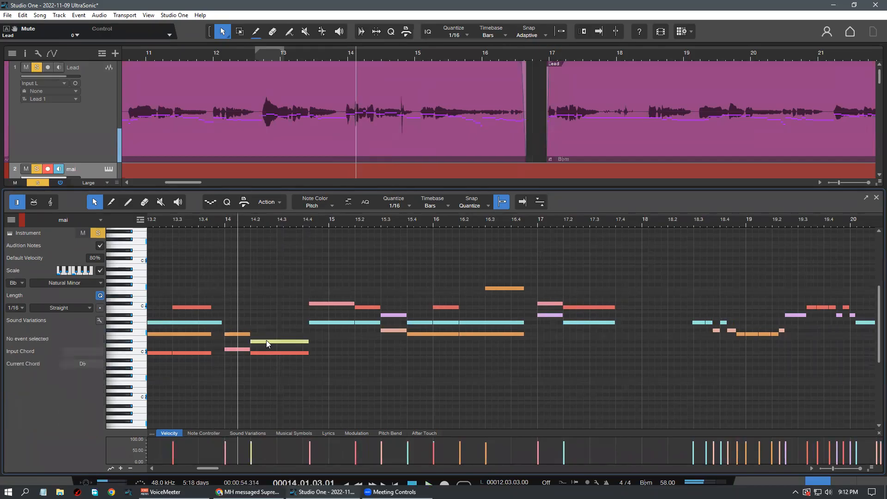
click(267, 341)
key(shift+Up)
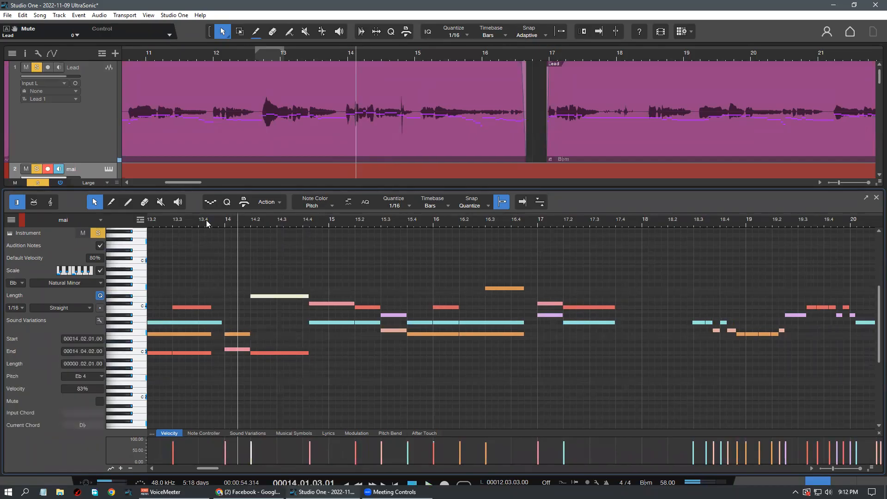
scroll(291, 368, down, 1)
click(300, 383)
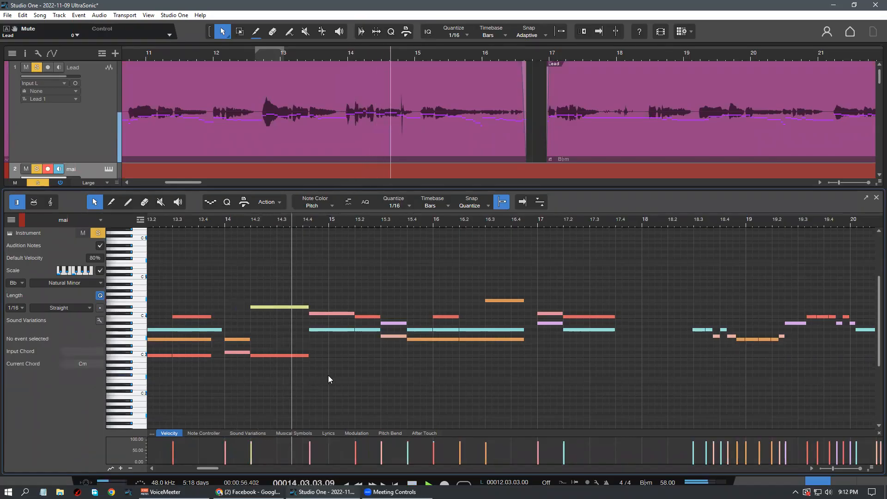
key(space)
Add a short Gb 3 note at 14.2 between the Eb 4 and C 3 notes
drag(262, 220, 276, 222)
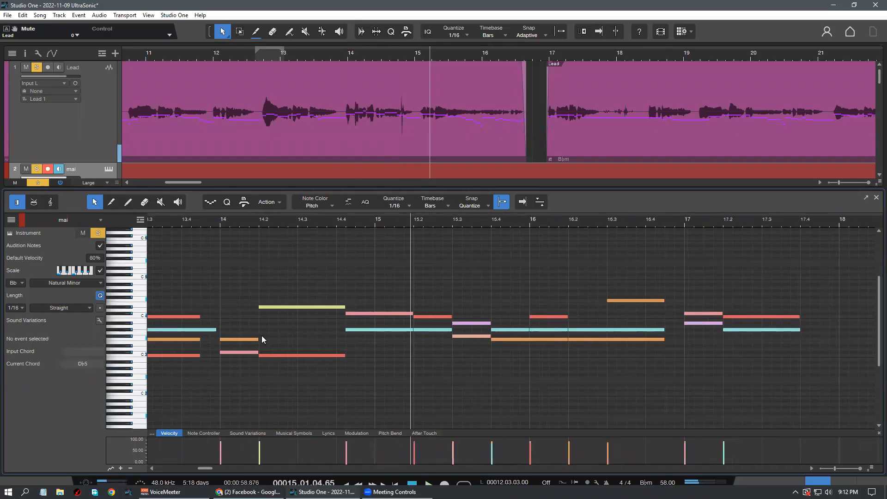
double_click(263, 339)
click(275, 343)
click(265, 338)
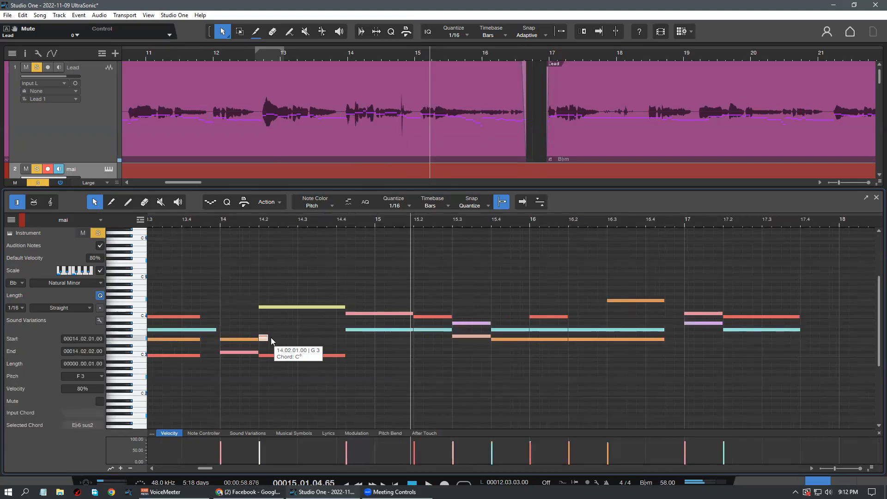
drag(272, 338, 271, 338)
click(270, 338)
click(264, 336)
key(shift+Up)
key(shift+Down)
key(Down)
key(Down)
key(Down)
Extend the short middle note at 14.2 to 14.4.2, matching the notes around it, and play it back
drag(266, 347, 344, 357)
click(237, 244)
click(222, 217)
key(space)
scroll(341, 365, down, 1)
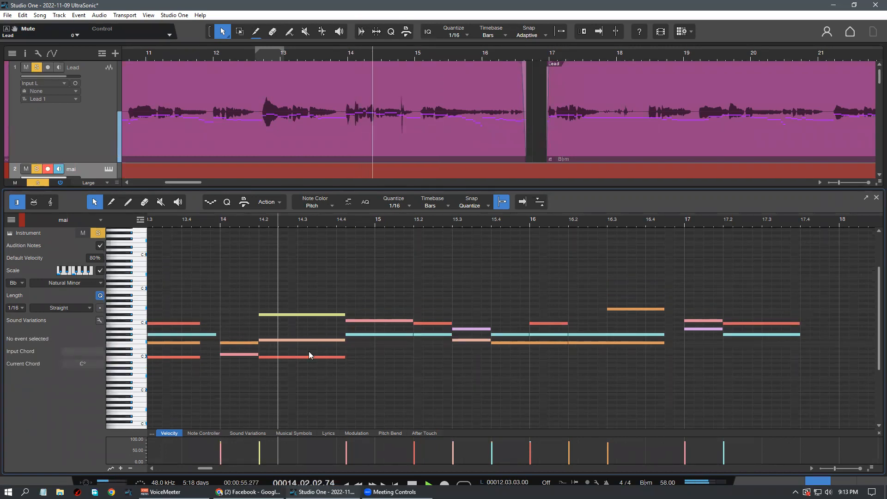
Raise the middle note at 14.2 to Ab 3 and play back the passage
drag(305, 339, 305, 334)
click(219, 224)
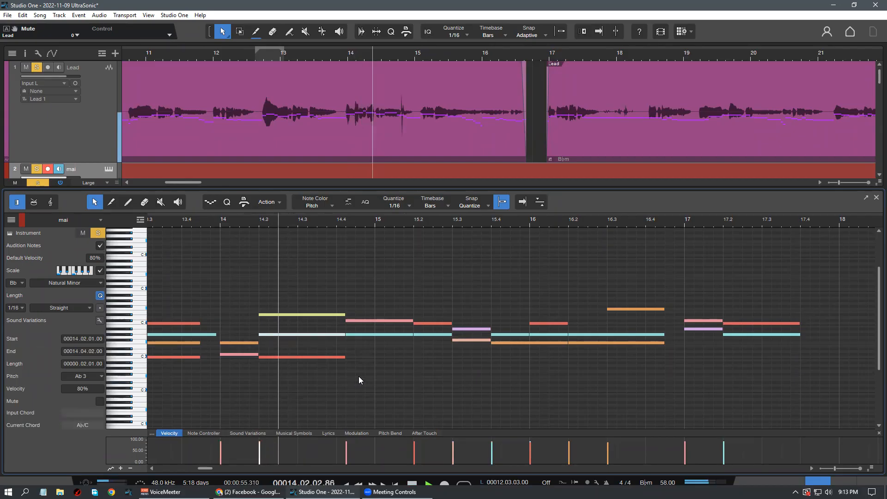
click(384, 371)
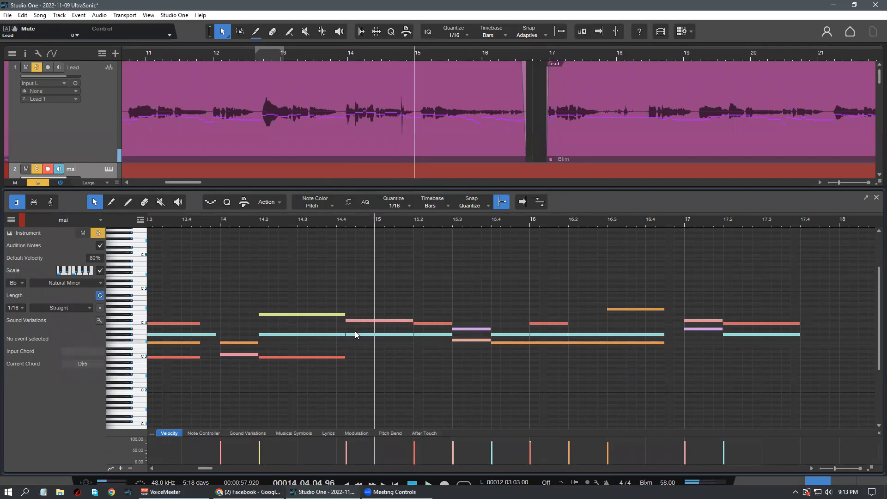
Draw an F 3 note from 14.4.2 to 15.2.1 beneath the Ab 3 note and play it back
click(348, 342)
drag(415, 351, 414, 351)
click(279, 220)
key(space)
scroll(416, 359, up, 1)
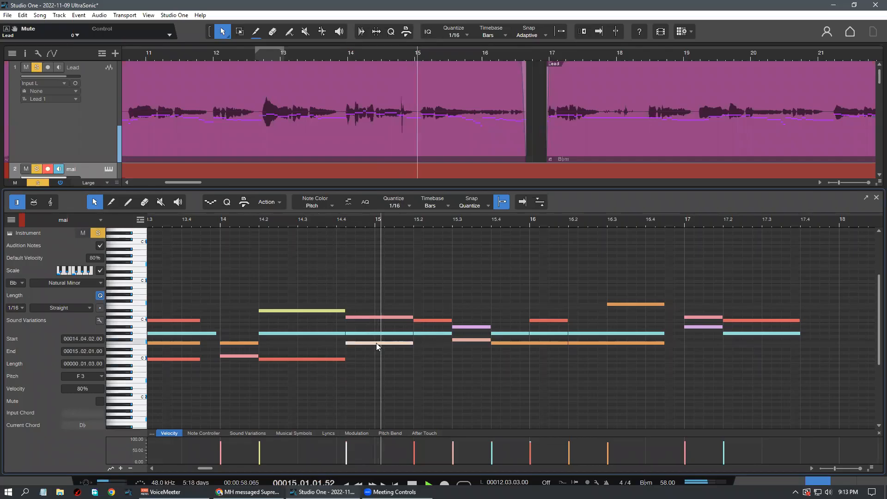
click(390, 347)
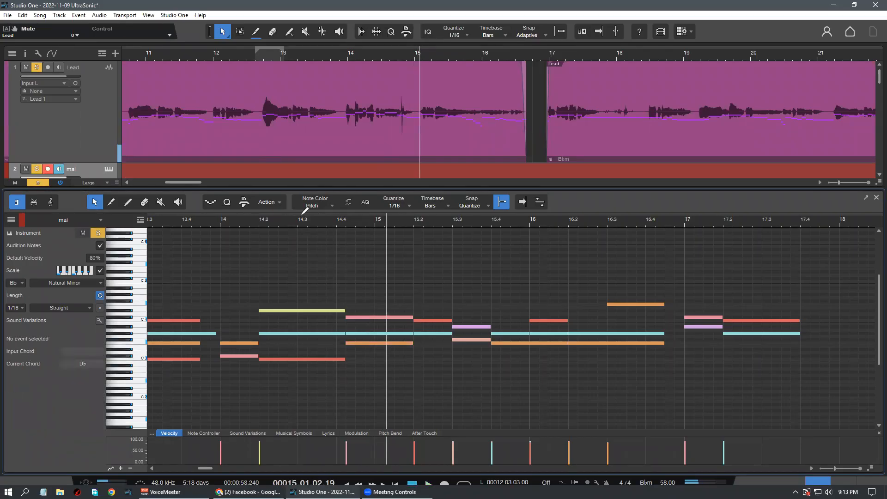
key(space)
Listen through bars 15 and 16, add an F 3 note from 15.2 to 15.3, and play back the result
scroll(363, 324, down, 2)
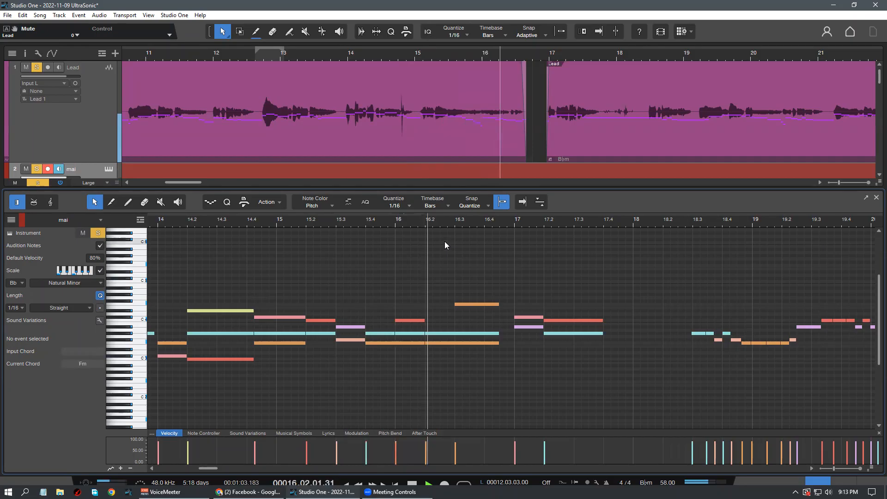
drag(446, 223, 453, 224)
key(space)
click(273, 225)
key(space)
key(space)
mouse_move(309, 350)
mouse_down()
mouse_move(329, 354)
mouse_move(326, 343)
mouse_up()
click(252, 224)
click(339, 370)
key(space)
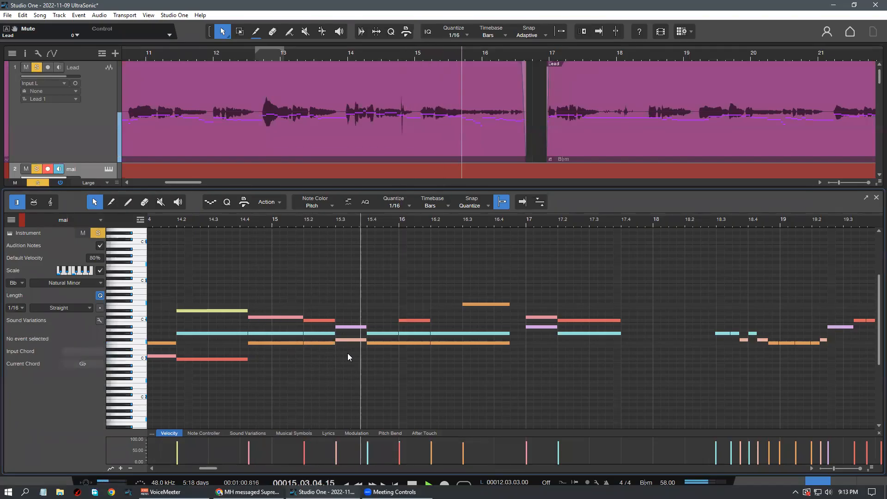
Draw a one-beat Eb 3 note from 15.3 to 15.4 beneath the existing notes and listen to it
double_click(337, 349)
drag(343, 349, 364, 353)
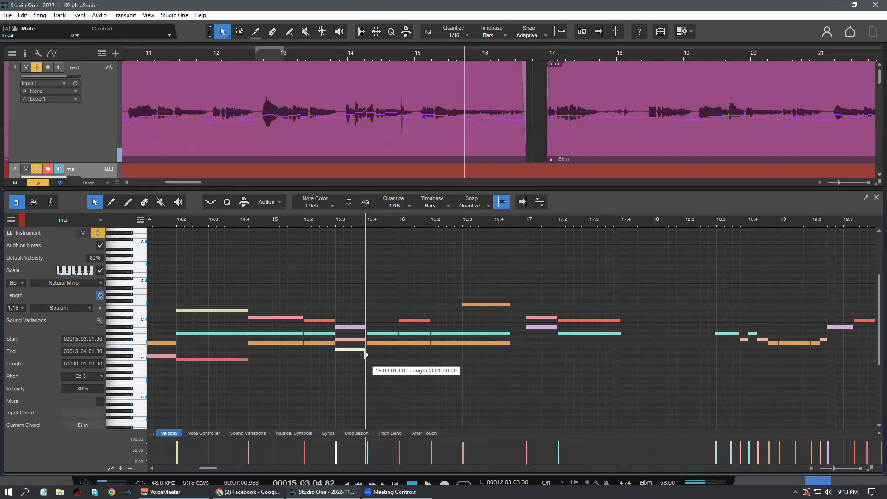
click(281, 224)
click(401, 407)
key(space)
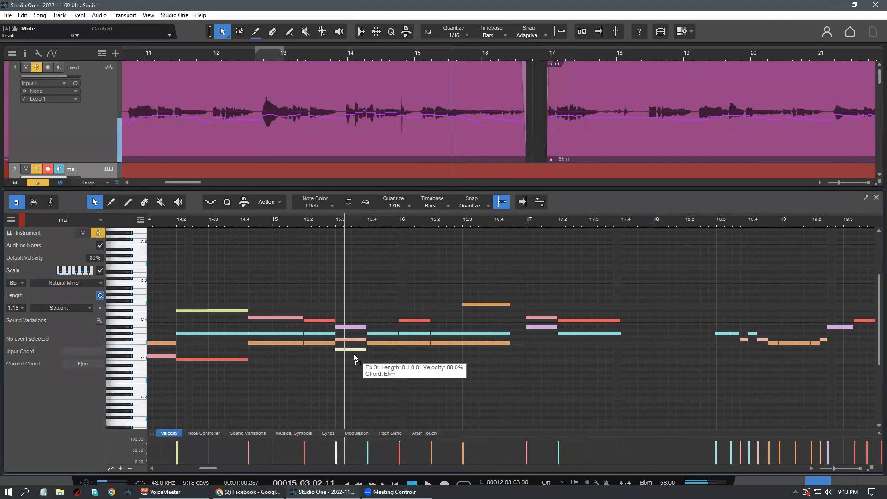
Lower the Eb 3 note at 15.3 to Db 3 and play back from 15.2
drag(353, 354, 354, 360)
click(312, 223)
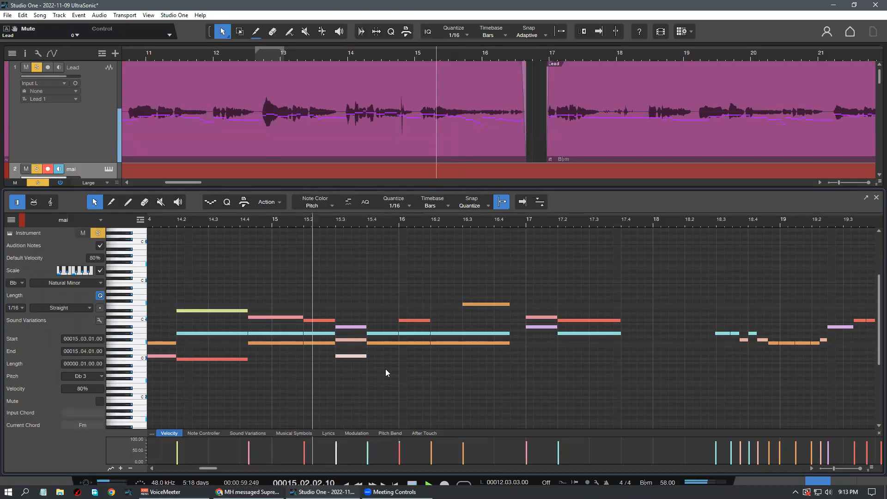
click(380, 368)
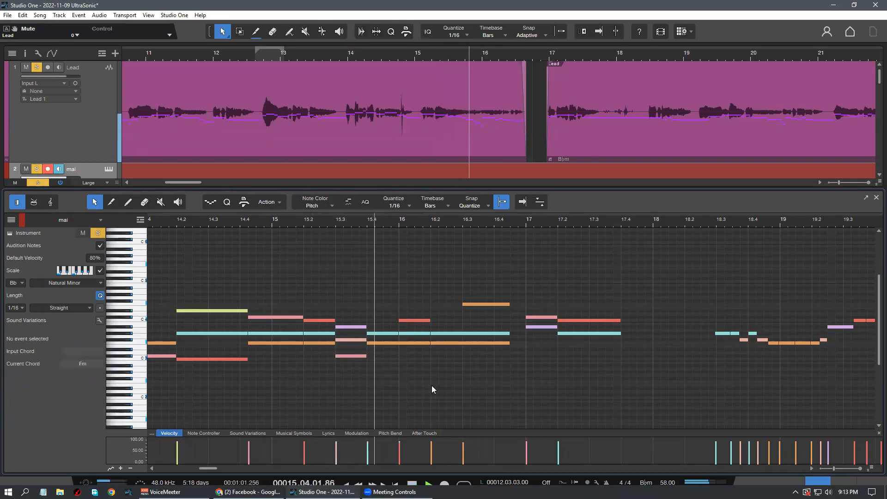
click(321, 220)
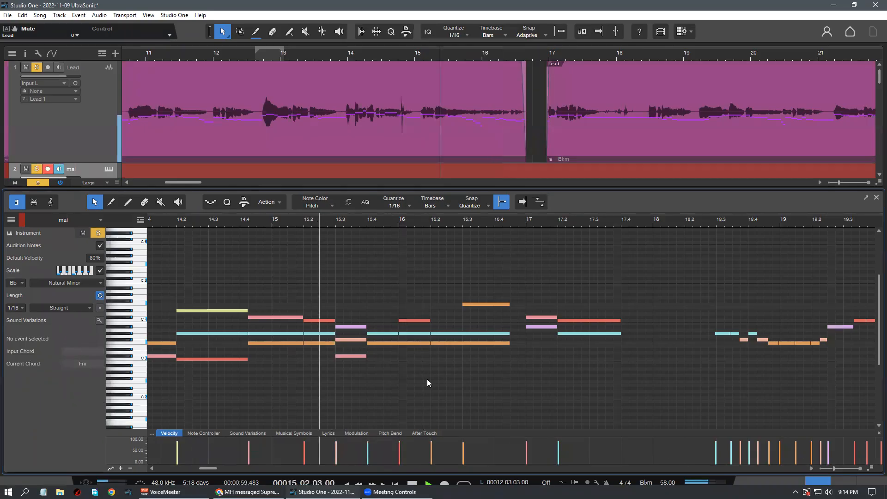
Draw a one-beat Bb 2 note from 15.4 to 16.1 and play it back
double_click(370, 365)
drag(395, 370, 399, 370)
click(324, 219)
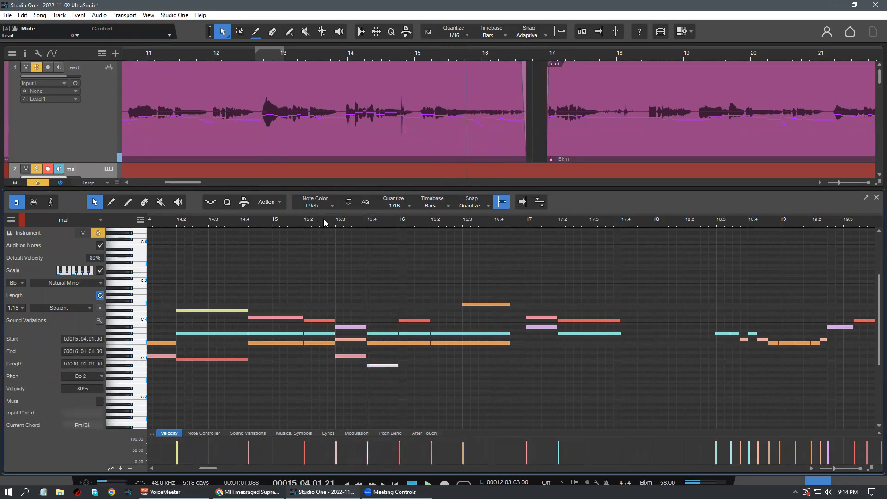
click(405, 378)
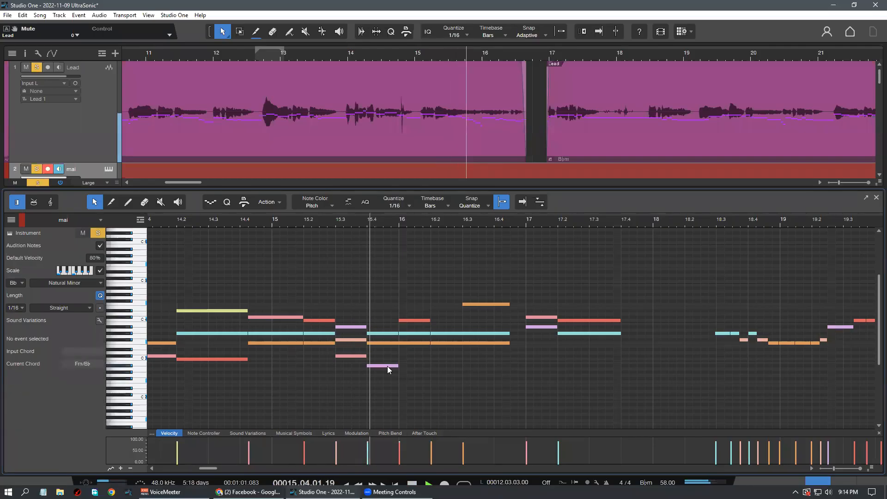
Raise the Bb 2 note at 15.4 to C 3 and listen to the passage
drag(388, 366, 387, 359)
click(328, 220)
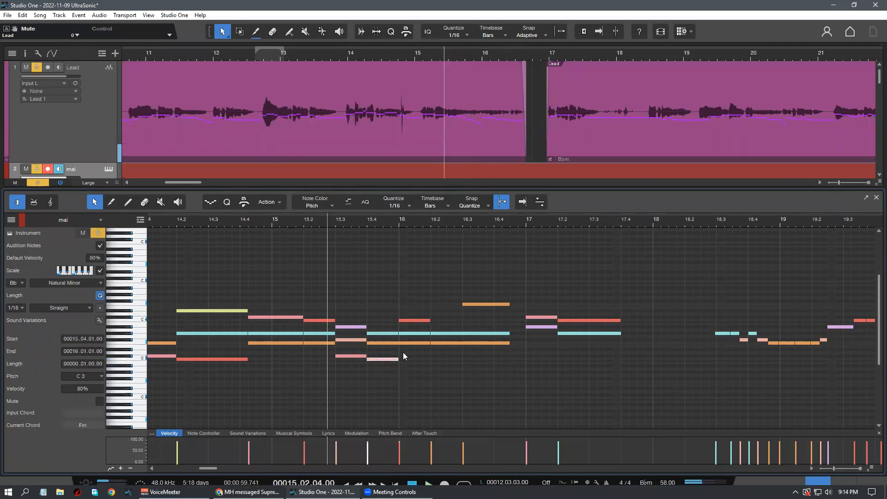
key(space)
click(422, 384)
scroll(421, 383, down, 1)
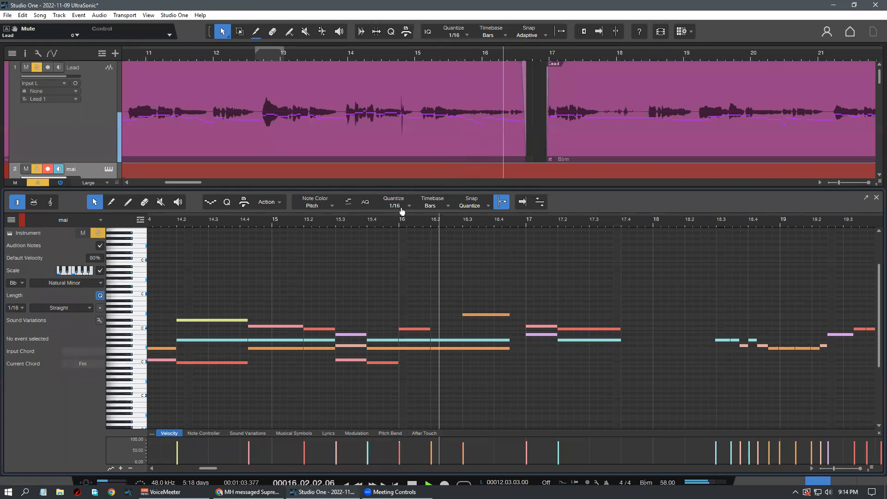
Set the loop range from 15.4 to just past bar 18 and return the playhead to 9.4.4, before the first notes
drag(400, 217, 378, 207)
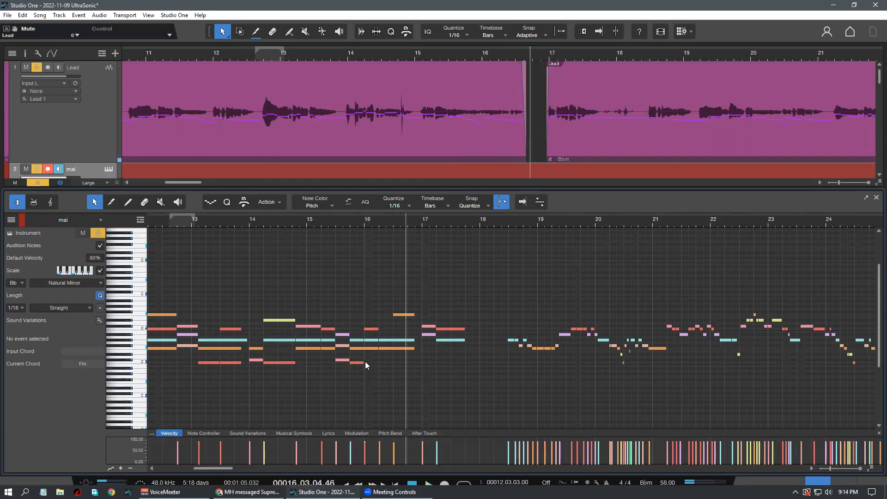
drag(354, 217, 499, 217)
scroll(414, 335, up, 1)
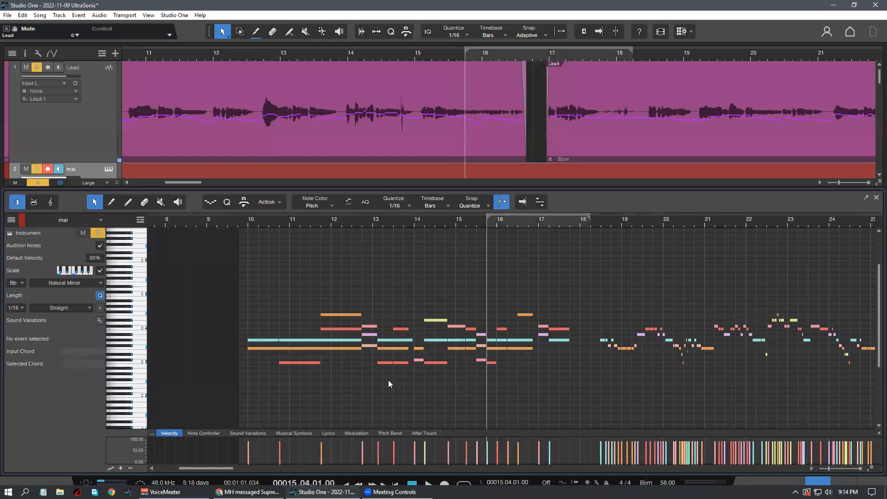
scroll(425, 374, up, 1)
click(245, 218)
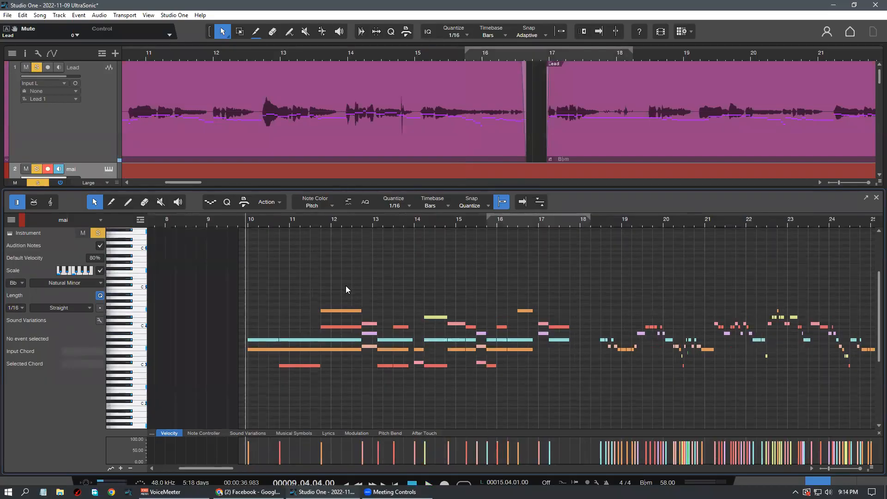
scroll(381, 337, down, 1)
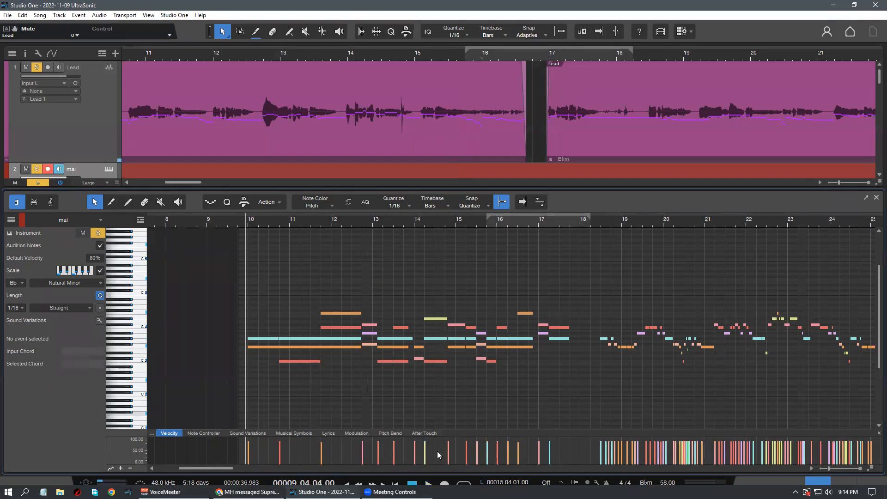
scroll(470, 326, up, 1)
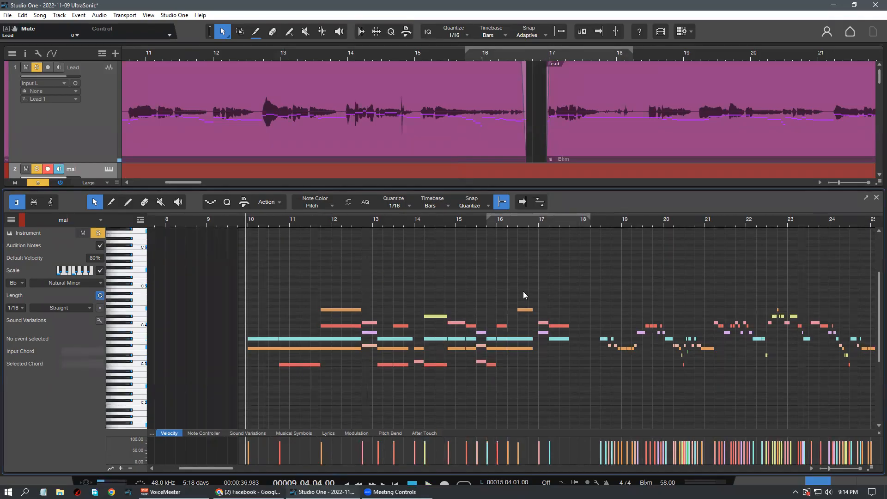
scroll(271, 227, up, 3)
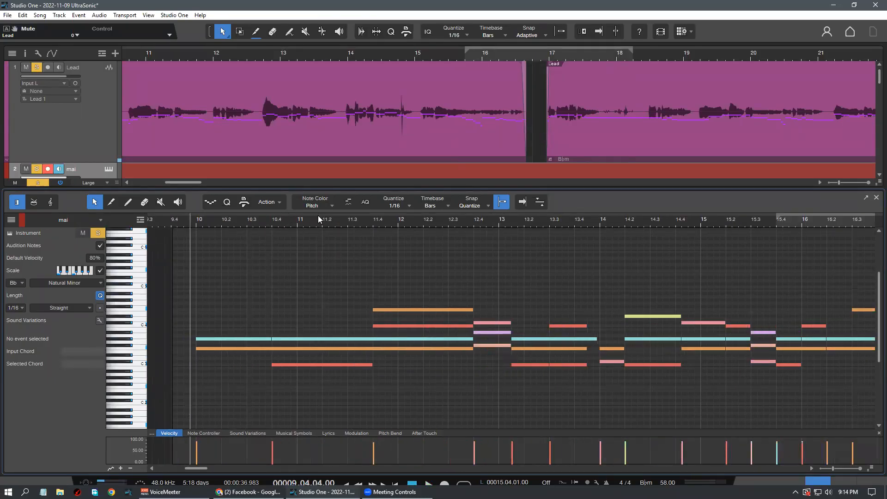
Place the playhead at the start of bar 10 and save the song
drag(306, 219, 249, 220)
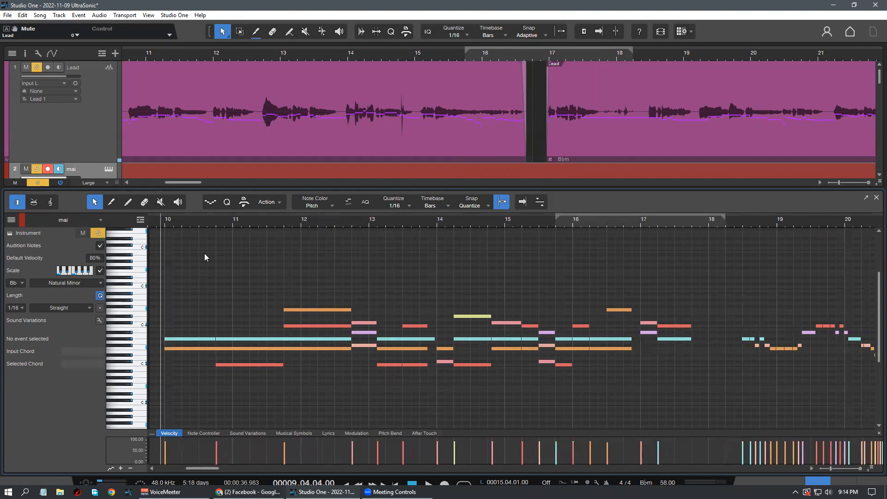
drag(193, 213, 187, 219)
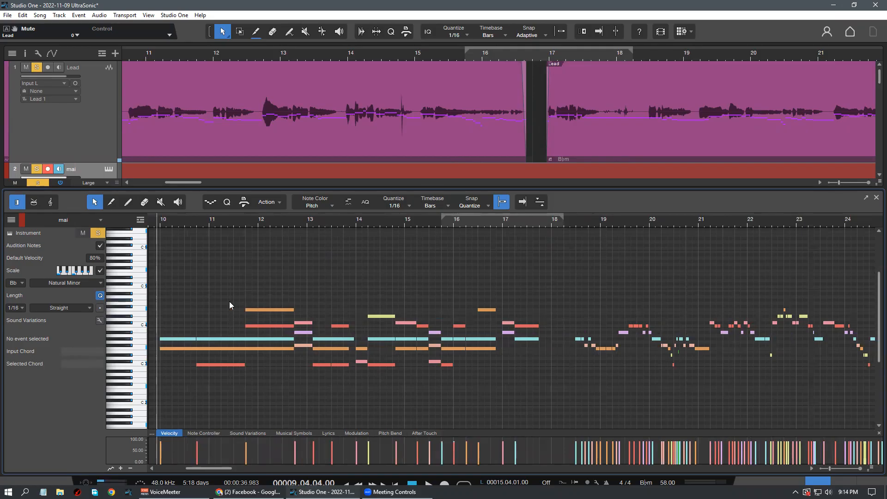
click(160, 221)
drag(194, 215, 190, 218)
scroll(303, 335, down, 1)
scroll(313, 376, up, 1)
key(ctrl+s)
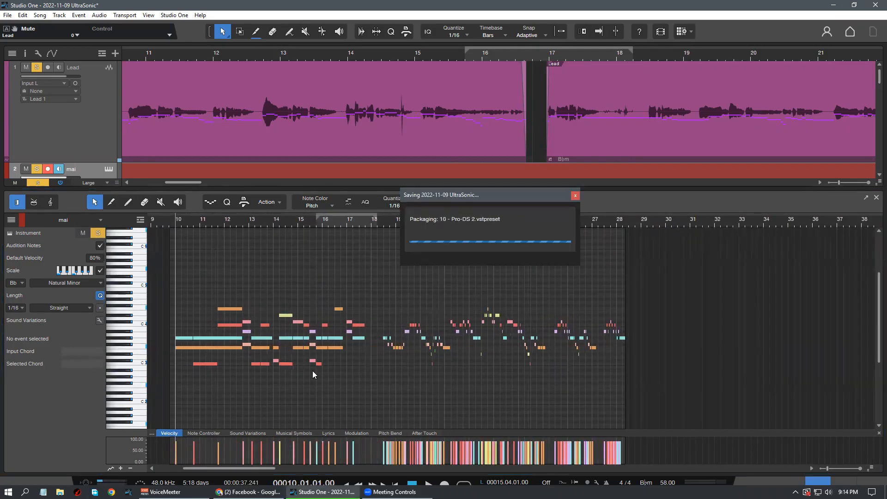
Play the harmony parts with the Lead vocal from bar 10 to the end of bar 17
key(space)
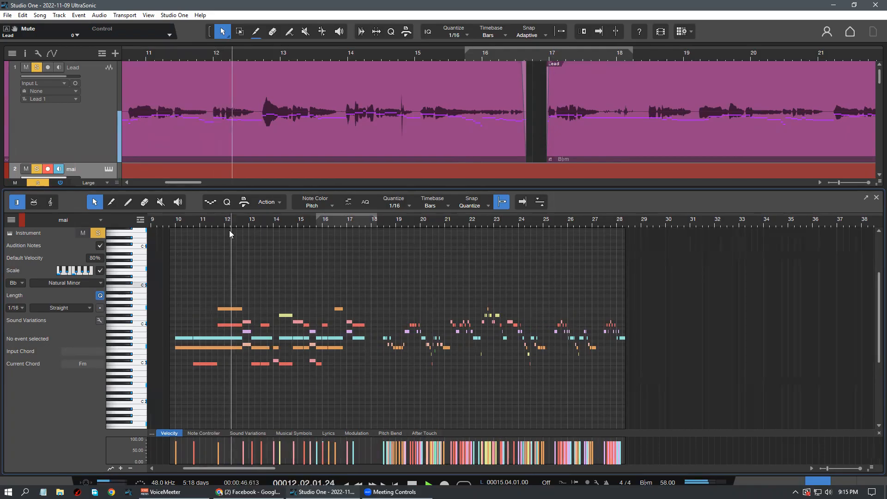
drag(228, 223, 243, 230)
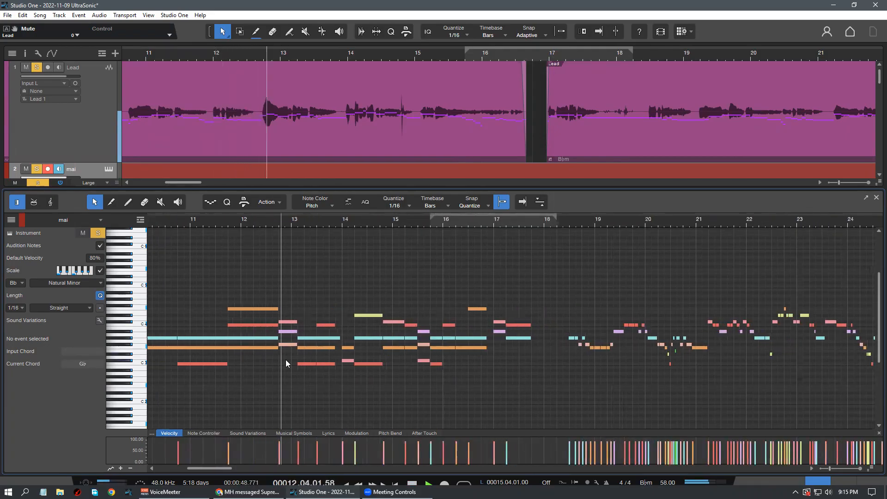
drag(332, 229, 328, 222)
scroll(378, 340, down, 1)
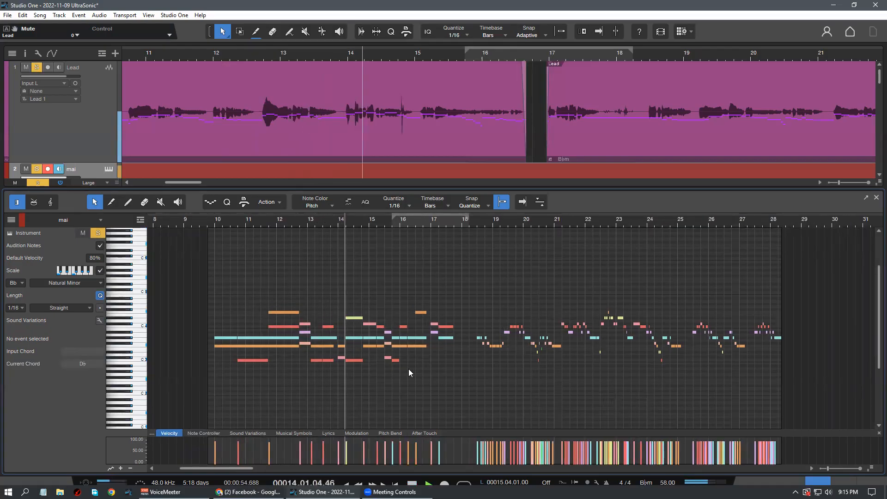
drag(384, 217, 369, 218)
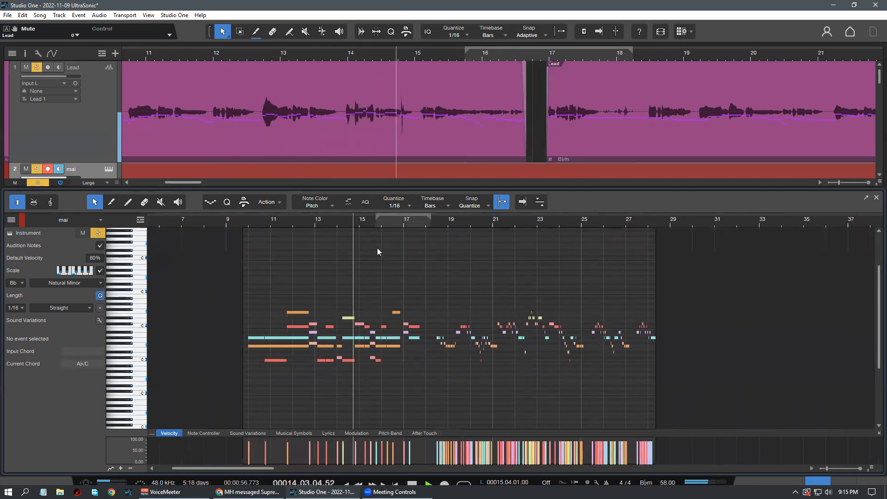
scroll(377, 236, up, 2)
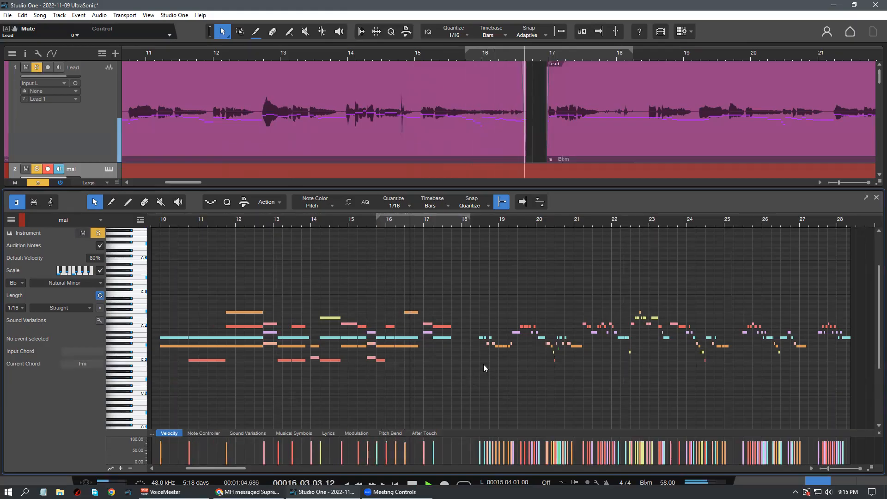
drag(461, 224, 463, 281)
drag(458, 202, 459, 190)
key(space)
Play the single-line melody that follows bar 18 and park the playhead at 18.4
drag(353, 221, 434, 220)
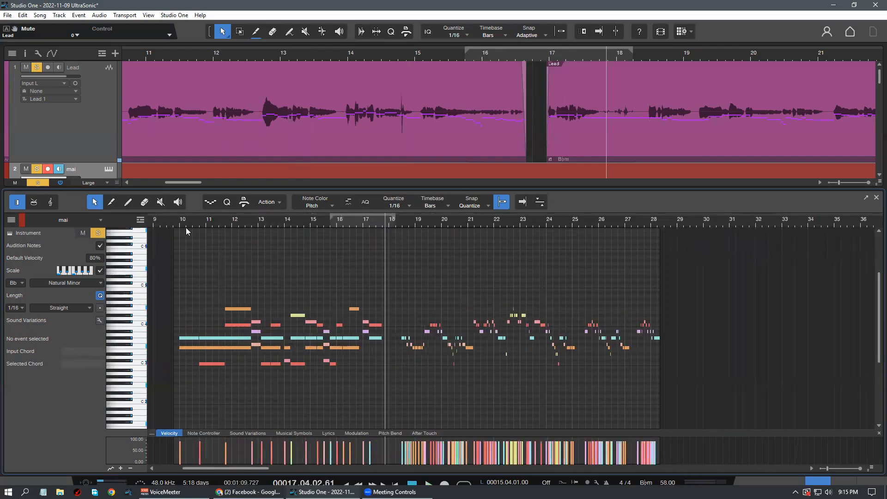
drag(179, 221, 405, 229)
key(space)
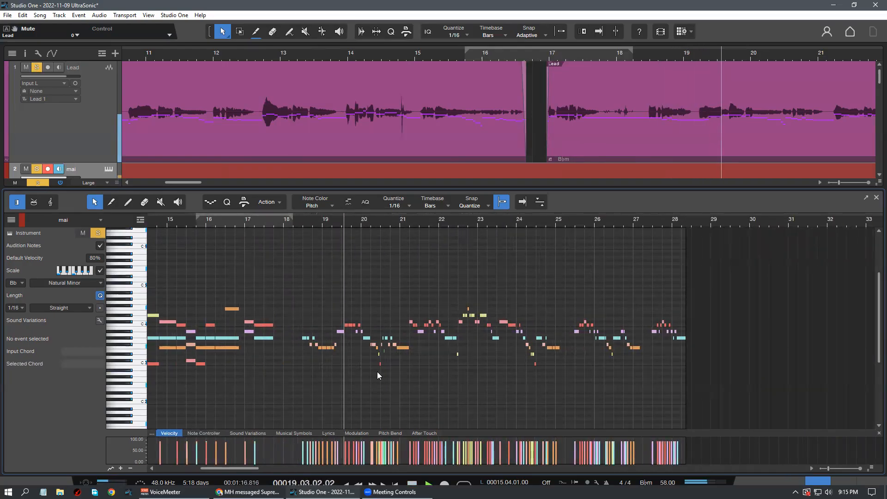
drag(363, 225, 410, 346)
click(239, 221)
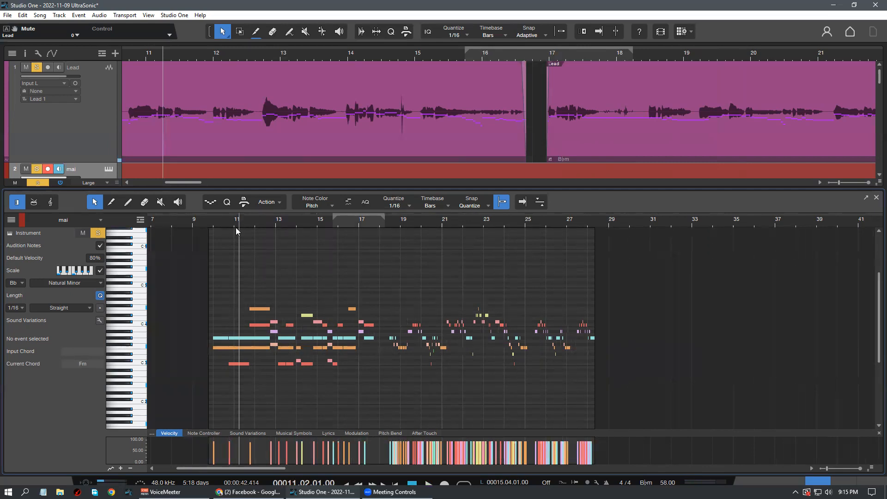
click(231, 223)
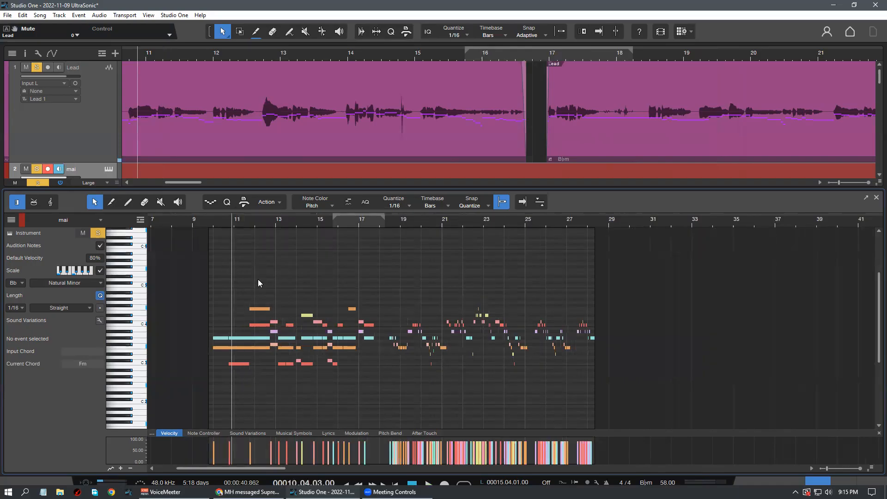
click(239, 221)
click(396, 220)
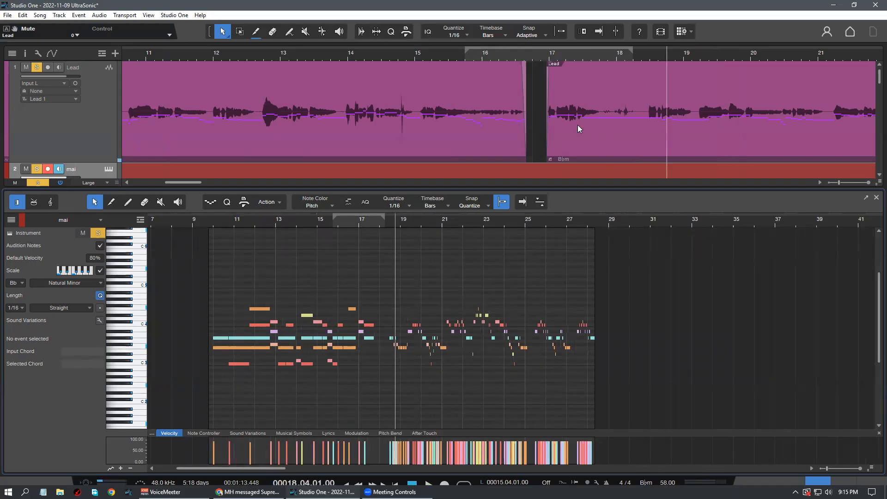
Play the opening of the first Lead clip from bar 10 and the second clip from bar 17 in the arrangement
drag(562, 55, 380, 40)
click(218, 57)
click(375, 57)
drag(376, 56, 361, 52)
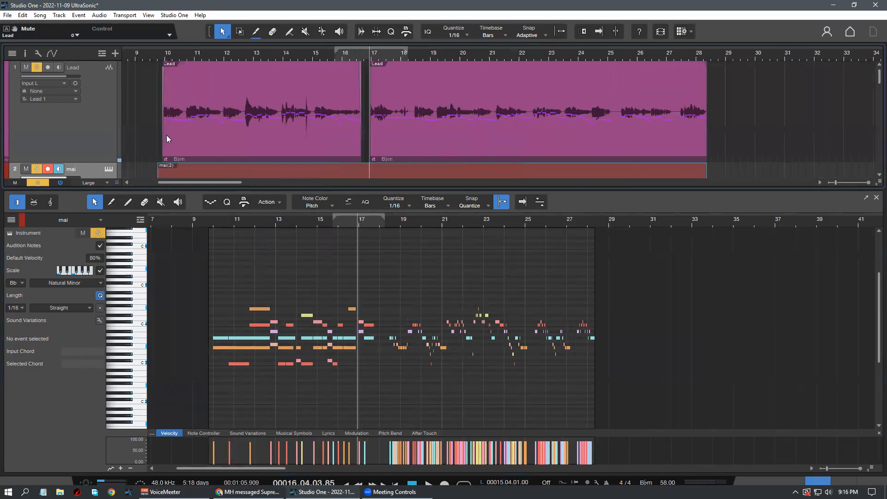
click(168, 51)
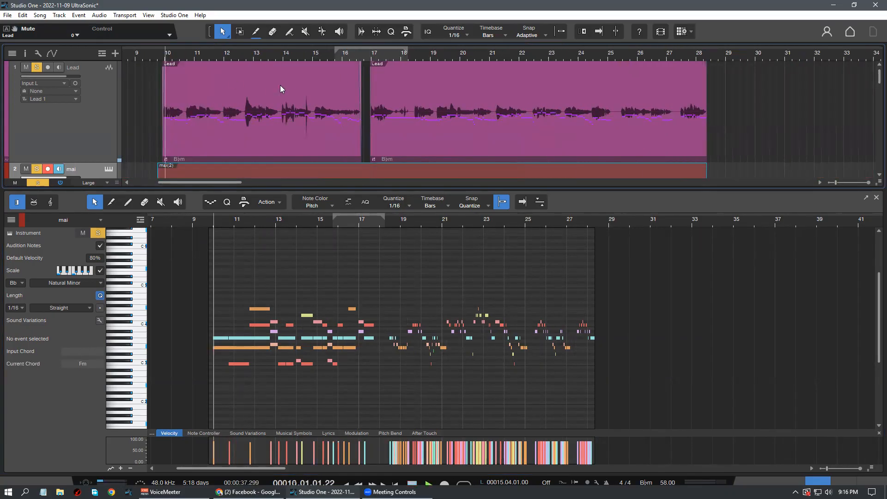
click(376, 53)
mouse_move(394, 56)
mouse_down()
mouse_move(381, 54)
mouse_move(402, 63)
mouse_move(394, 70)
mouse_up()
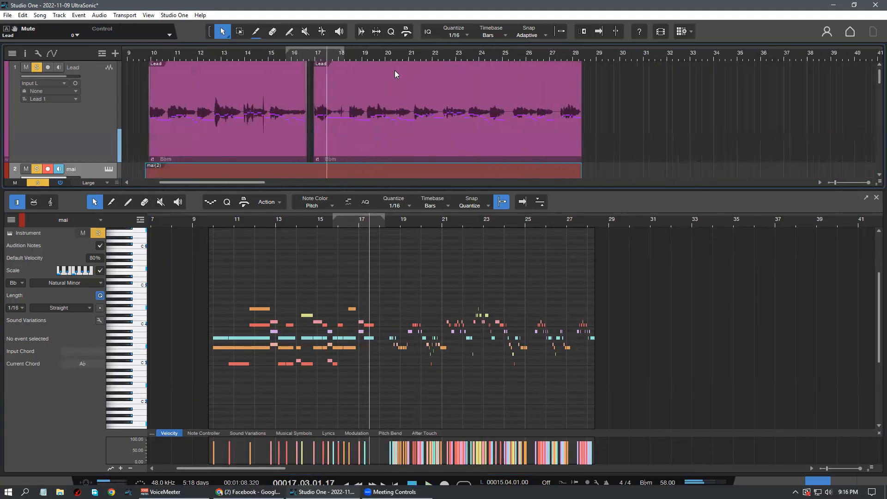
Start playback just before bar 19 and mute the mai track to hear the Lead vocal alone
click(364, 54)
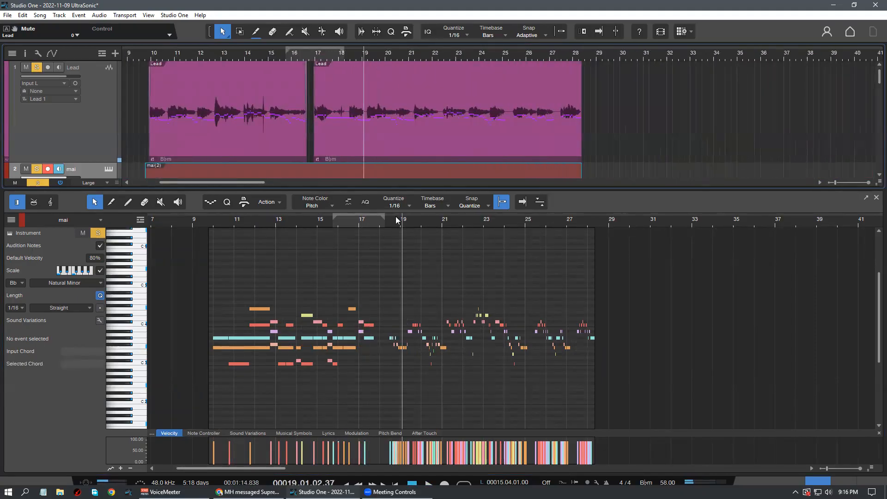
click(353, 54)
key(space)
mouse_move(368, 56)
mouse_down()
mouse_move(352, 53)
mouse_move(372, 60)
mouse_up()
click(527, 137)
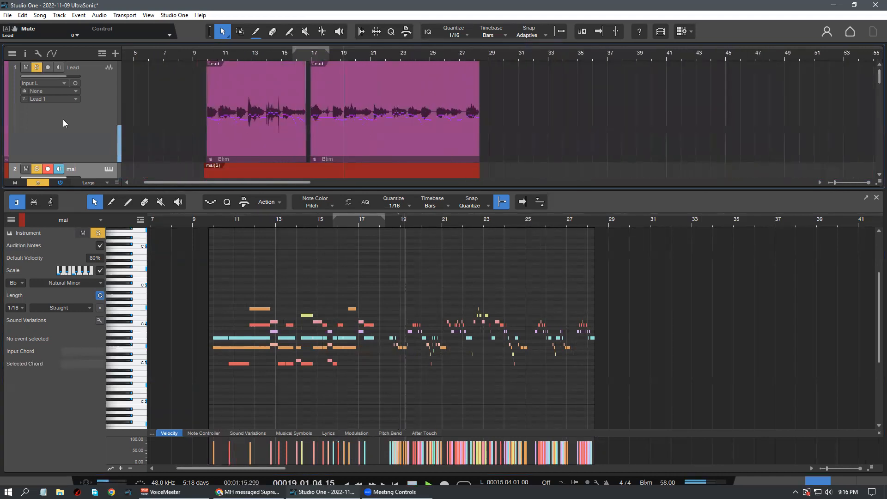
scroll(63, 119, down, 1)
click(25, 135)
scroll(384, 125, down, 3)
scroll(430, 125, up, 5)
scroll(435, 121, down, 3)
scroll(404, 111, up, 3)
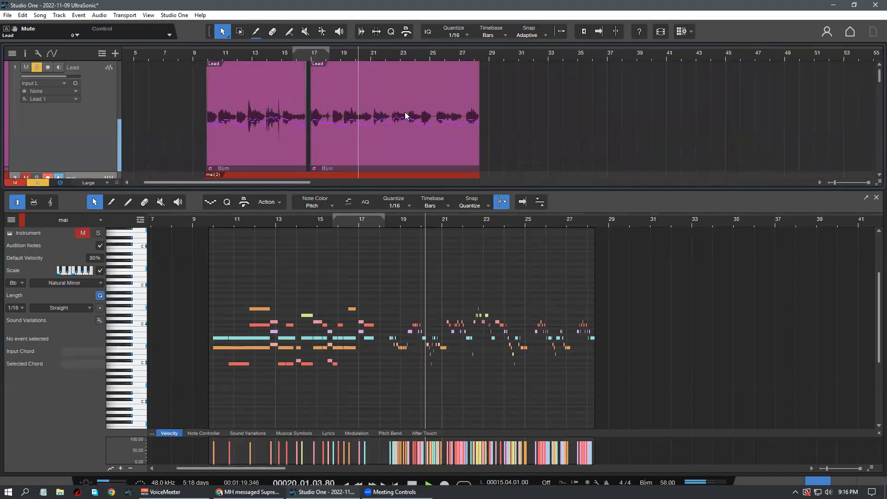
Listen to the Lead vocal through bars 20 to 22 and turn off the Lead track's solo
drag(375, 55, 368, 66)
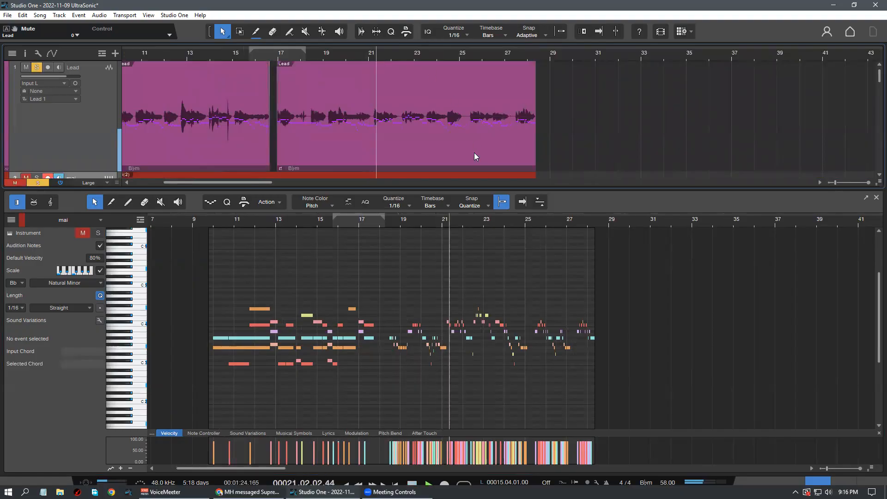
scroll(422, 124, down, 3)
scroll(419, 121, up, 2)
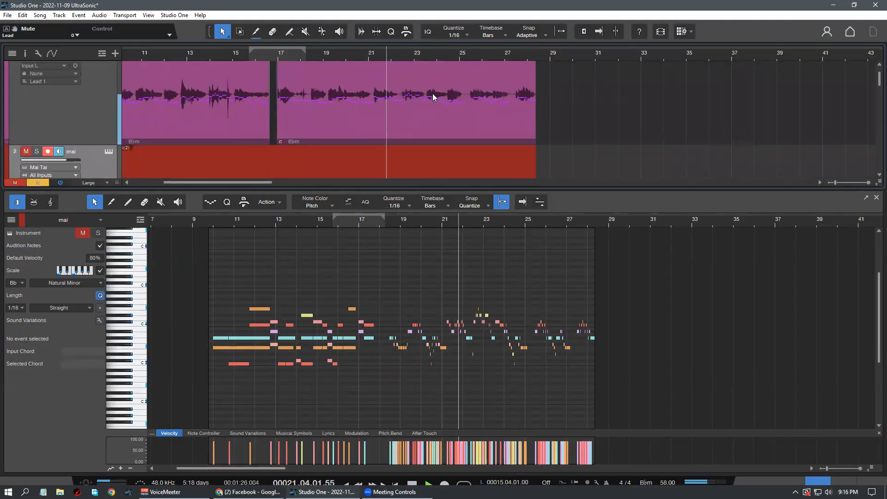
drag(402, 48, 395, 55)
scroll(437, 124, down, 2)
scroll(437, 121, up, 2)
scroll(437, 121, down, 2)
scroll(437, 121, up, 2)
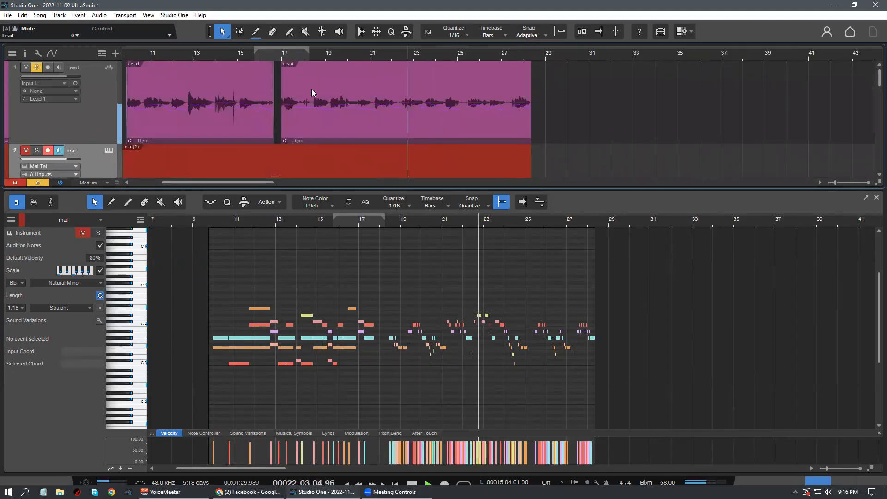
click(38, 68)
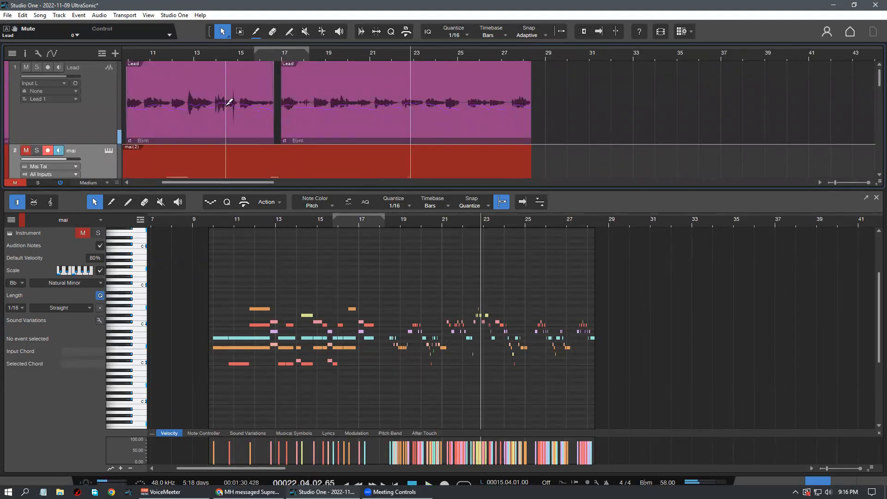
Close the piano roll to show the full arrangement and move the playhead to about 20.4
scroll(229, 111, down, 2)
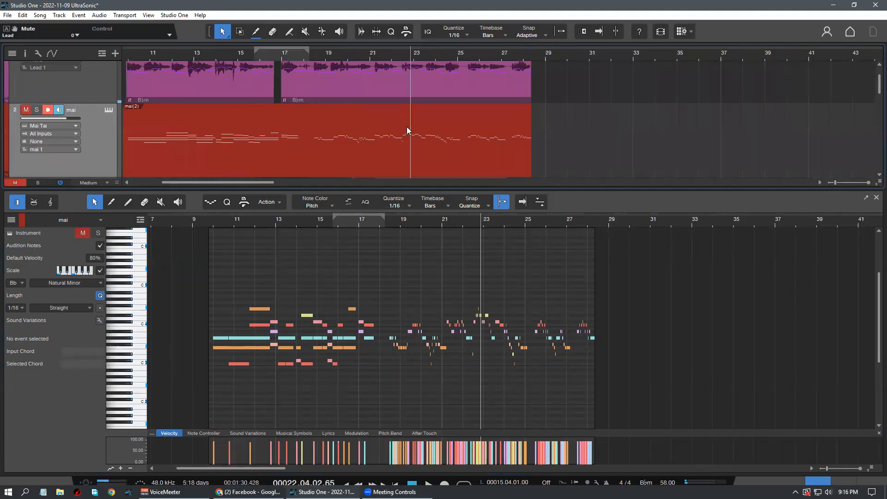
scroll(355, 103, up, 2)
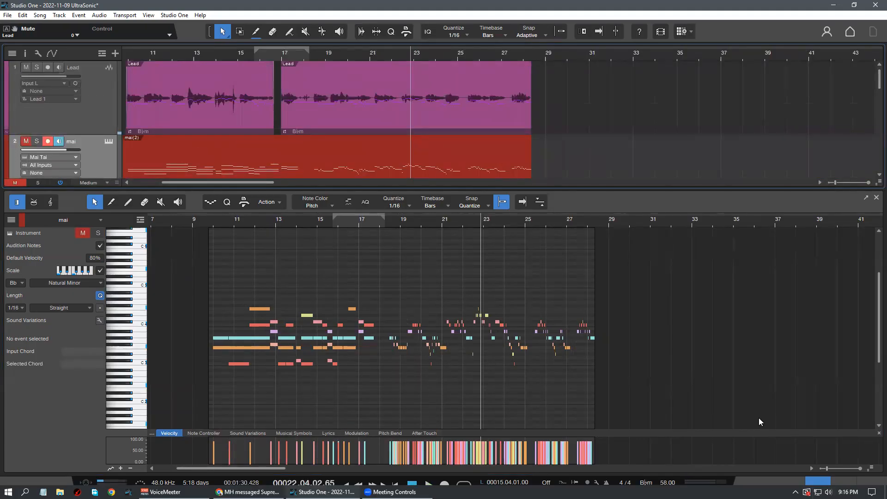
click(817, 482)
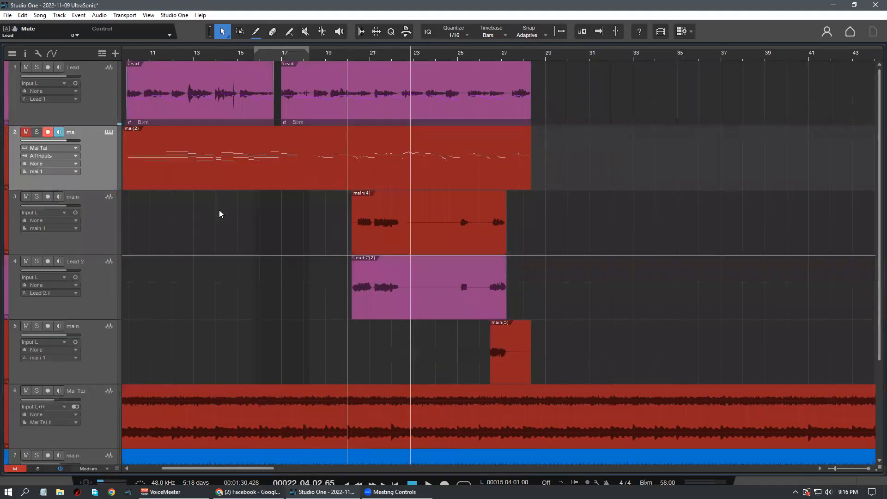
drag(199, 54, 238, 55)
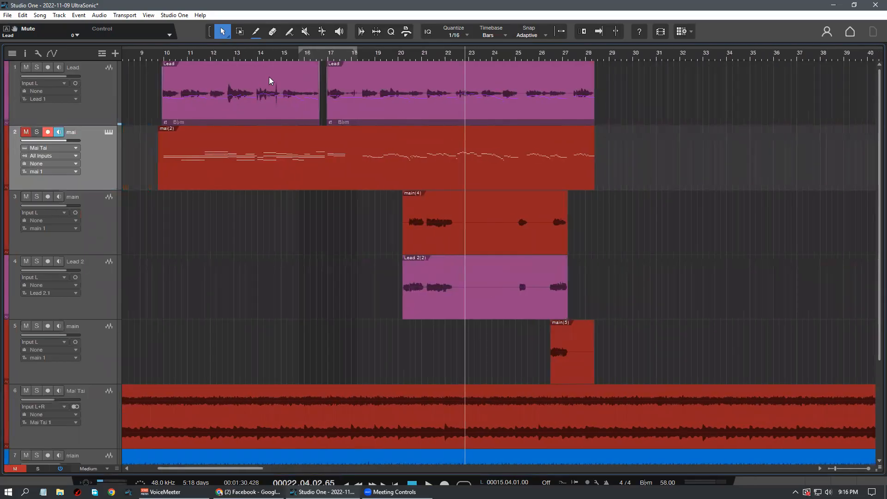
click(179, 62)
drag(412, 57, 390, 70)
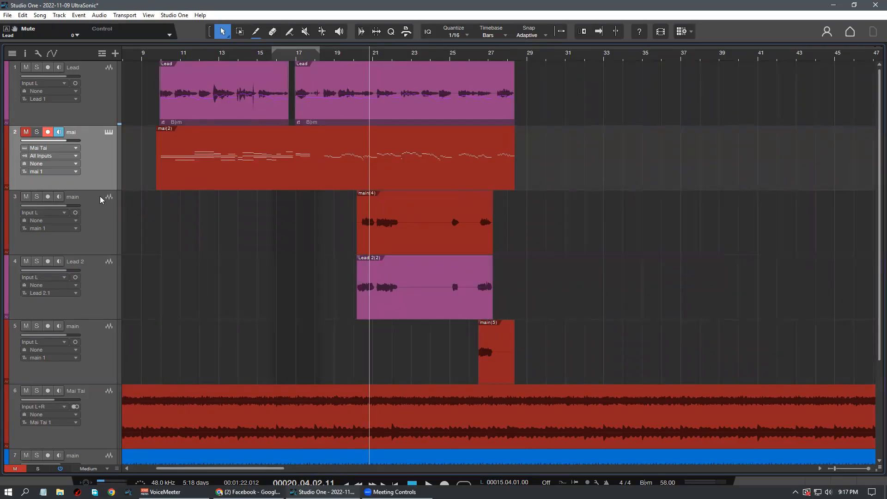
Unmute the mai track and close the Mai Tai channel window
double_click(17, 133)
click(25, 133)
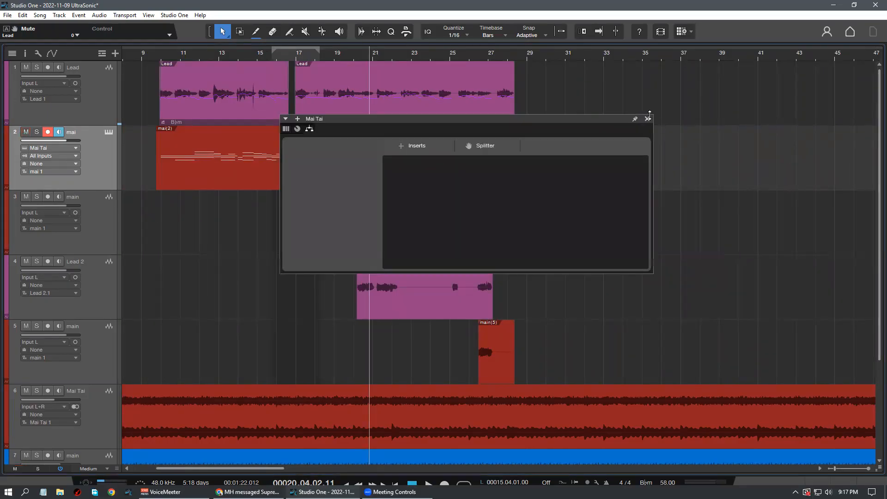
click(647, 119)
Move the playhead to 12.2.3 and reopen the mai(2) clip in the piano roll
scroll(252, 176, down, 1)
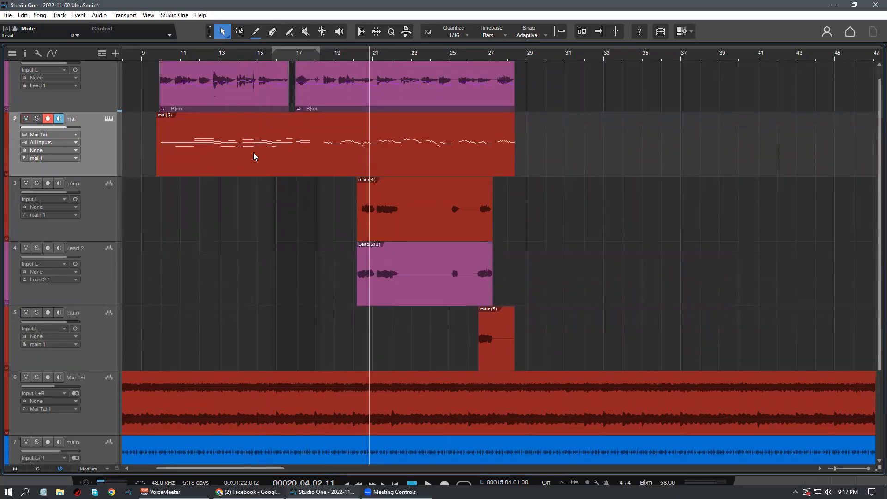
scroll(253, 154, up, 1)
click(206, 57)
scroll(230, 60, up, 6)
scroll(274, 198, down, 1)
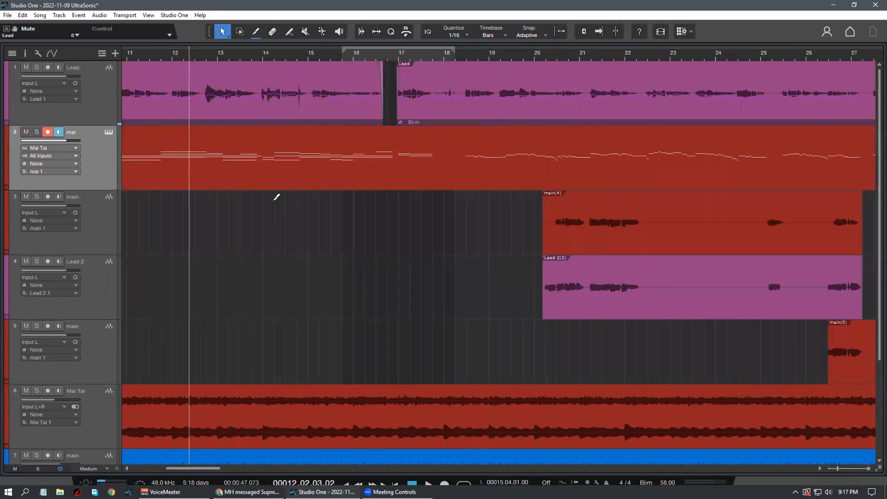
scroll(270, 54, down, 6)
scroll(269, 55, up, 2)
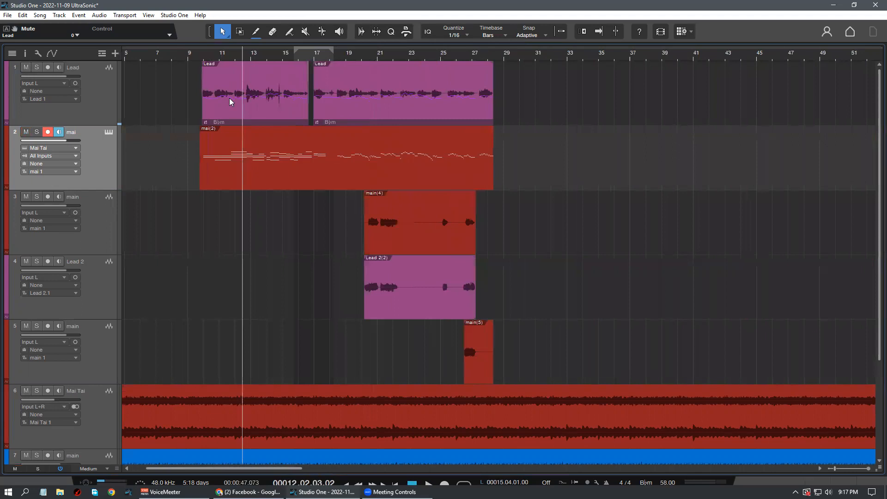
click(109, 104)
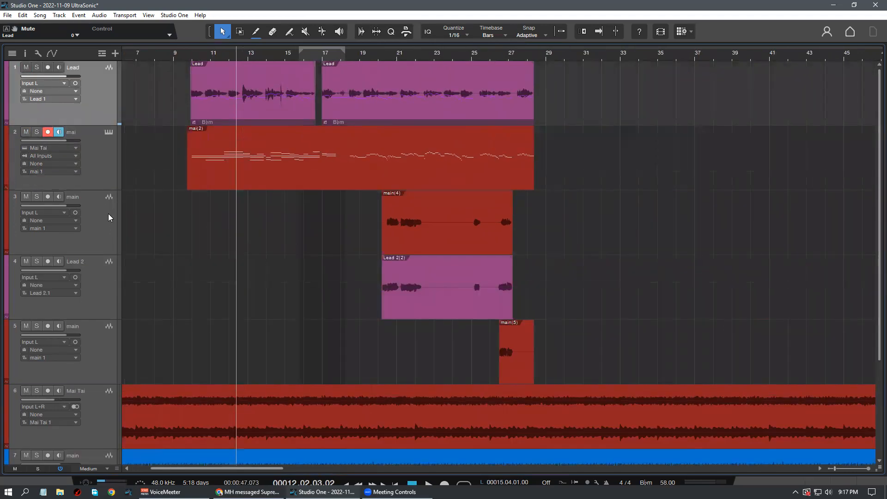
click(111, 215)
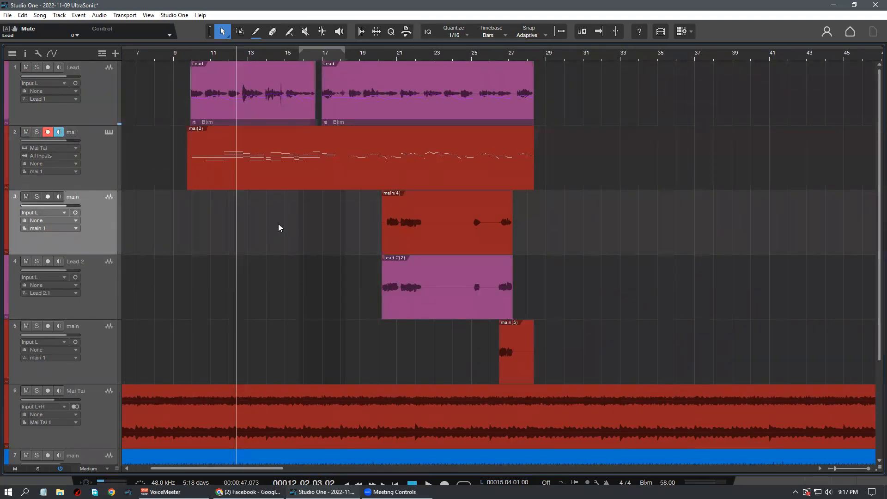
click(111, 125)
double_click(264, 176)
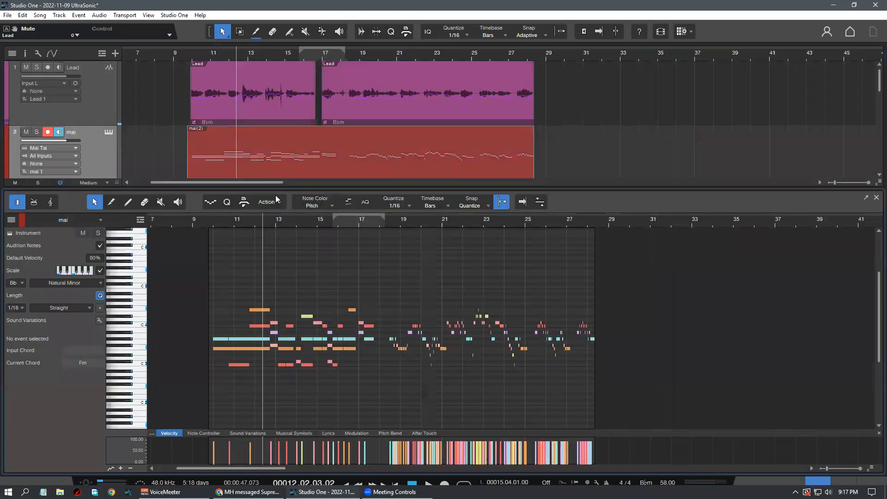
Move the playhead to about 10.3.4, mute the Lead track and play the mai harmony part without it
scroll(278, 223, up, 4)
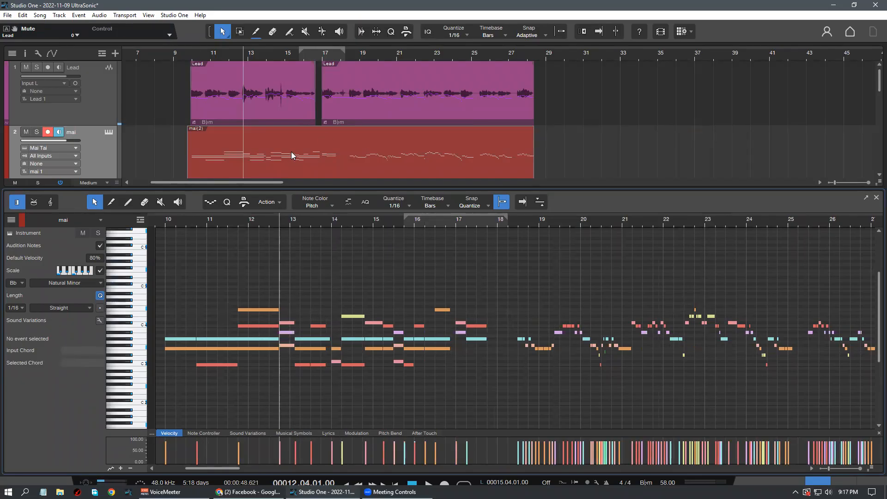
key(space)
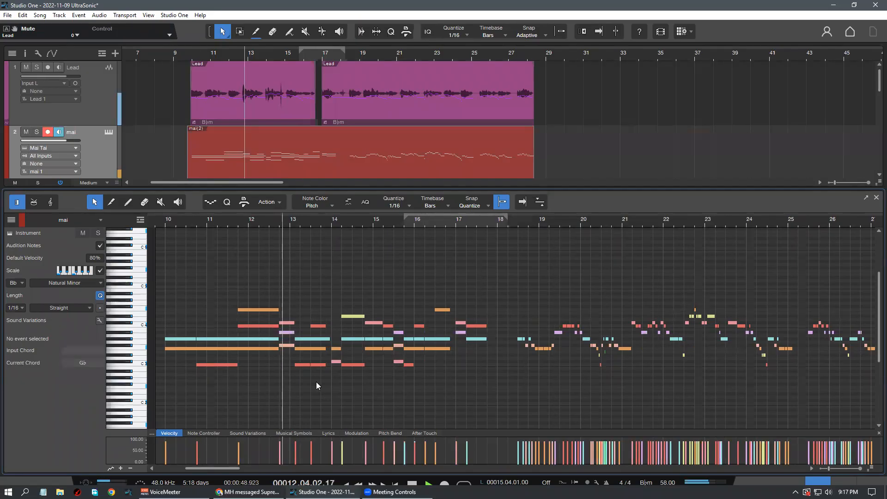
click(193, 218)
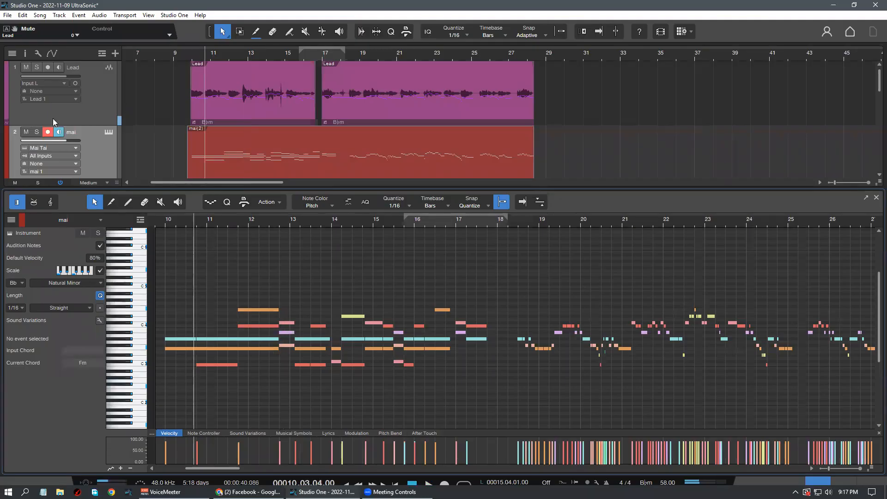
click(25, 68)
key(space)
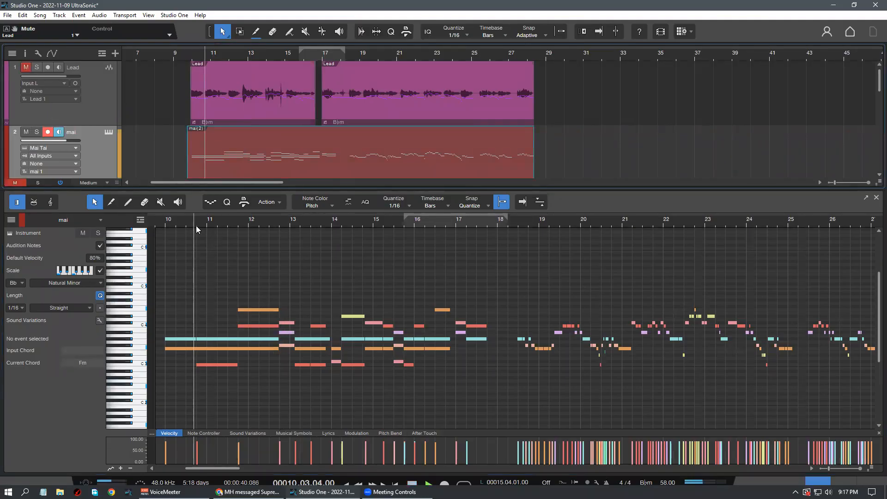
Listen to the mai harmony notes with the Lead muted through bars 11 to 14 in the piano roll
scroll(214, 225, down, 5)
scroll(214, 226, up, 4)
scroll(269, 276, down, 1)
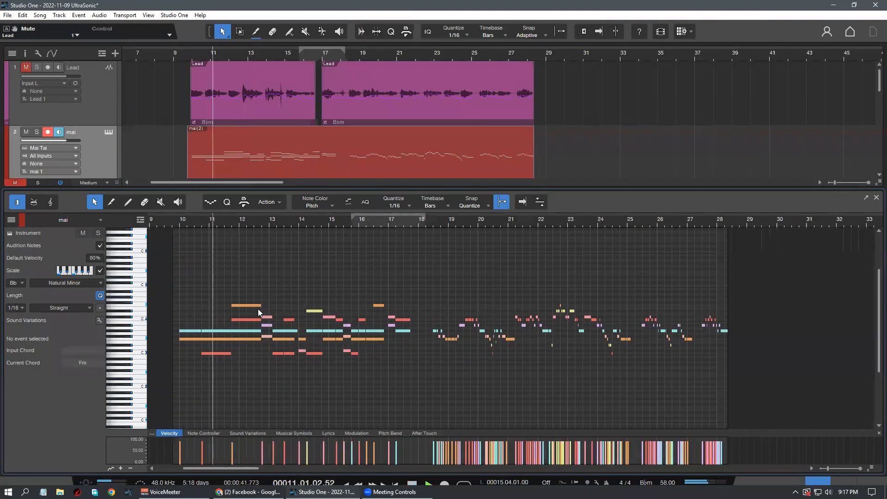
scroll(278, 291, down, 1)
scroll(245, 224, down, 5)
scroll(245, 223, up, 6)
scroll(737, 407, down, 1)
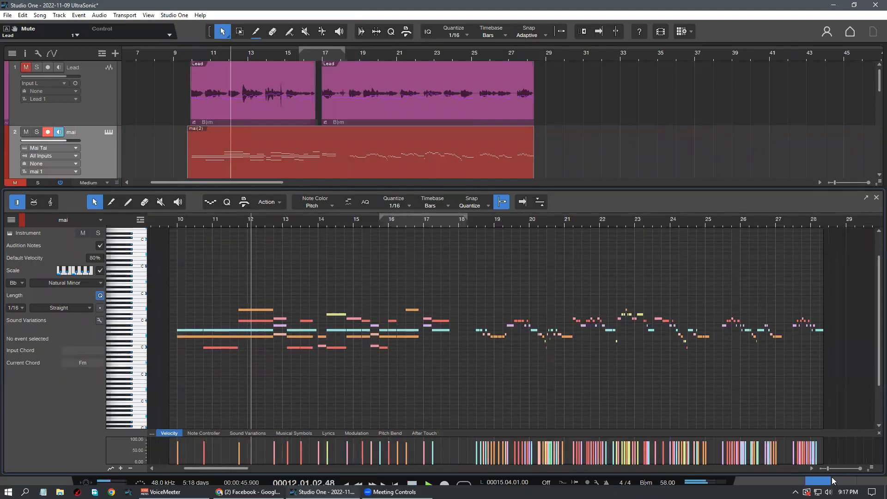
scroll(302, 289, down, 1)
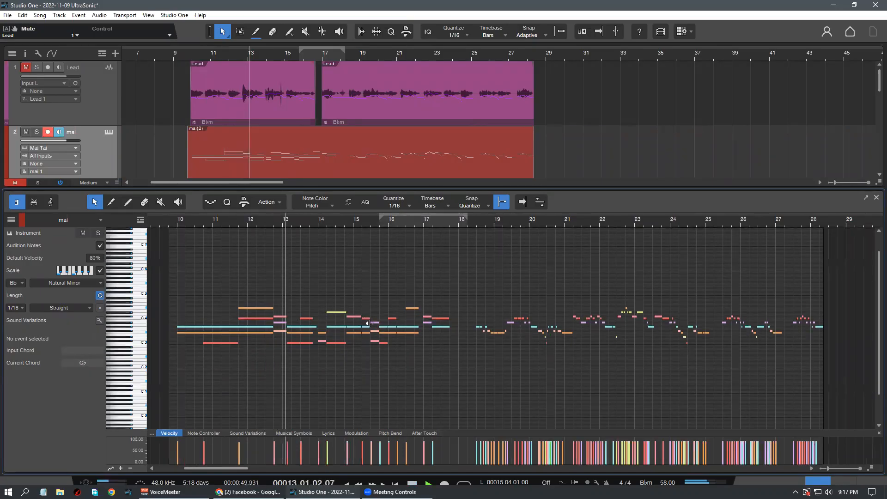
scroll(359, 344, down, 1)
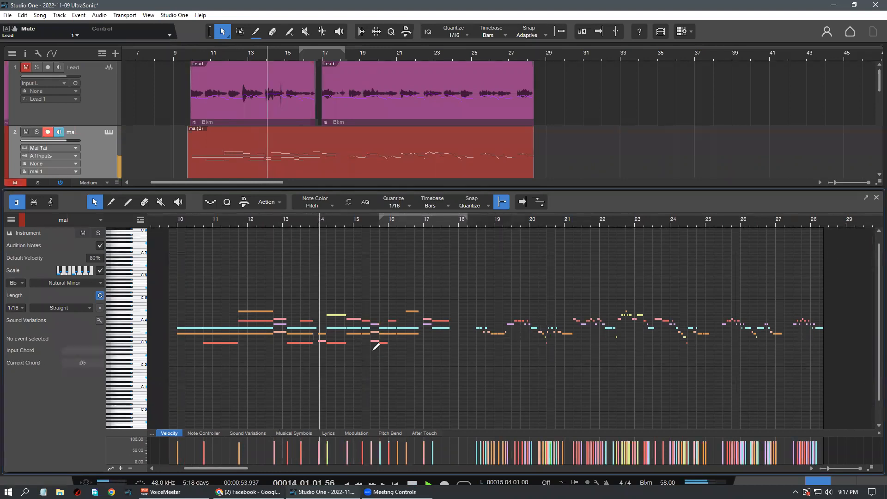
drag(342, 221, 323, 233)
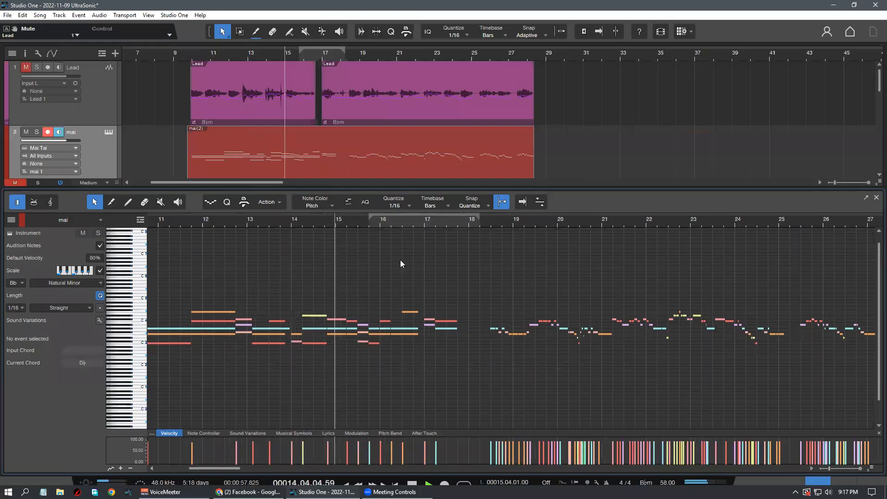
Glance at the mixer, reopen the mai(2) clip in the piano roll and play on to about bar 17
key(F2)
key(F3)
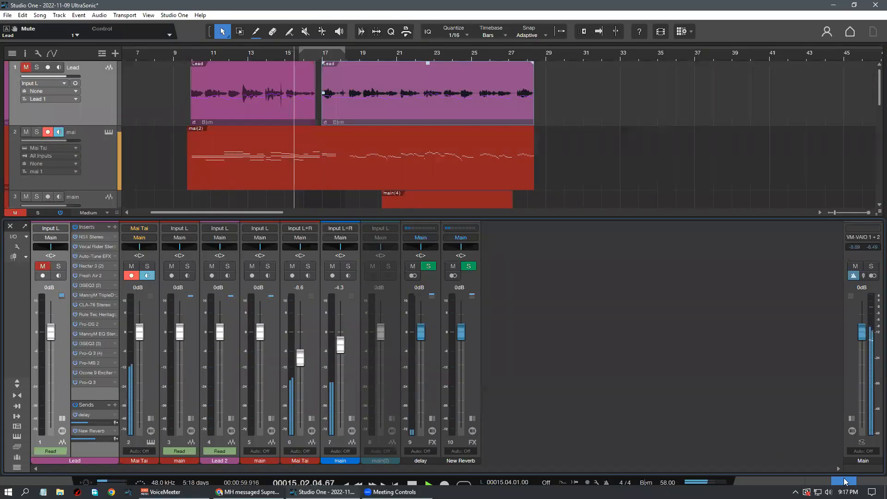
key(F3)
double_click(319, 182)
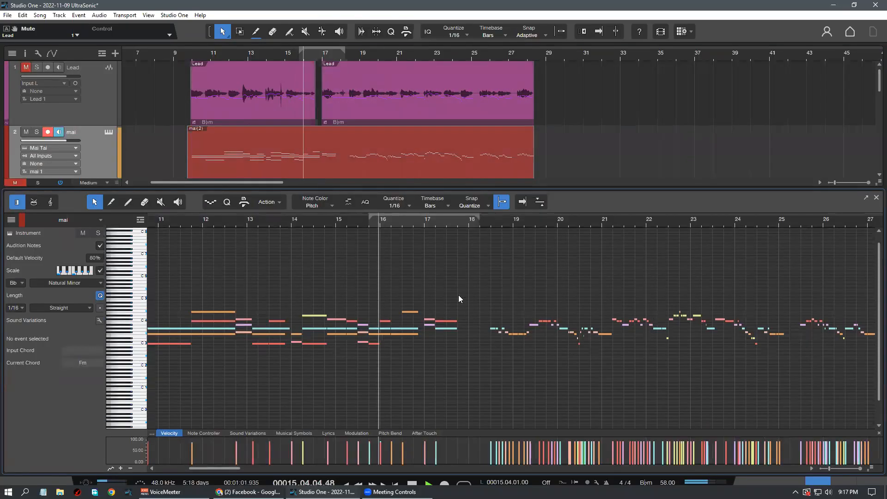
drag(411, 223, 412, 223)
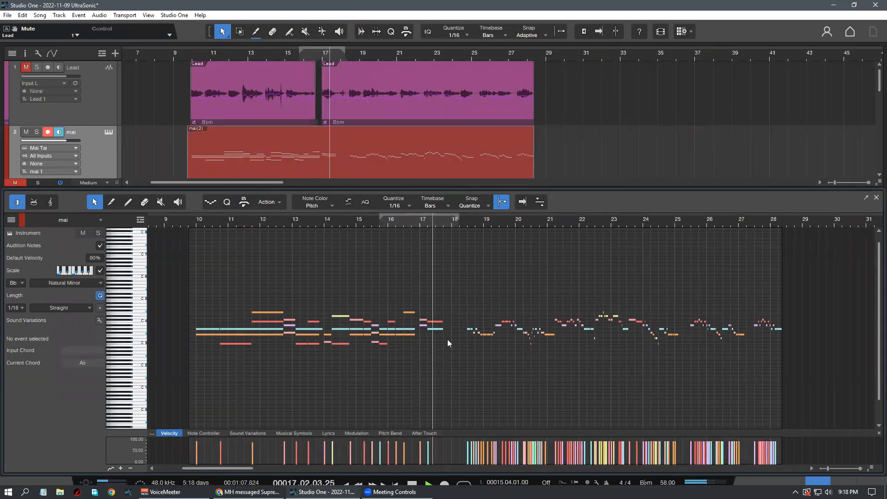
key(space)
Return the playhead to about bar 10, unmute the Lead track and play both parts together
drag(210, 221, 202, 224)
click(27, 68)
key(space)
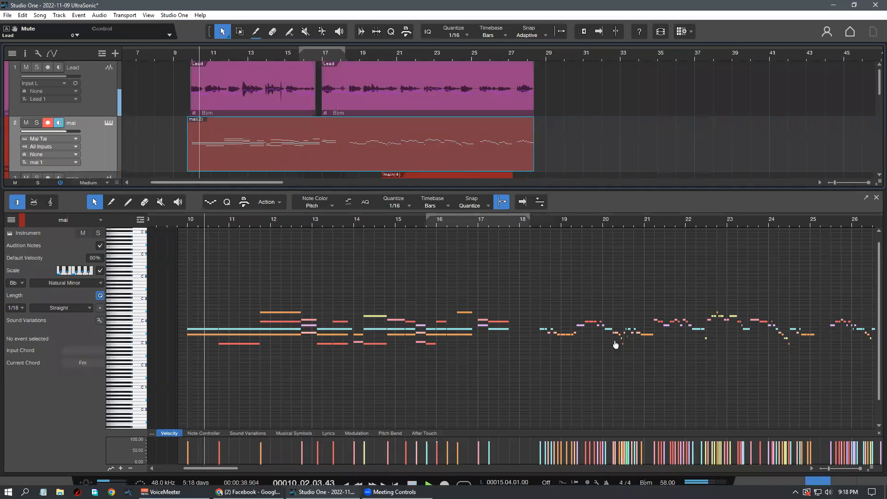
Close the piano roll and view the full arrangement with the Lead track selected during playback
key(F2)
click(238, 228)
click(89, 104)
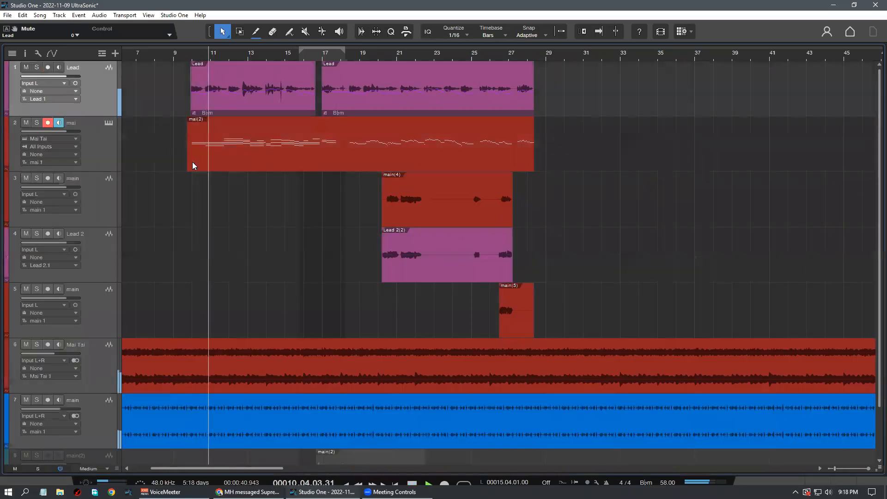
scroll(233, 57, down, 3)
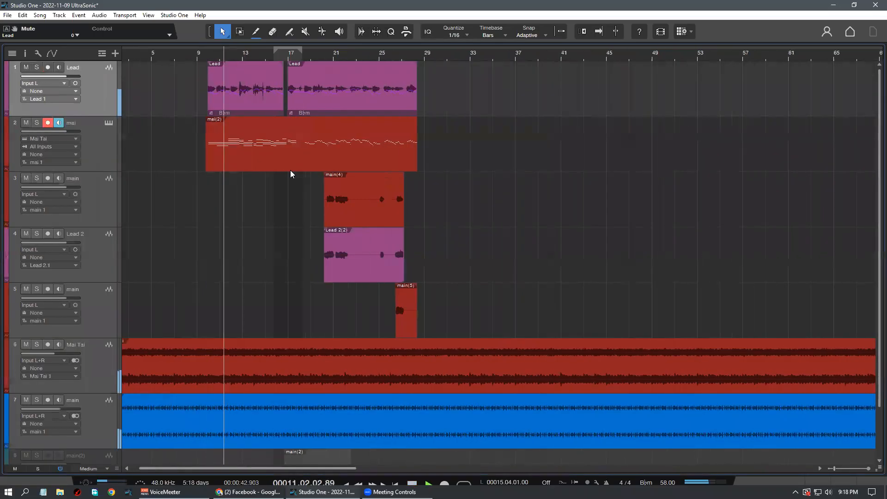
scroll(244, 69, up, 3)
Reopen the mai(2) clip and transpose the highest harmony note between bars 11 and 12 down an octave
double_click(253, 153)
drag(265, 295, 279, 311)
key(shift+Down)
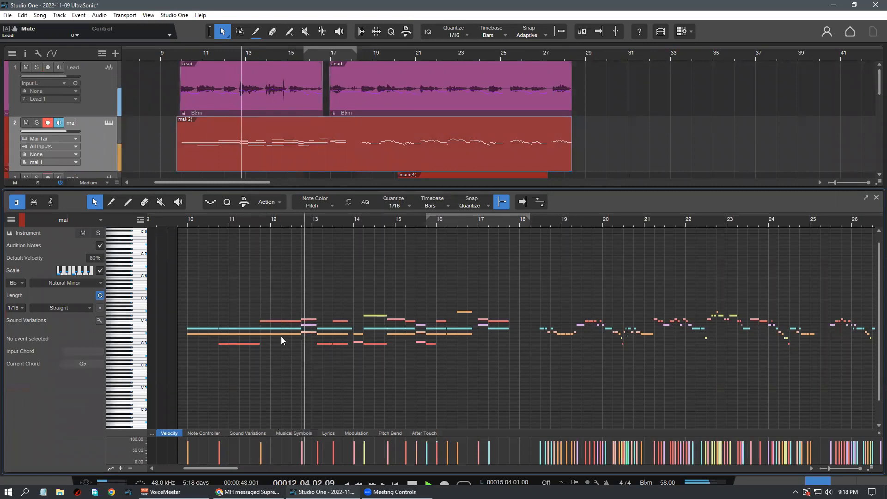
click(317, 364)
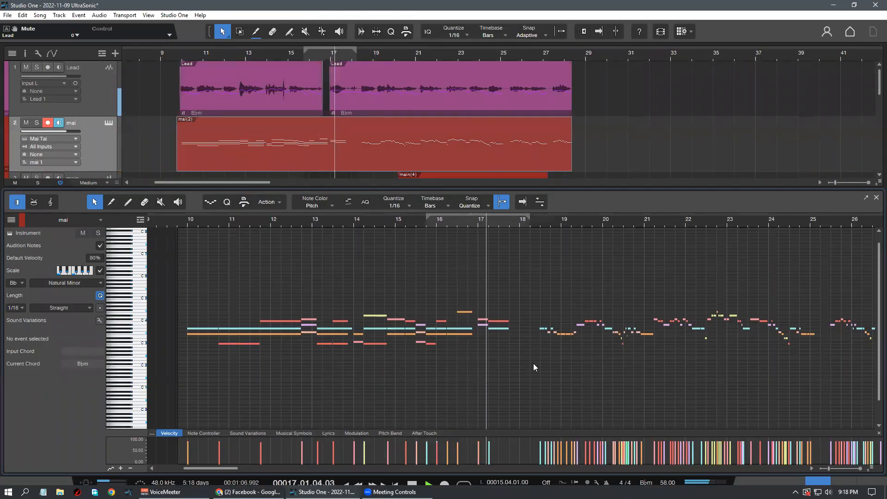
Stop playback at about 17.4 and examine the stacked harmony notes from bar 10 to bar 17
mouse_move(506, 225)
mouse_down()
mouse_move(504, 213)
mouse_move(506, 230)
mouse_up()
key(space)
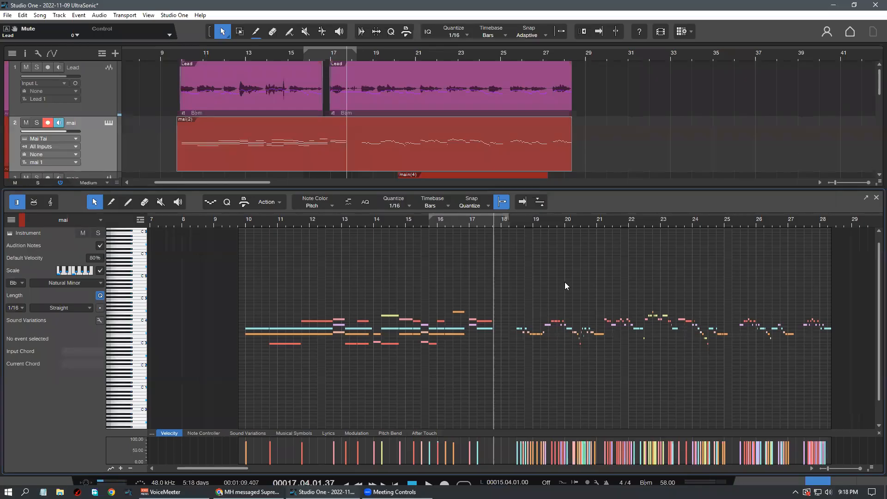
scroll(304, 349, up, 1)
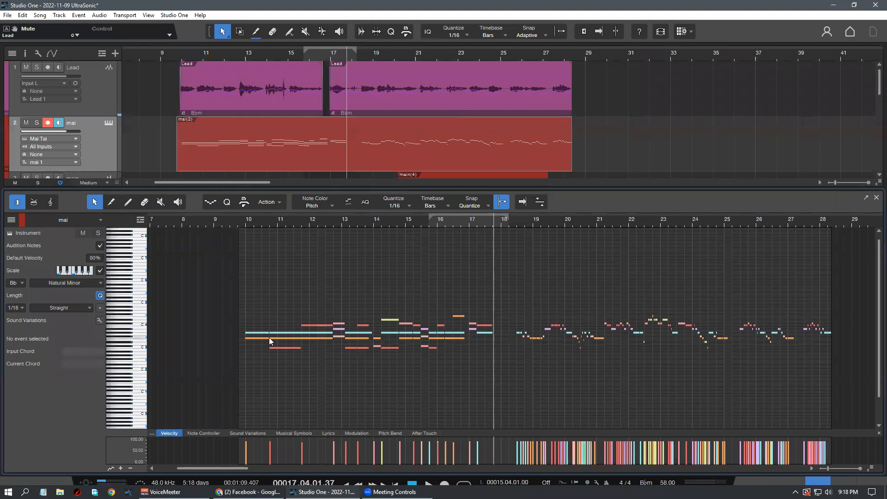
scroll(310, 377, up, 1)
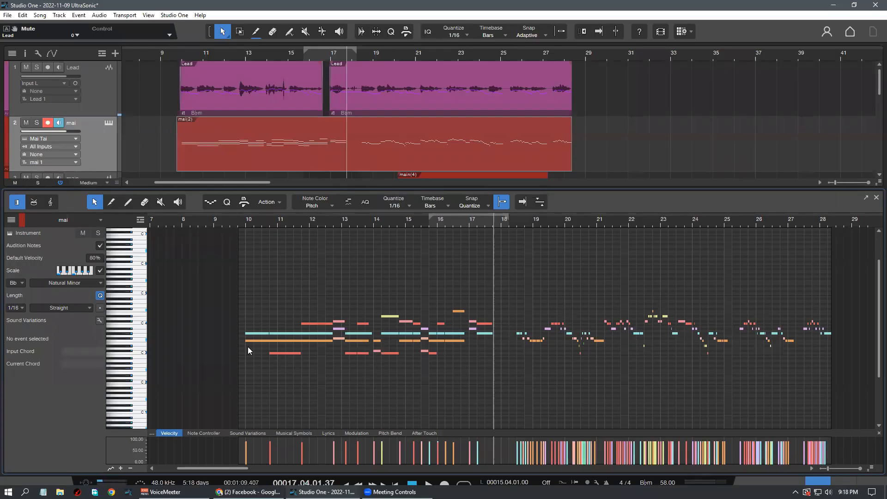
drag(297, 231, 339, 220)
scroll(522, 334, up, 2)
Close the piano roll, reduce the track heights so all eight tracks fit in the arrangement, and select the Lead track
click(809, 482)
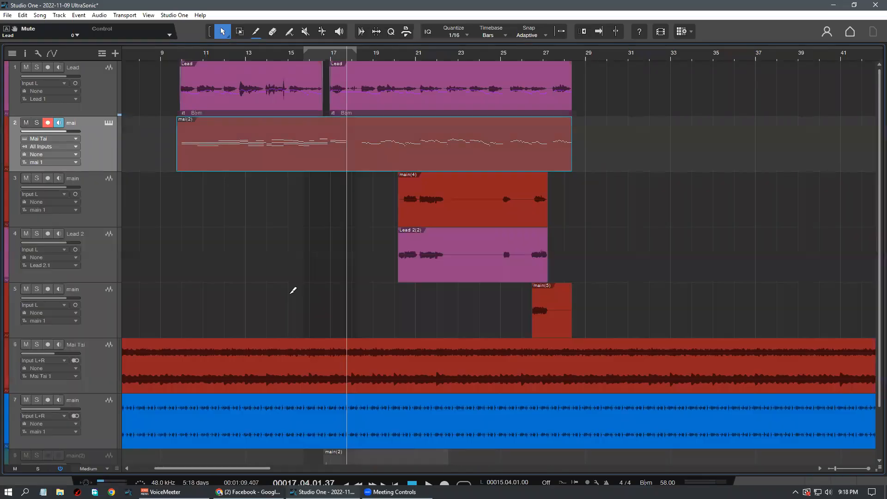
key(Up)
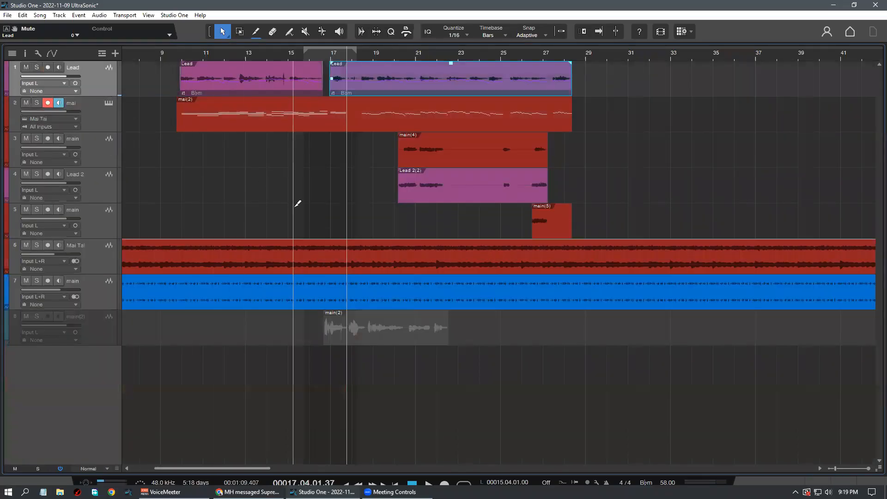
scroll(331, 227, up, 1)
click(646, 177)
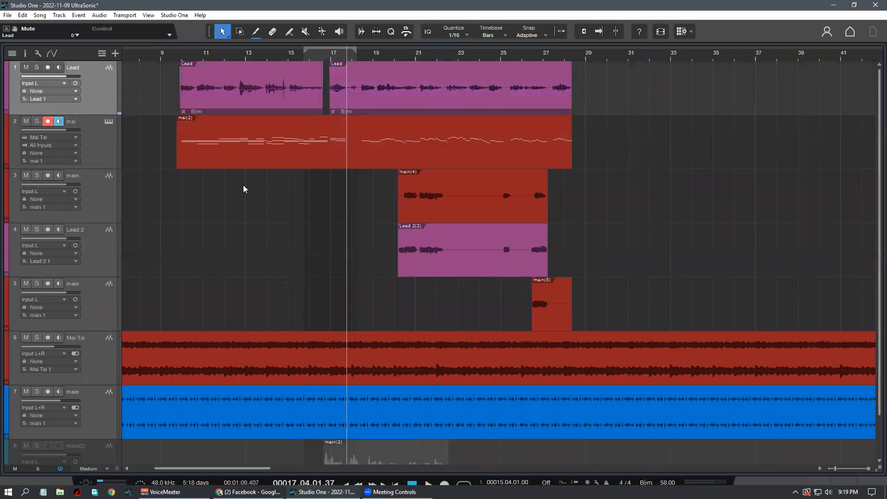
scroll(236, 202, down, 1)
click(109, 164)
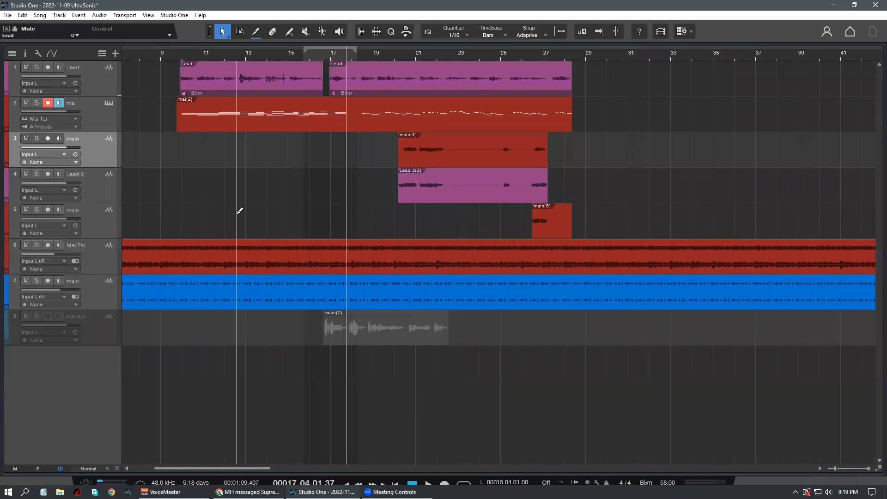
click(103, 89)
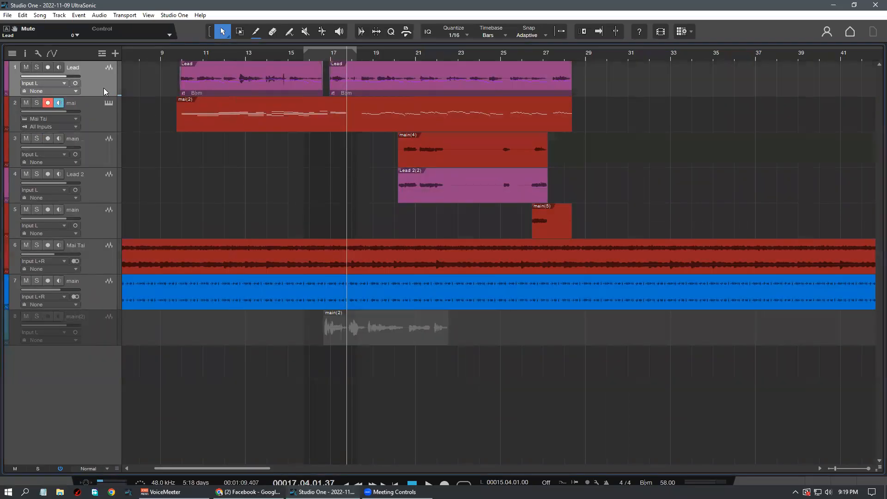
Inspect the Main output's inserts and the Lead channel's last Pro-Q 3 in the mixer, and close both windows
key(shift+e)
key(F3)
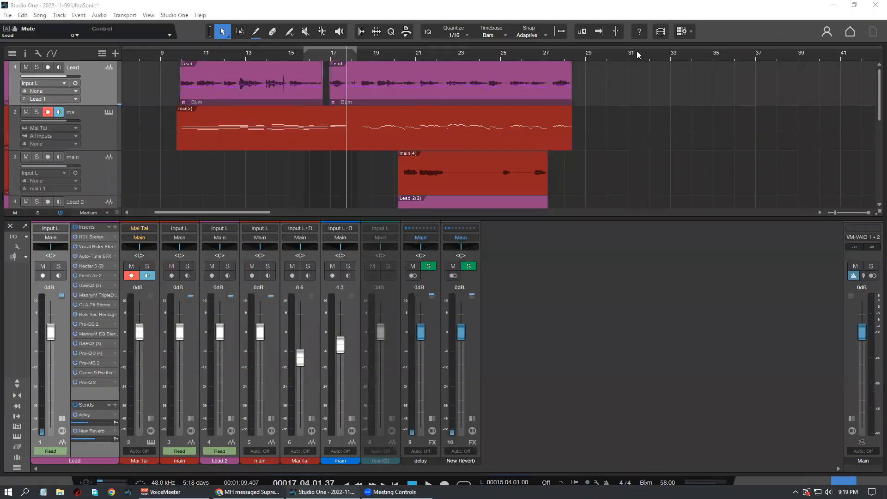
click(851, 418)
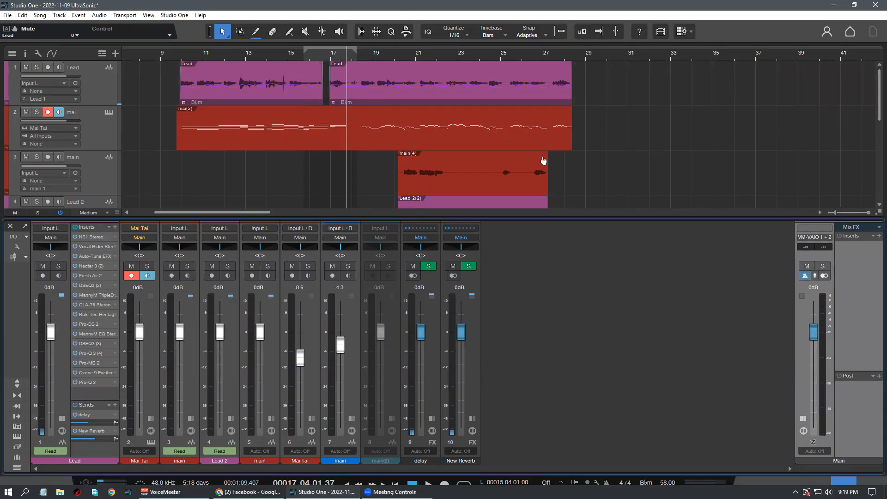
click(103, 386)
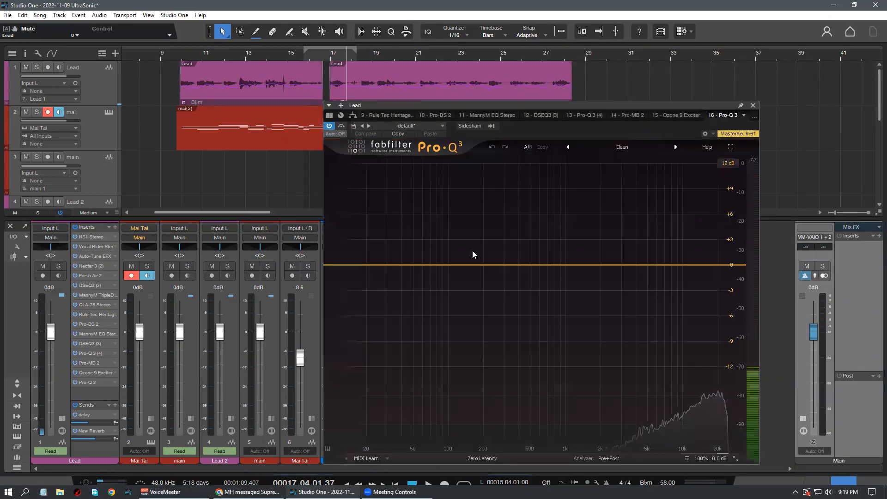
click(753, 107)
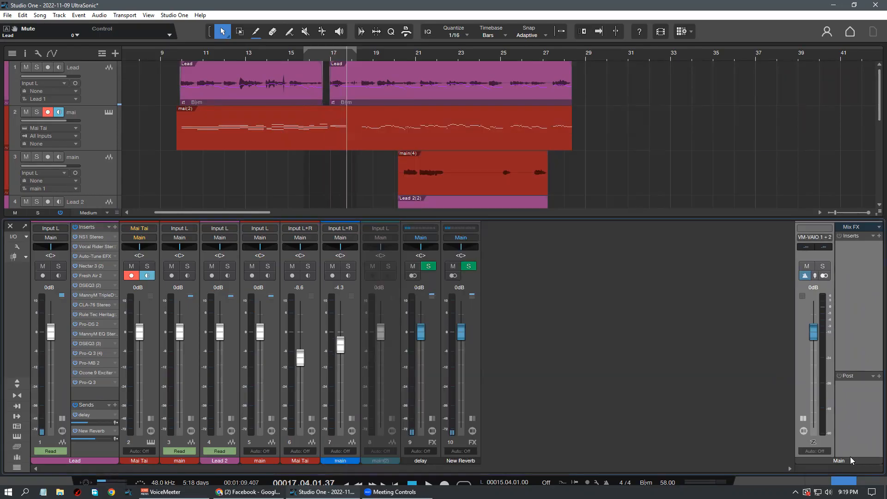
click(844, 481)
click(100, 94)
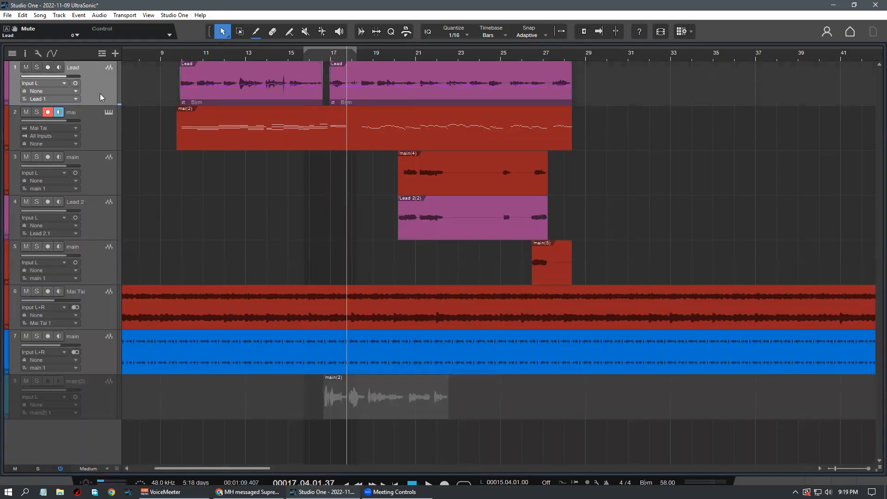
click(114, 184)
click(106, 223)
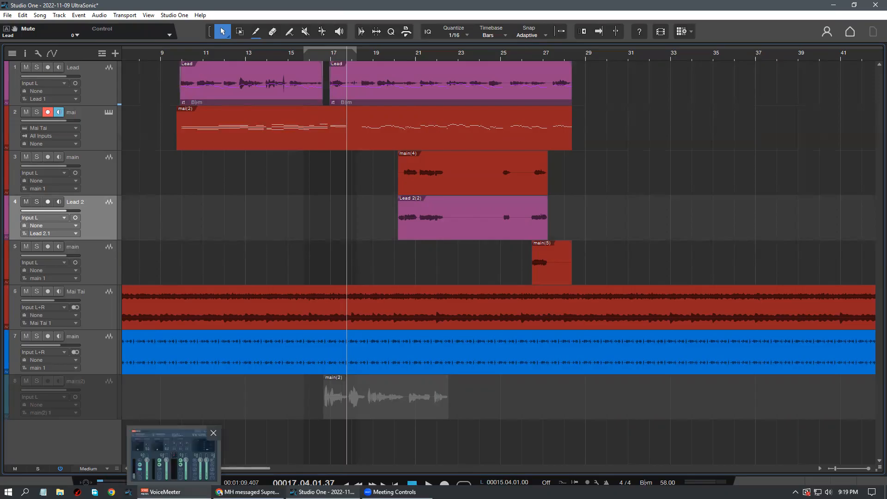
click(99, 100)
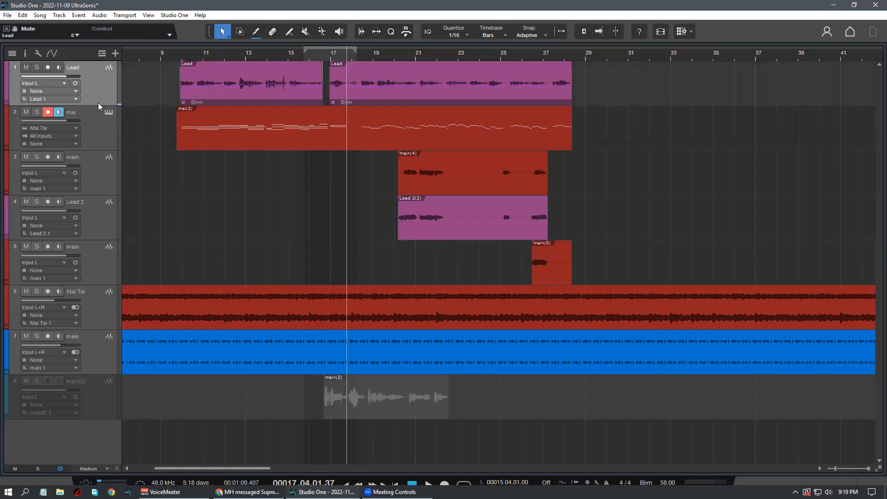
click(103, 178)
click(95, 96)
click(100, 165)
click(107, 82)
Open the first Lead clip in Melodyne and view its detected notes between bars 12 and 17
click(214, 85)
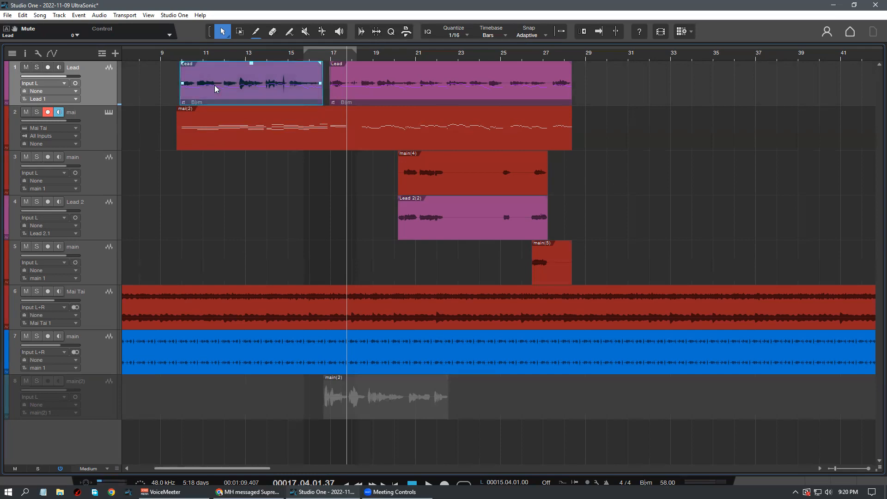
double_click(214, 88)
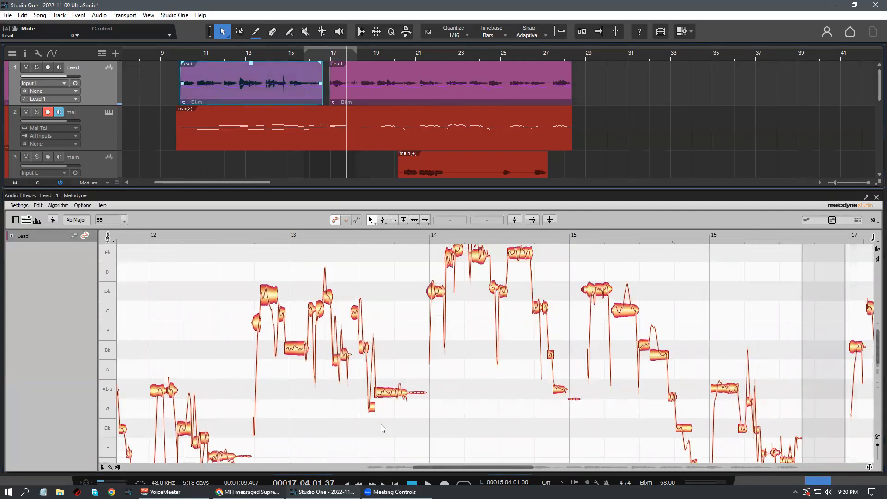
scroll(385, 436, down, 4)
scroll(418, 384, up, 3)
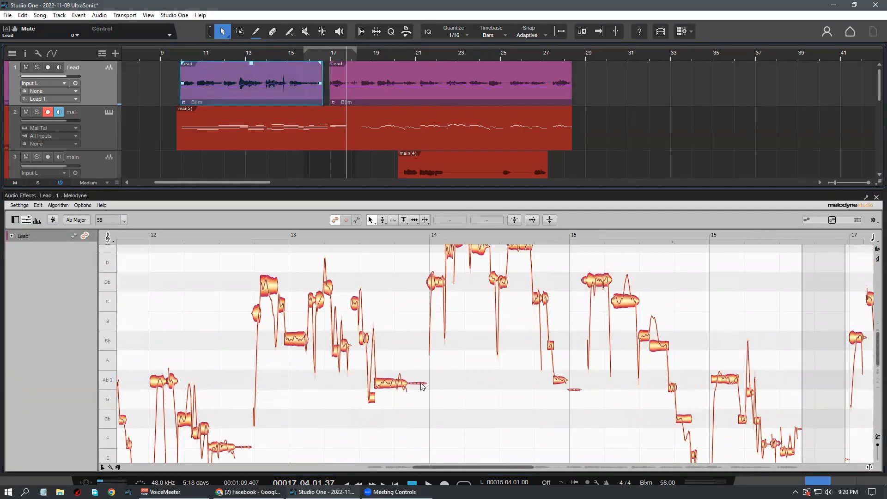
Examine the Lead clip's detected Melodyne notes from its start at bar 10 through bar 13
scroll(508, 379, up, 2)
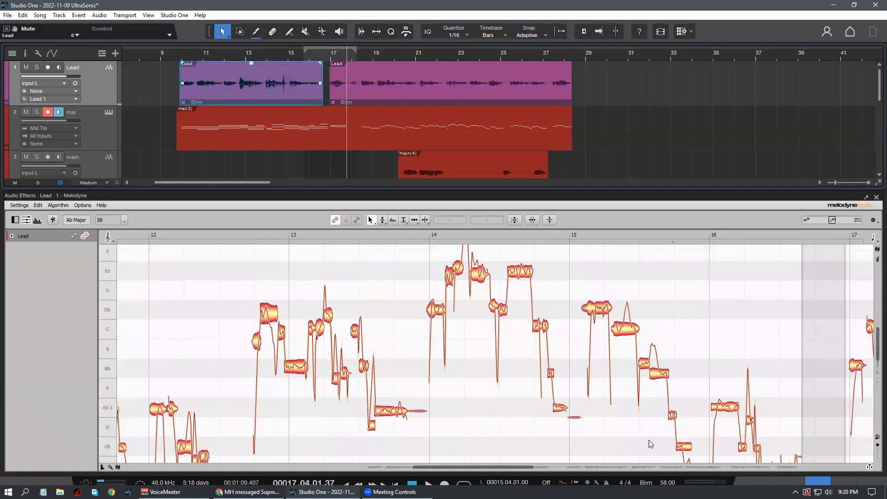
drag(480, 465, 387, 457)
scroll(371, 345, down, 4)
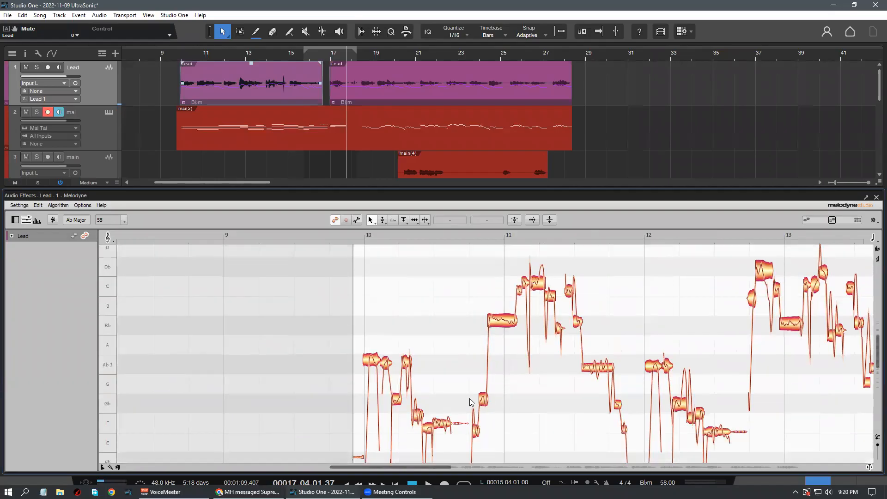
scroll(456, 421, down, 1)
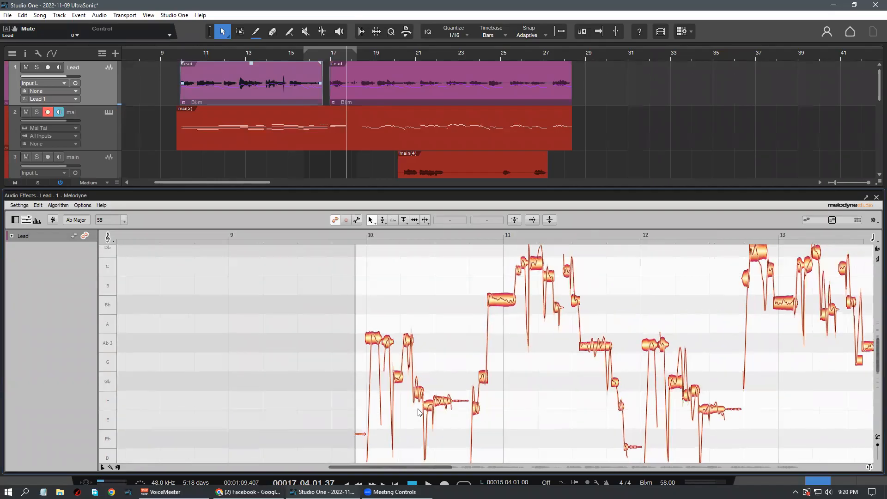
scroll(463, 400, up, 2)
scroll(485, 400, up, 2)
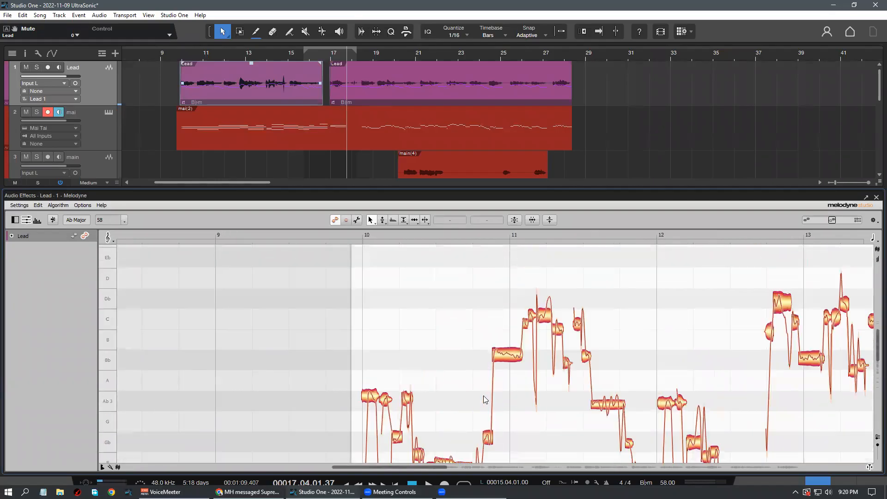
scroll(495, 411, up, 1)
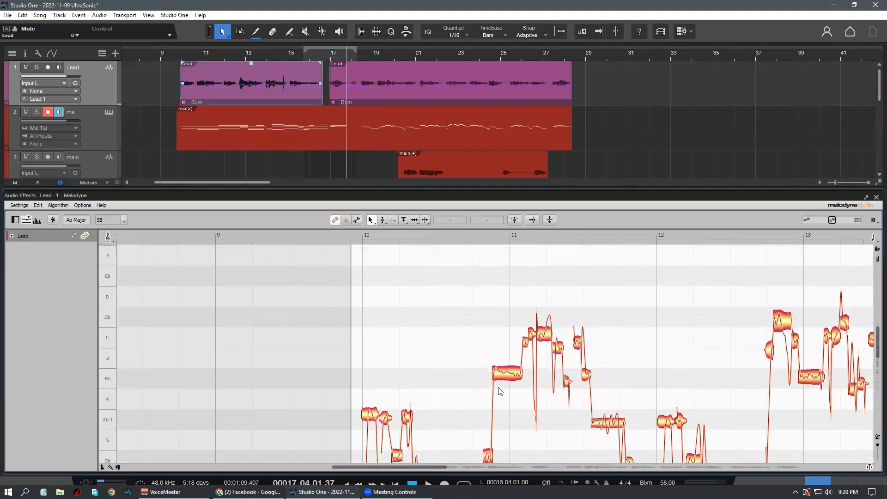
scroll(498, 384, up, 3)
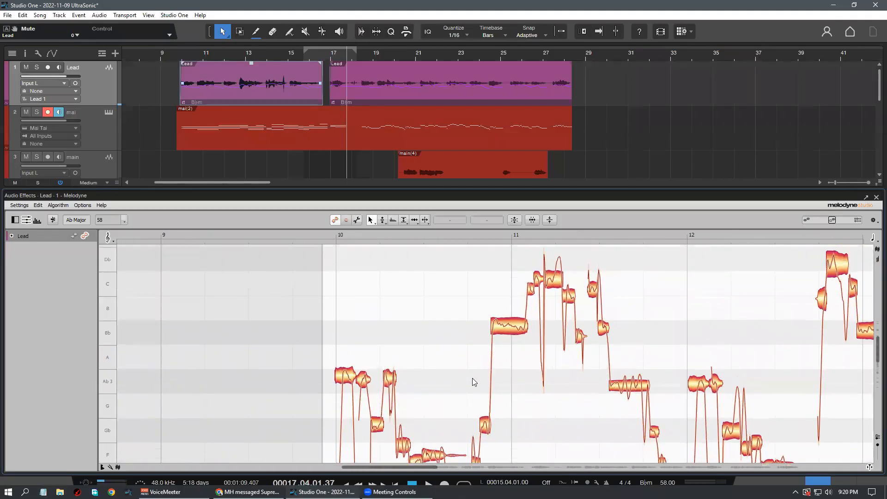
scroll(443, 372, up, 1)
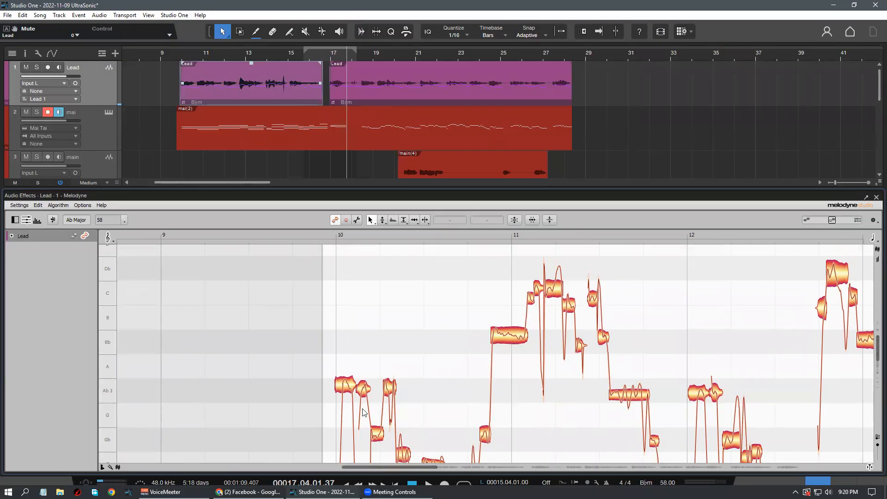
scroll(526, 374, down, 5)
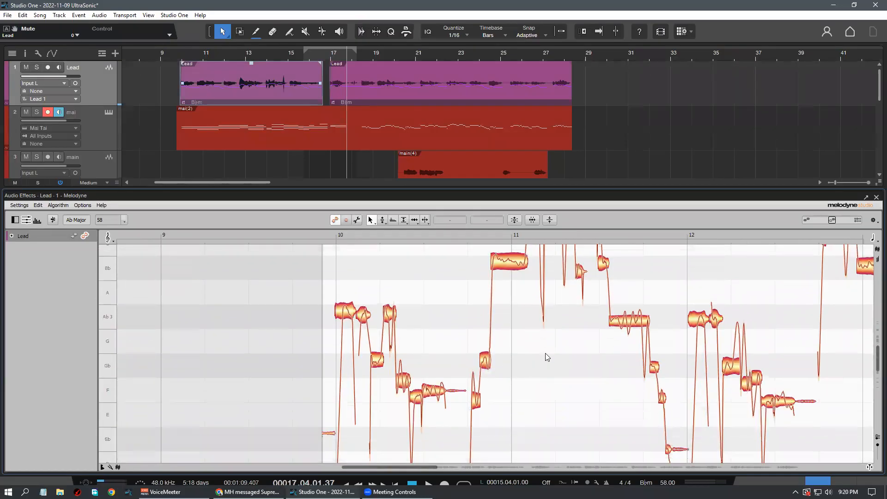
Try lowering the long F 3 note in bar 12 to E 3, undo the move, and deselect the note
click(780, 404)
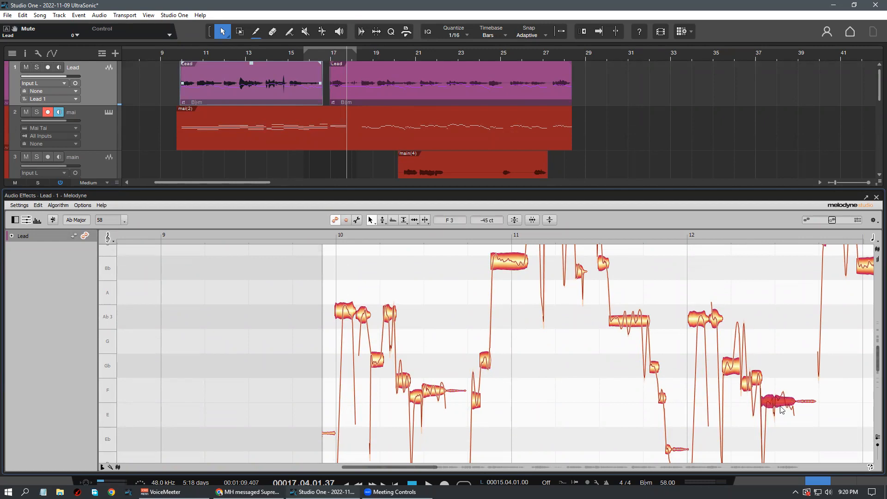
drag(434, 468, 486, 467)
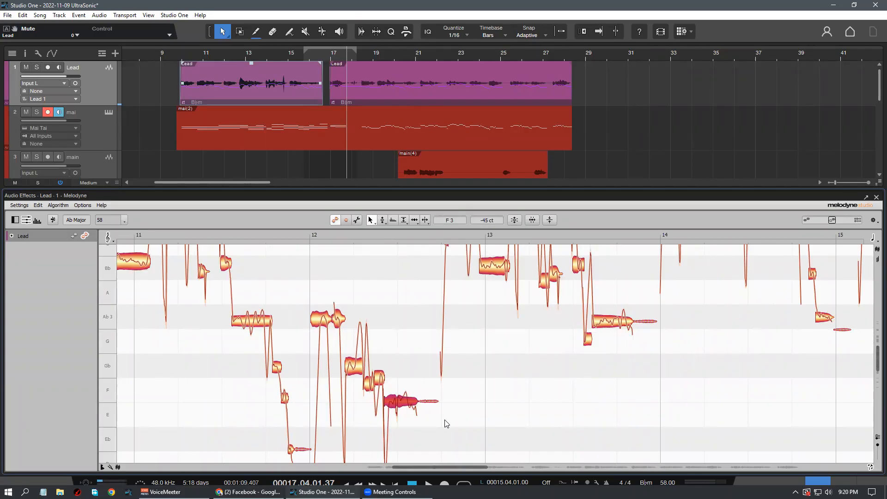
drag(405, 408, 404, 417)
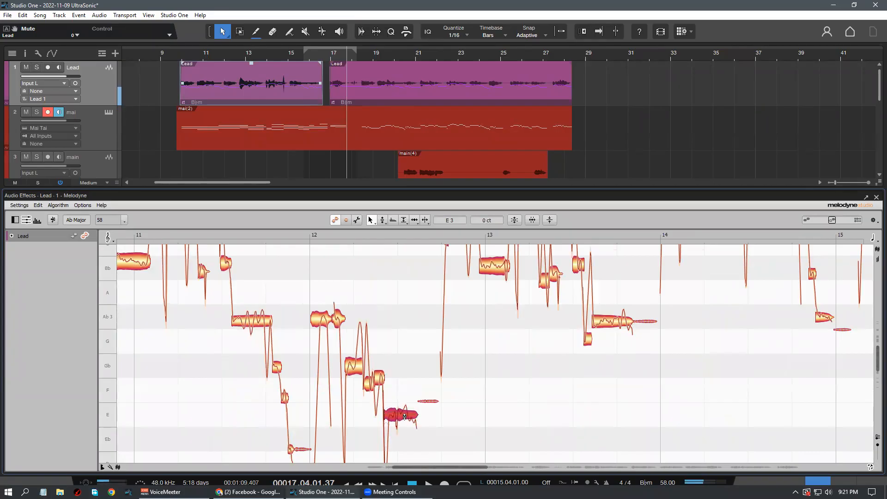
key(ctrl+z)
key(ctrl+z)
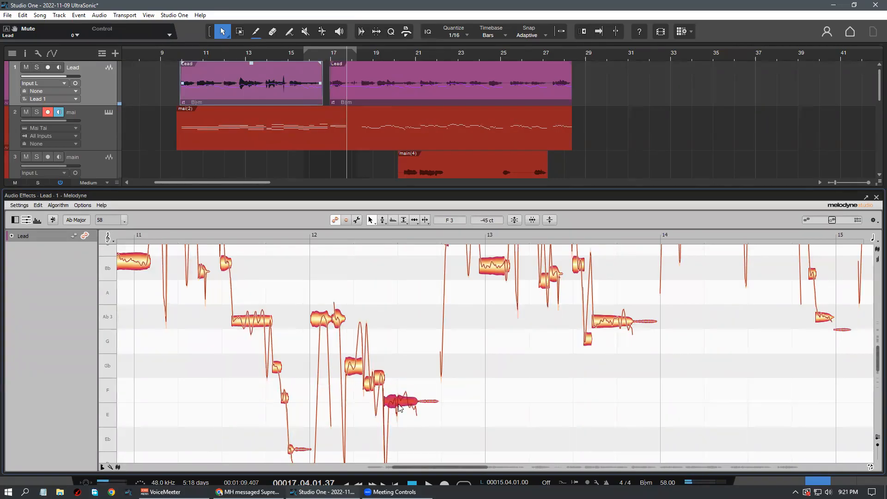
click(405, 429)
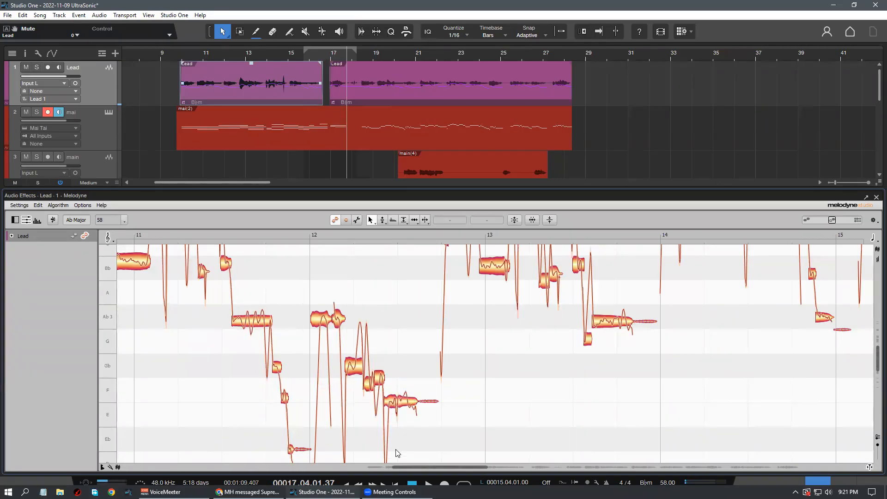
Move the long F 3 note in bar 12 to 0 ct and audition the clip from that bar
click(400, 404)
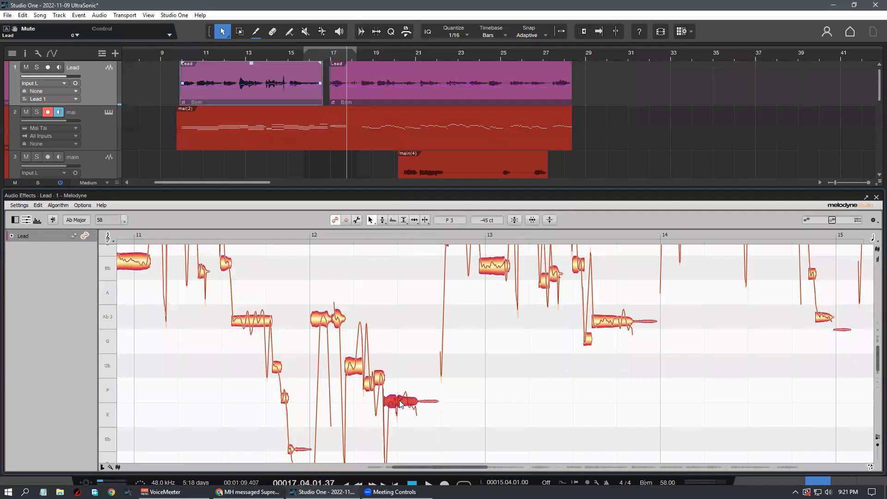
drag(400, 404, 399, 397)
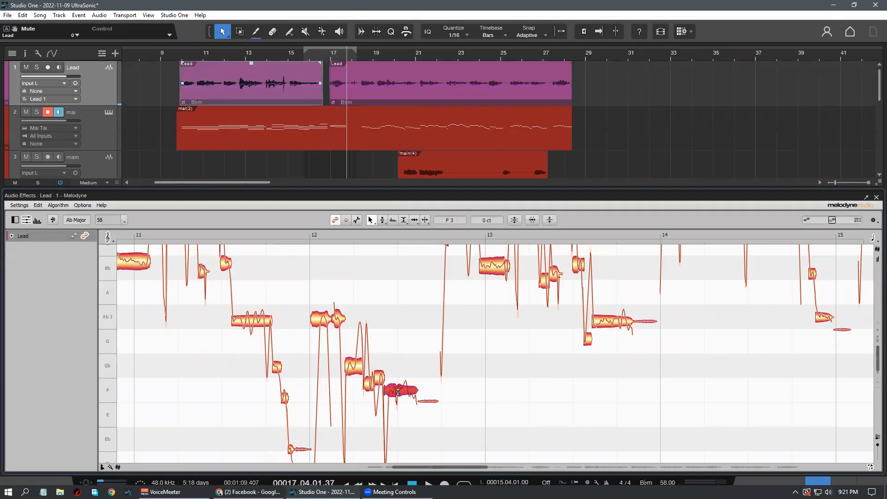
double_click(381, 237)
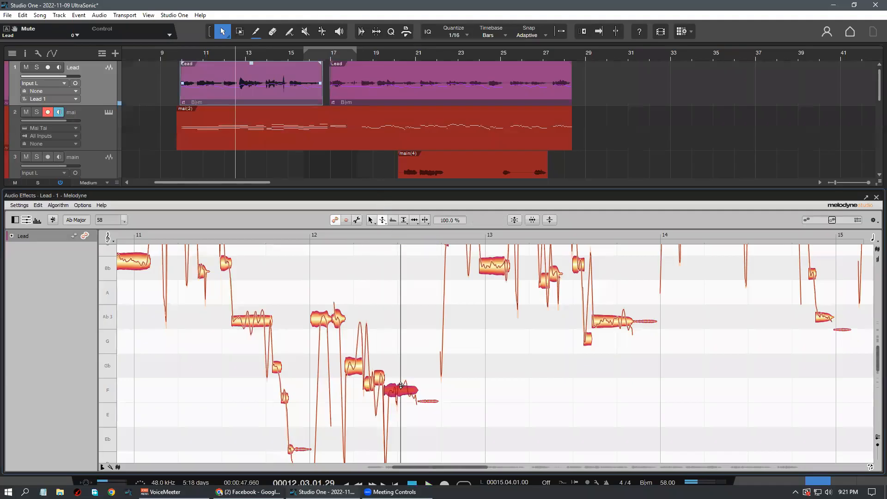
Raise the long bar 12 note to Gb 3 with the Pitch tool and play it back from about 12.1
click(383, 221)
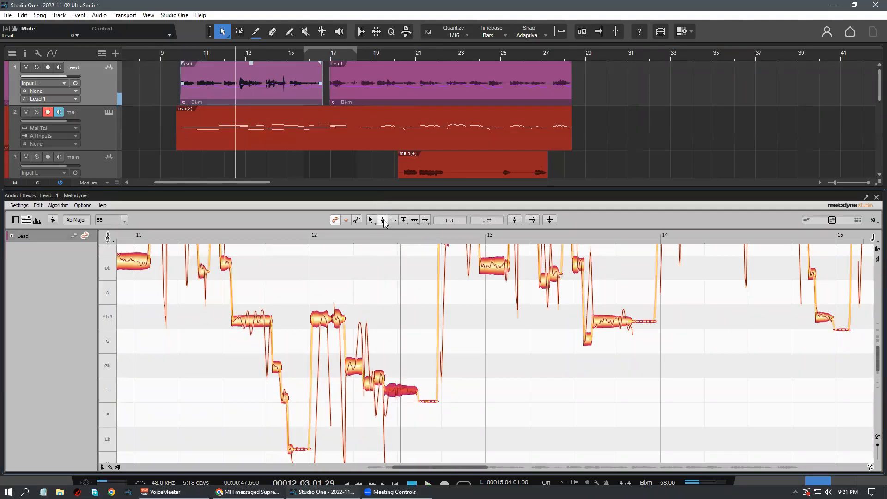
click(447, 420)
click(404, 391)
drag(408, 376, 408, 365)
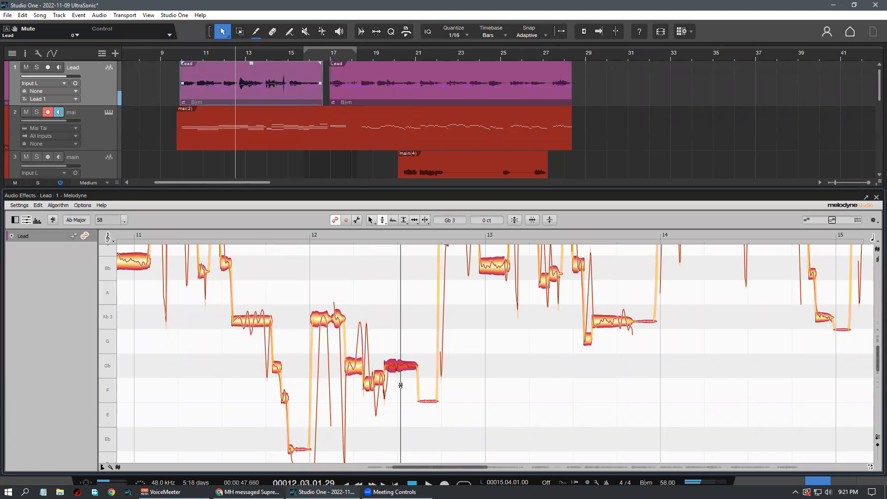
click(337, 237)
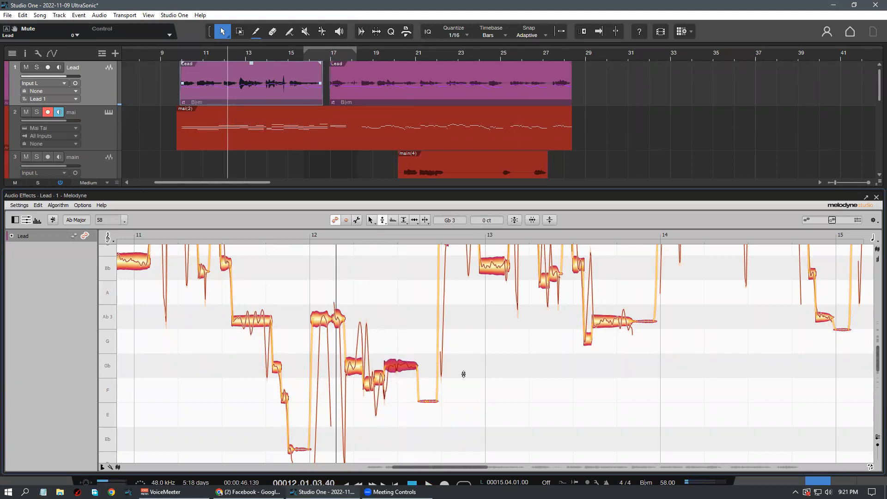
click(476, 397)
key(space)
mouse_move(405, 359)
mouse_down()
mouse_move(402, 389)
mouse_move(400, 369)
mouse_up()
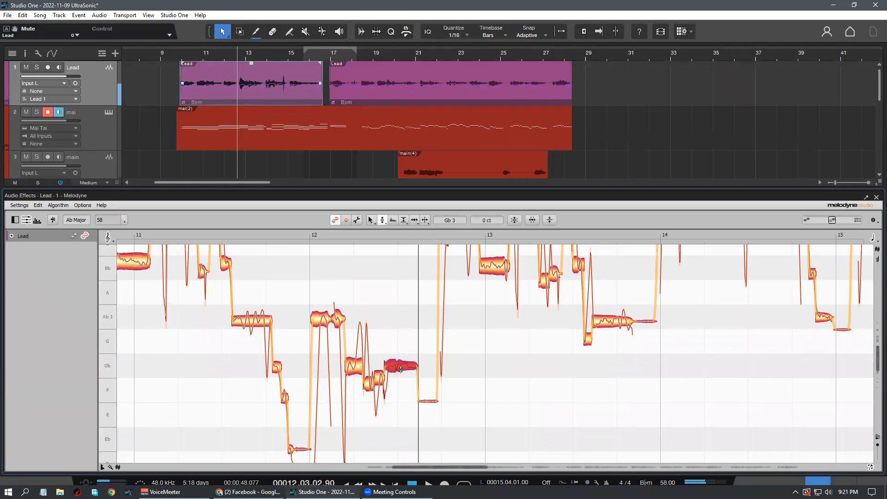
Lower the long bar 12 note to F 3 at +47 ct and play the phrase back
drag(401, 364, 394, 381)
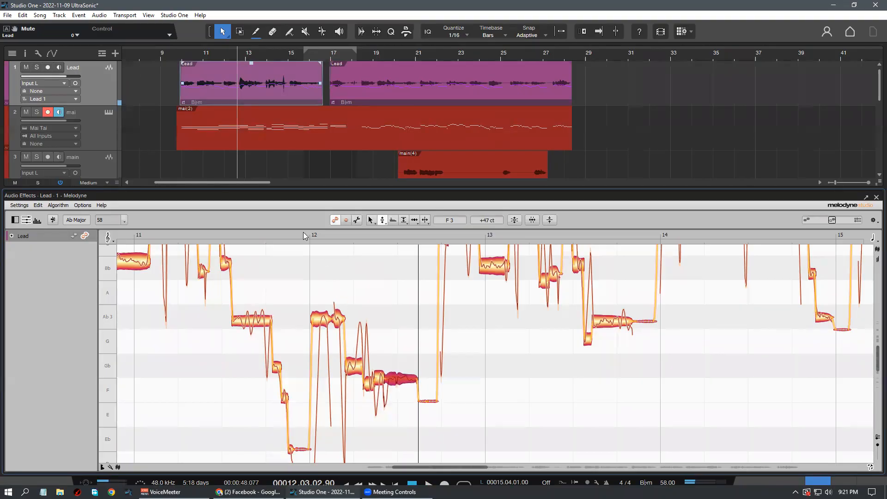
click(463, 410)
key(space)
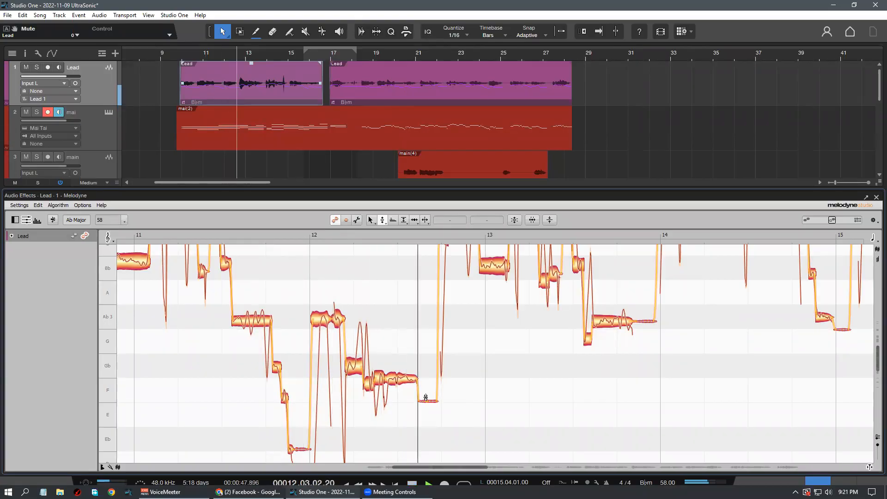
key(space)
Snap the long bar 12 note to the F 3 pitch centre and deselect it
click(401, 377)
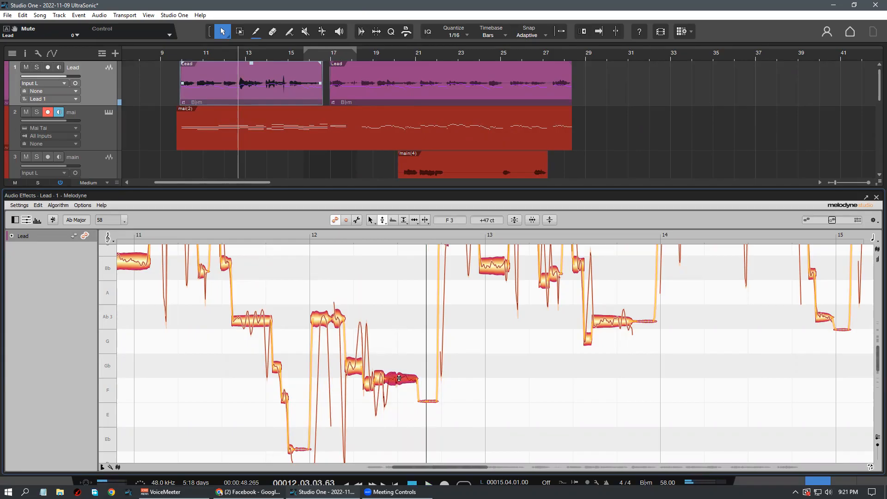
double_click(399, 378)
click(408, 406)
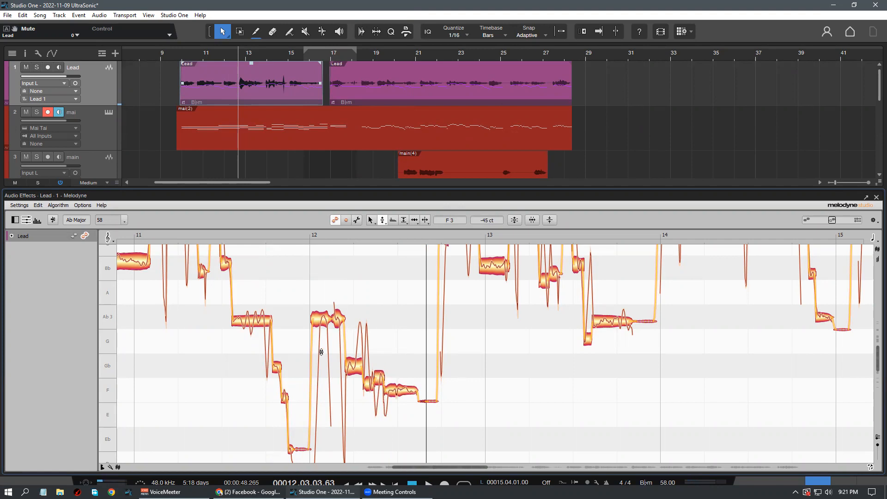
Set the pitch modulation of the long Bb 3 note around bar 11 to about -146% and play it back
scroll(581, 412, up, 4)
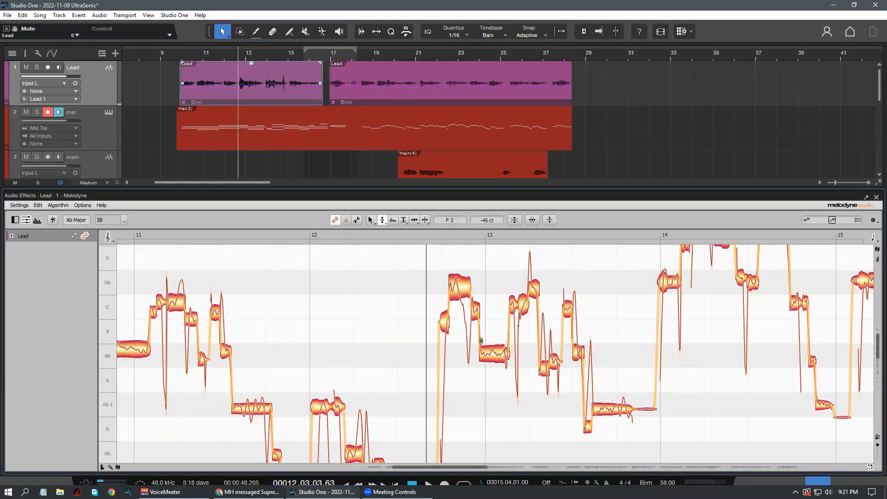
scroll(392, 365, down, 2)
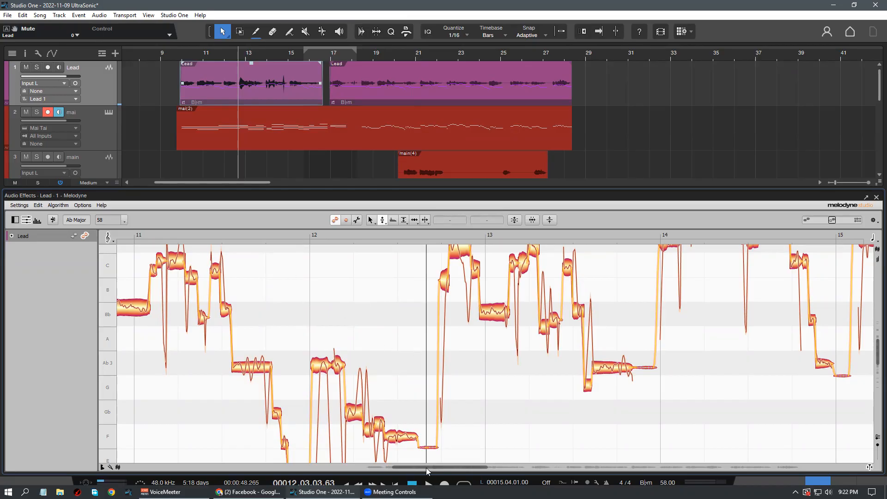
scroll(418, 466, left, 5)
click(353, 305)
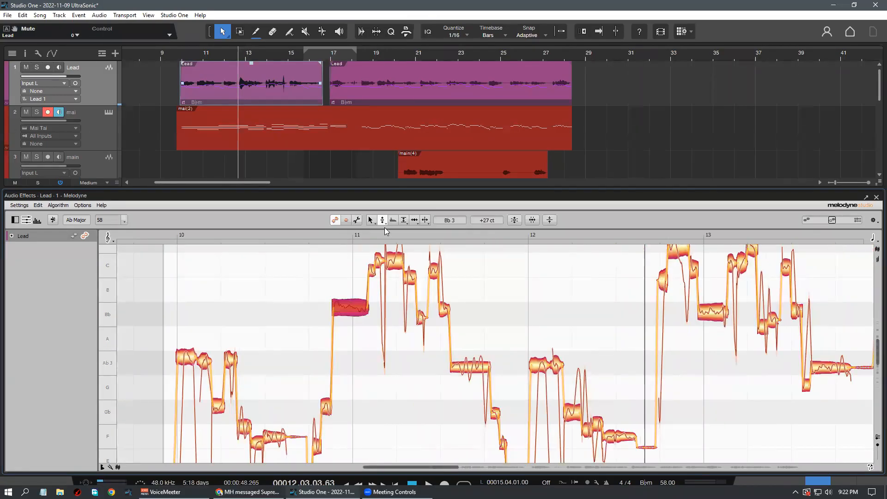
click(382, 220)
drag(349, 311, 335, 416)
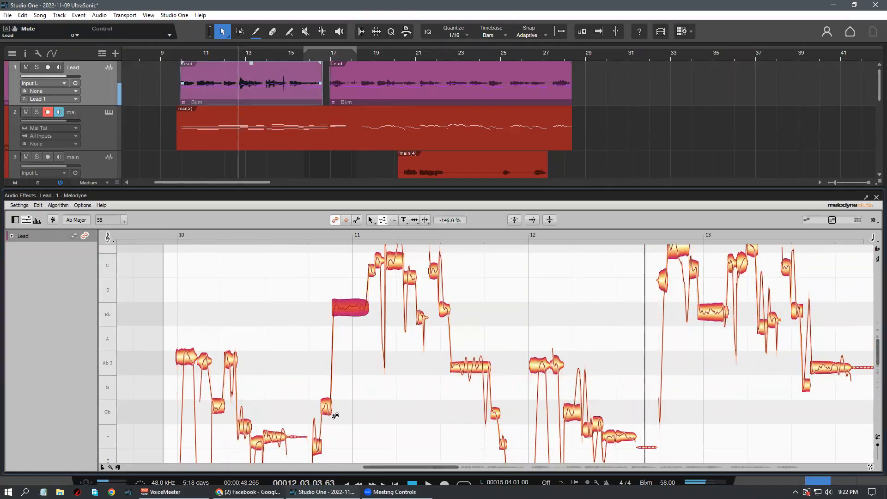
click(388, 412)
click(311, 236)
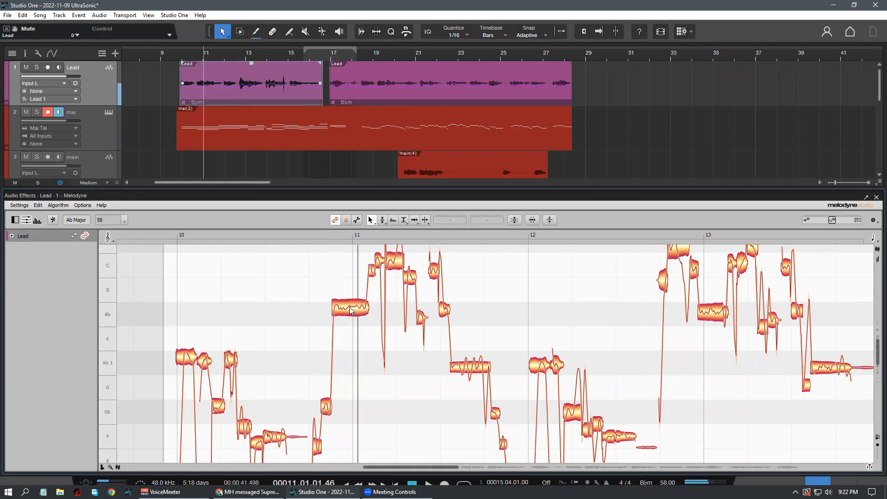
Try centring the long Bb 3 note around bar 11 at 0 ct, and return it to +27 ct
click(350, 310)
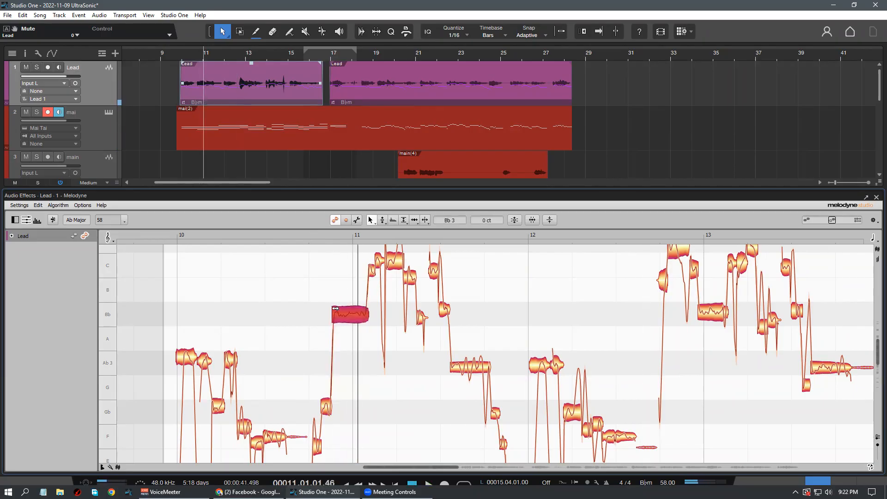
drag(336, 308, 339, 302)
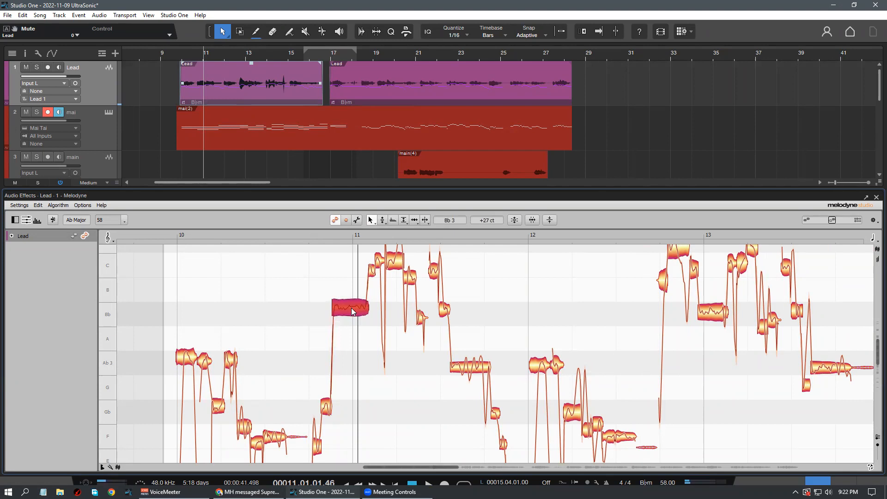
Open the Lead channel's Auto-Tune EFX insert and watch the pitch it tracks while playing from bar 10 into bar 11
click(316, 235)
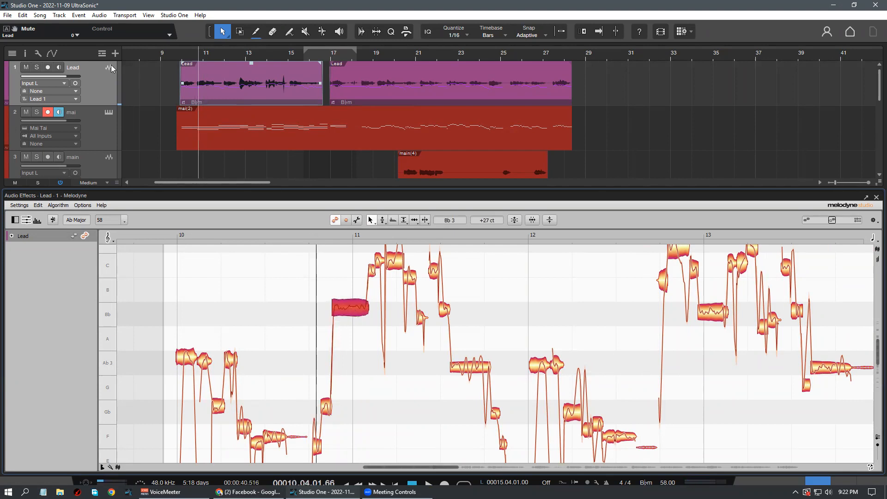
key(F3)
click(85, 254)
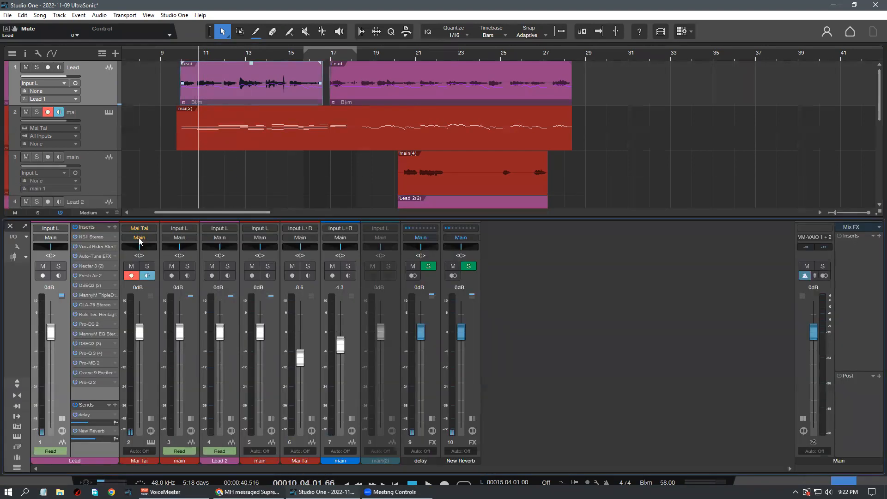
key(space)
key(e)
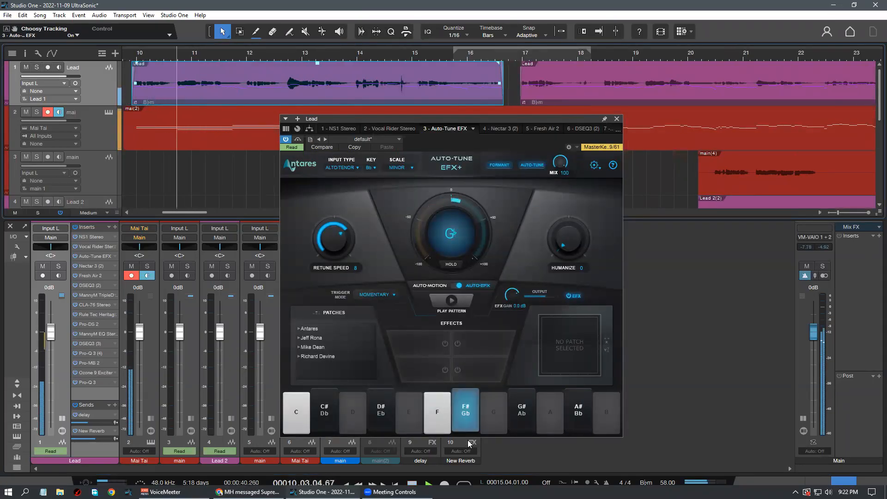
key(space)
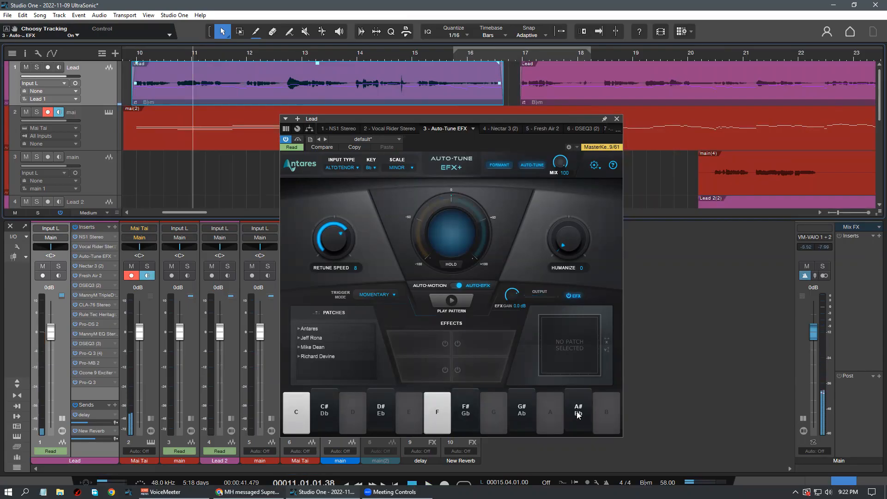
Close the Auto-Tune EFX window and the console, and select the first Lead event in the arrangement
click(616, 119)
click(843, 481)
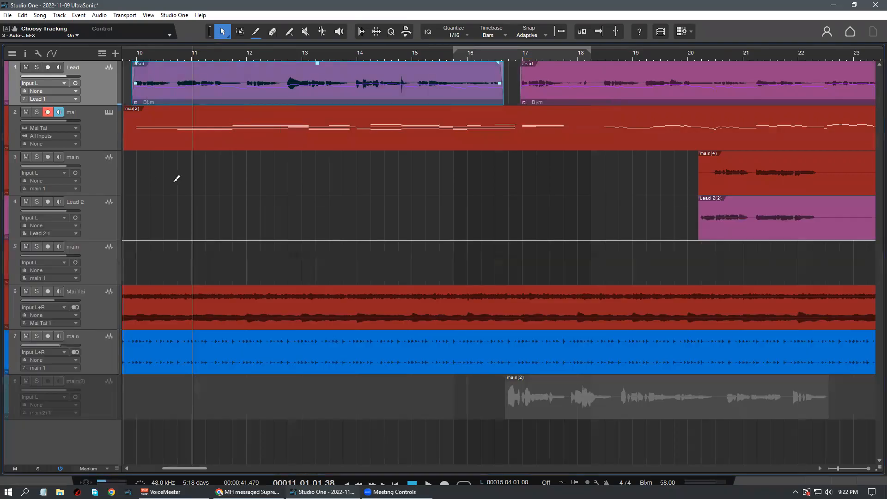
scroll(177, 178, down, 1)
drag(212, 49, 243, 38)
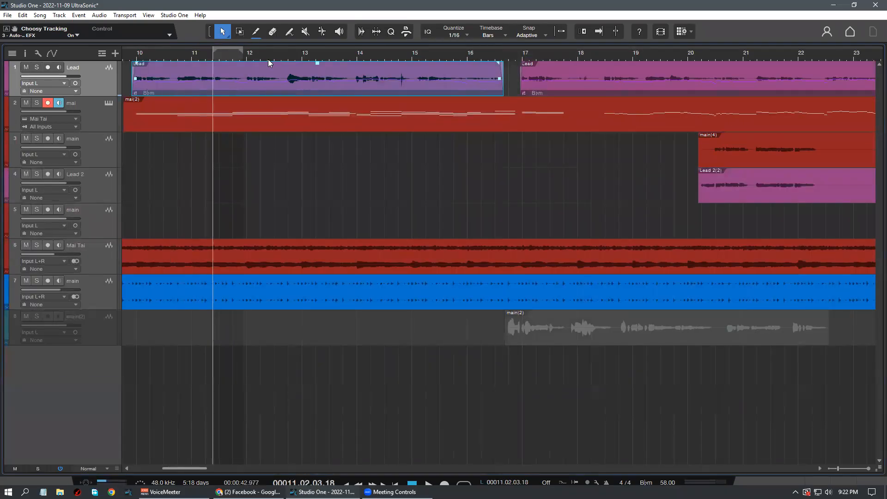
scroll(278, 49, down, 3)
click(232, 188)
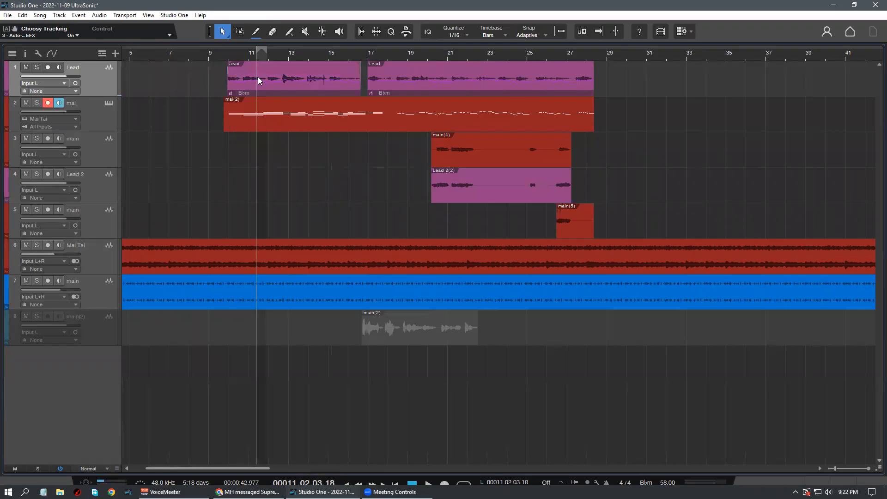
click(231, 82)
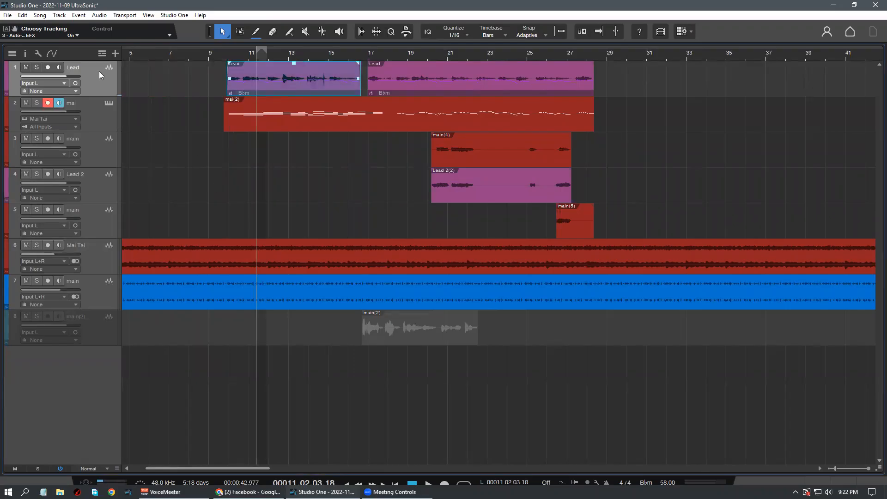
Show the console and review the Lead channel's Auto-Tune EFX settings again before closing the plug-in window
key(F3)
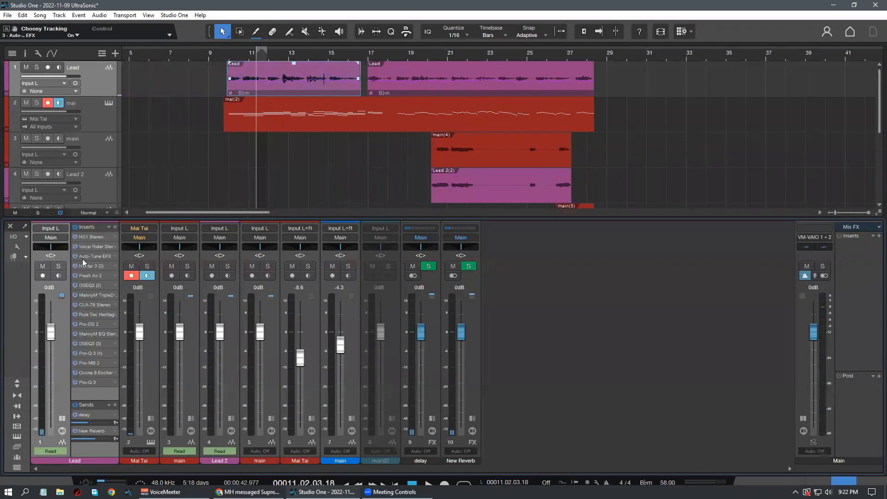
mouse_move(551, 119)
mouse_down()
mouse_move(552, 127)
mouse_move(554, 119)
mouse_up()
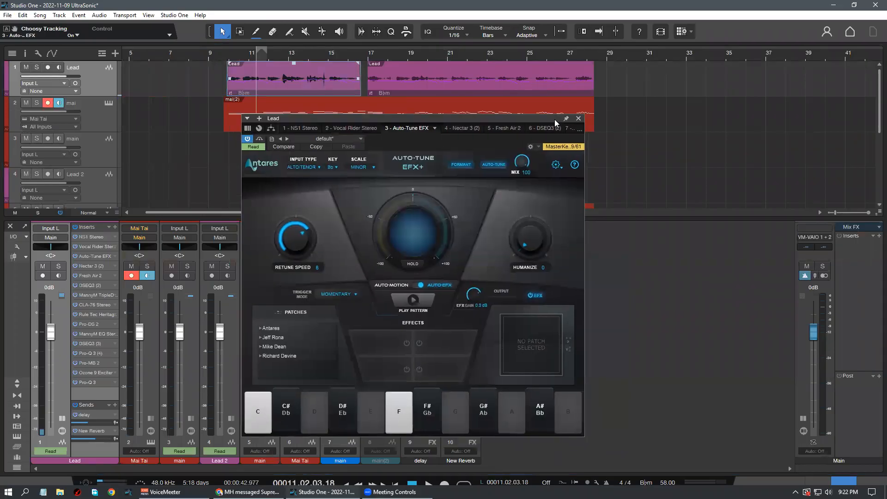
click(578, 118)
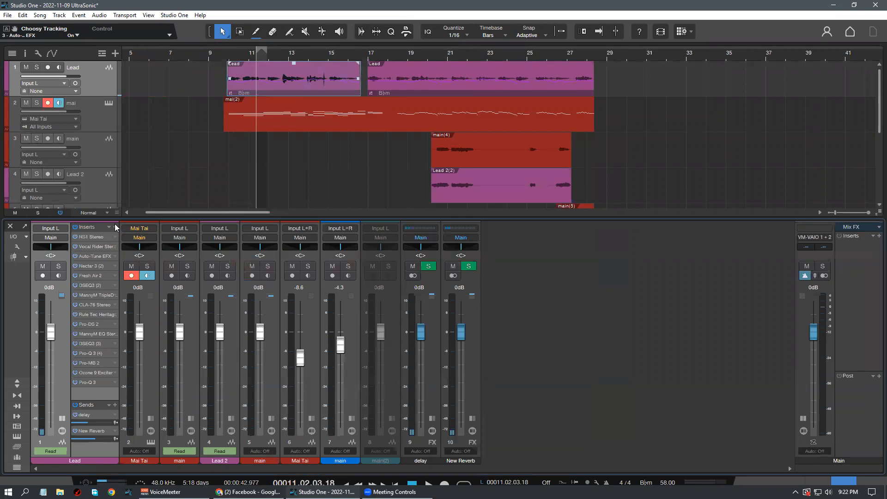
Add the Auto-Key plug-in to the Lead channel and move it to the first slot of the insert chain
click(115, 227)
text(key)
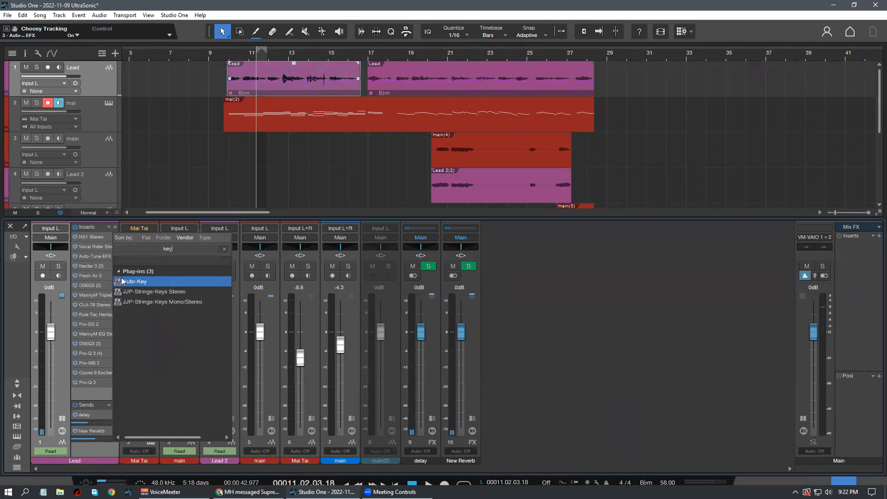
click(152, 284)
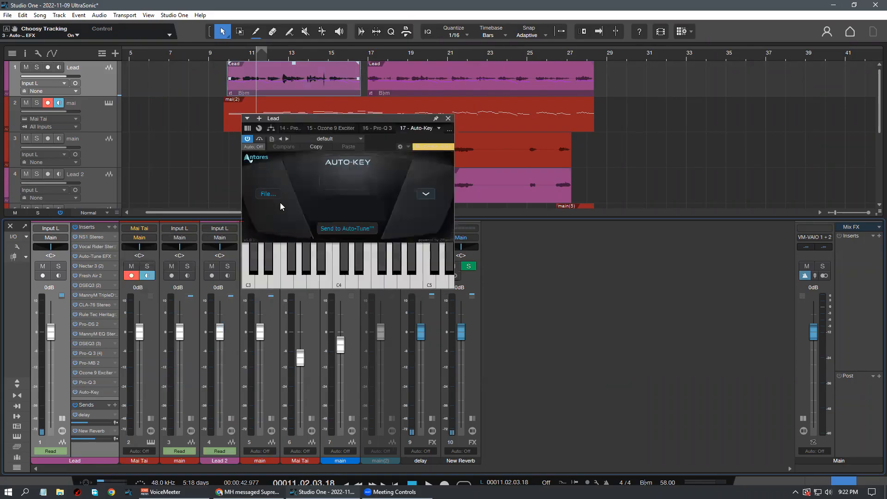
drag(379, 121, 517, 199)
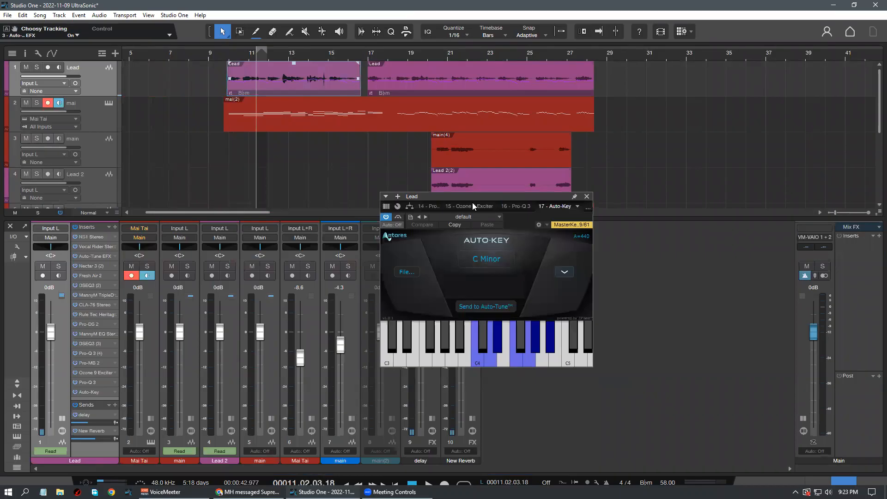
drag(472, 202, 559, 215)
click(553, 266)
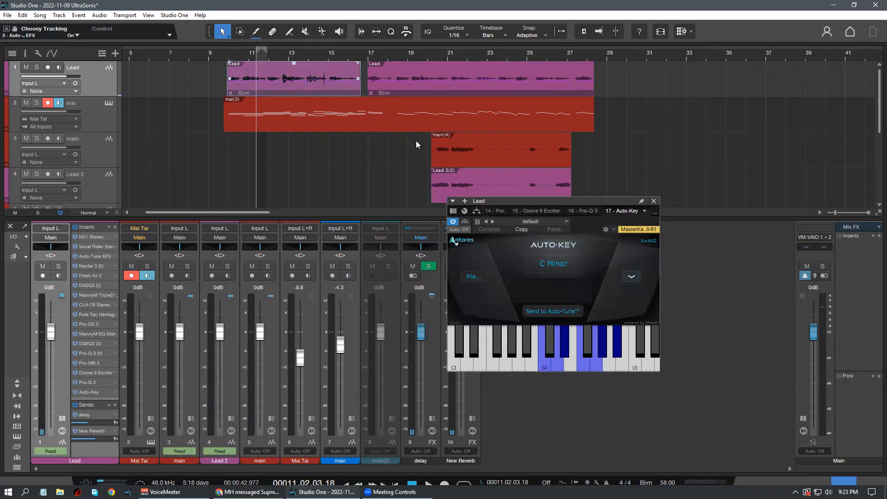
drag(99, 392, 97, 236)
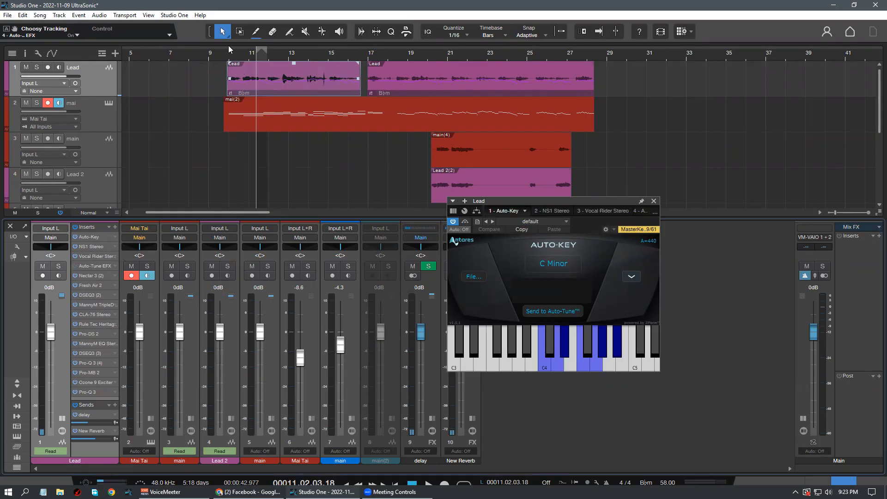
drag(576, 203, 640, 177)
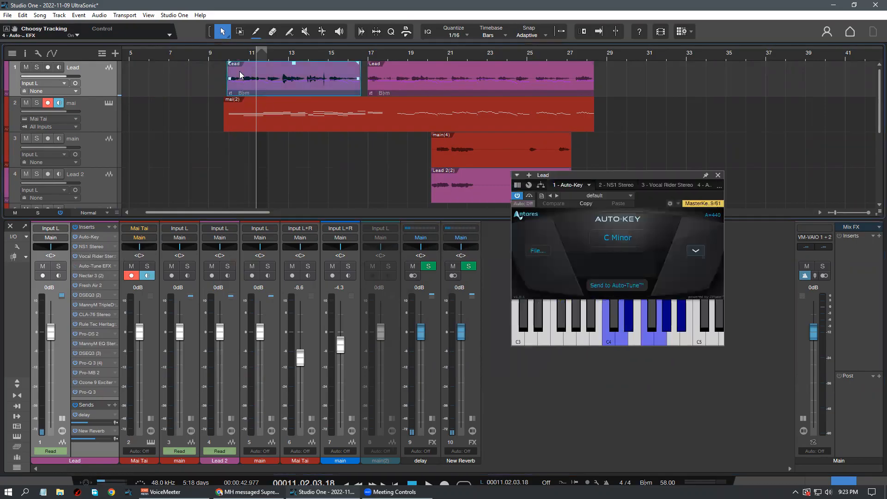
Open the first Lead event in the Melodyne editor, keeping the Auto-Key window beside its notes
key(F2)
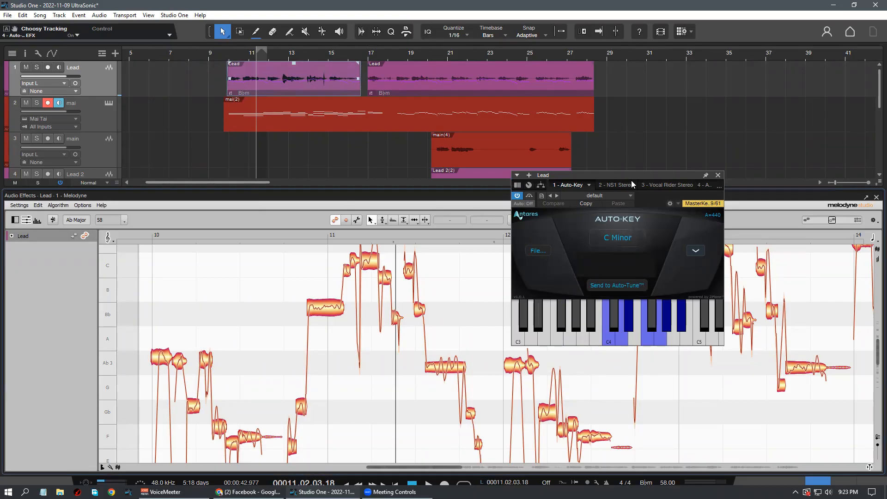
drag(631, 180, 644, 177)
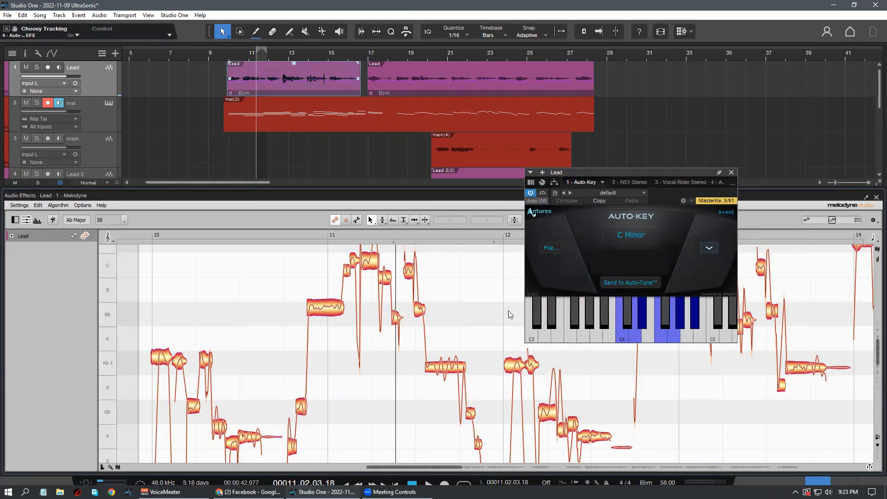
drag(433, 190, 624, 201)
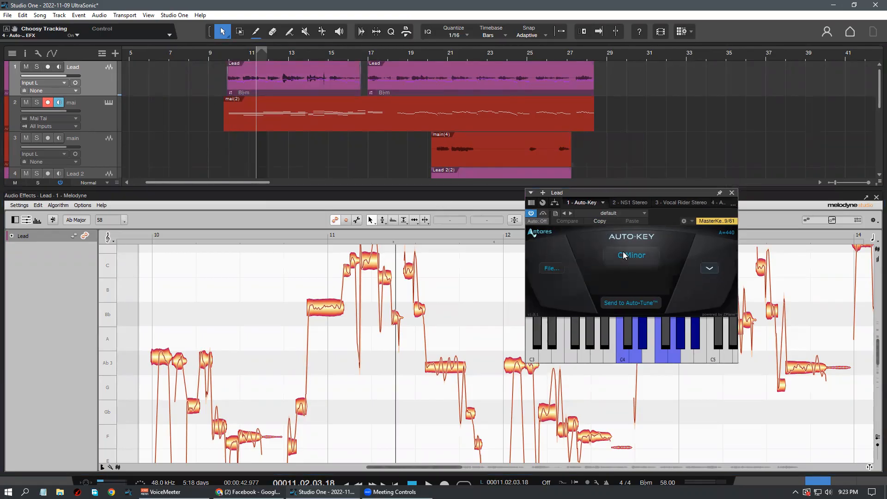
Remove Auto-Key from the Lead channel's inserts and close the plug-in window
click(603, 203)
click(553, 299)
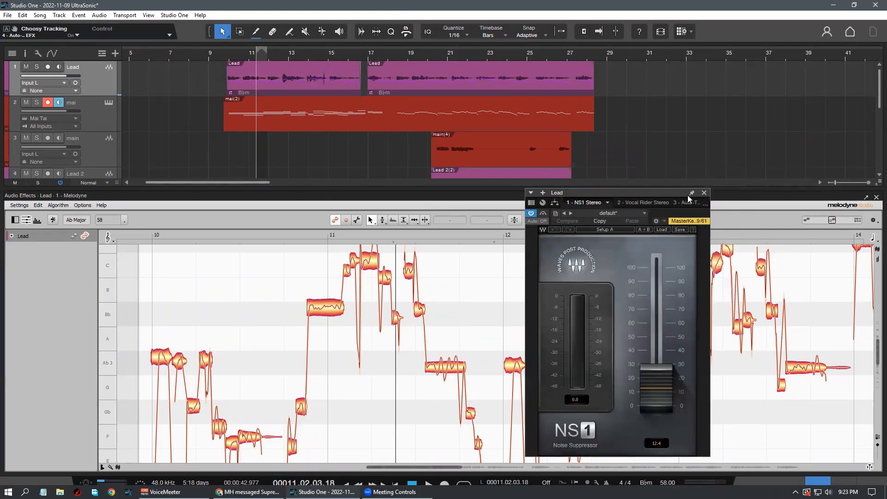
click(704, 193)
Place the playhead at the start of the first Lead event and centre the long Bb 3 note around bar 11 at 0 ct
click(228, 59)
scroll(227, 59, up, 5)
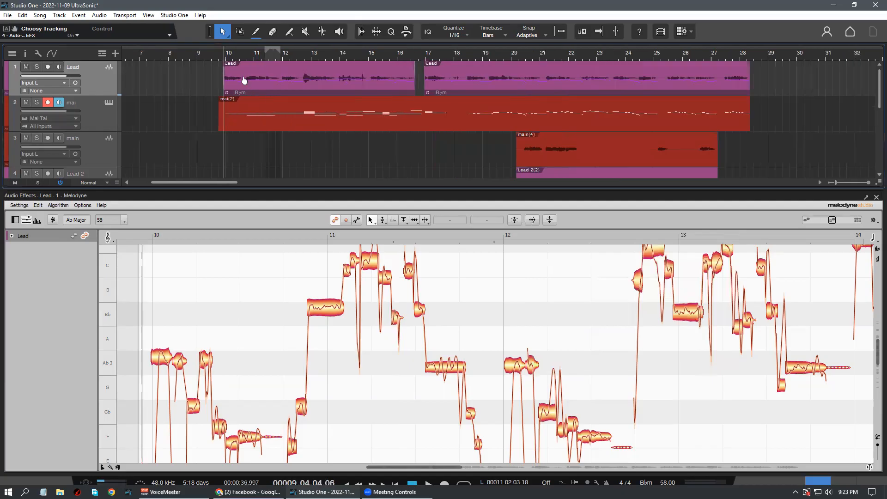
scroll(274, 57, down, 5)
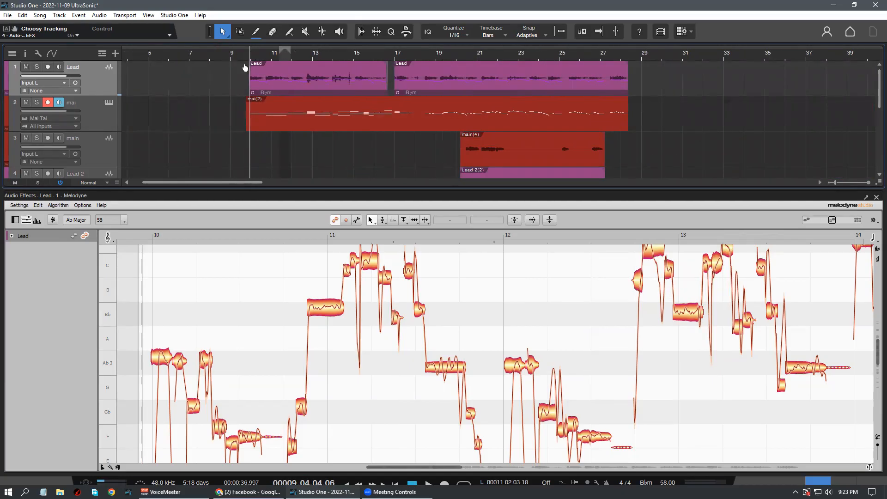
scroll(245, 68, up, 2)
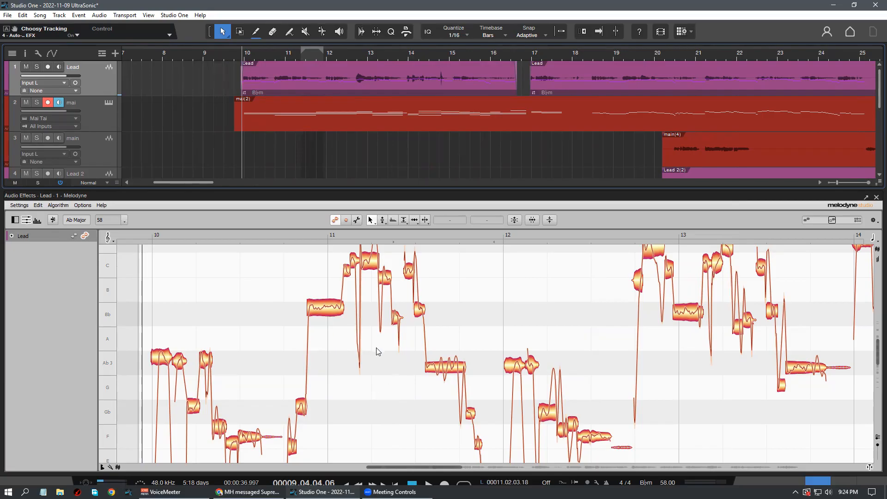
scroll(333, 323, up, 1)
click(327, 339)
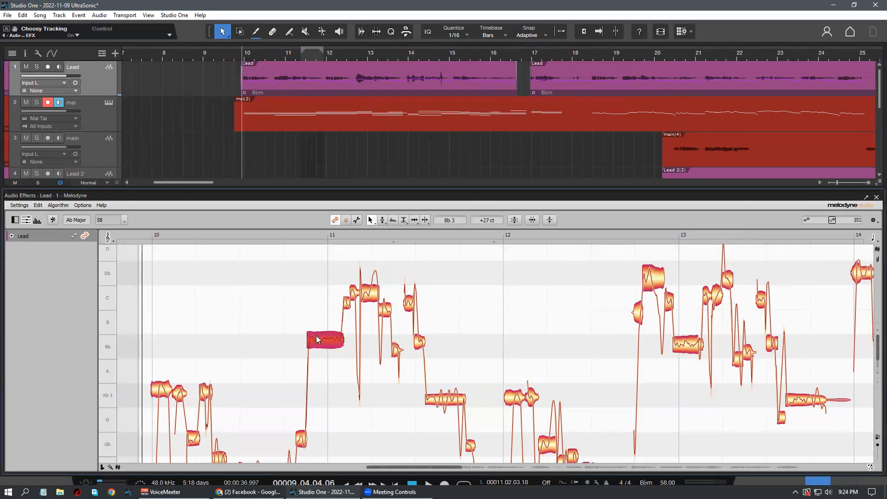
double_click(326, 342)
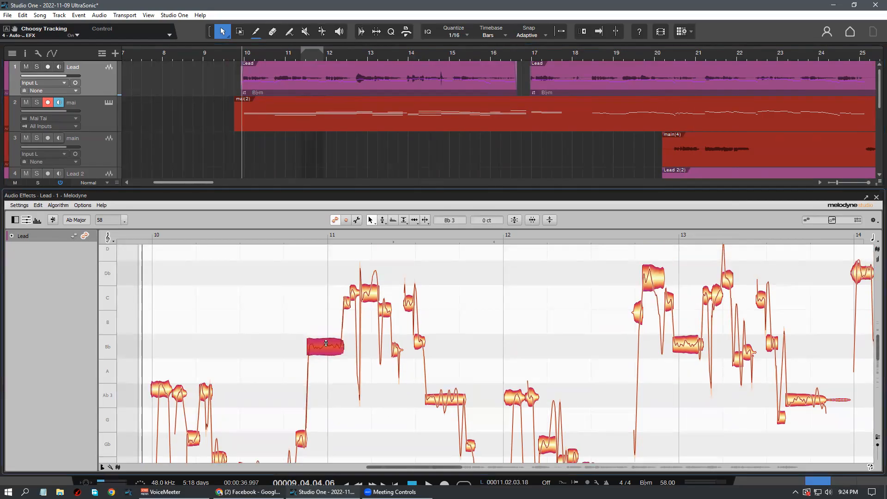
Centre the C 4 notes that follow the long Bb 3 note in bar 11 at 0 ct
click(348, 295)
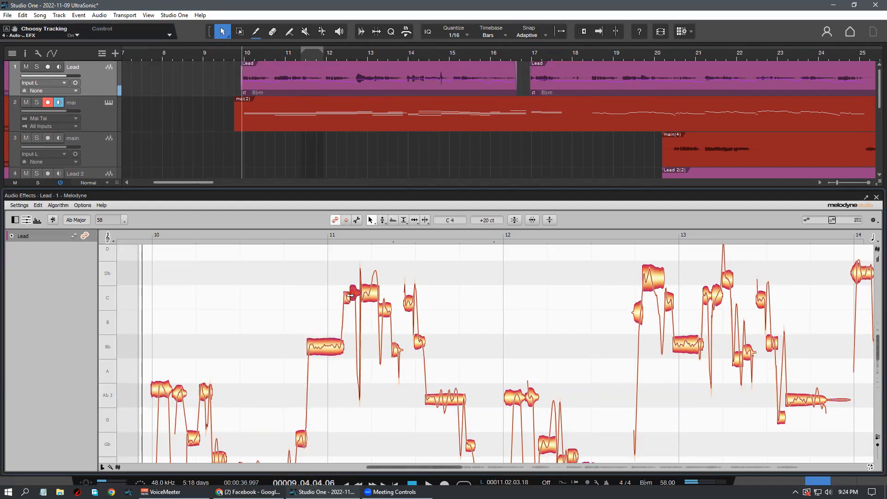
click(369, 289)
double_click(369, 287)
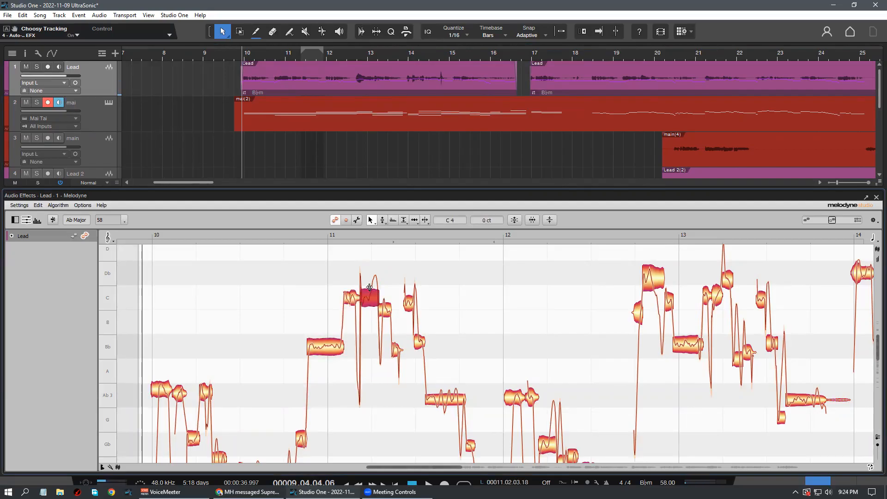
Raise the end of the wider C 4 note and the first short C 4 note in bar 11 to Db 4, and play back the phrase
drag(371, 286, 372, 262)
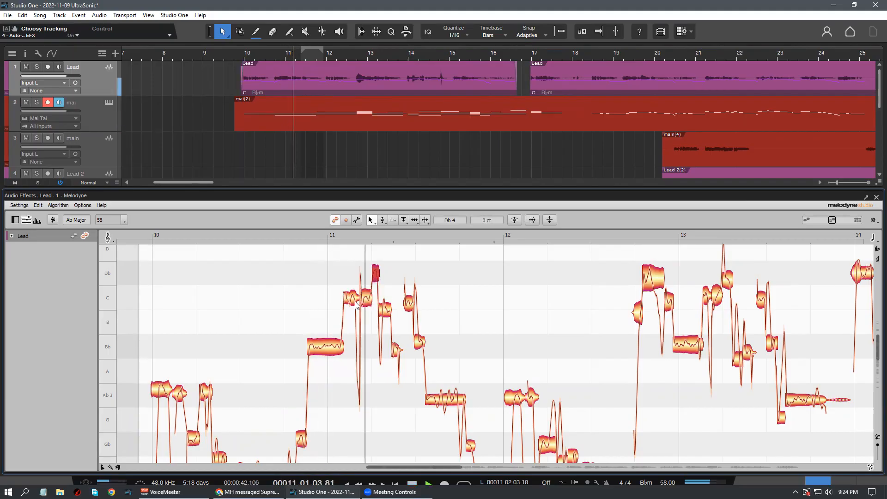
drag(346, 297, 347, 273)
double_click(307, 234)
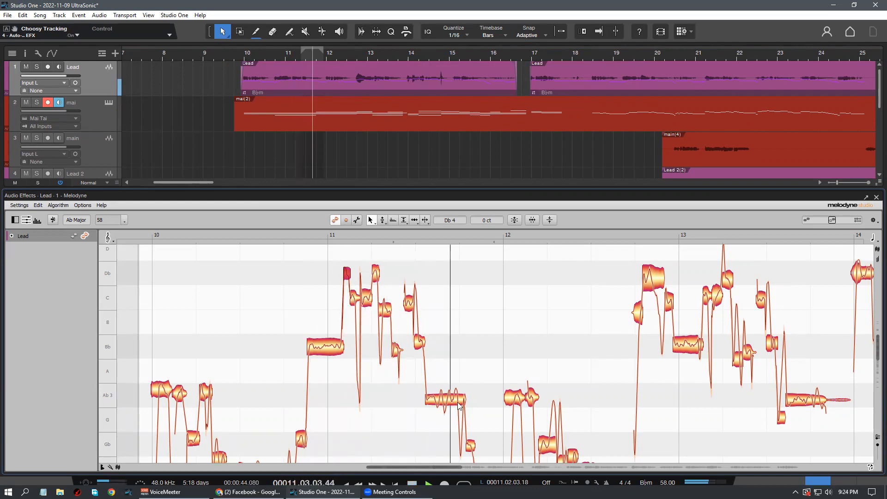
scroll(550, 404, down, 2)
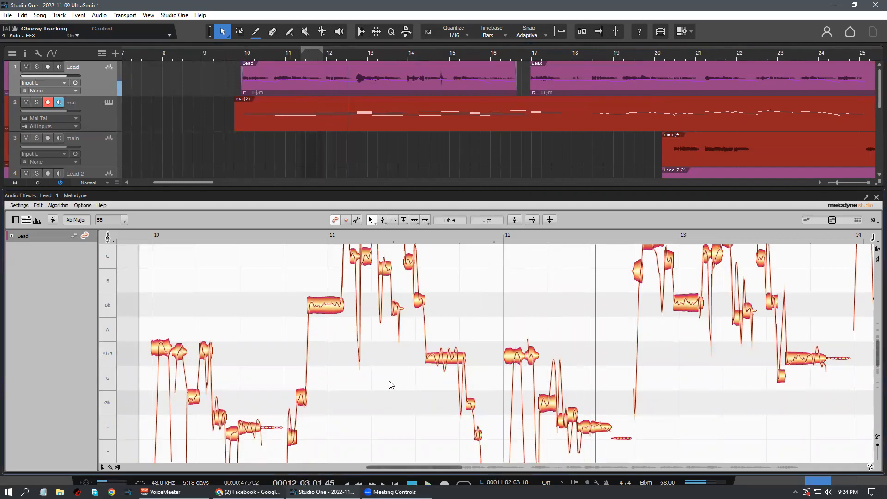
Undo the pitch edits made to the long Bb 3 note and the C 4 notes around bar 11
click(345, 355)
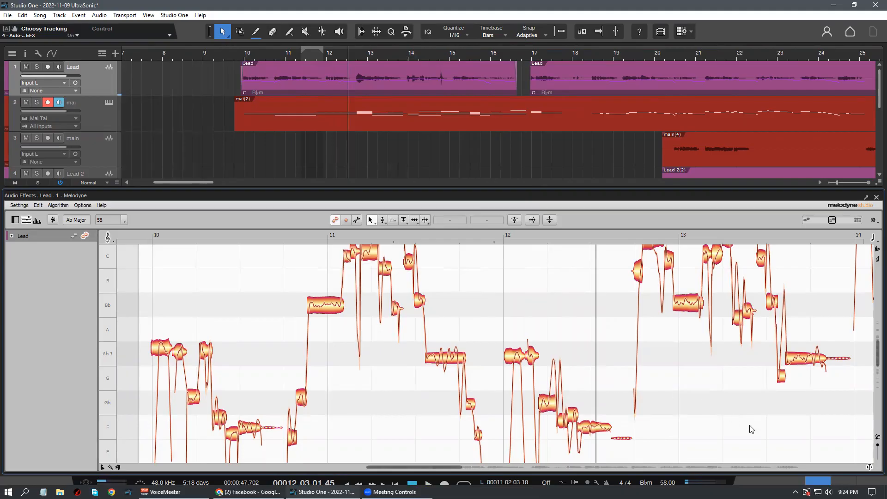
key(ctrl+z)
key(ctrl+z)
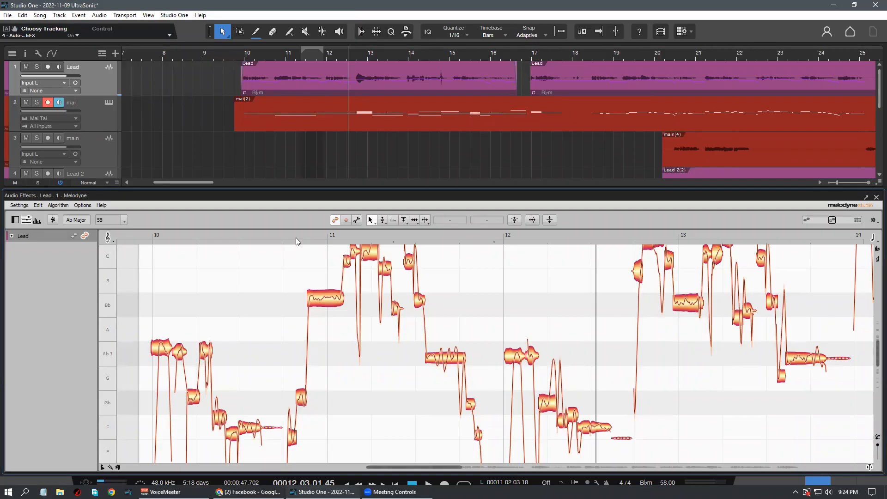
Close the Melodyne editor and listen to the full arrangement from bar 12 into bar 14
key(F2)
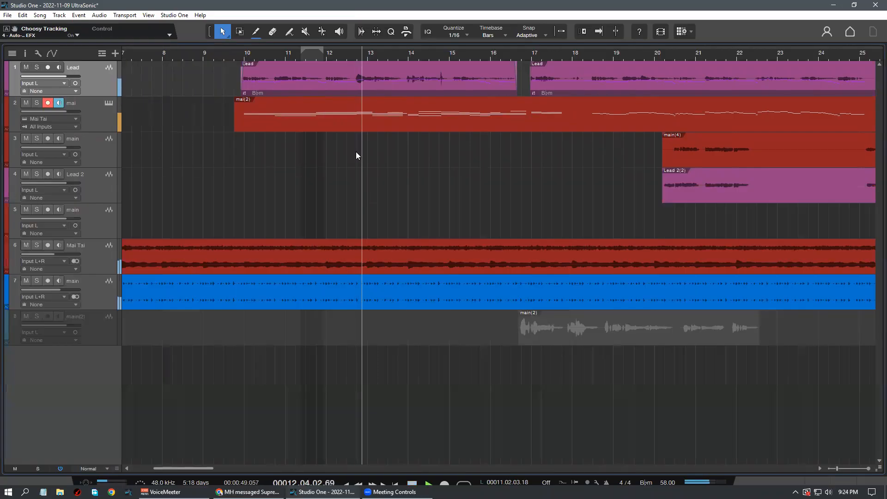
drag(374, 50, 365, 150)
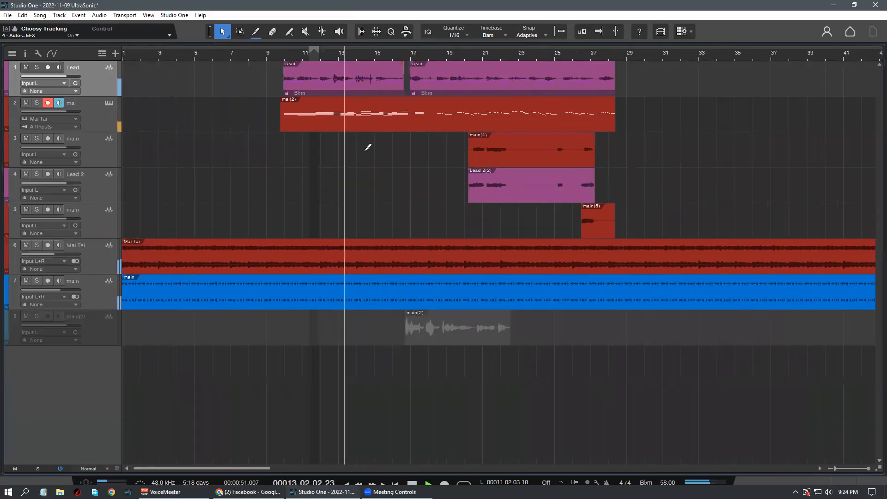
scroll(375, 162, up, 1)
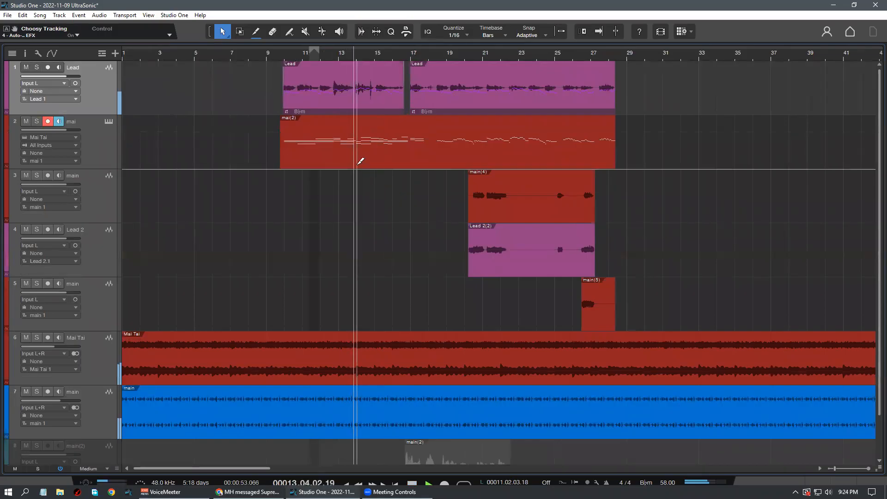
scroll(360, 161, down, 1)
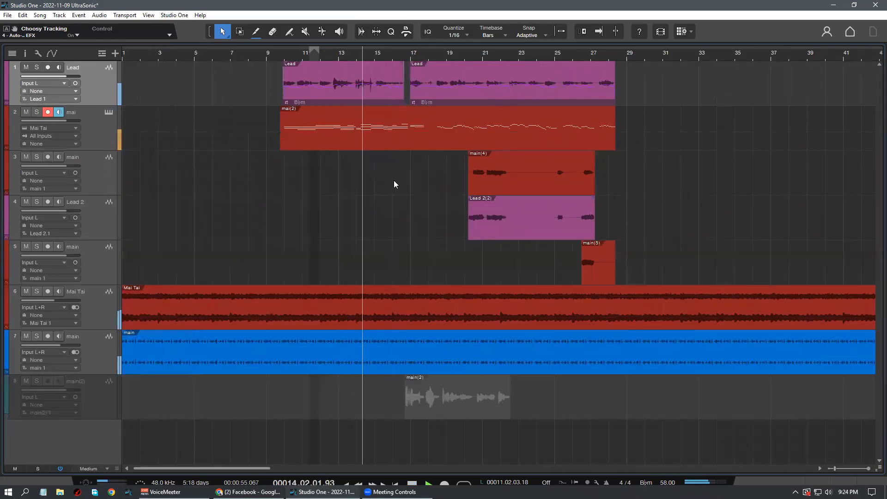
Show the console and return the playhead to bar 13 in the arrangement
key(F3)
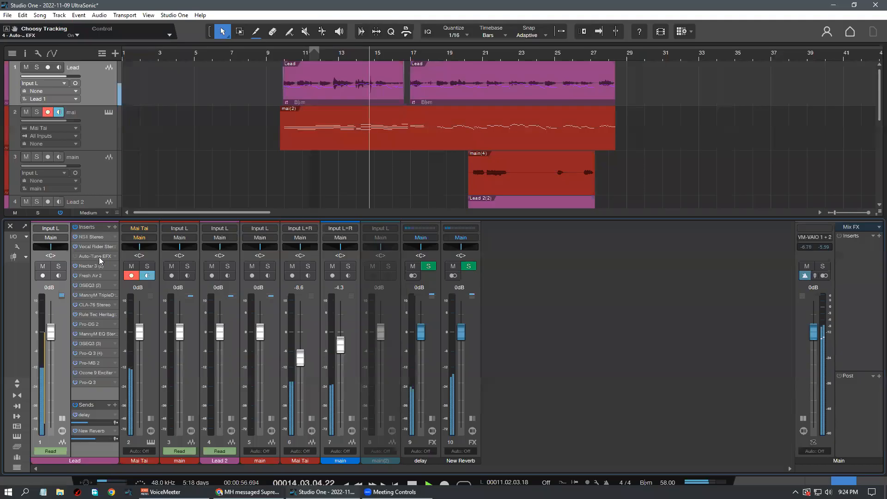
click(345, 60)
scroll(359, 60, up, 3)
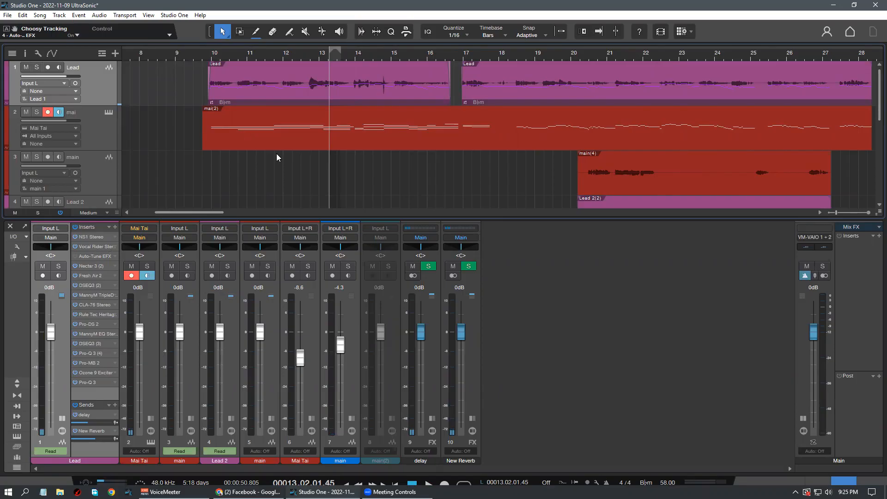
Play the arrangement from the start of the first Lead vocal event near bar 10 and replay it from there
scroll(528, 96, up, 1)
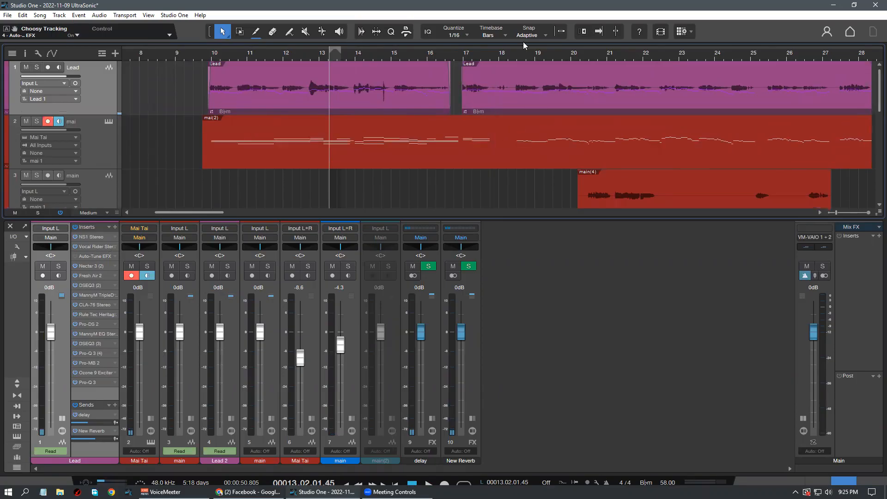
click(214, 123)
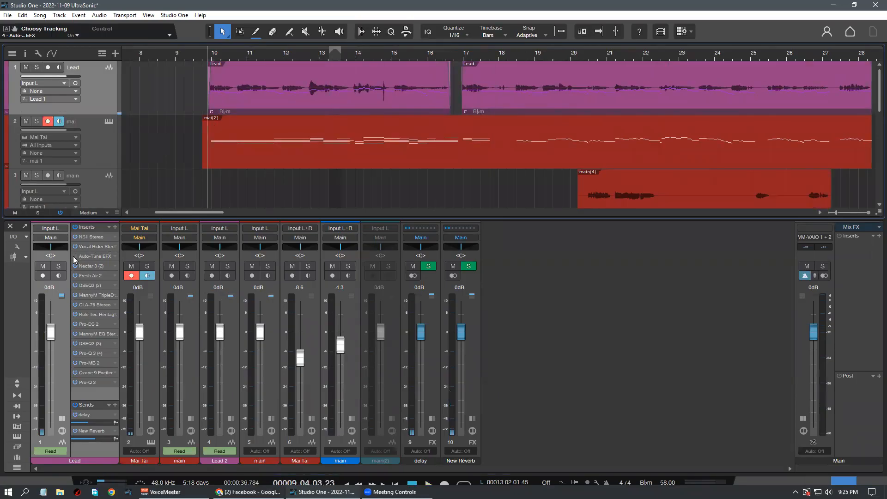
key(space)
drag(230, 53, 208, 50)
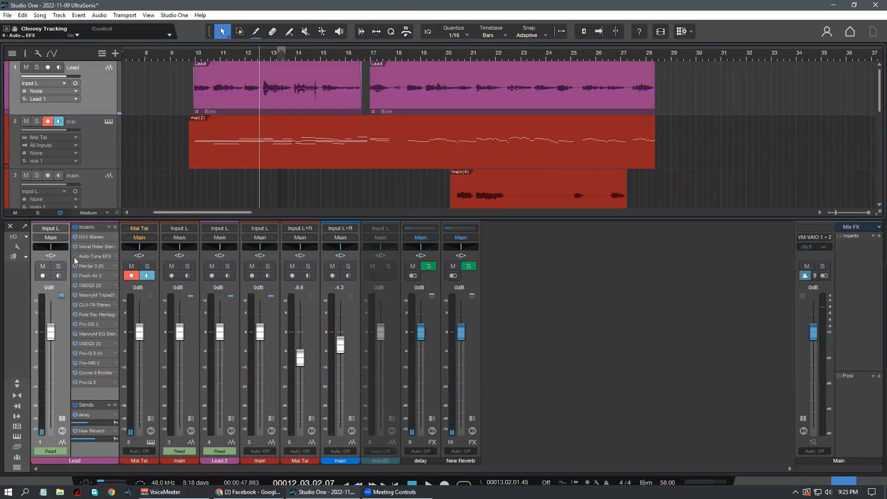
click(191, 52)
key(space)
scroll(209, 51, down, 3)
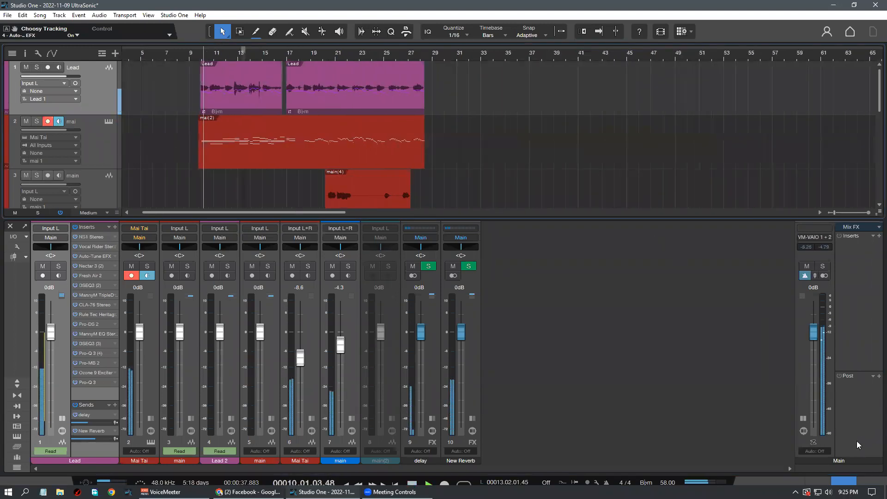
View the Auto-Tune EFX insert on the Lead channel during playback, then close it and hide the console
double_click(94, 257)
click(578, 120)
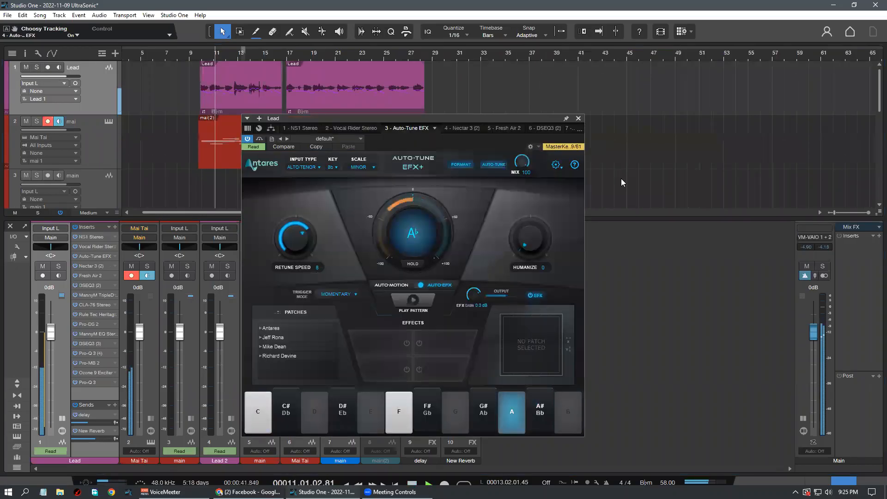
click(845, 480)
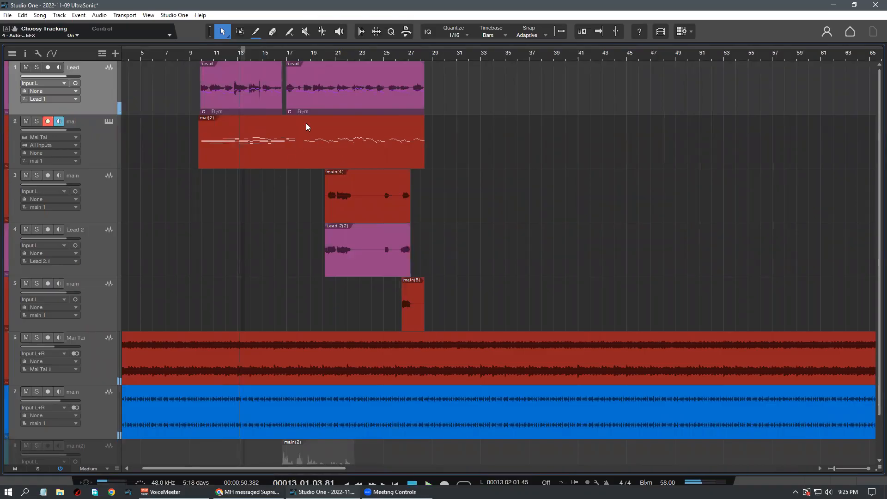
Return the playhead to bar 12 and listen to the Lead vocal with the arrangement from bar 11
click(232, 49)
scroll(277, 72, up, 4)
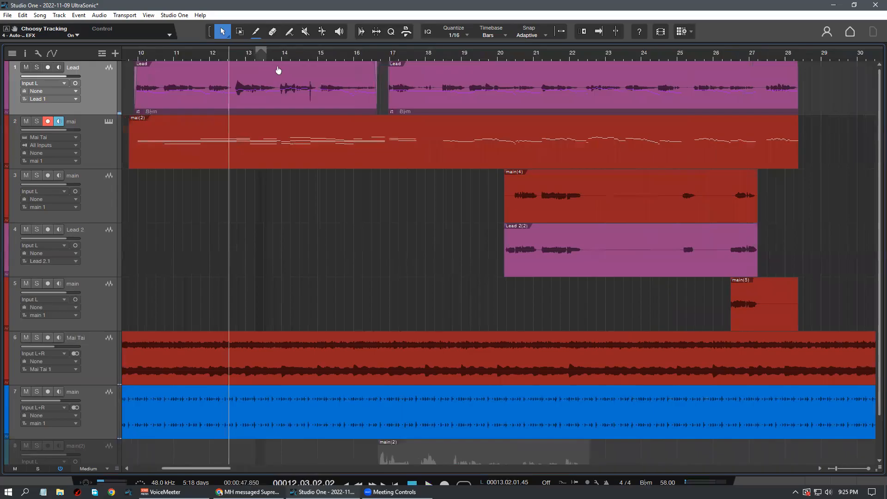
scroll(279, 71, down, 2)
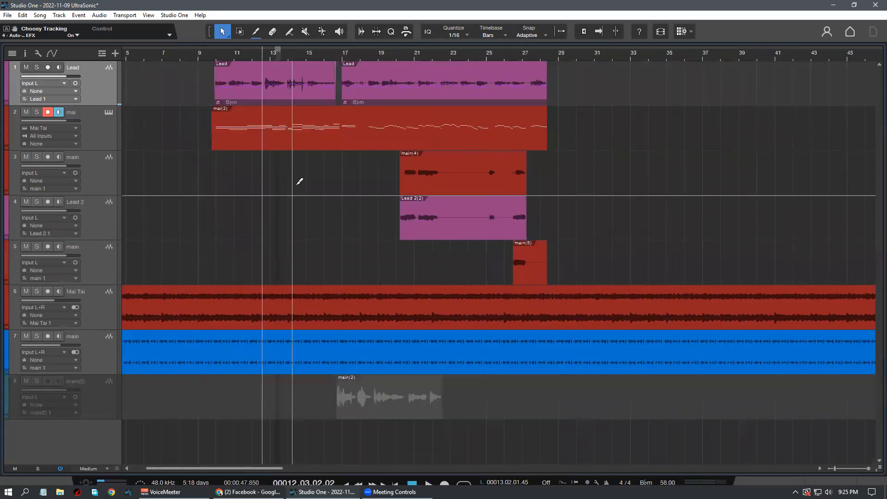
scroll(259, 65, up, 3)
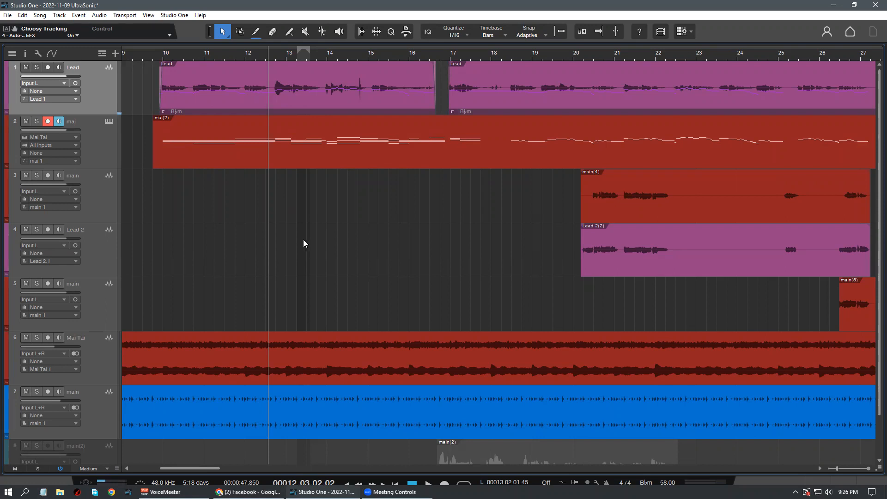
key(space)
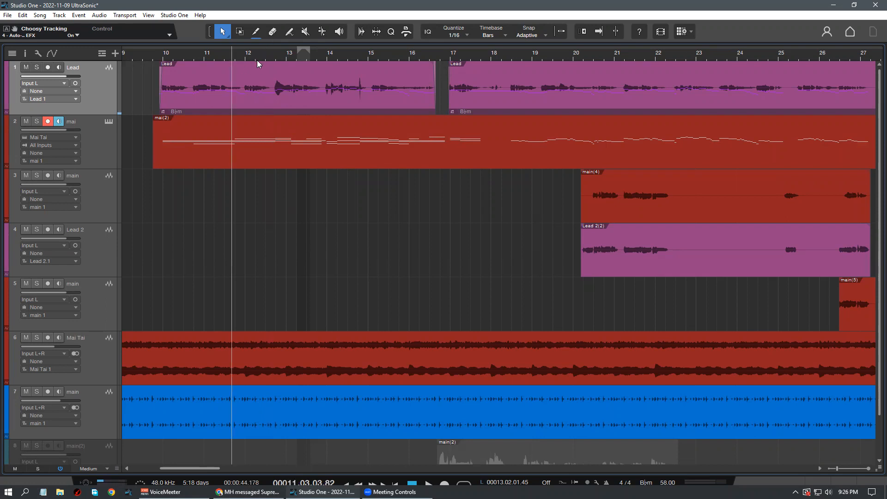
scroll(257, 60, down, 5)
scroll(317, 217, down, 1)
Show the console, collapse the Lead channel's inserts and sends, and hide the console again
click(843, 481)
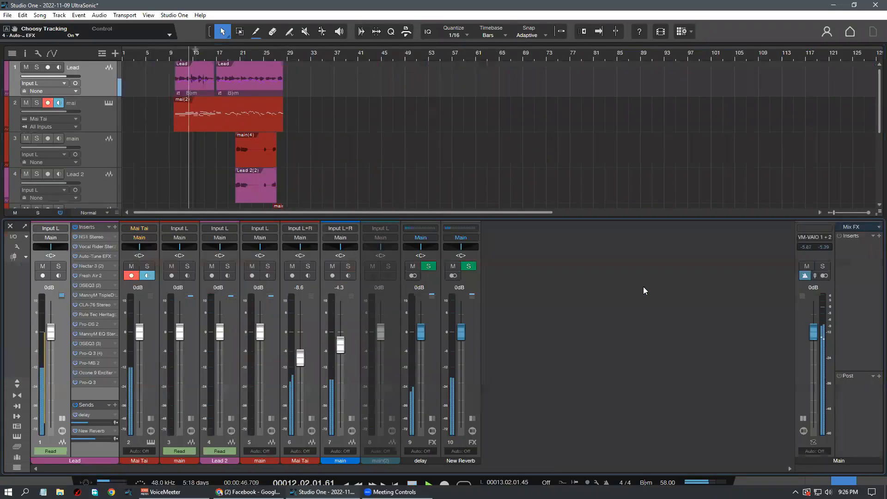
click(63, 418)
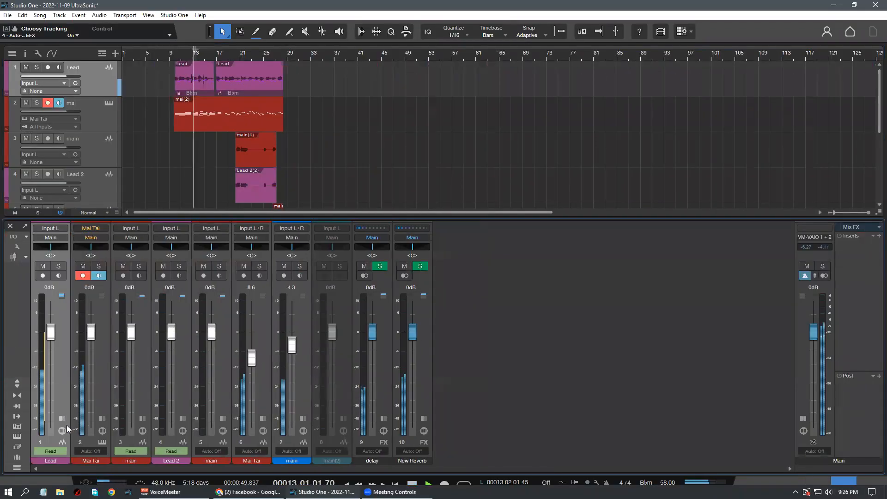
click(844, 481)
scroll(233, 227, down, 1)
scroll(233, 228, up, 1)
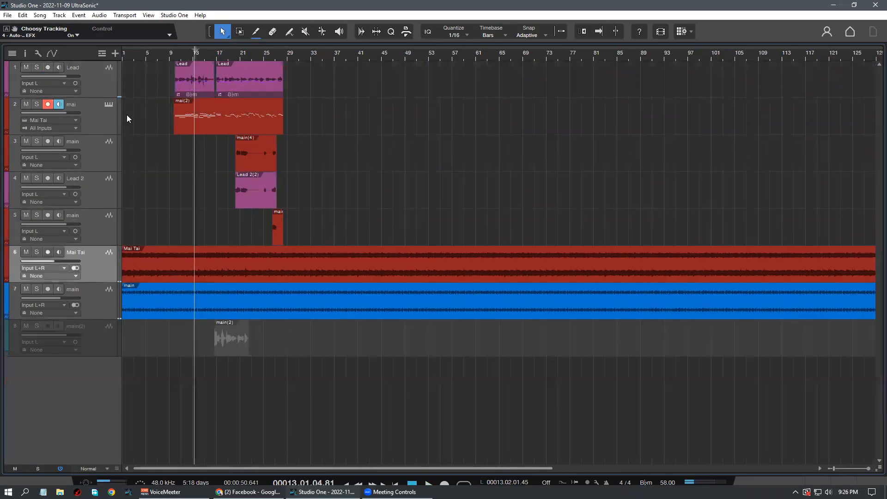
scroll(337, 204, down, 1)
scroll(339, 206, up, 2)
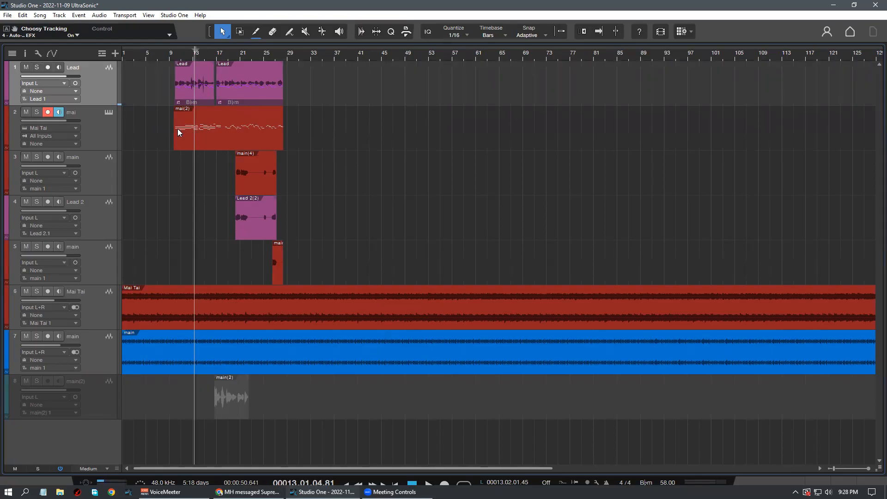
click(115, 174)
click(102, 89)
click(114, 177)
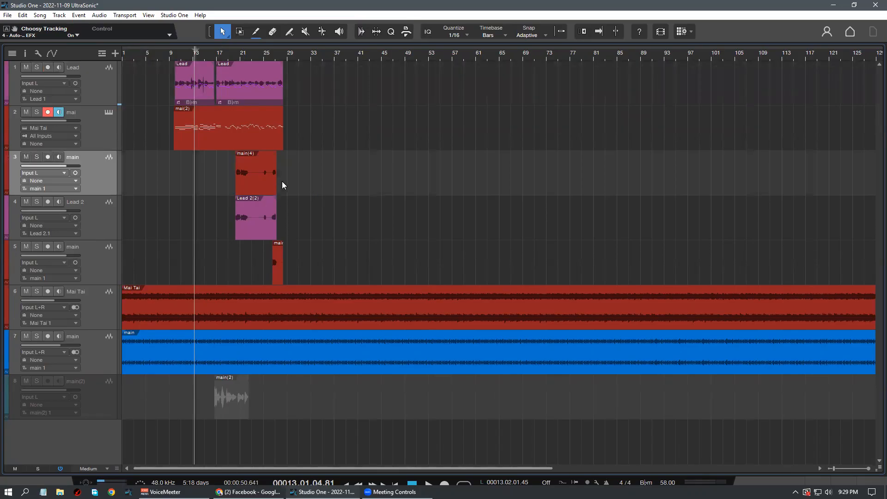
drag(250, 54, 365, 65)
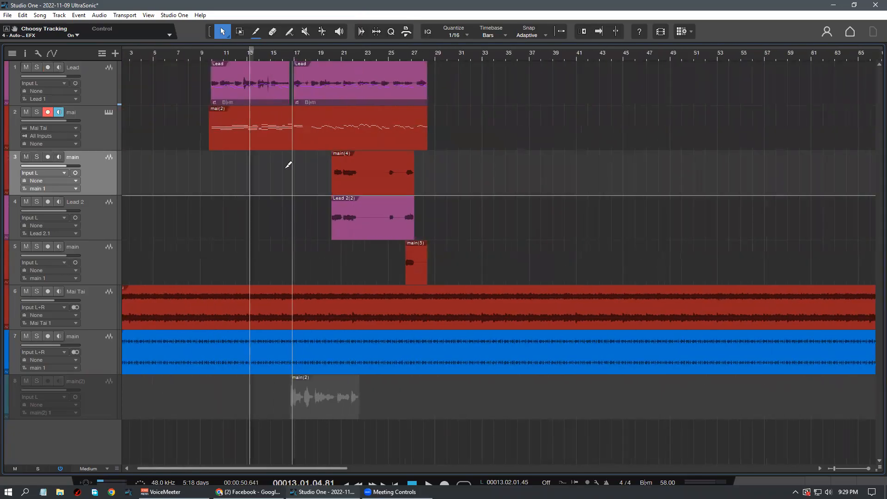
scroll(285, 157, down, 2)
scroll(303, 111, up, 1)
click(111, 87)
drag(180, 55, 190, 41)
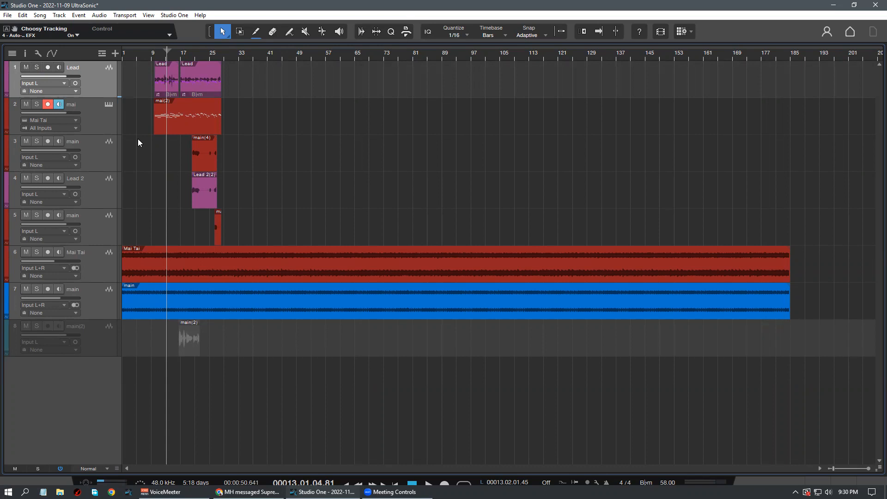
click(102, 170)
click(98, 88)
click(787, 270)
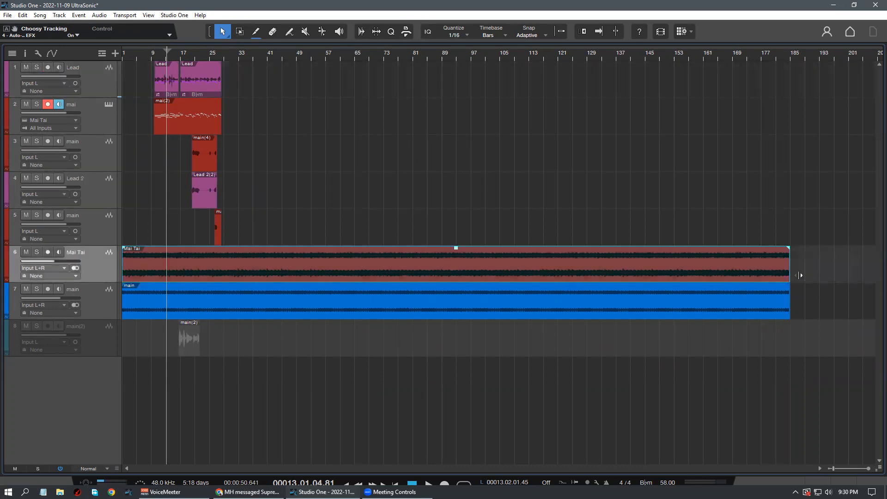
click(791, 285)
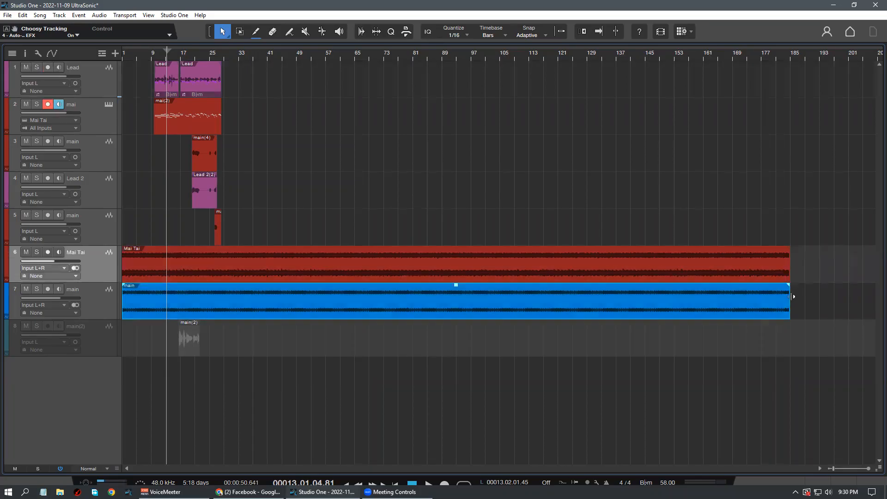
click(818, 325)
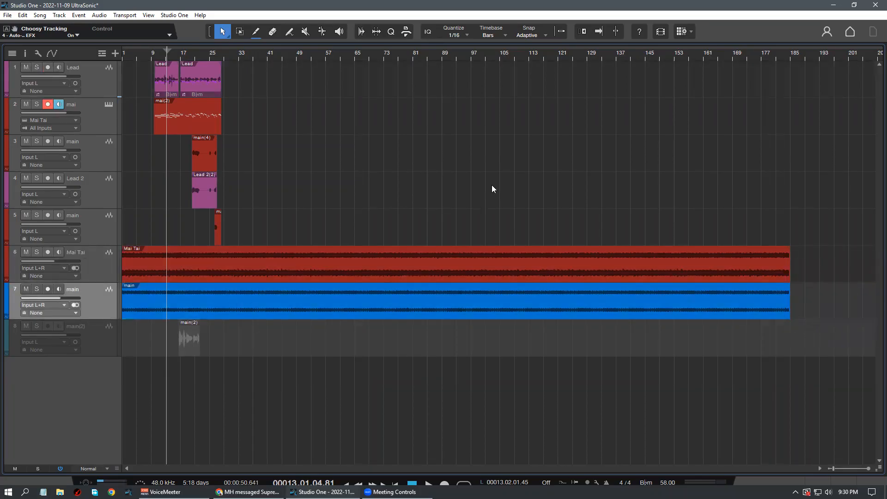
scroll(202, 72, up, 5)
scroll(296, 72, down, 4)
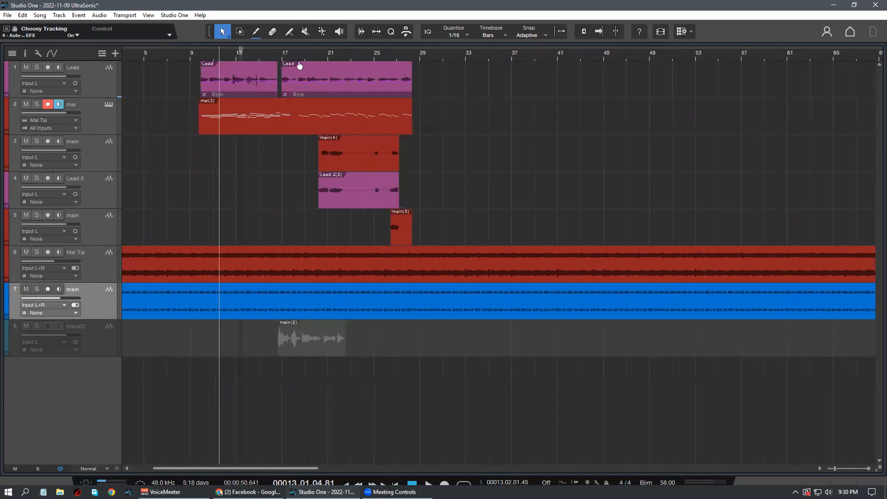
click(98, 87)
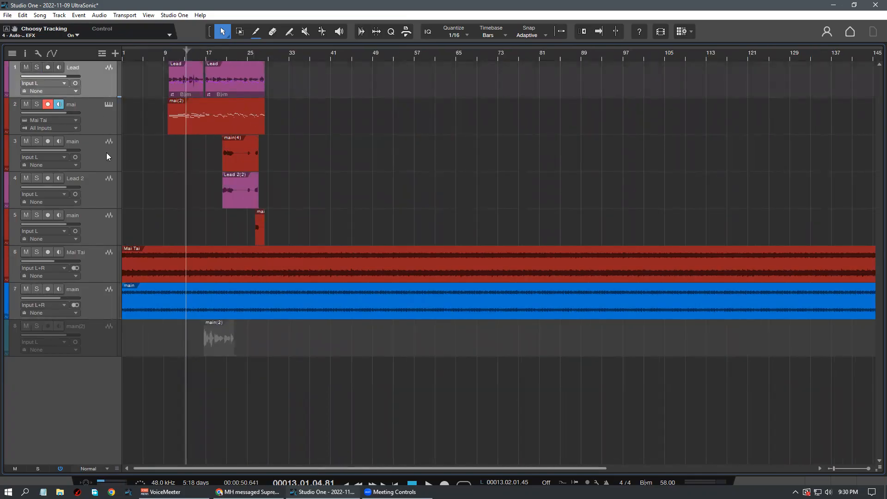
click(107, 152)
Create an empty event on the Lead 2 track and extend it to span bar 1 to about bar 17
click(111, 202)
double_click(130, 200)
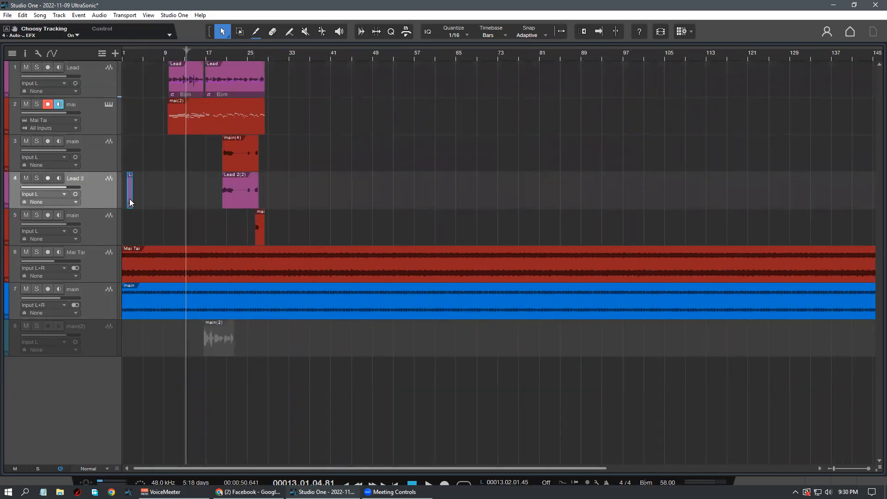
drag(137, 199, 205, 210)
drag(124, 194, 120, 200)
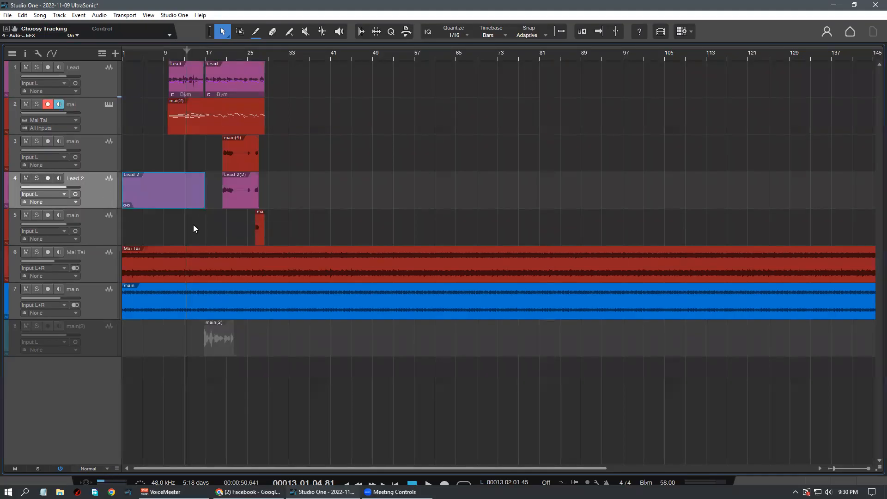
drag(205, 197, 211, 217)
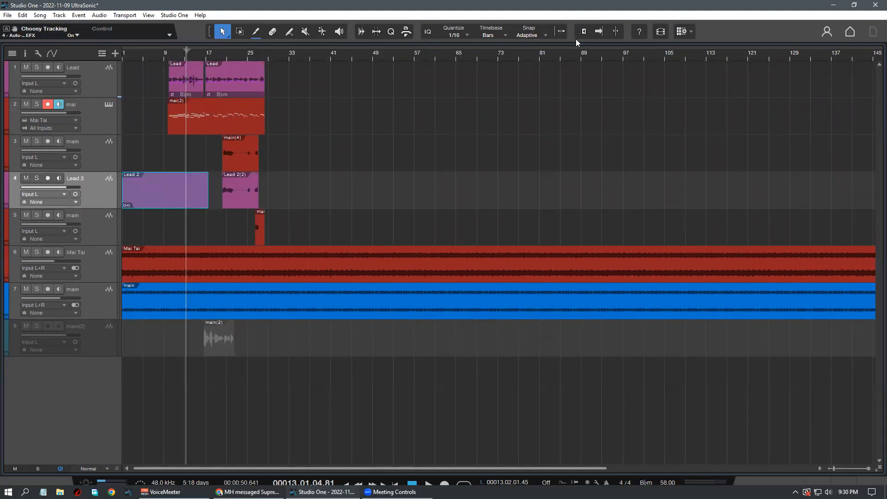